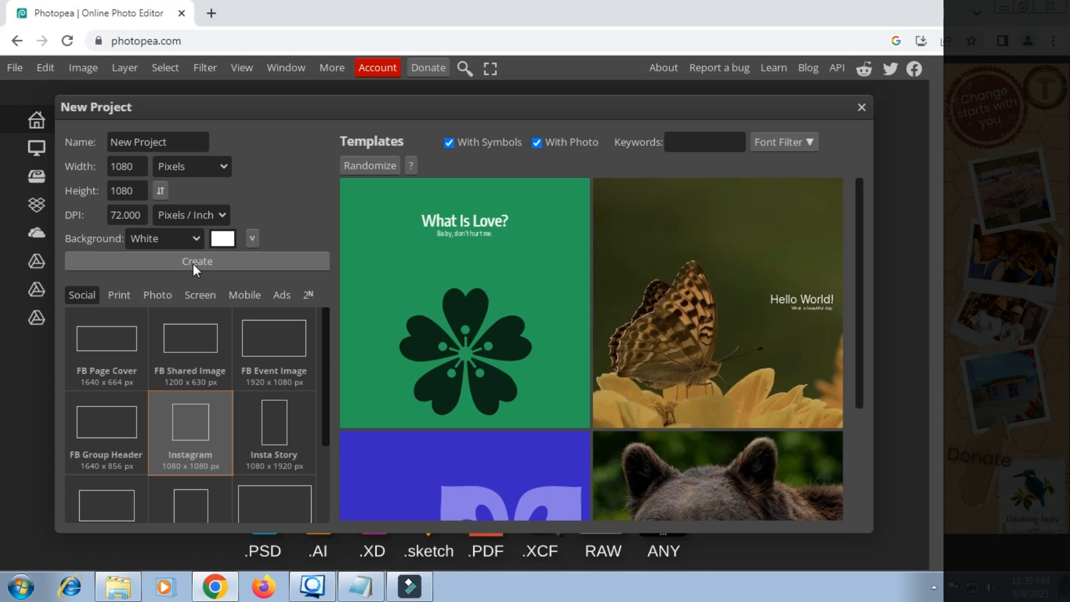
Create a new 1080 × 1080 pixel project at 72 DPI with a white background
{"action": "left_click", "coordinate": [195, 262]}
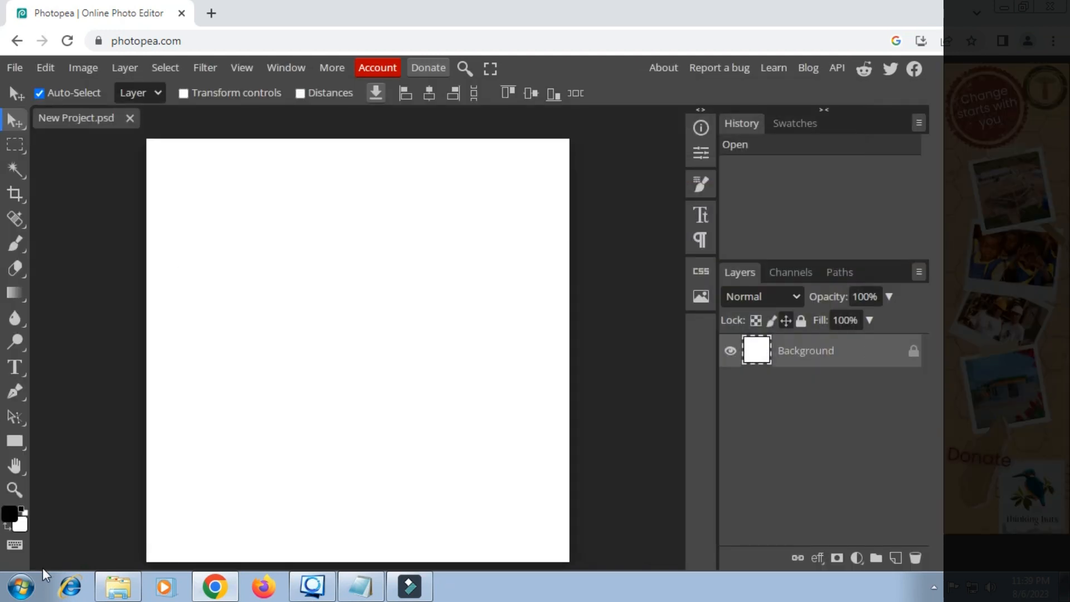
{"action": "left_click", "coordinate": [20, 492]}
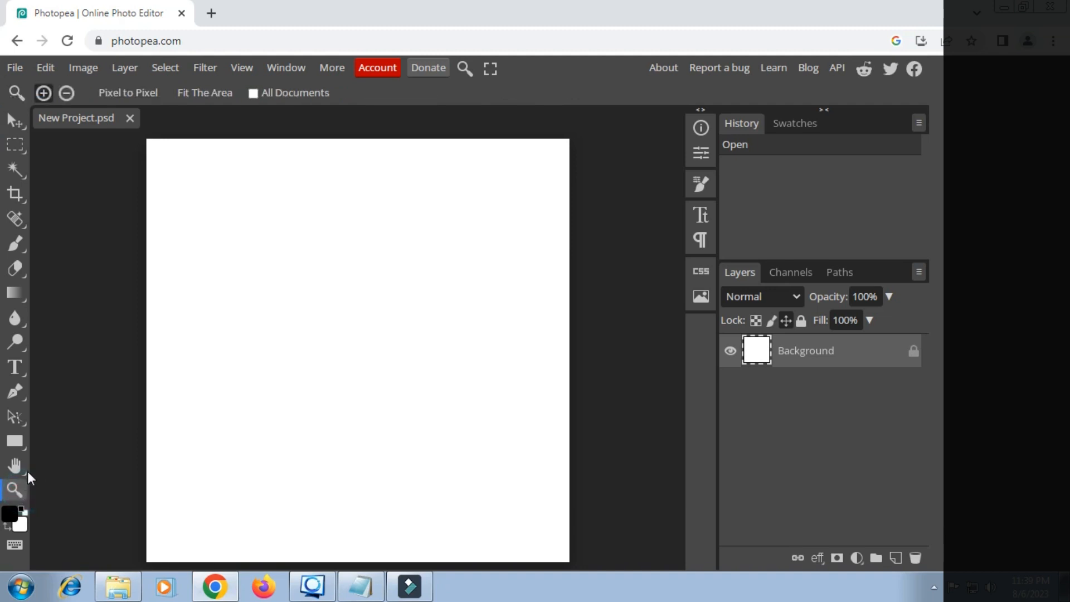
{"action": "left_click", "coordinate": [67, 92]}
{"action": "left_click", "coordinate": [196, 223]}
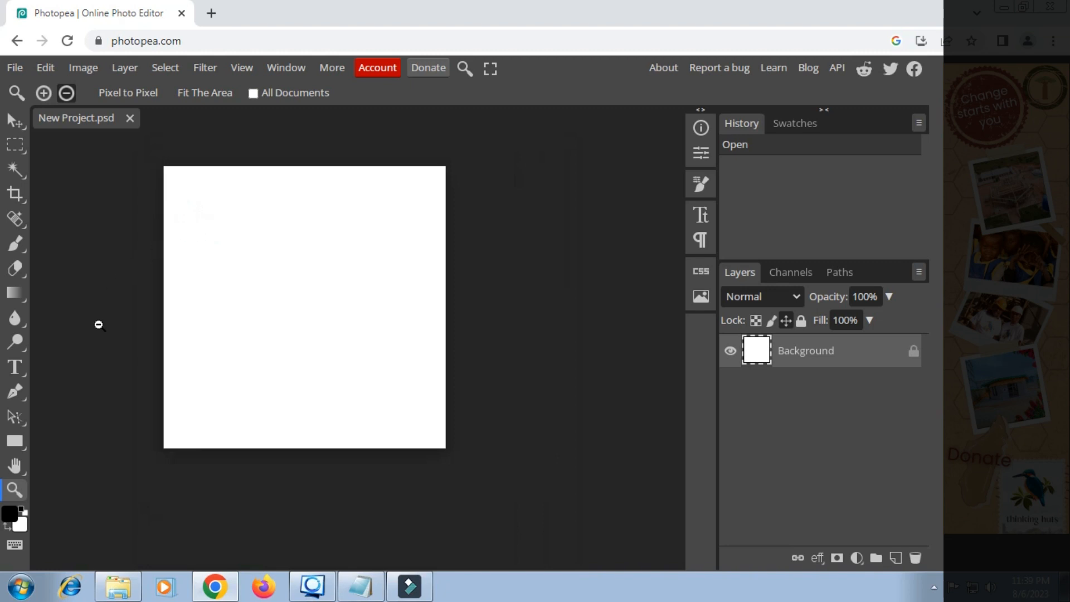
{"action": "left_click", "coordinate": [16, 465]}
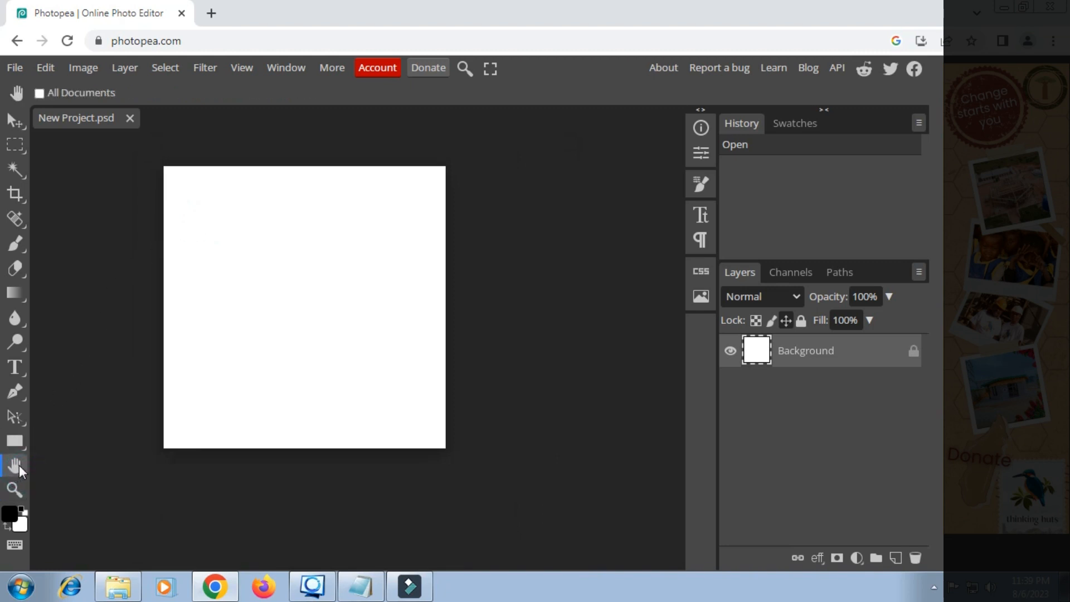
{"action": "left_click_drag", "start_coordinate": [286, 377], "coordinate": [170, 396]}
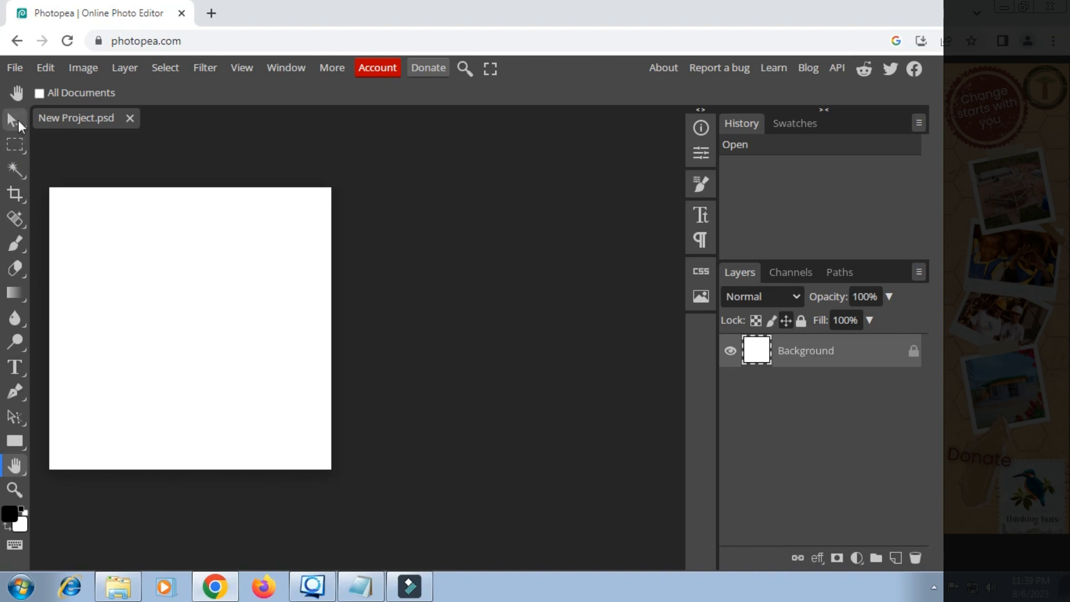
{"action": "left_click", "coordinate": [14, 120]}
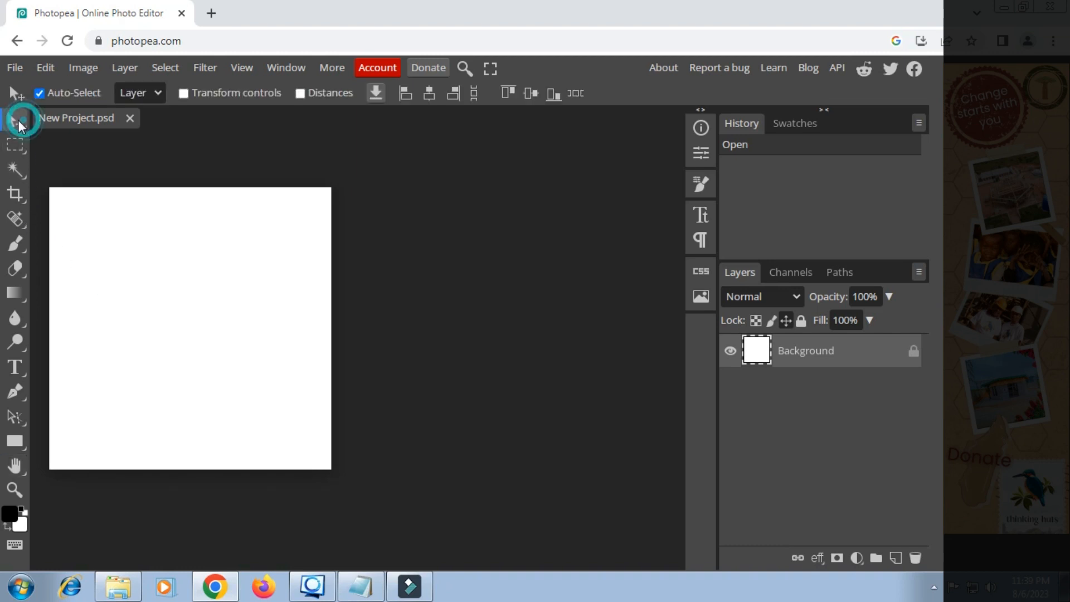
Install the Dezgo Text-to-Image plugin from the plugin gallery and return to the project
{"action": "left_click", "coordinate": [293, 69]}
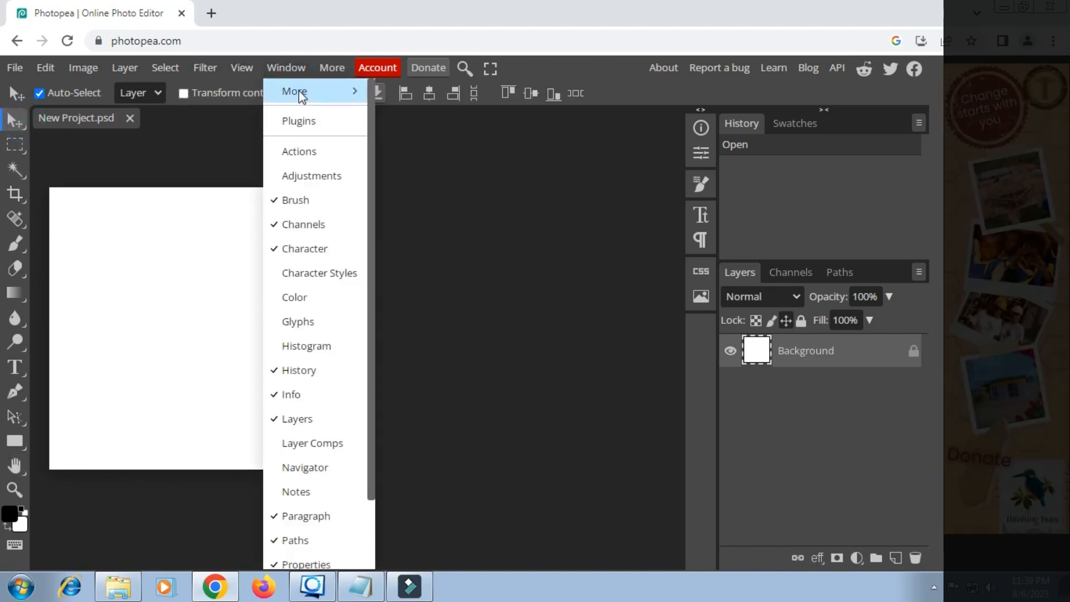
{"action": "left_click", "coordinate": [305, 125]}
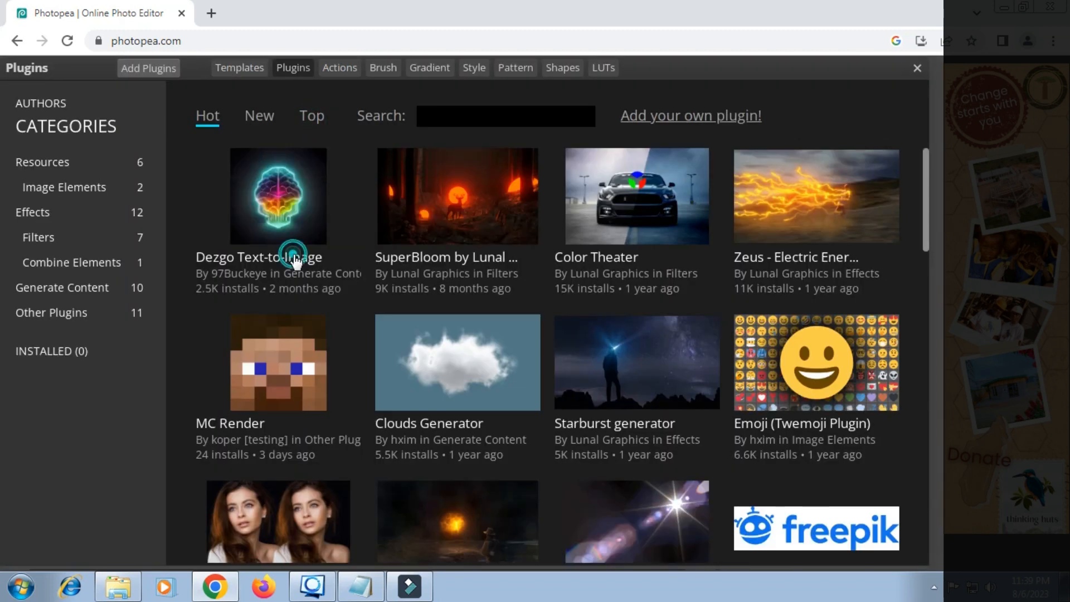
{"action": "left_click", "coordinate": [292, 251]}
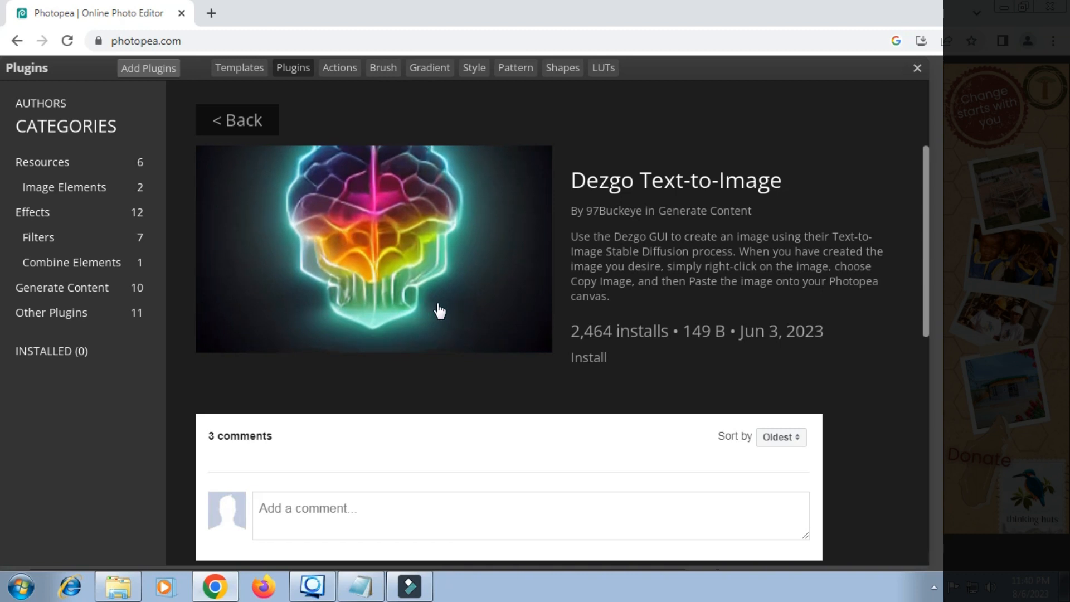
{"action": "left_click", "coordinate": [585, 363]}
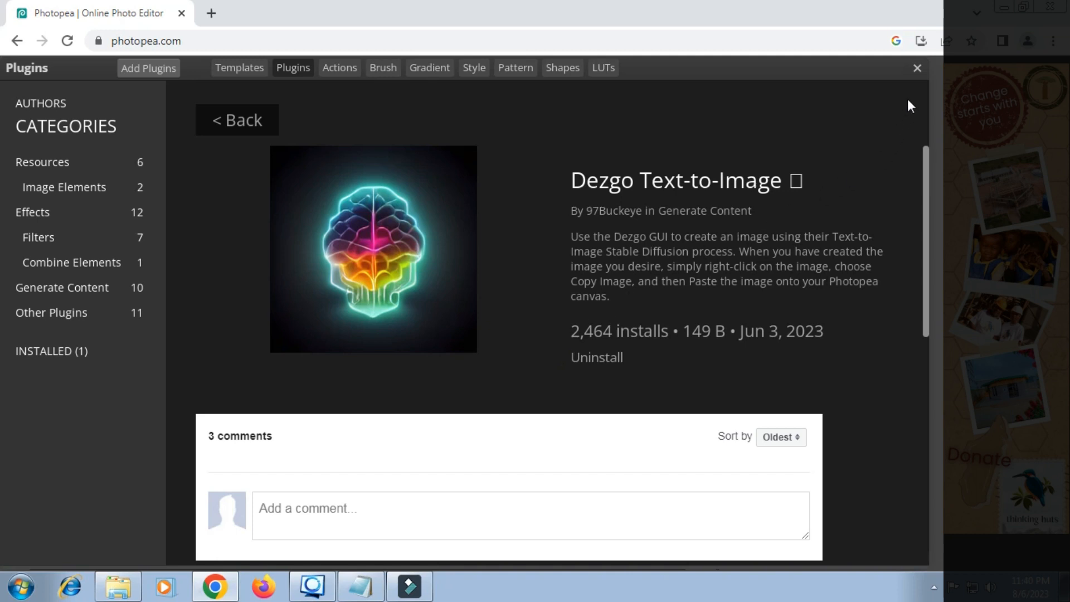
{"action": "left_click", "coordinate": [917, 68]}
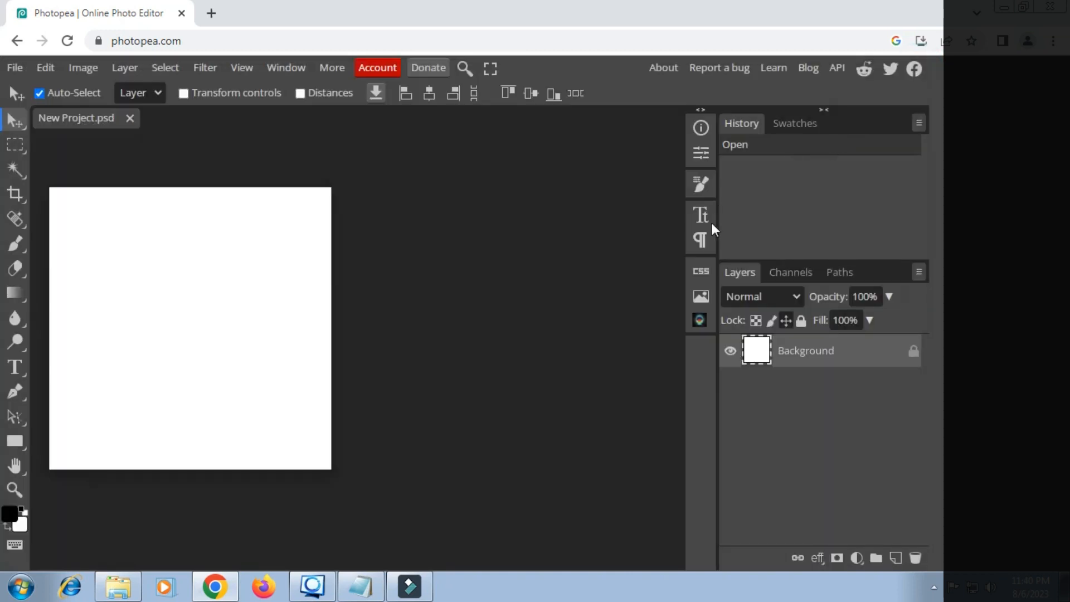
Open the Dezgo Stable Diffusion plugin, enlarge its window over the canvas, and reopen it to bring back the text-to-image form
{"action": "left_click", "coordinate": [700, 319]}
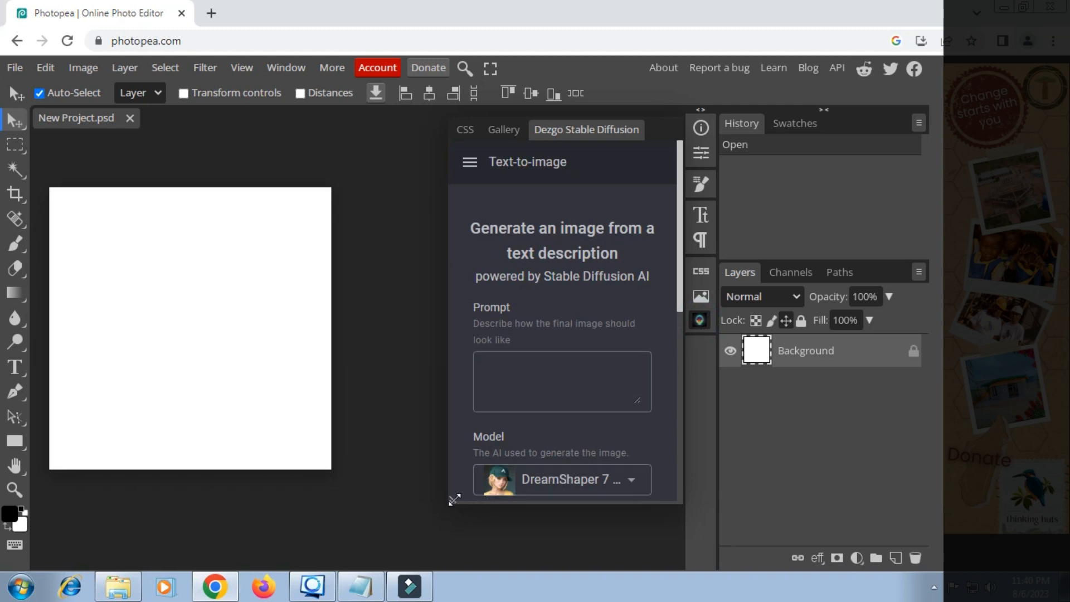
{"action": "left_click_drag", "start_coordinate": [449, 500], "coordinate": [190, 562]}
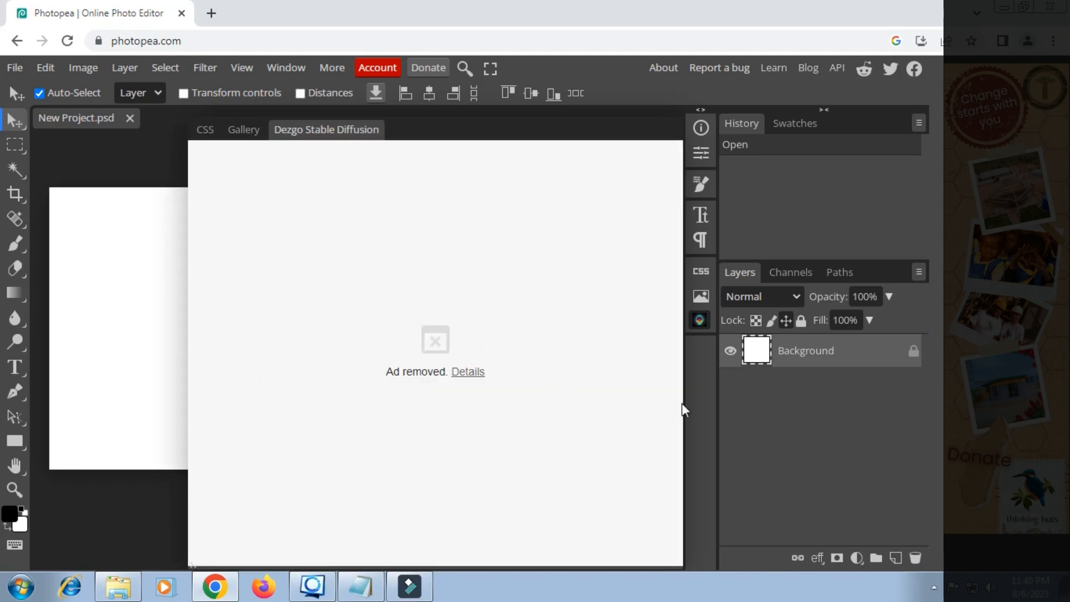
{"action": "left_click", "coordinate": [700, 321]}
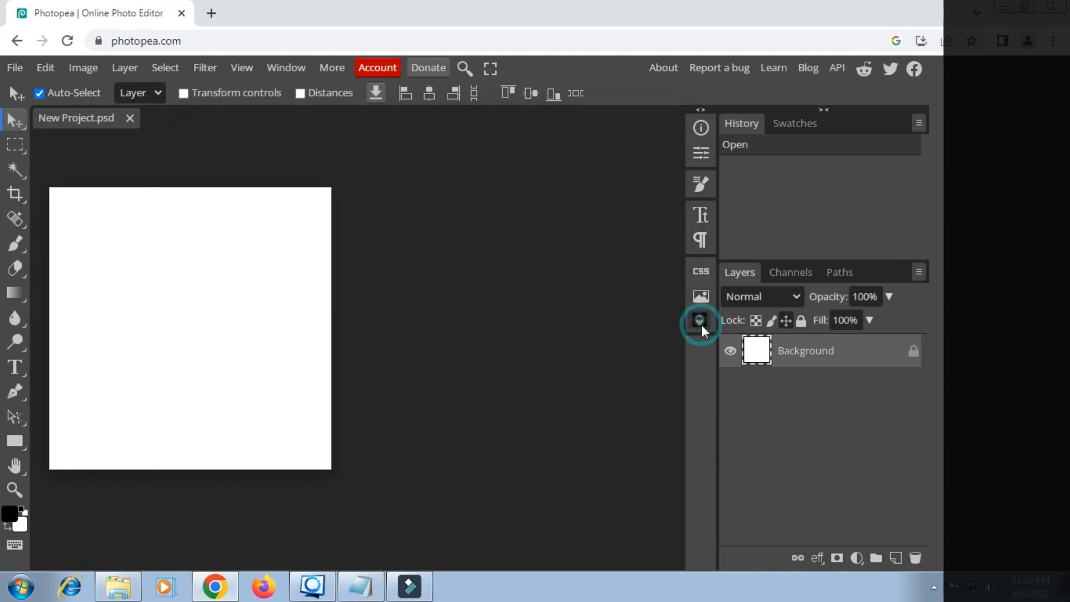
{"action": "left_click", "coordinate": [699, 321]}
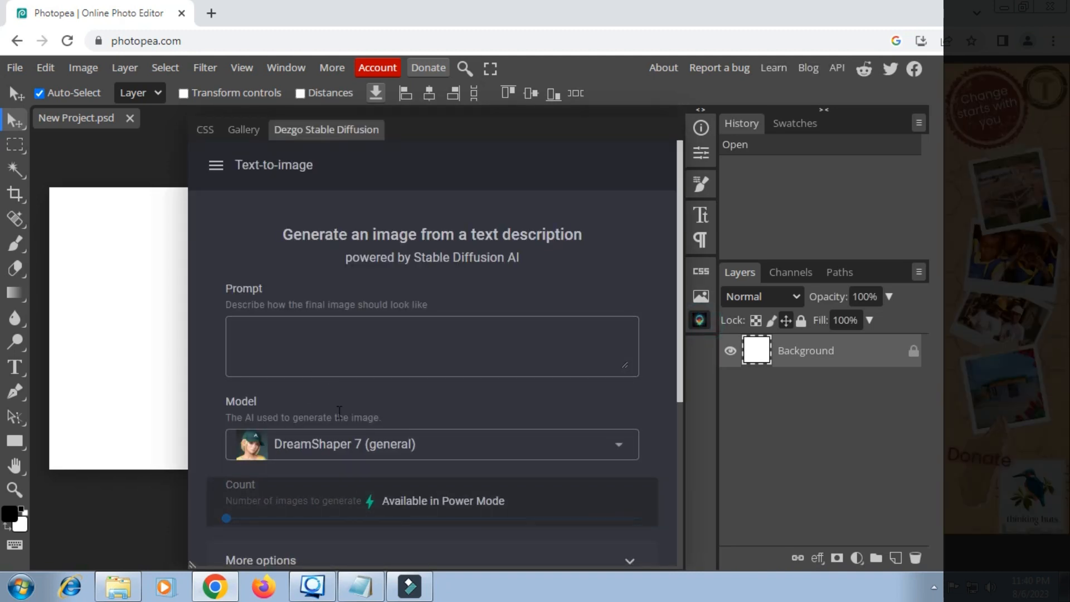
Copy "Minimal line logo of beauty woman make up, vector" from the Prompt file in Notepad into the Dezgo prompt
{"action": "left_click", "coordinate": [369, 577]}
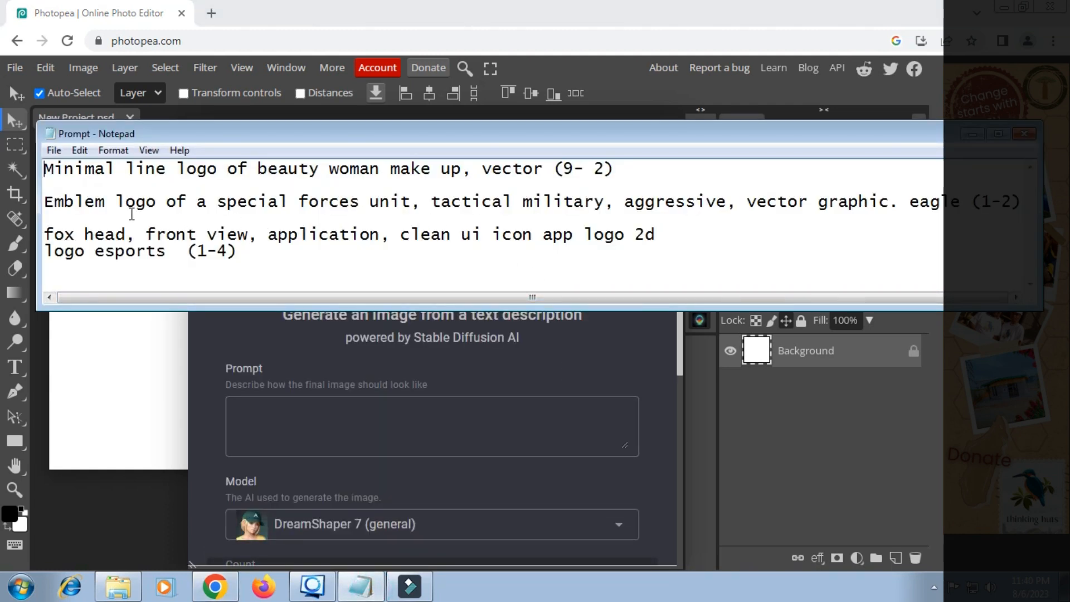
{"action": "left_click_drag", "start_coordinate": [47, 170], "coordinate": [544, 172]}
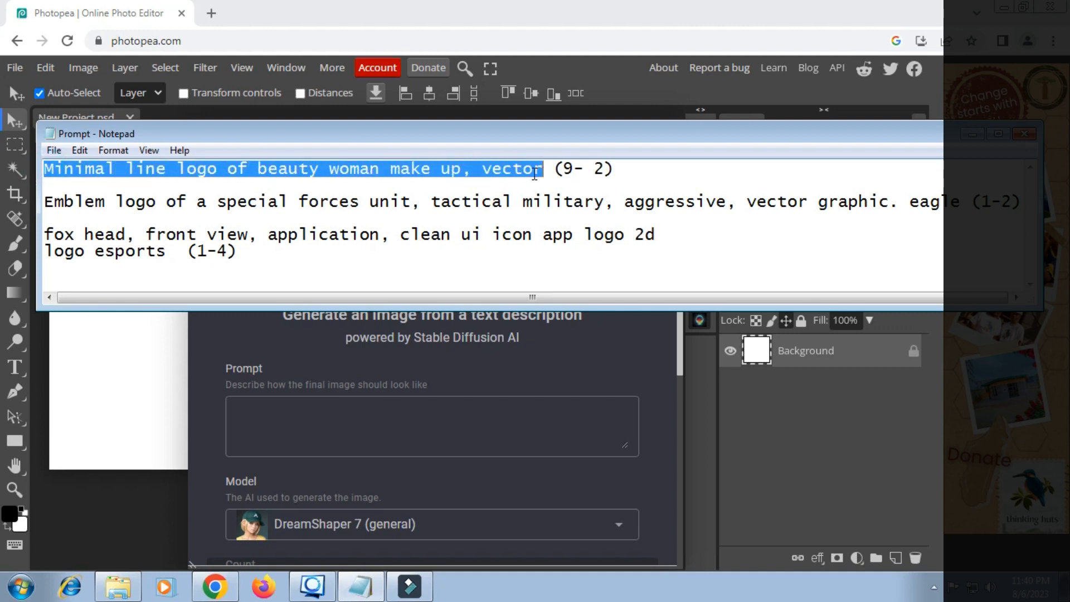
{"action": "right_click", "coordinate": [534, 174]}
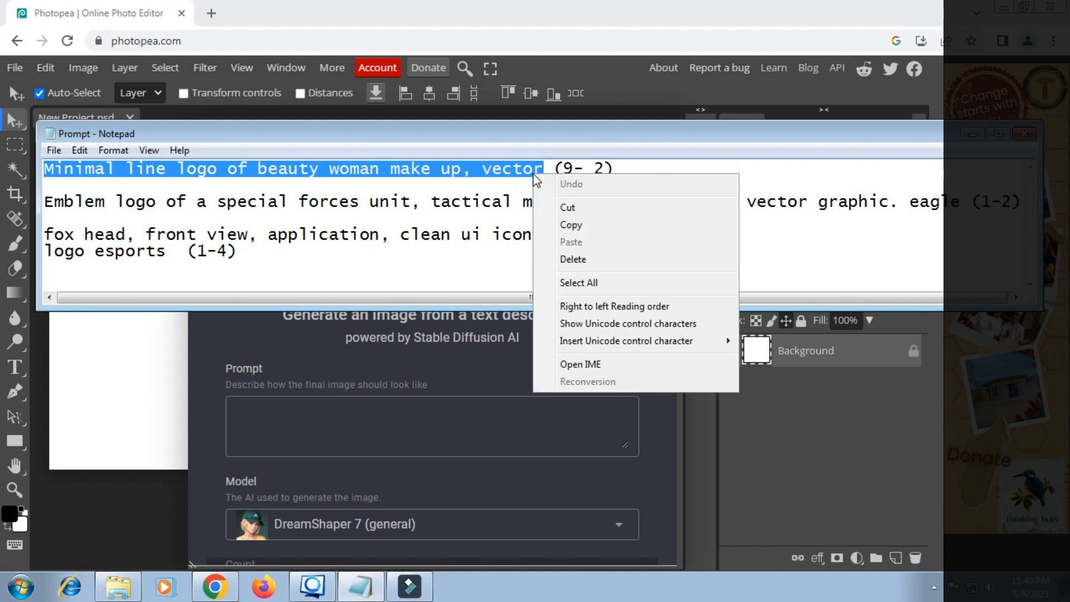
{"action": "left_click", "coordinate": [578, 226]}
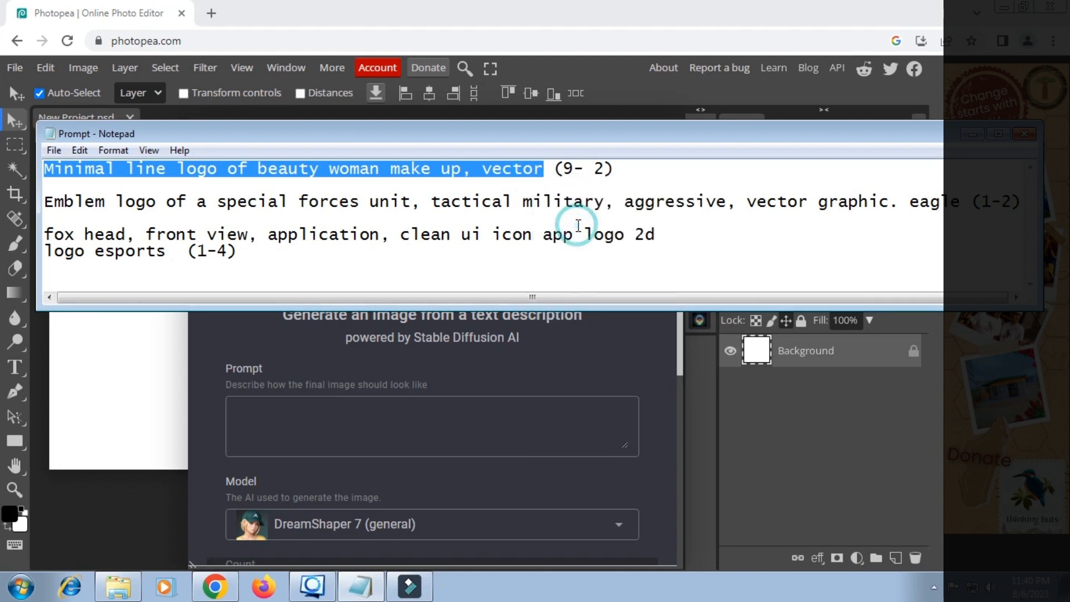
{"action": "left_click", "coordinate": [703, 386]}
{"action": "scroll", "coordinate": [347, 346], "scroll_direction": "down", "scroll_amount": 3}
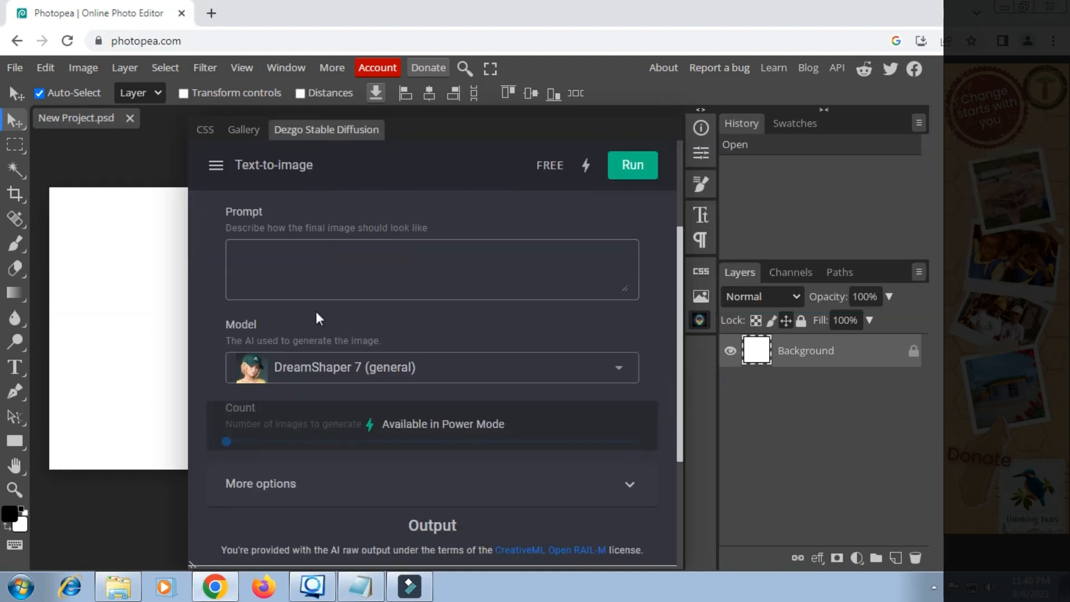
{"action": "left_click", "coordinate": [287, 270]}
{"action": "right_click", "coordinate": [288, 271]}
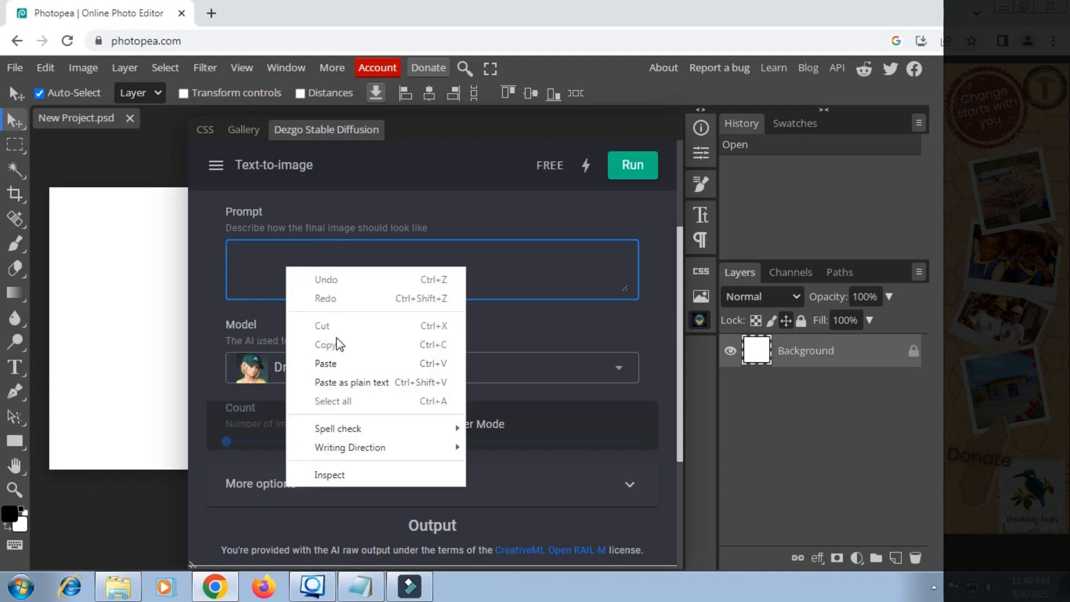
{"action": "left_click", "coordinate": [332, 364]}
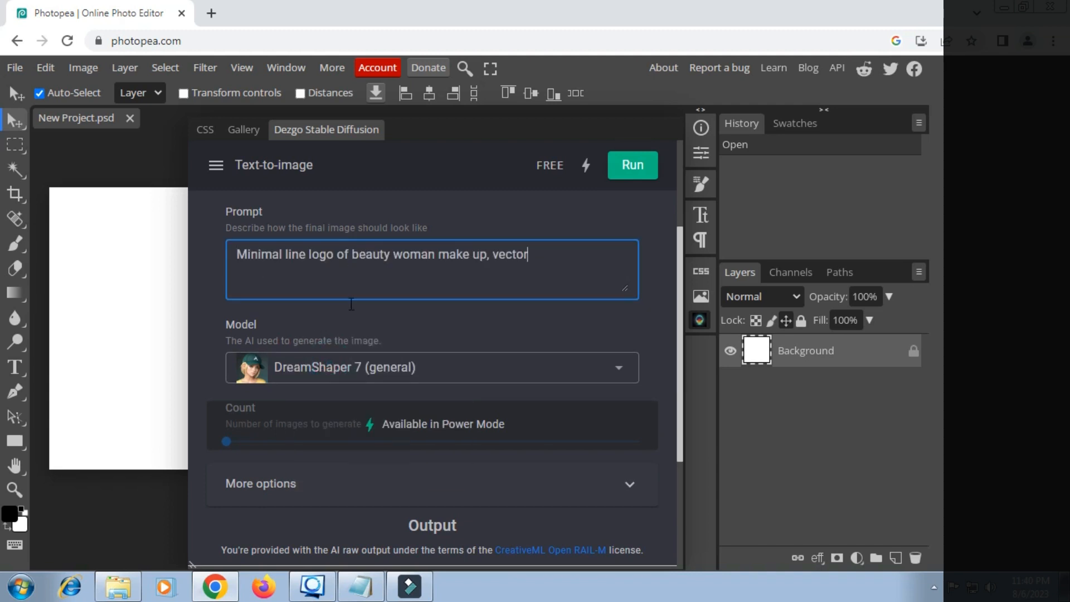
Check the numbers noted after the first prompt in Notepad, and select DreamShaper 7 (general) as the Dezgo model
{"action": "left_click", "coordinate": [363, 586]}
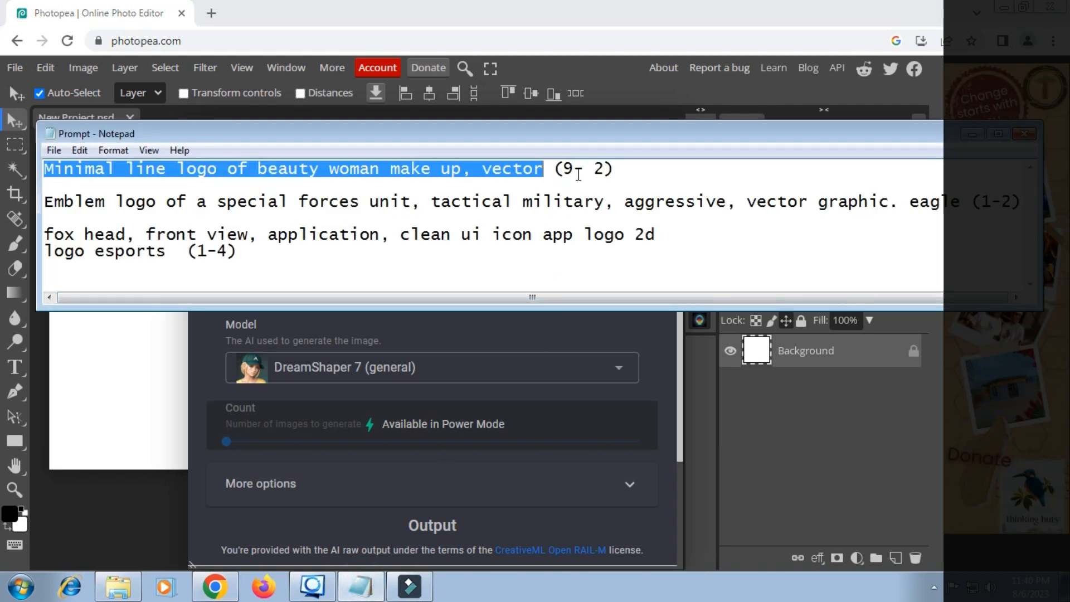
{"action": "left_click", "coordinate": [578, 175]}
{"action": "left_click", "coordinate": [599, 168]}
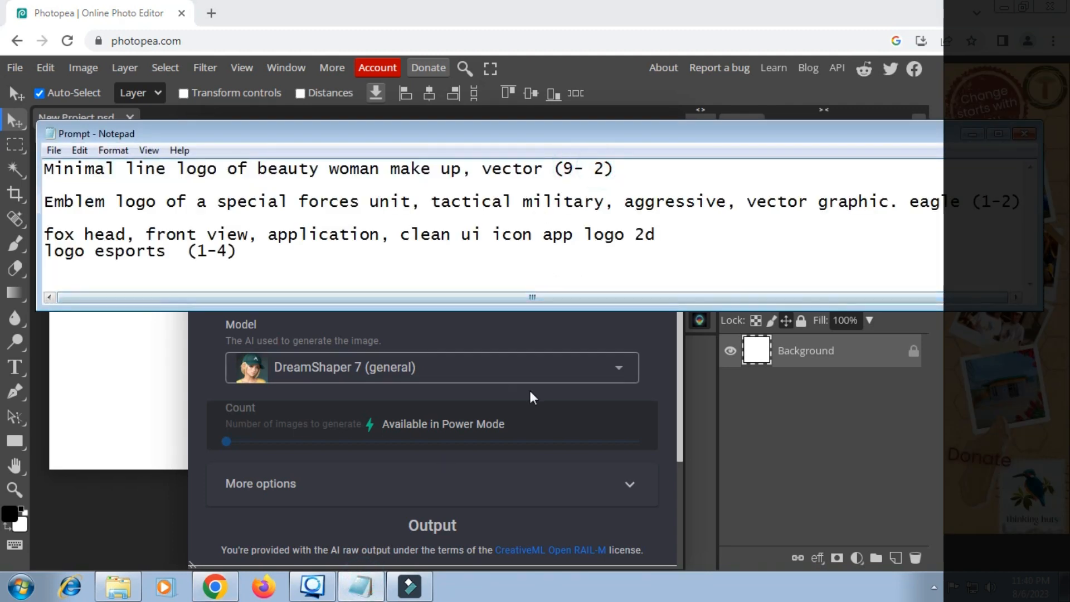
{"action": "left_click", "coordinate": [530, 332]}
{"action": "left_click", "coordinate": [617, 369]}
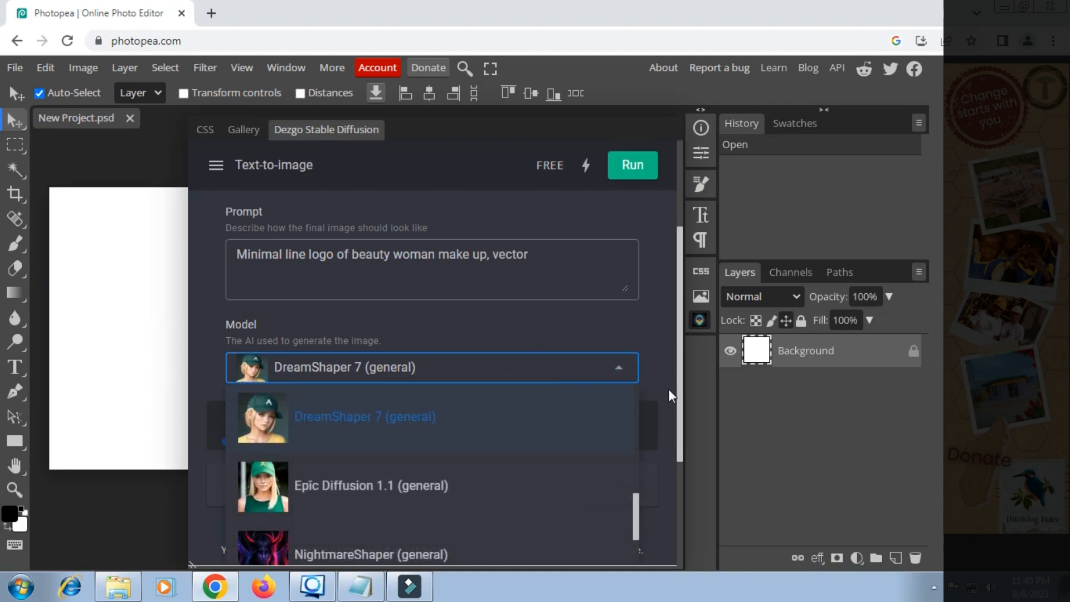
{"action": "scroll", "coordinate": [667, 389], "scroll_direction": "down", "scroll_amount": 3}
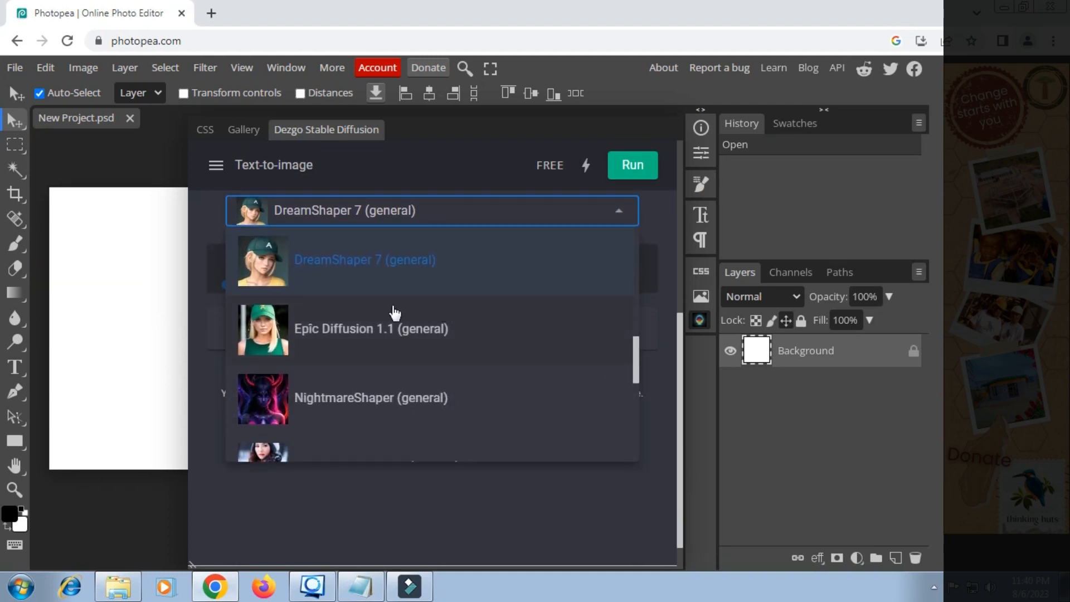
{"action": "scroll", "coordinate": [385, 309], "scroll_direction": "up", "scroll_amount": 10}
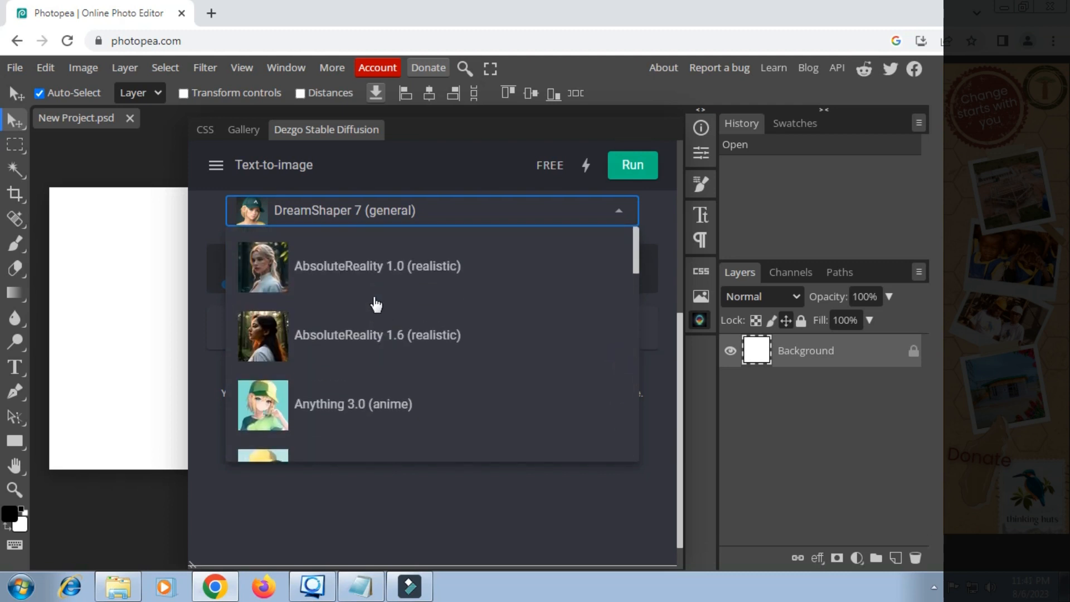
{"action": "scroll", "coordinate": [367, 404], "scroll_direction": "down", "scroll_amount": 1}
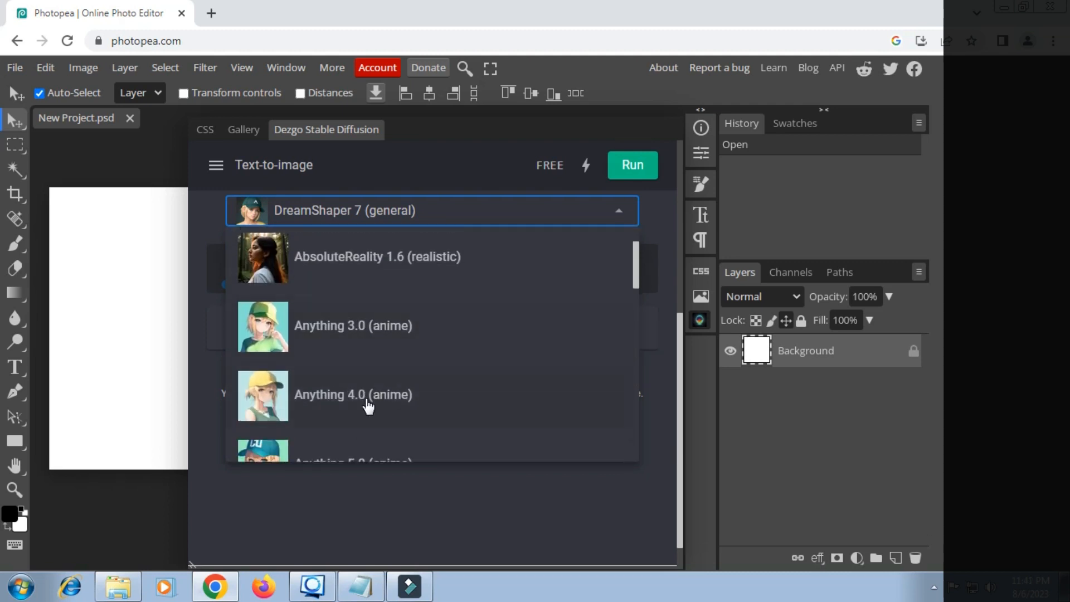
{"action": "scroll", "coordinate": [362, 345], "scroll_direction": "down", "scroll_amount": 3}
{"action": "scroll", "coordinate": [361, 390], "scroll_direction": "down", "scroll_amount": 1}
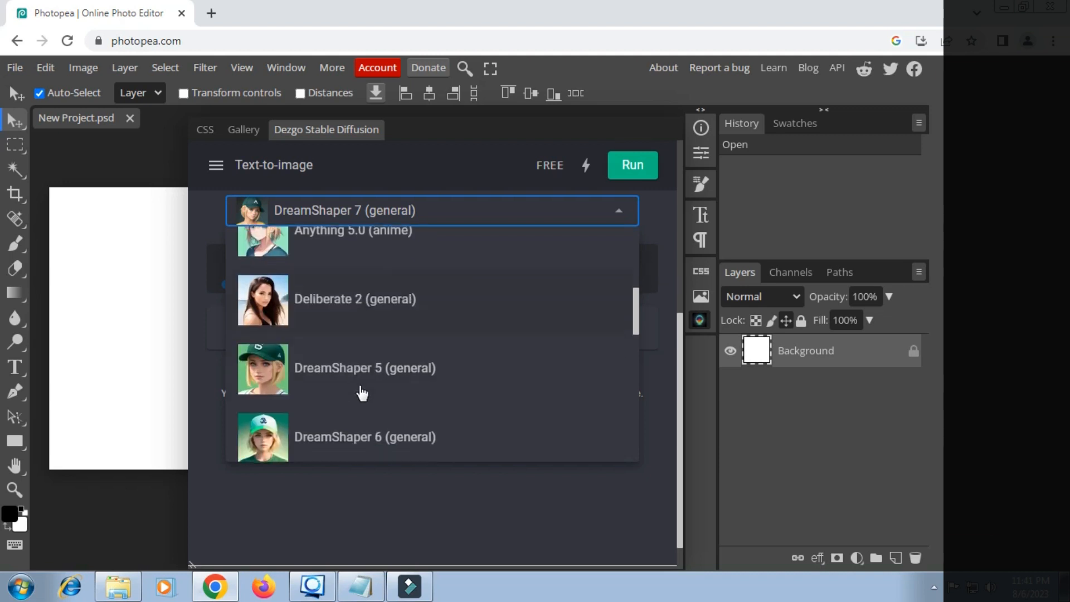
{"action": "scroll", "coordinate": [357, 425], "scroll_direction": "down", "scroll_amount": 1}
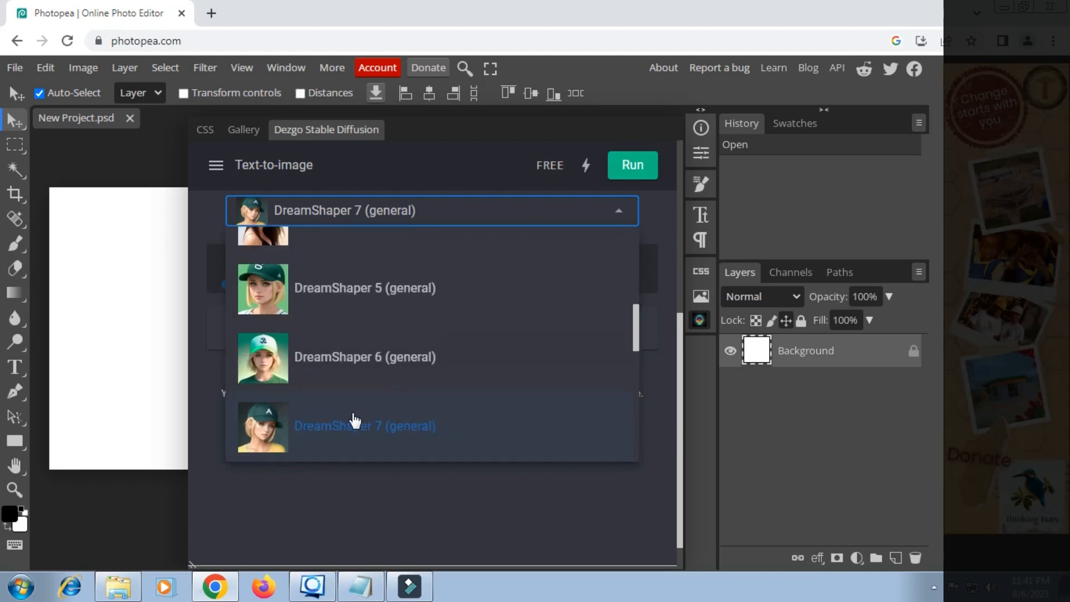
{"action": "scroll", "coordinate": [353, 395], "scroll_direction": "down", "scroll_amount": 1}
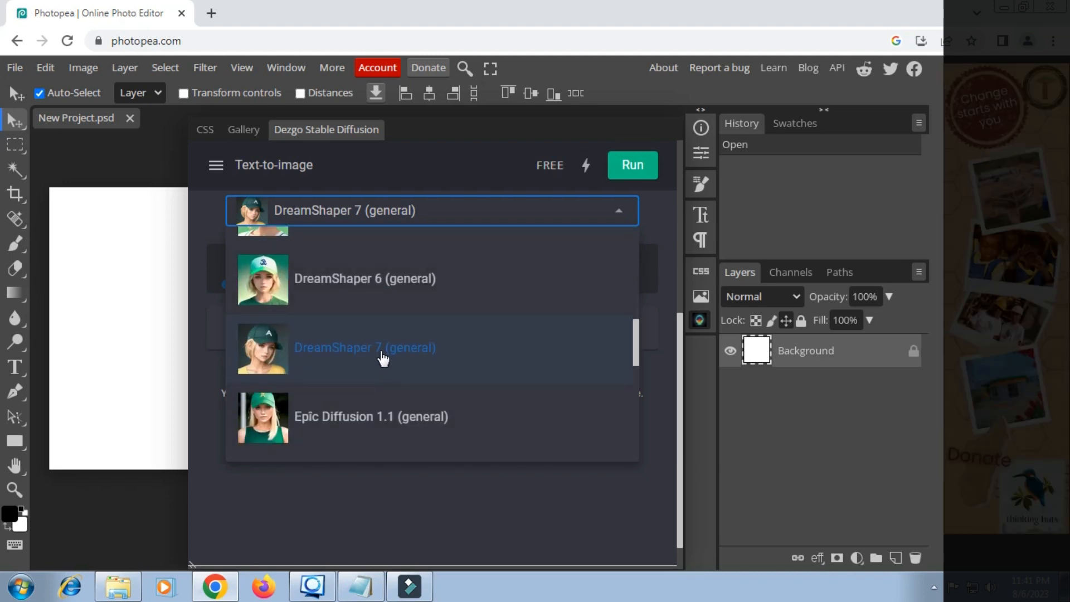
{"action": "left_click", "coordinate": [382, 358]}
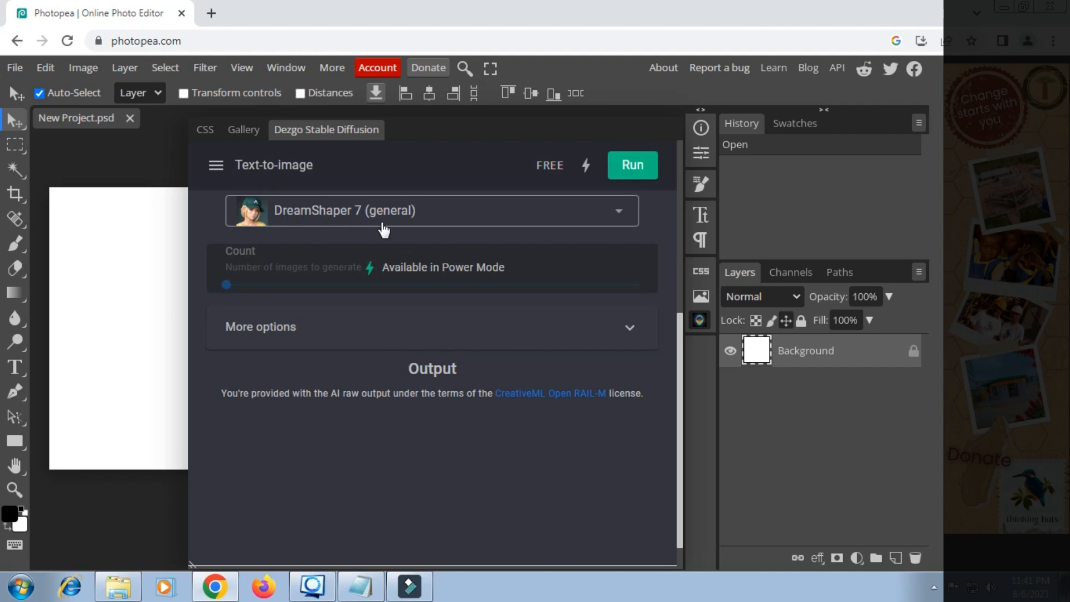
Expand the additional Dezgo options and set the sampler to DPM++ 2M
{"action": "left_click", "coordinate": [631, 328]}
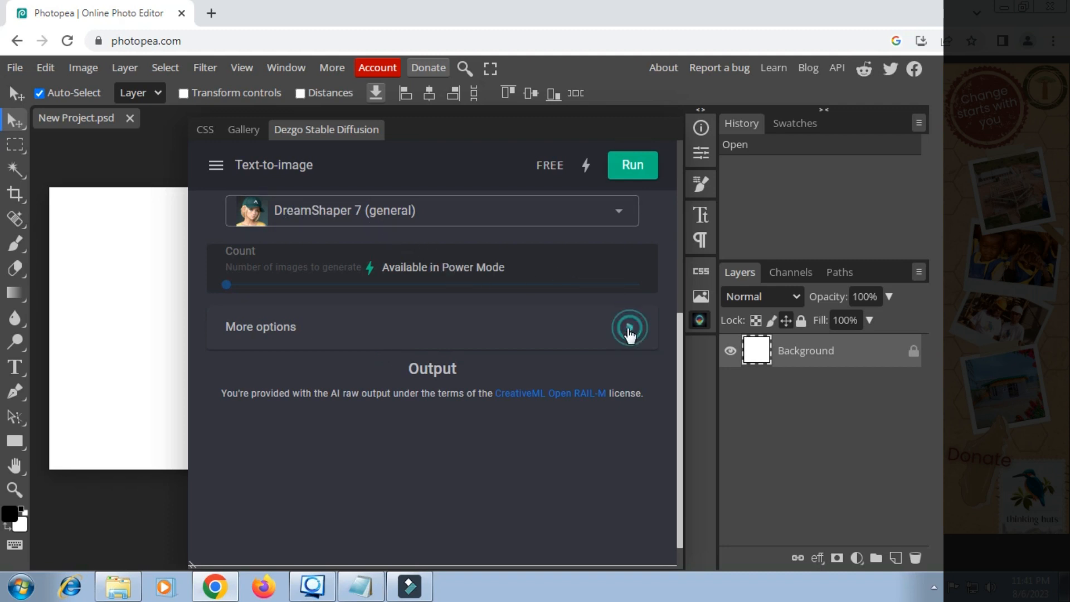
{"action": "scroll", "coordinate": [563, 320], "scroll_direction": "down", "scroll_amount": 2}
{"action": "scroll", "coordinate": [554, 316], "scroll_direction": "down", "scroll_amount": 3}
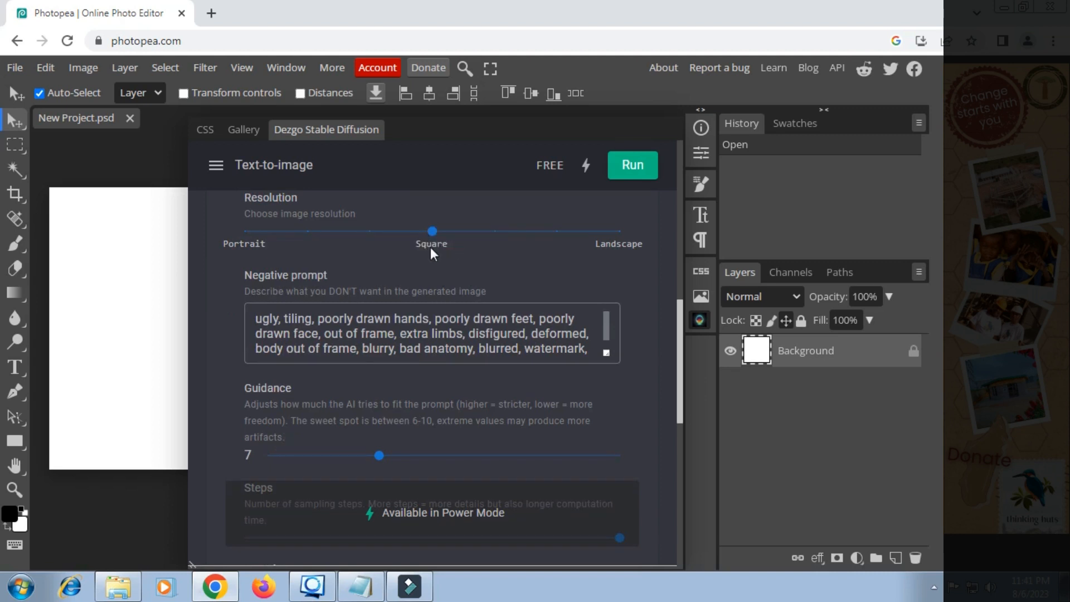
{"action": "scroll", "coordinate": [435, 268], "scroll_direction": "down", "scroll_amount": 5}
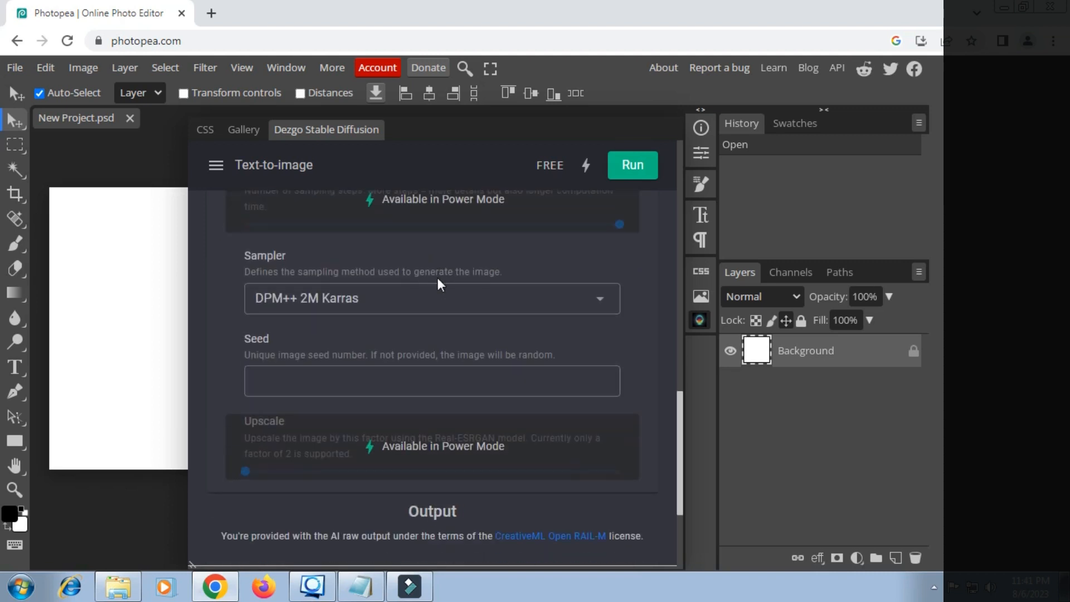
{"action": "left_click", "coordinate": [600, 297]}
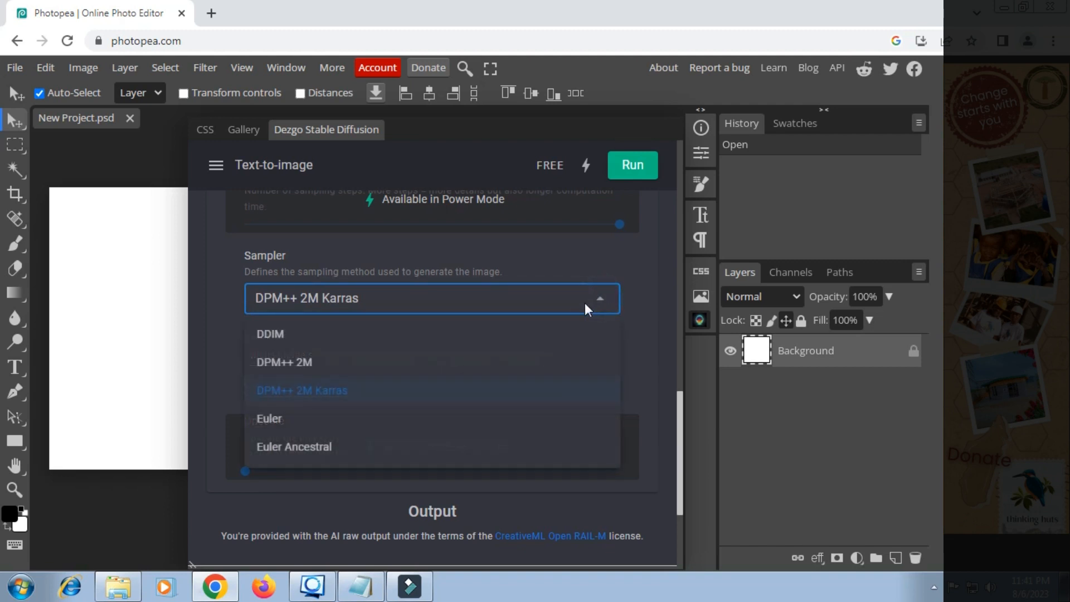
{"action": "left_click", "coordinate": [307, 363]}
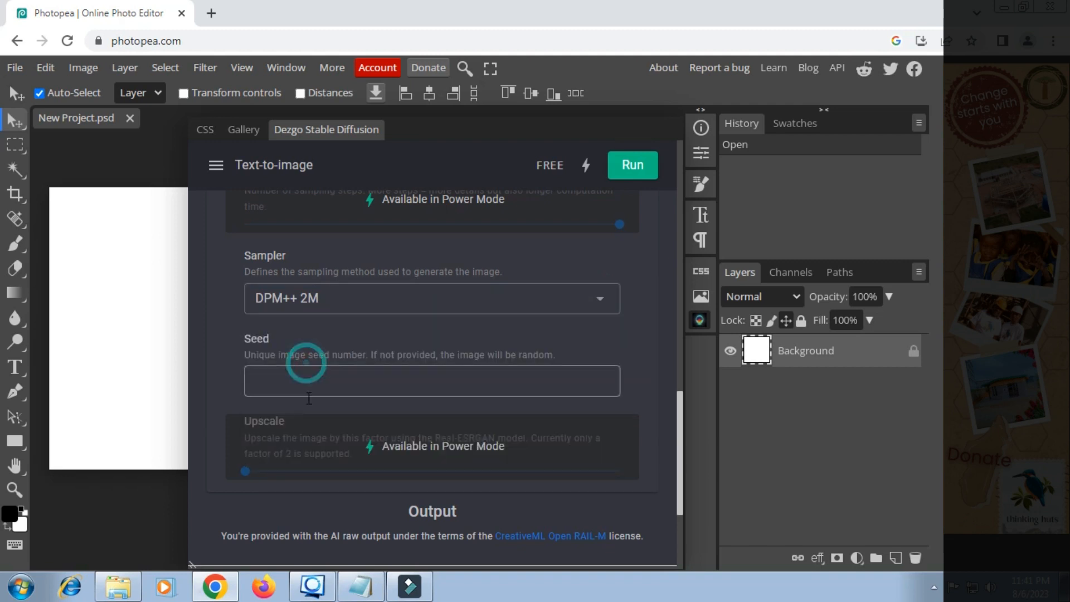
Check the second number noted after the first prompt in Notepad, return to Photopea, and generate the image in Dezgo
{"action": "left_click", "coordinate": [362, 586]}
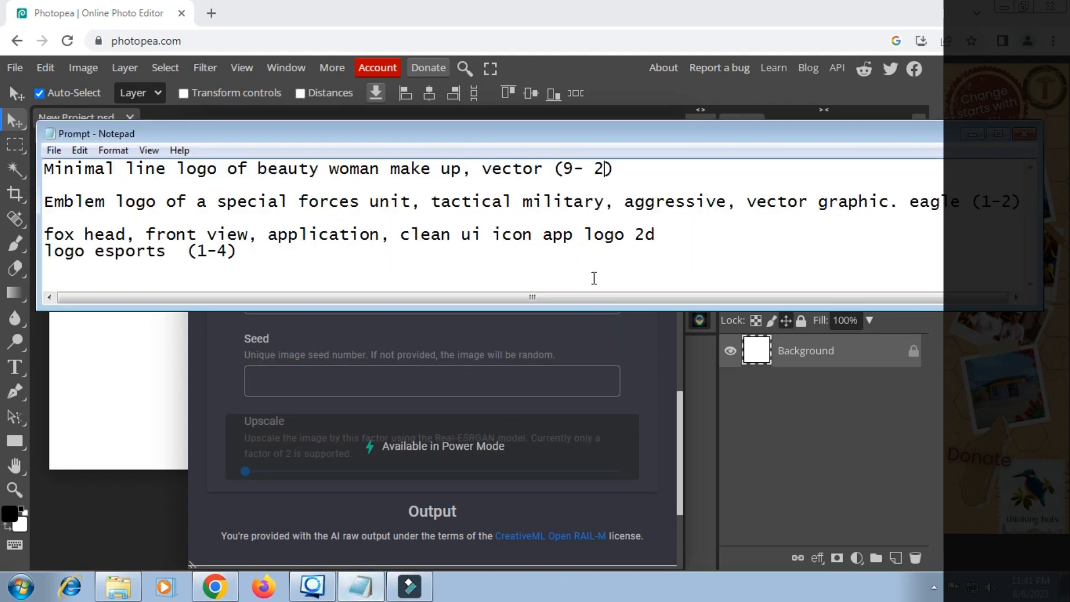
{"action": "double_click", "coordinate": [599, 167]}
{"action": "left_click", "coordinate": [531, 35]}
{"action": "scroll", "coordinate": [406, 349], "scroll_direction": "down", "scroll_amount": 1}
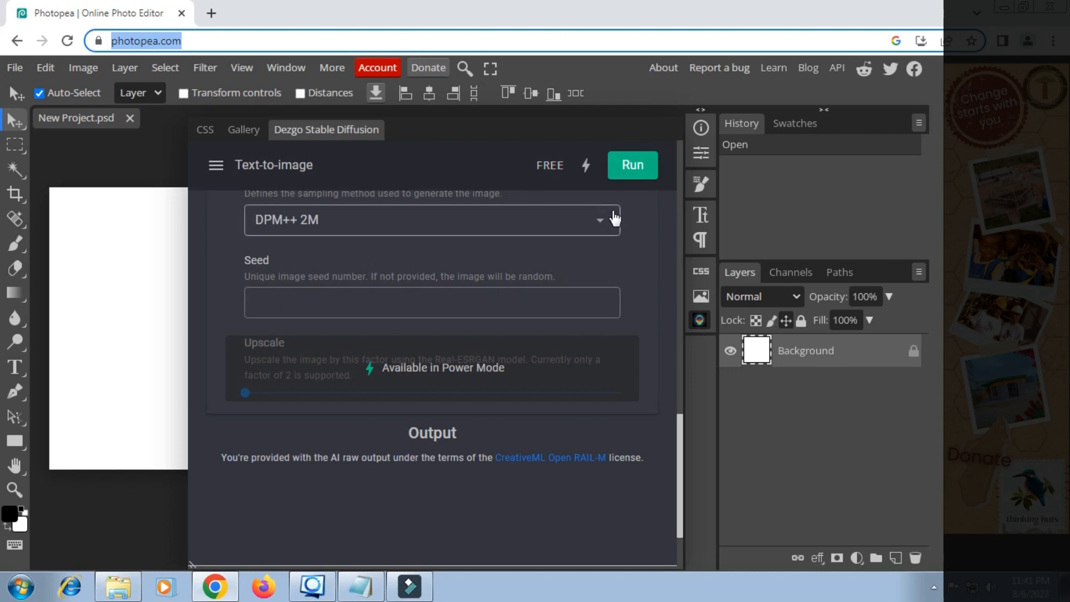
{"action": "left_click", "coordinate": [633, 165]}
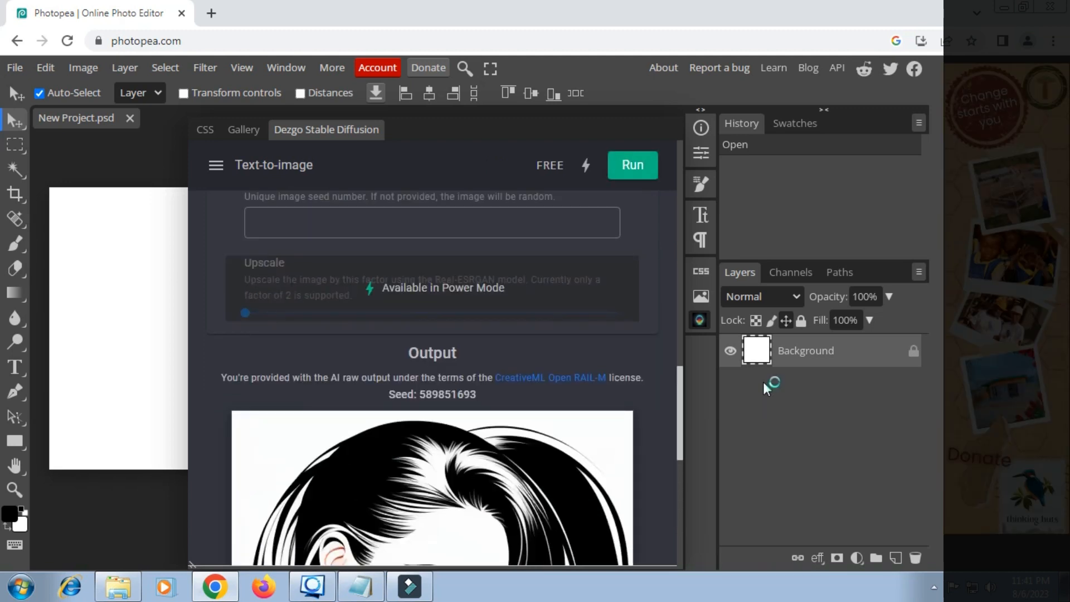
Look over the whole generated image of the woman, download it, and dismiss the browser's download bar
{"action": "scroll", "coordinate": [585, 393], "scroll_direction": "down", "scroll_amount": 4}
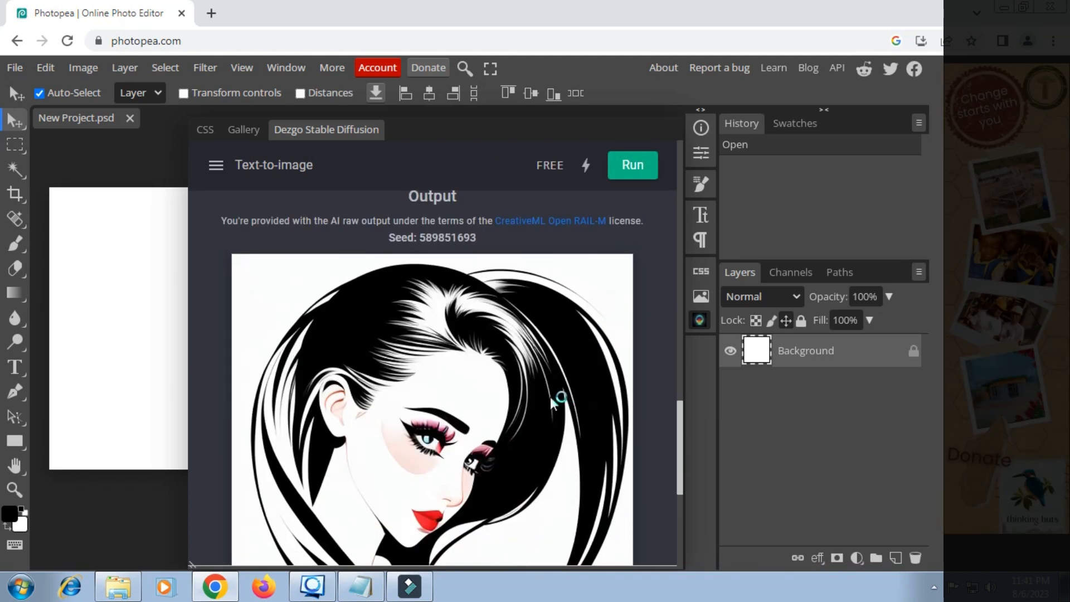
{"action": "scroll", "coordinate": [500, 399], "scroll_direction": "down", "scroll_amount": 1}
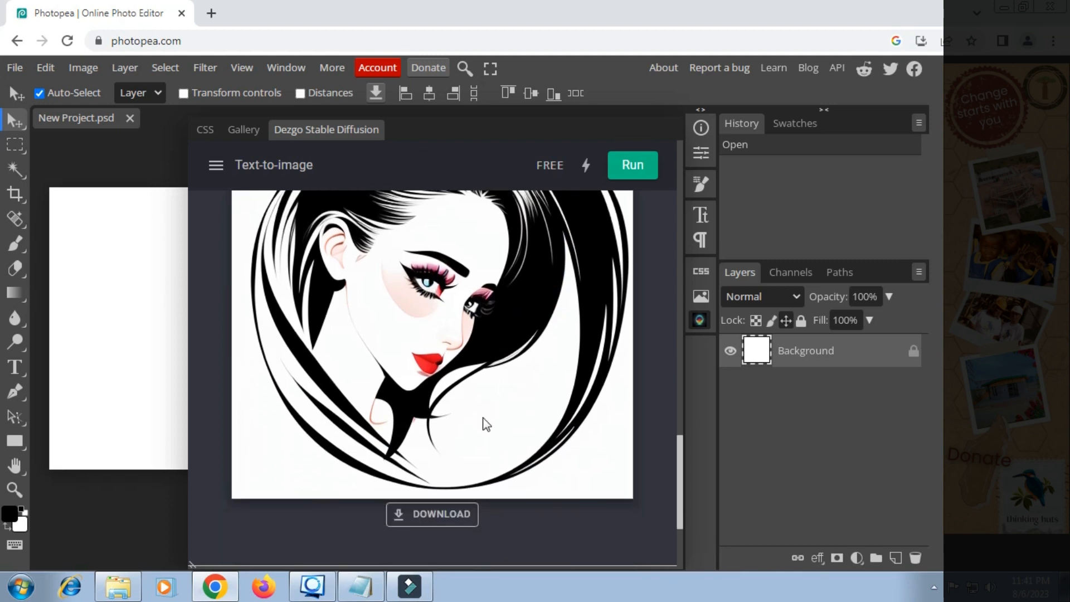
{"action": "scroll", "coordinate": [488, 396], "scroll_direction": "up", "scroll_amount": 1}
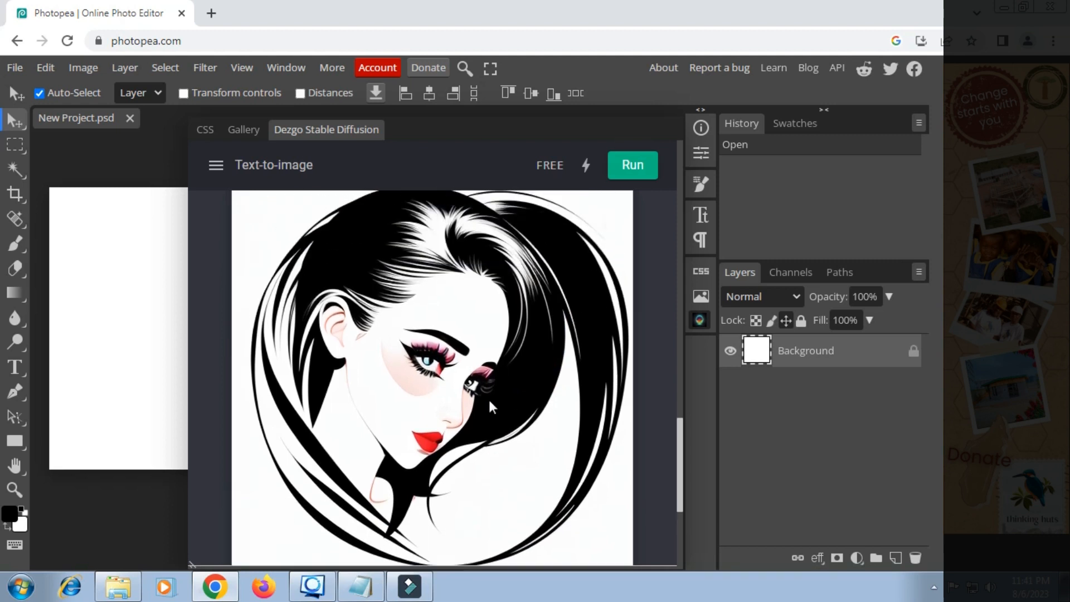
{"action": "scroll", "coordinate": [489, 401], "scroll_direction": "up", "scroll_amount": 1}
{"action": "scroll", "coordinate": [489, 406], "scroll_direction": "down", "scroll_amount": 2}
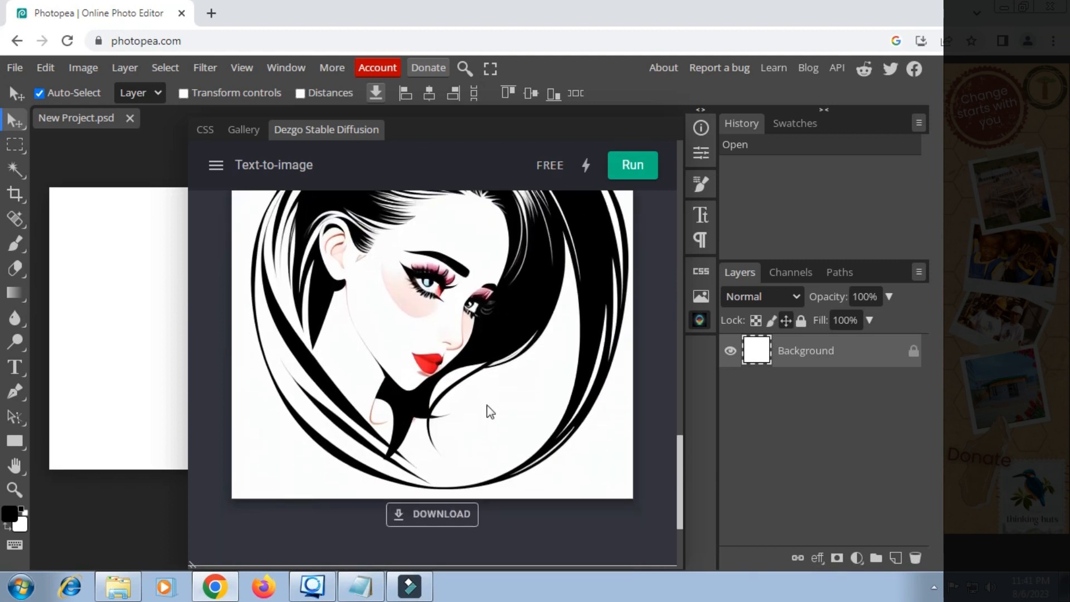
{"action": "left_click", "coordinate": [450, 513]}
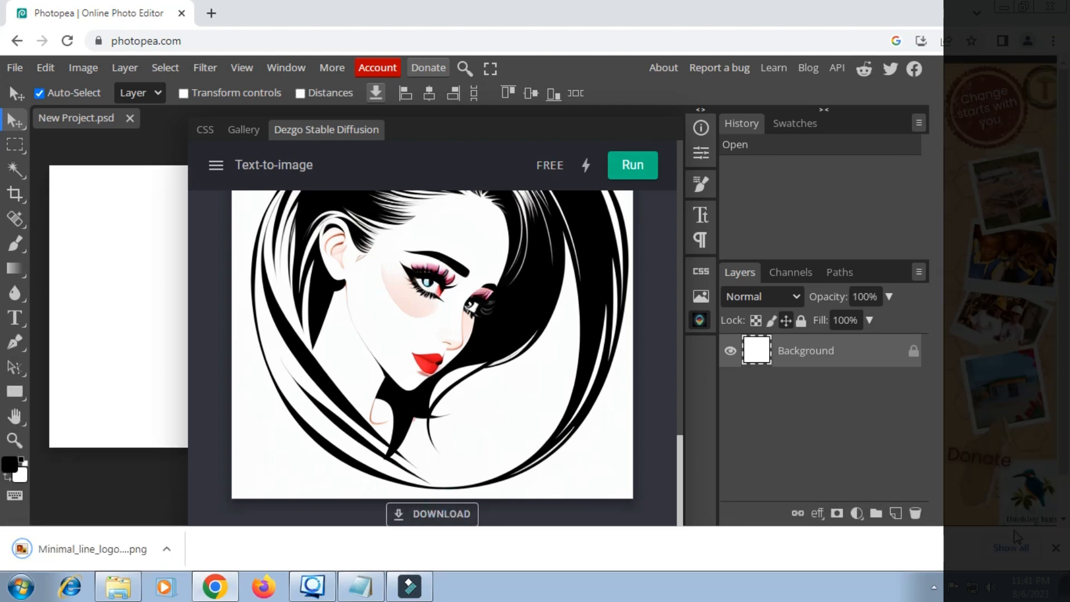
{"action": "left_click", "coordinate": [1055, 548]}
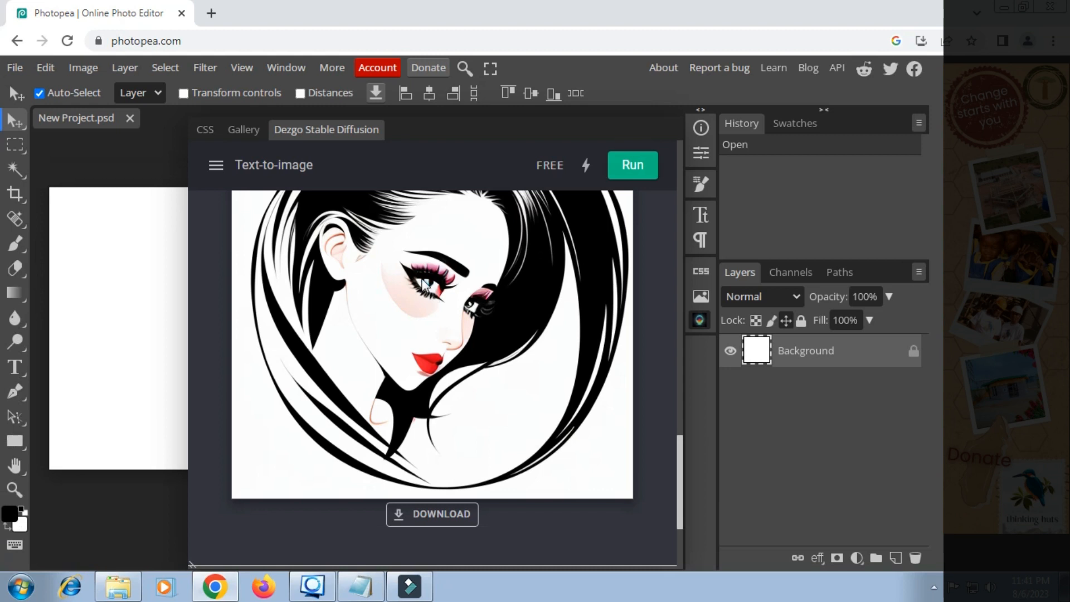
Generate another image from the same prompt and settings, and look over the result
{"action": "scroll", "coordinate": [424, 286], "scroll_direction": "up", "scroll_amount": 3}
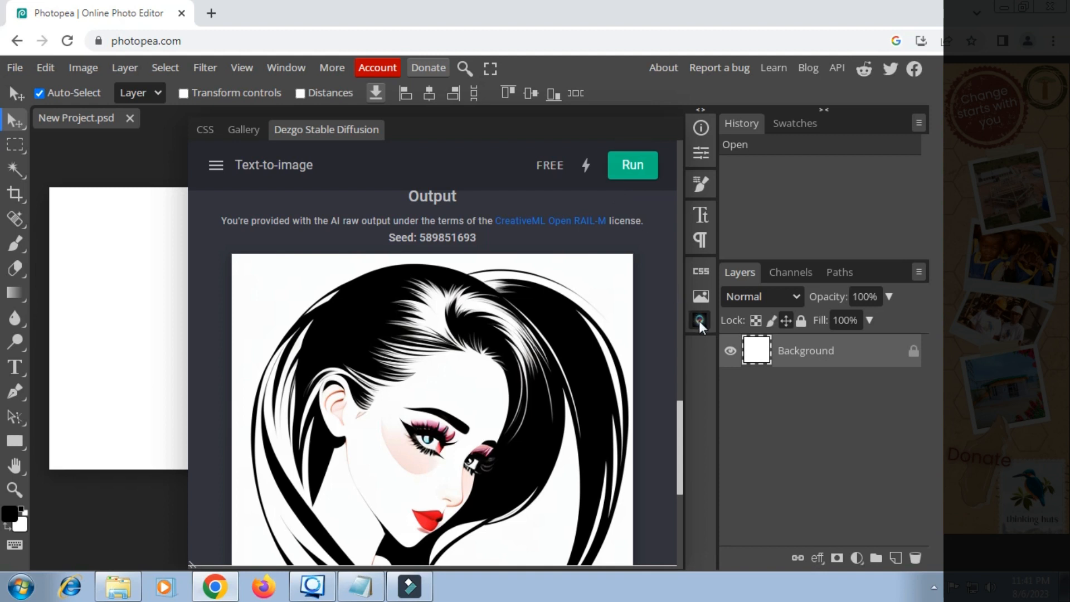
{"action": "left_click", "coordinate": [638, 175]}
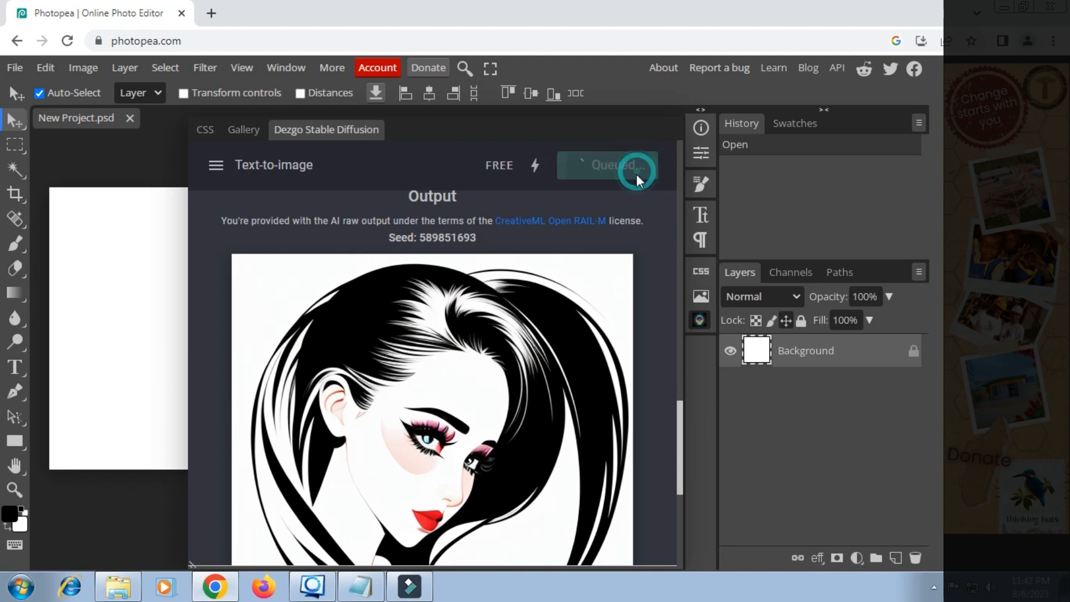
{"action": "scroll", "coordinate": [647, 282], "scroll_direction": "down", "scroll_amount": 1}
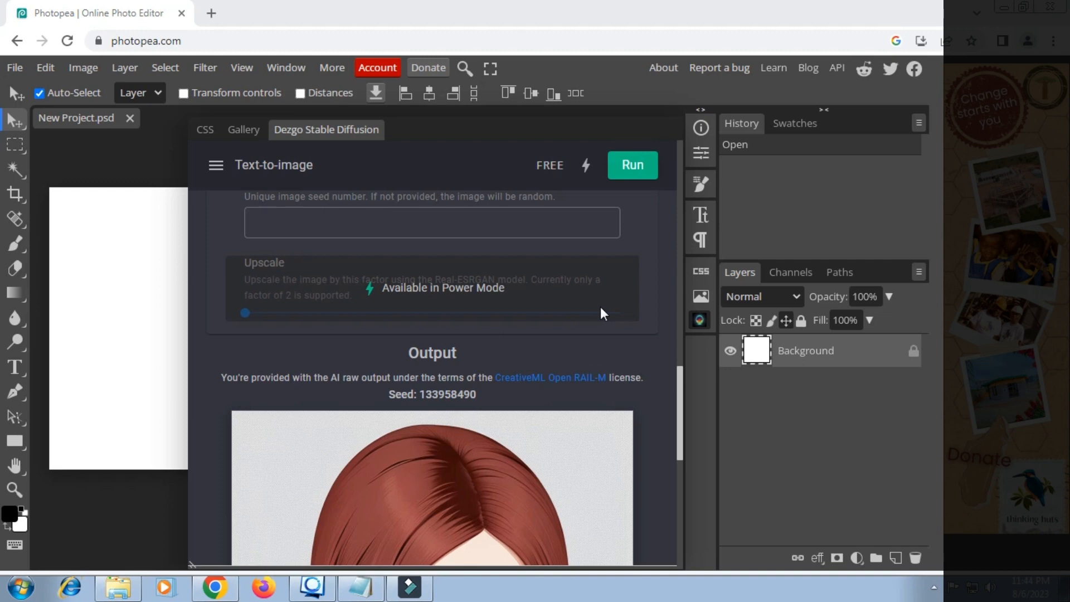
{"action": "scroll", "coordinate": [640, 330], "scroll_direction": "down", "scroll_amount": 5}
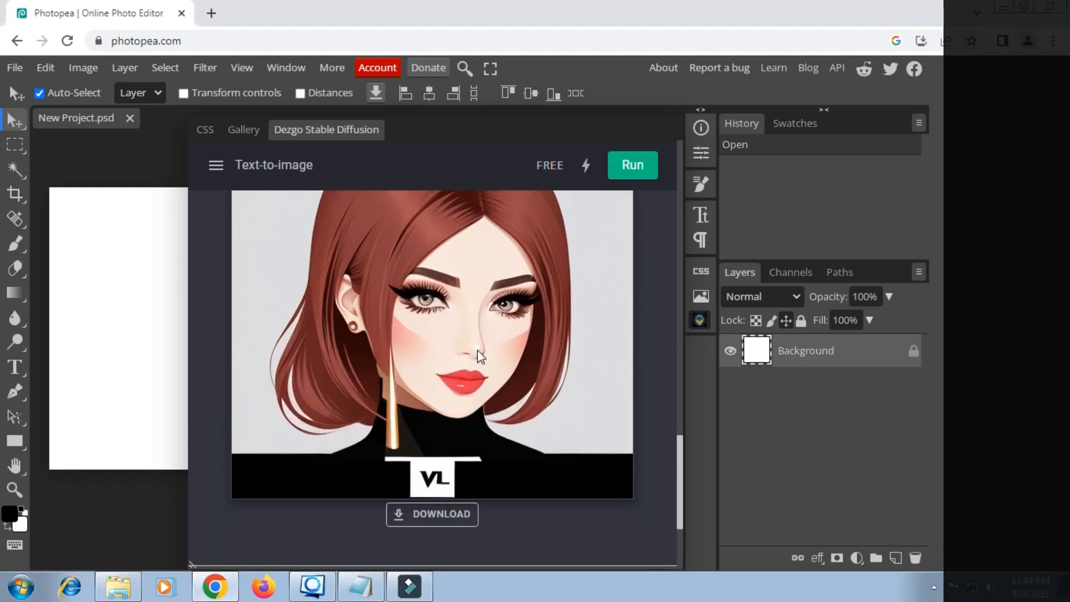
{"action": "scroll", "coordinate": [597, 303], "scroll_direction": "up", "scroll_amount": 2}
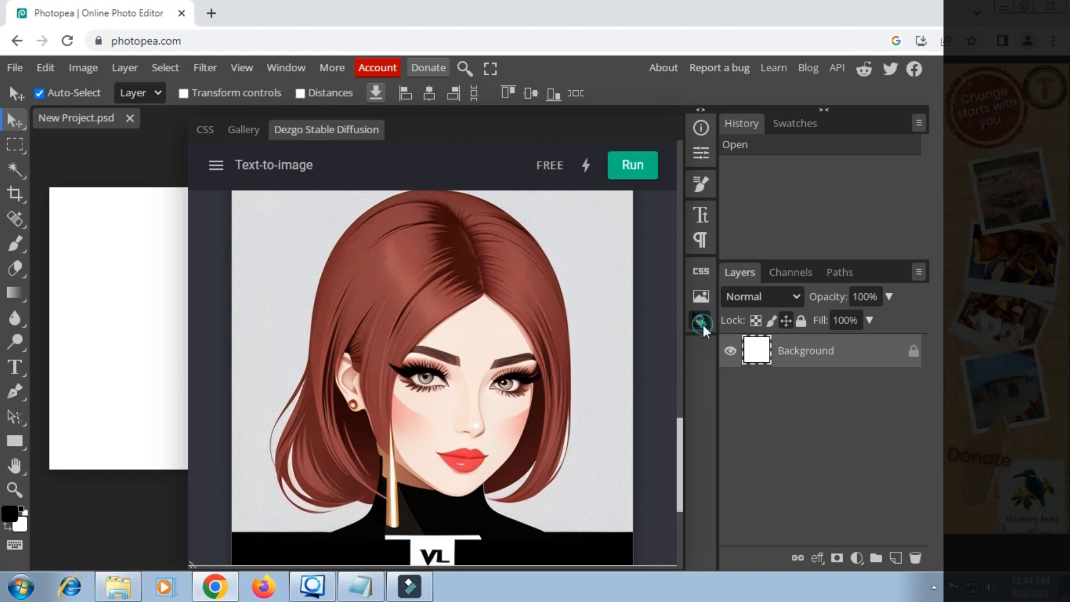
Close and reopen the Dezgo plugin to reset it, and paste "Minimal line logo of beauty woman make up, vector" as the prompt
{"action": "left_click", "coordinate": [703, 325]}
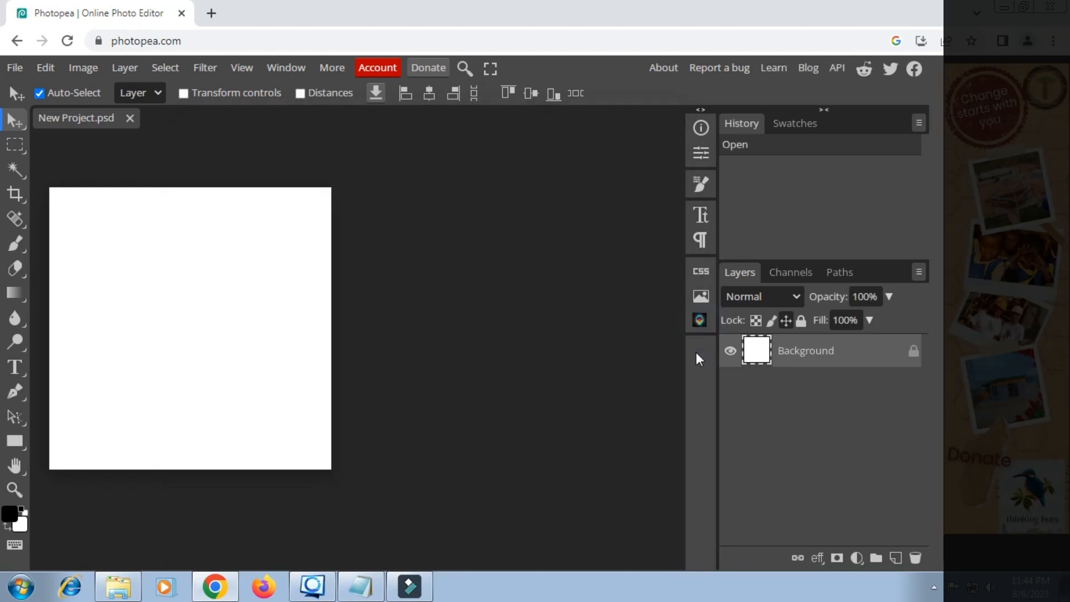
{"action": "left_click", "coordinate": [701, 323]}
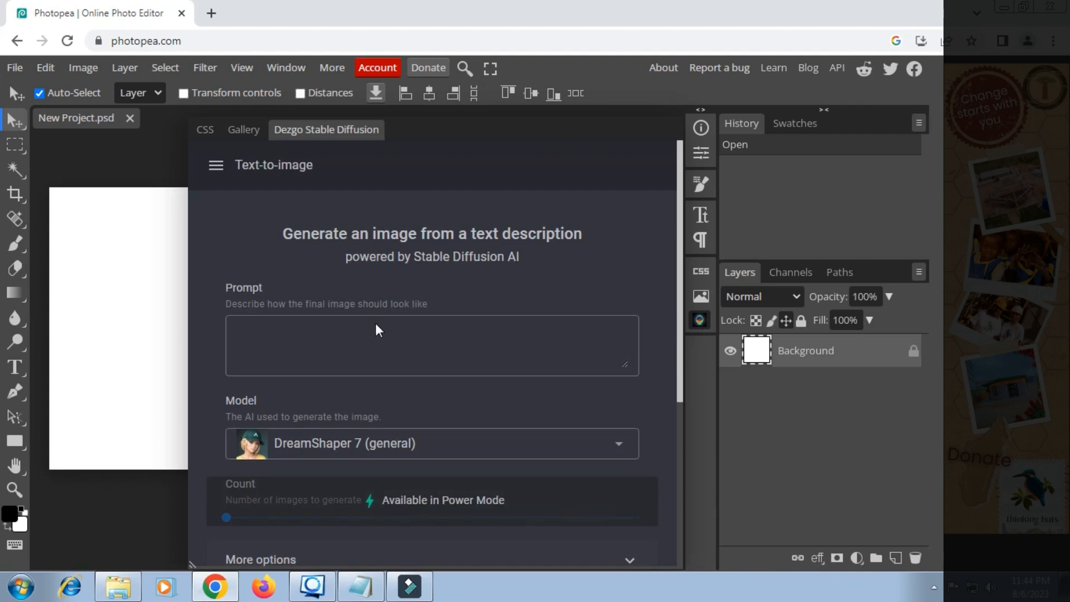
{"action": "scroll", "coordinate": [375, 325], "scroll_direction": "down", "scroll_amount": 2}
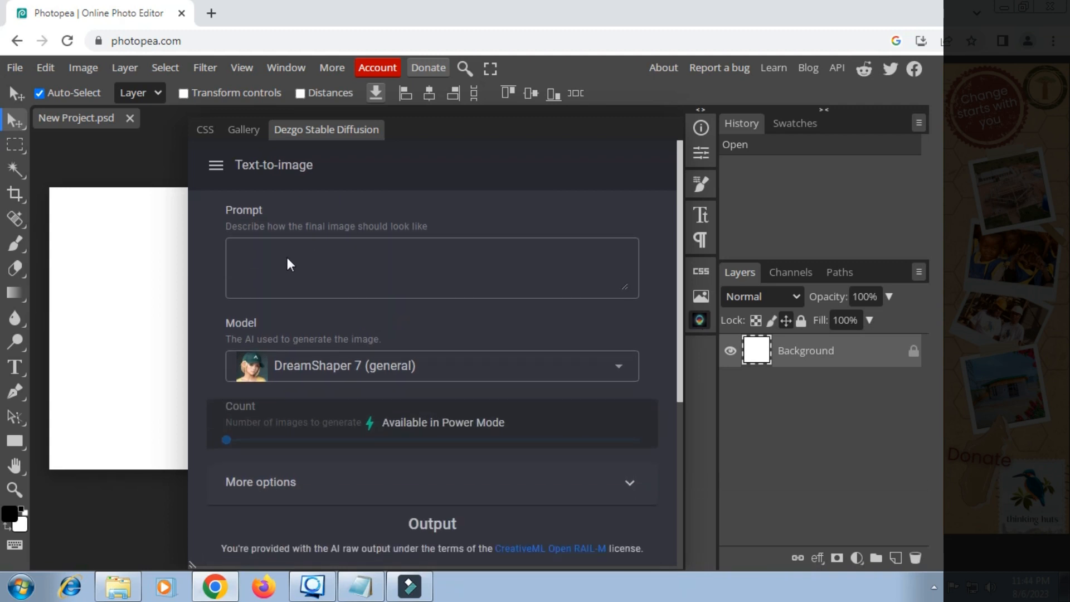
{"action": "scroll", "coordinate": [275, 254], "scroll_direction": "down", "scroll_amount": 2}
{"action": "left_click", "coordinate": [264, 252]}
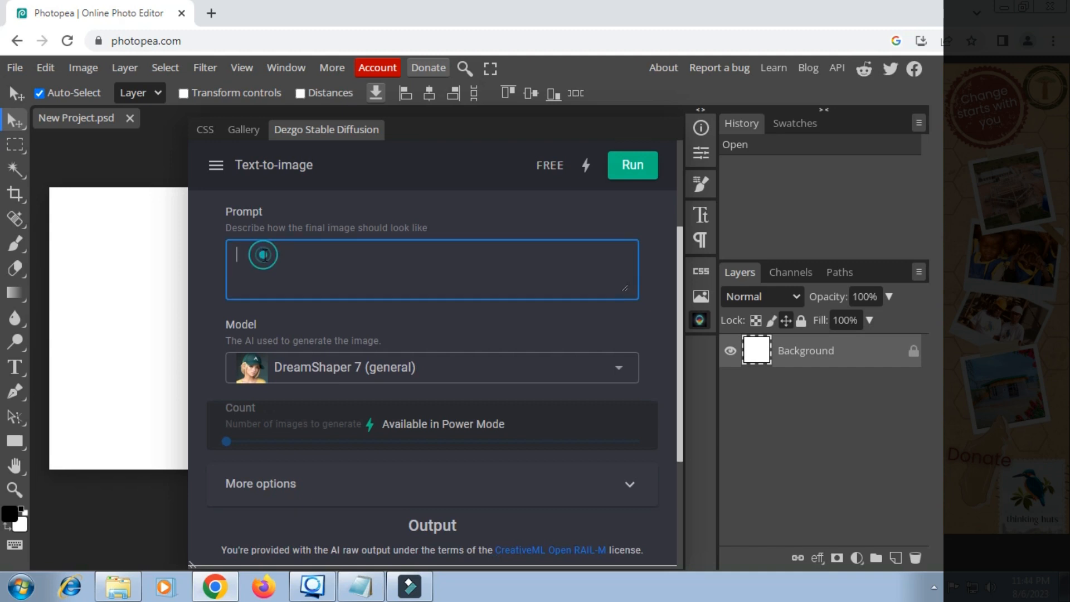
{"action": "right_click", "coordinate": [283, 255]}
{"action": "left_click", "coordinate": [302, 345]}
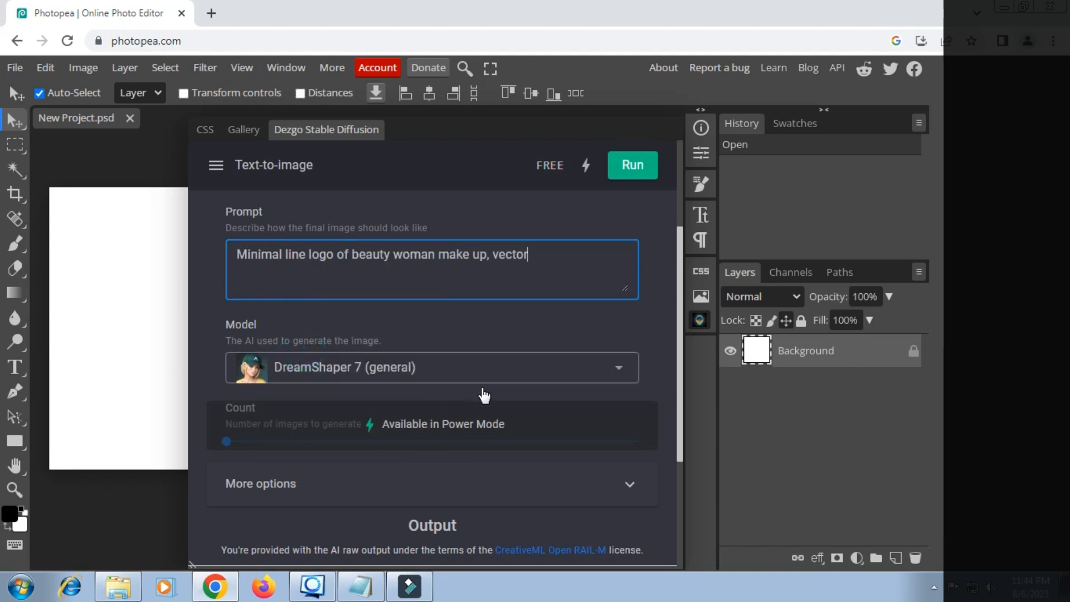
Set the sampler in the reset form to DPM++ 2M, checking the sampler number noted in Notepad
{"action": "scroll", "coordinate": [546, 377], "scroll_direction": "down", "scroll_amount": 1}
{"action": "scroll", "coordinate": [546, 377], "scroll_direction": "down", "scroll_amount": 3}
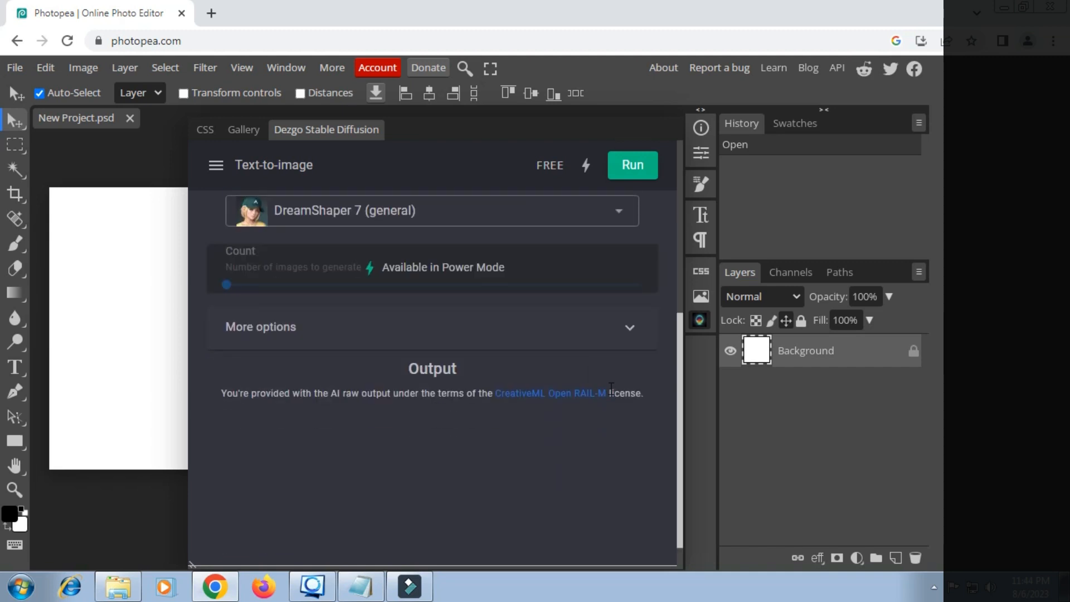
{"action": "left_click", "coordinate": [635, 337]}
{"action": "scroll", "coordinate": [530, 337], "scroll_direction": "down", "scroll_amount": 5}
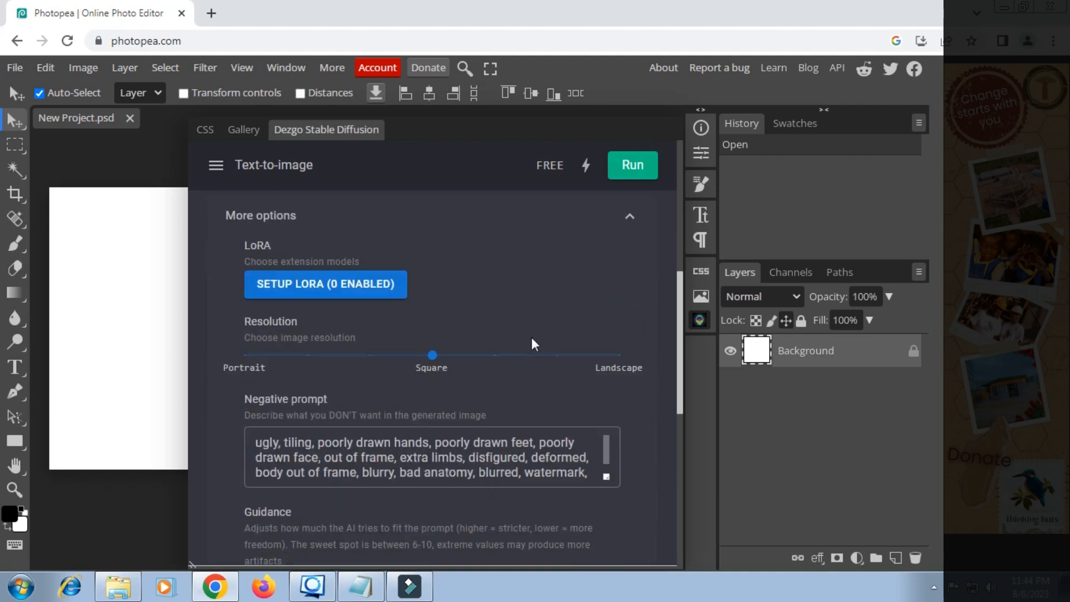
{"action": "scroll", "coordinate": [464, 333], "scroll_direction": "down", "scroll_amount": 4}
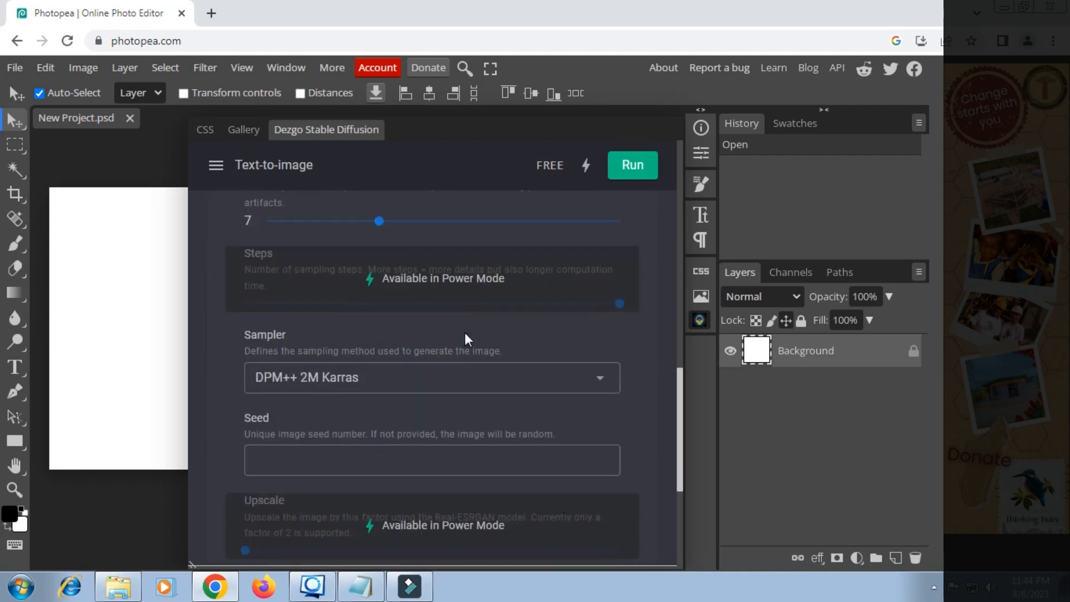
{"action": "left_click", "coordinate": [599, 303]}
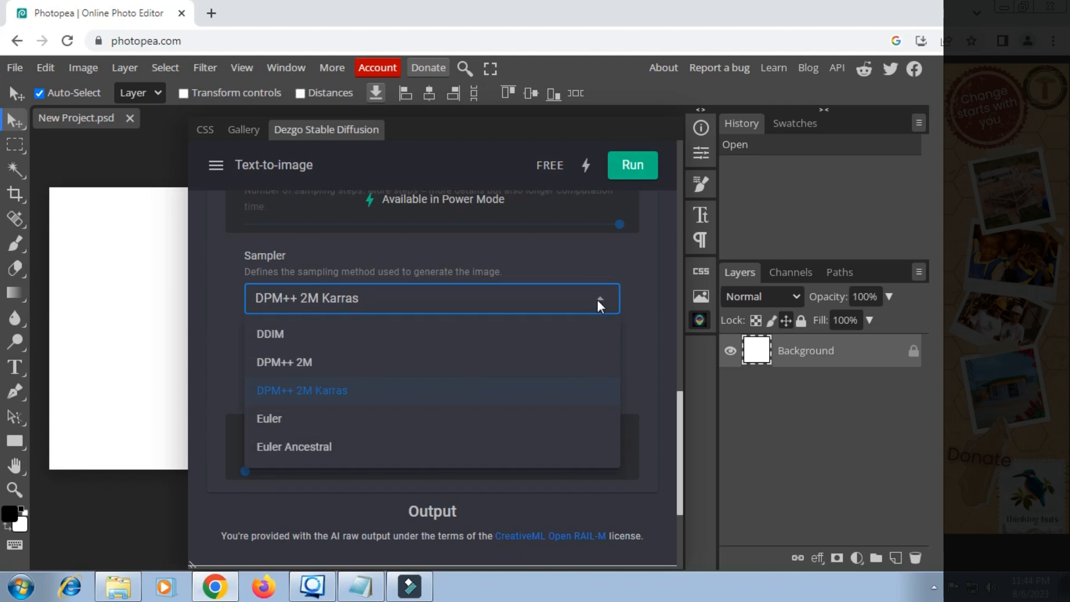
{"action": "left_click", "coordinate": [366, 588]}
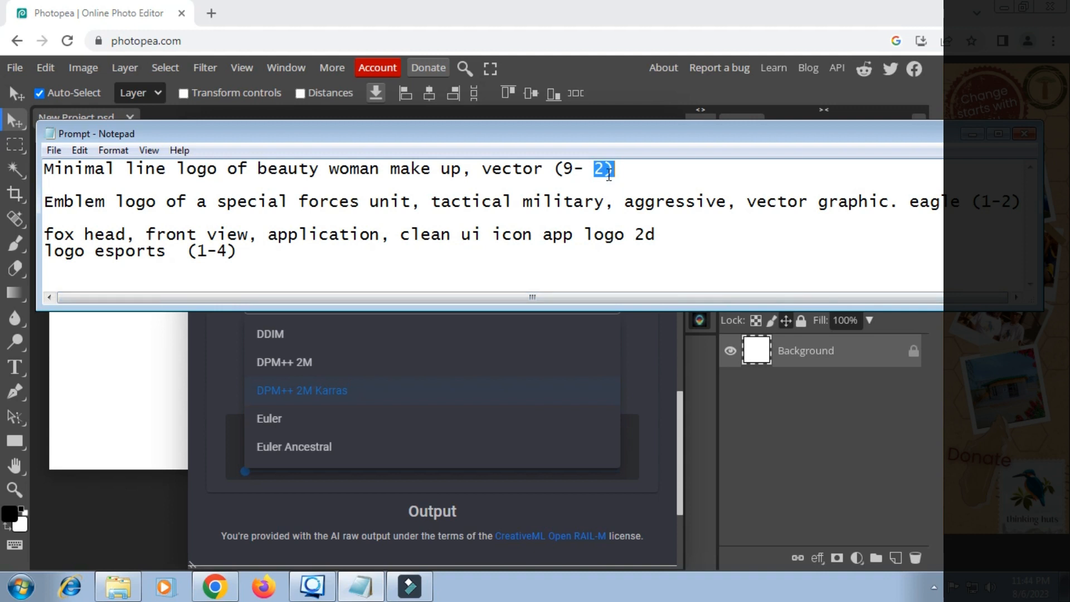
{"action": "left_click", "coordinate": [310, 363]}
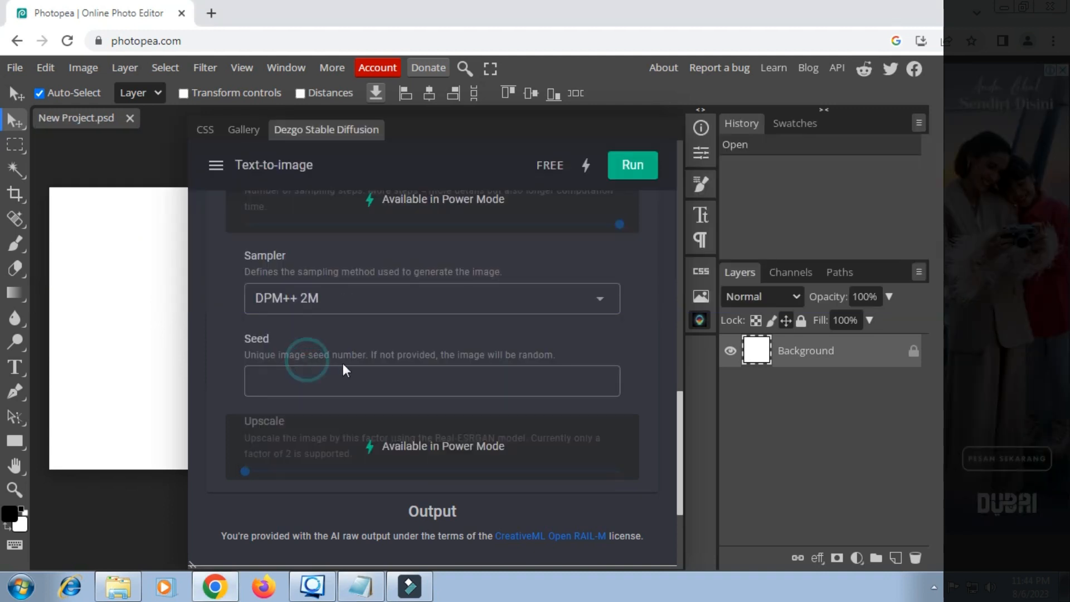
Generate a new image from the re-entered prompt, and review the first prompt's wording in Notepad while it processes
{"action": "scroll", "coordinate": [440, 300], "scroll_direction": "down", "scroll_amount": 3}
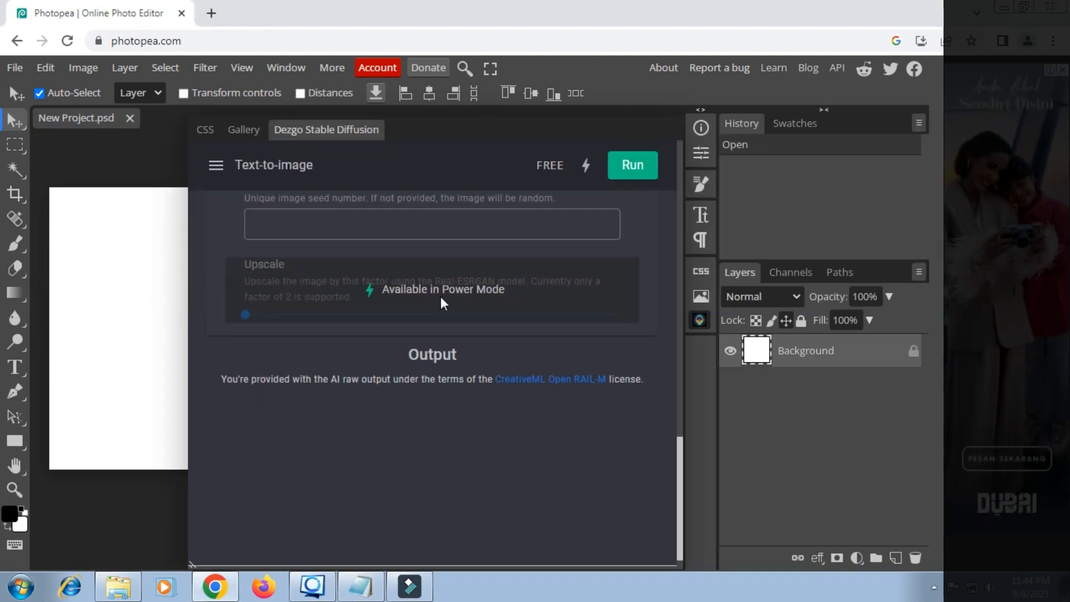
{"action": "left_click", "coordinate": [631, 175]}
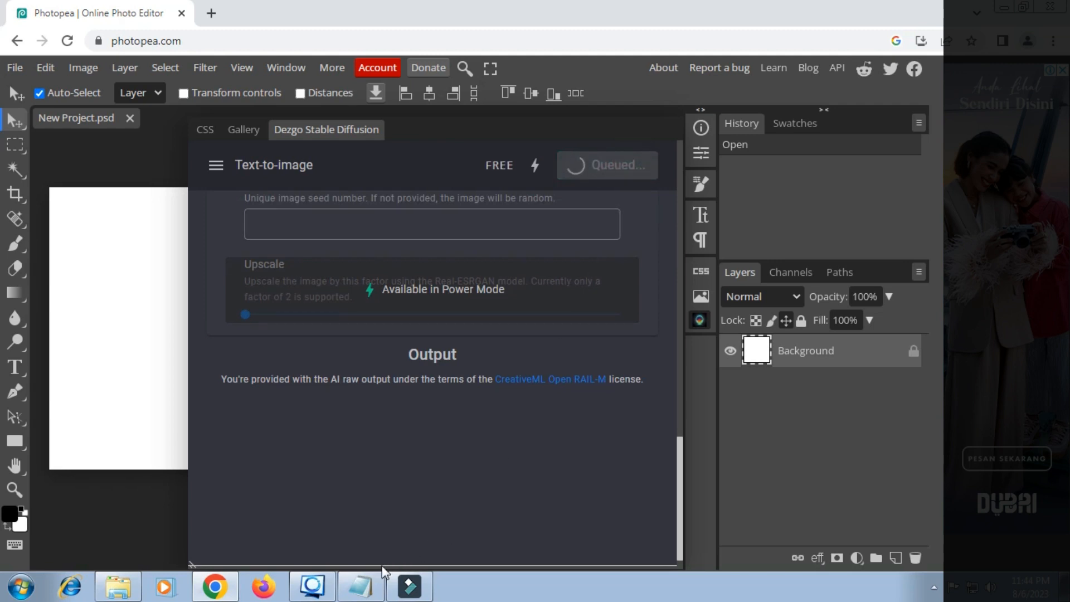
{"action": "left_click", "coordinate": [361, 586]}
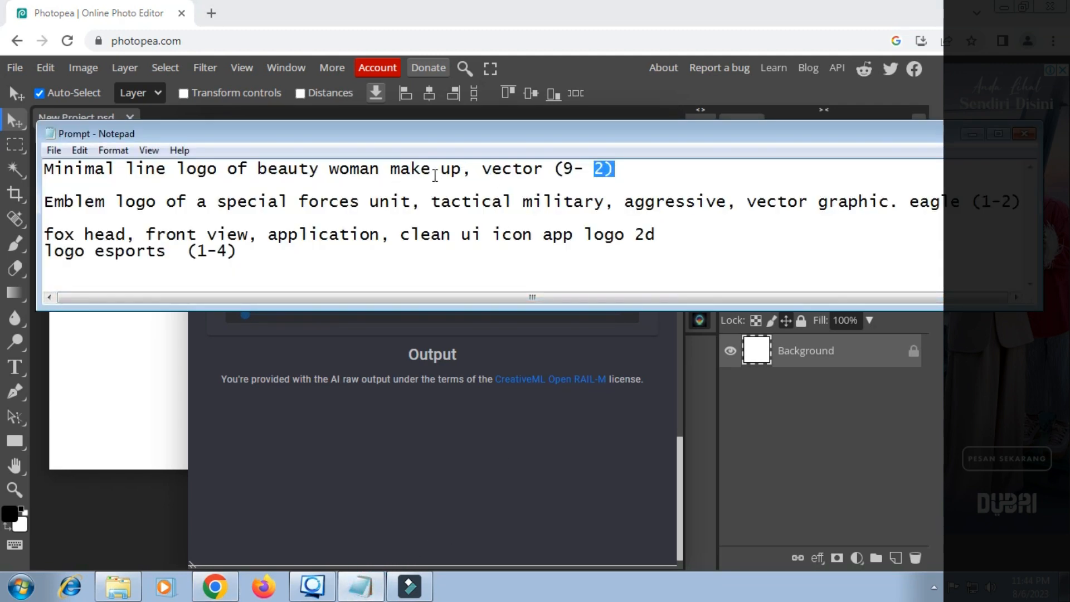
{"action": "left_click_drag", "start_coordinate": [543, 170], "coordinate": [359, 169]}
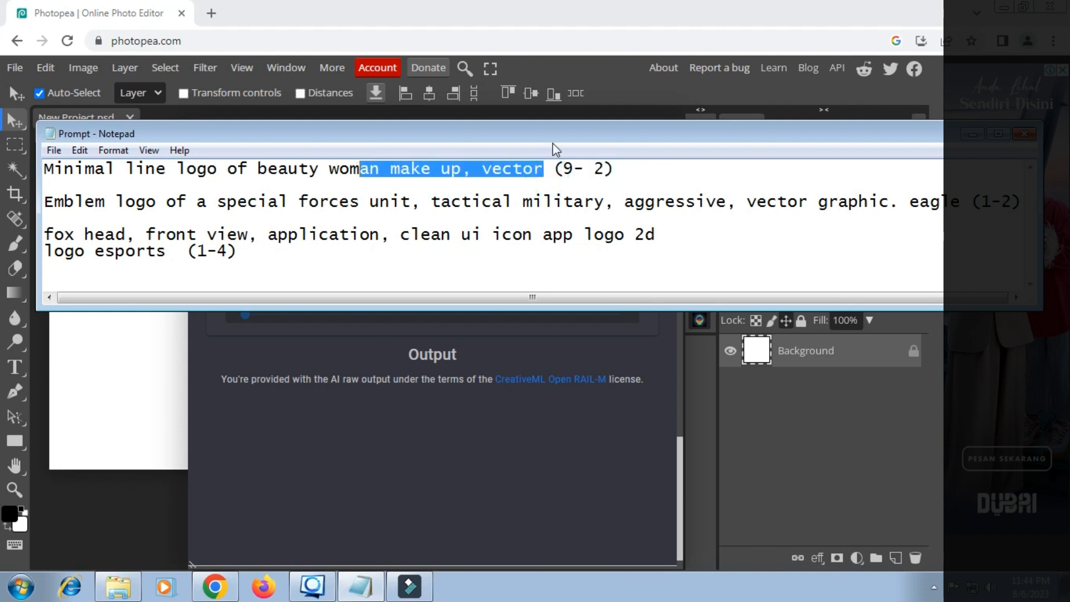
{"action": "left_click", "coordinate": [590, 78]}
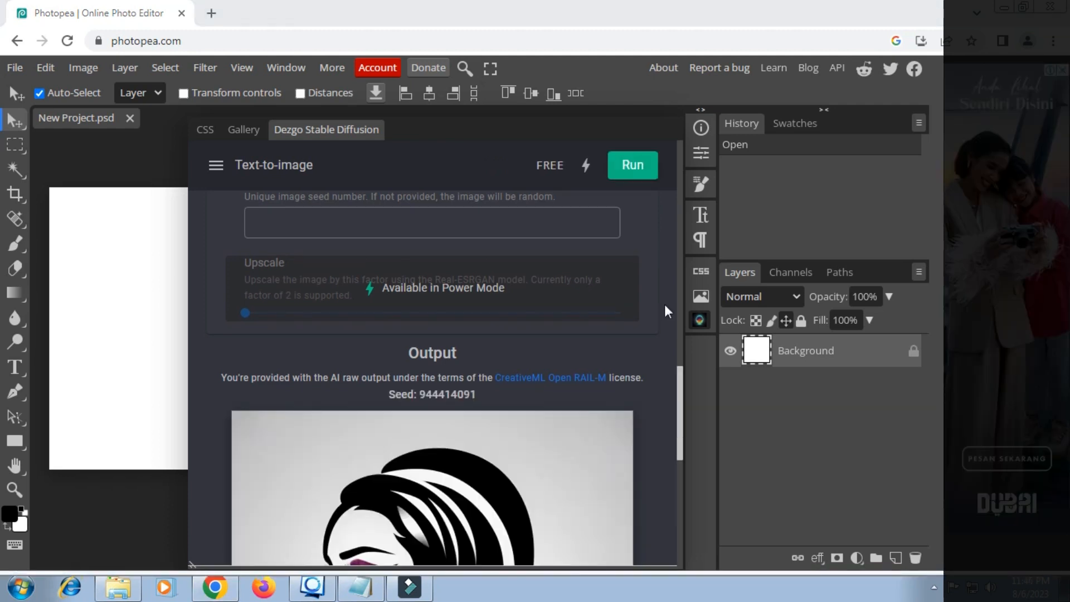
Download the generated black-haired woman logo as a PNG and dismiss the browser's download notice
{"action": "scroll", "coordinate": [654, 332], "scroll_direction": "down", "scroll_amount": 5}
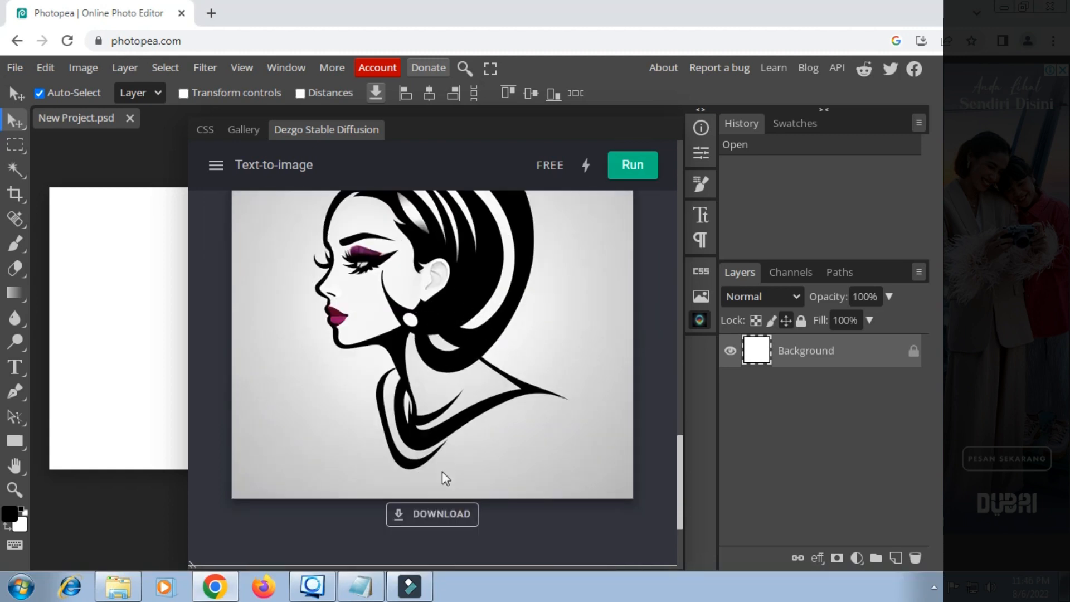
{"action": "left_click", "coordinate": [431, 517]}
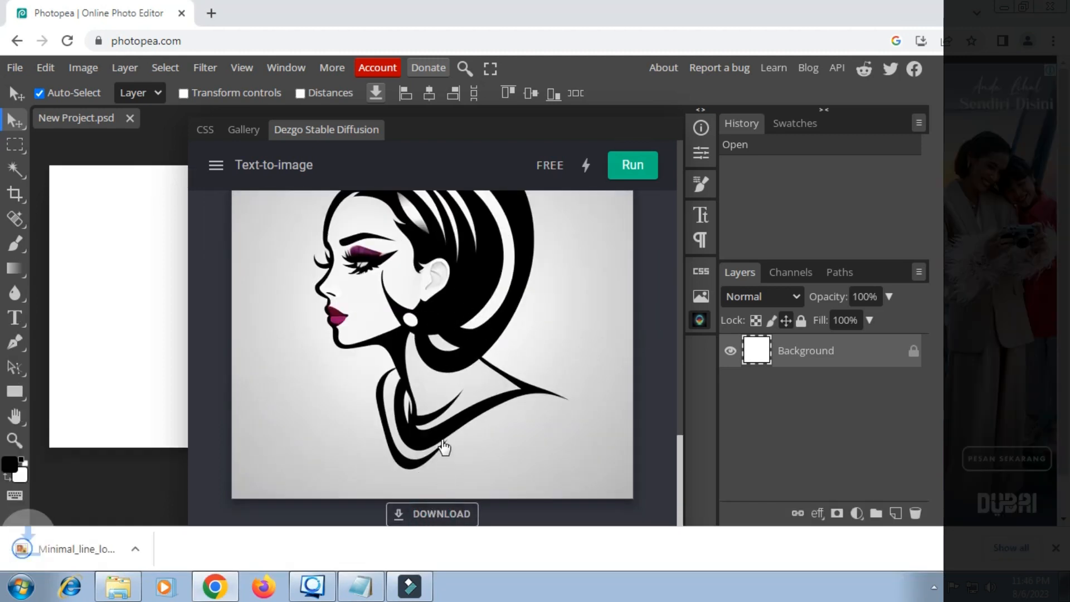
{"action": "scroll", "coordinate": [439, 370], "scroll_direction": "up", "scroll_amount": 1}
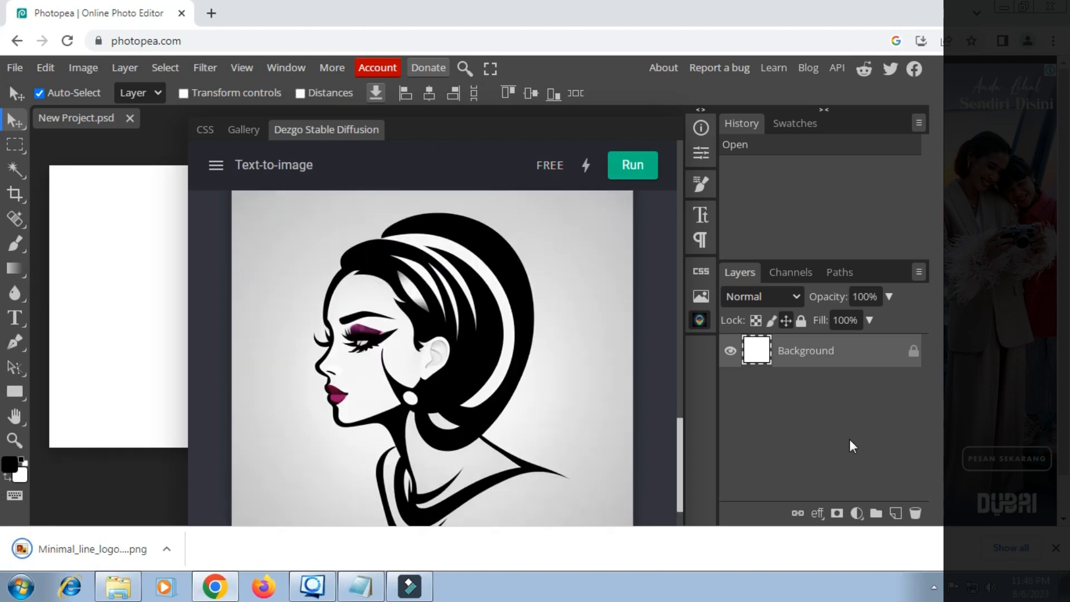
{"action": "left_click", "coordinate": [1056, 549]}
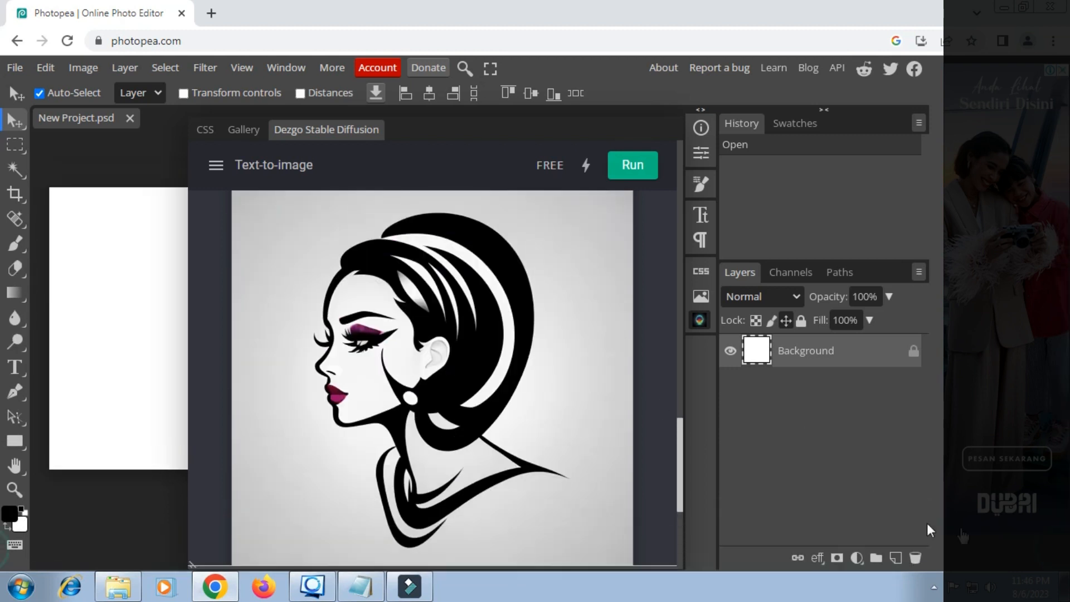
Close and reopen the Dezgo plugin to reset it, and copy the special forces eagle emblem prompt from Notepad without its bracketed numbers
{"action": "left_click", "coordinate": [699, 321]}
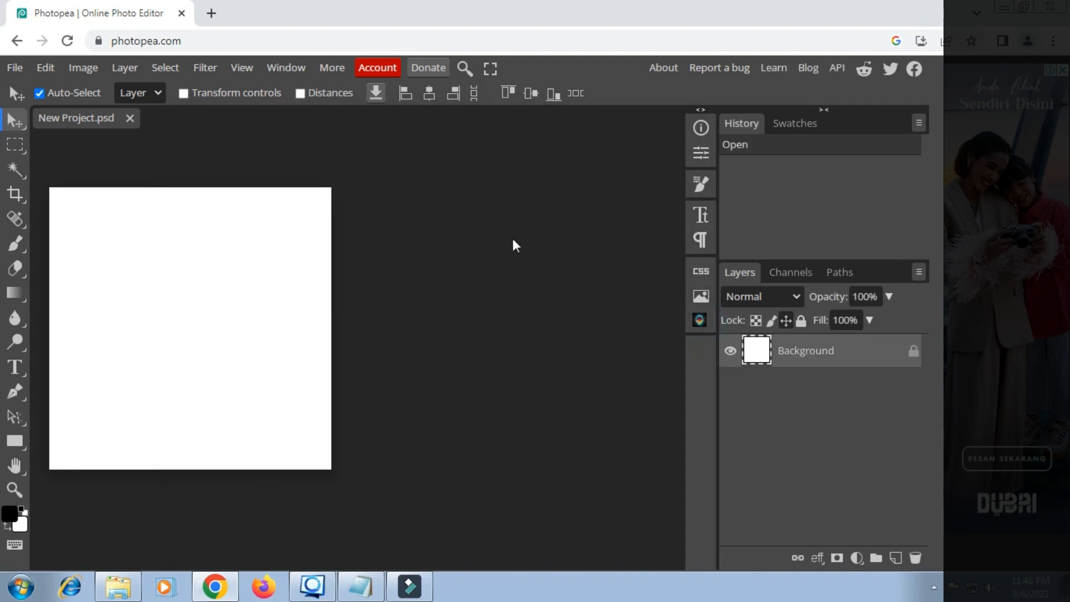
{"action": "left_click", "coordinate": [702, 325]}
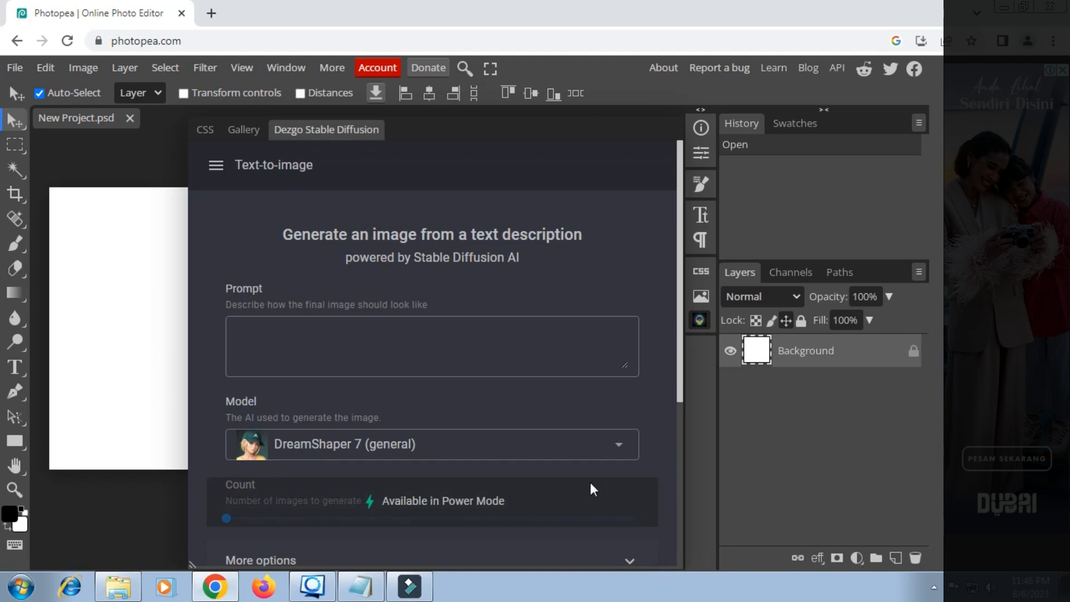
{"action": "left_click", "coordinate": [368, 588]}
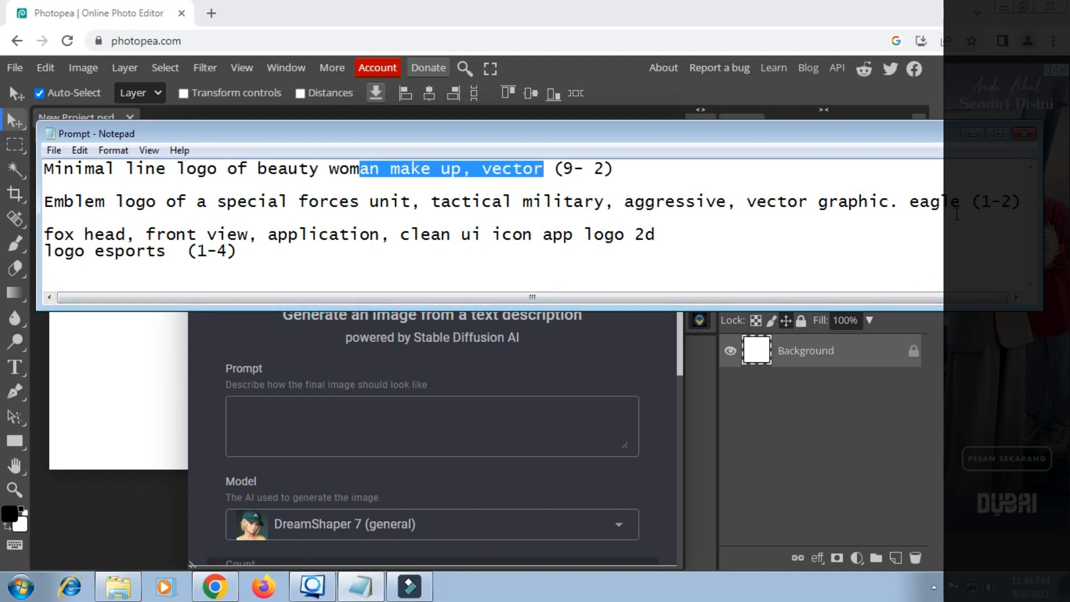
{"action": "left_click_drag", "start_coordinate": [966, 209], "coordinate": [230, 221]}
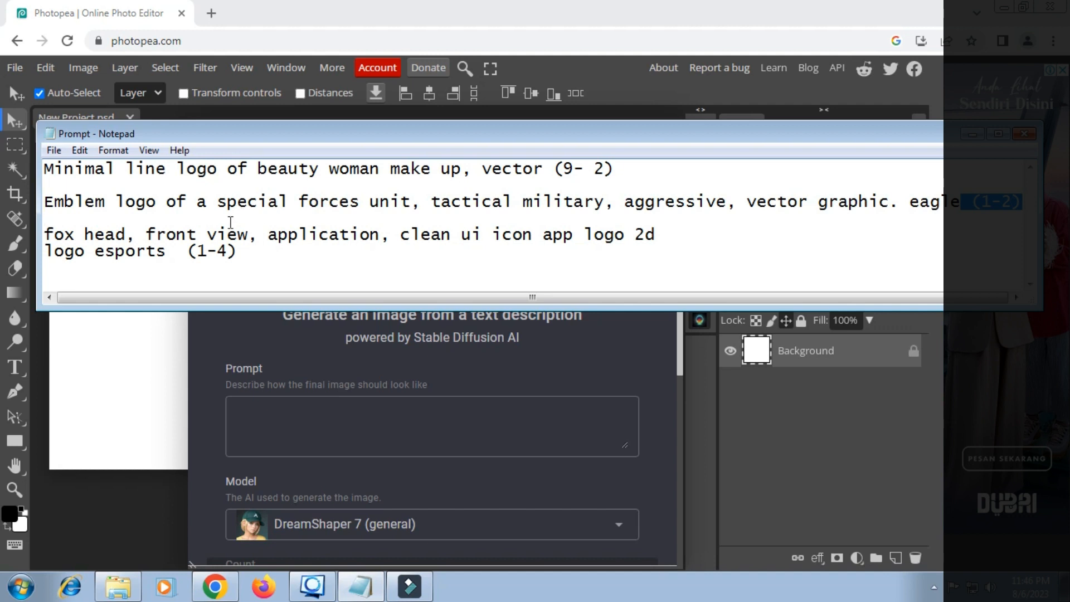
{"action": "left_click_drag", "start_coordinate": [45, 202], "coordinate": [432, 222]}
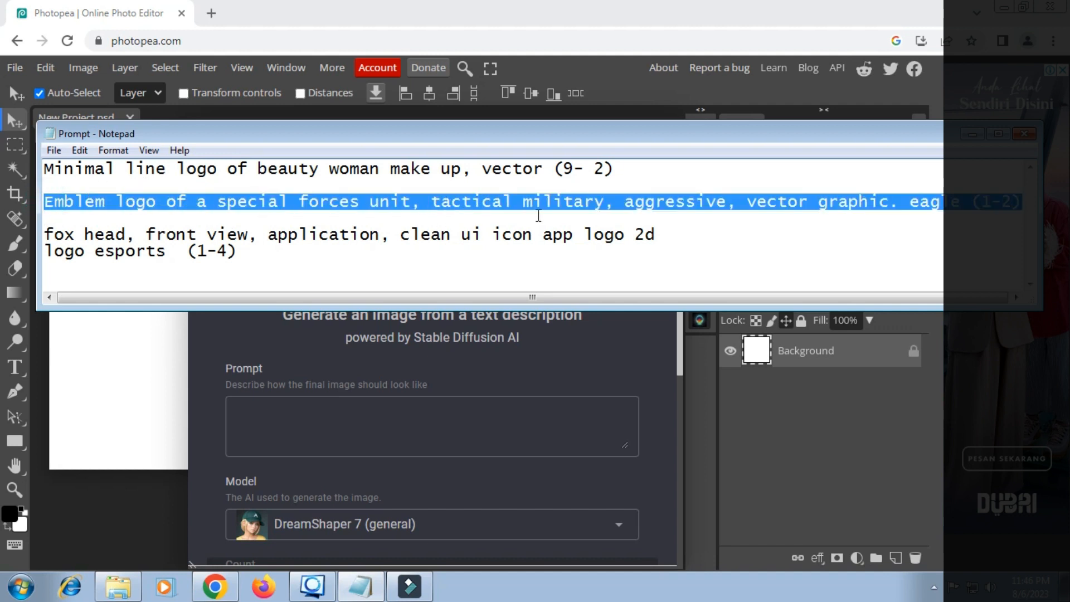
{"action": "left_click_drag", "start_coordinate": [538, 215], "coordinate": [960, 202]}
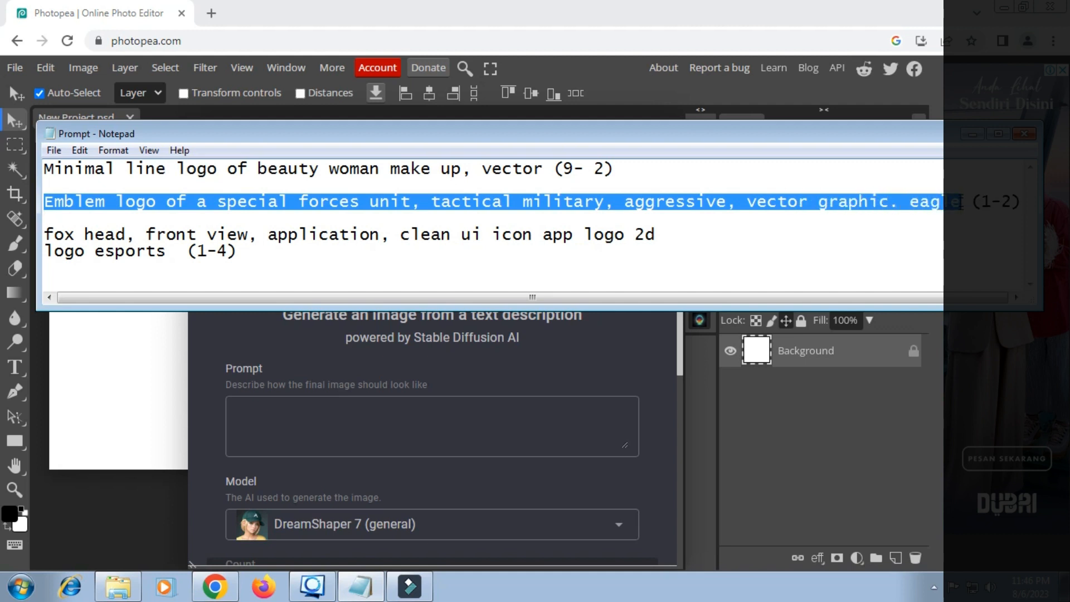
{"action": "right_click", "coordinate": [935, 201]}
{"action": "left_click", "coordinate": [894, 250]}
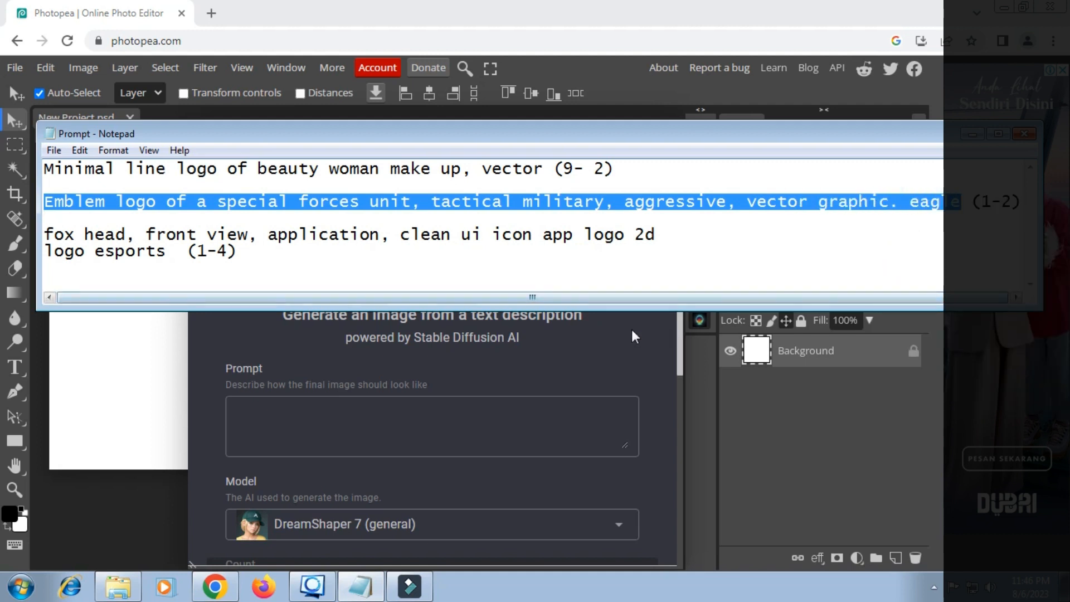
Paste "Emblem logo of a special forces unit, tactical military, aggressive, vector graphic. eagle" as the prompt in the Dezgo form
{"action": "left_click", "coordinate": [342, 413]}
{"action": "scroll", "coordinate": [342, 413], "scroll_direction": "down", "scroll_amount": 2}
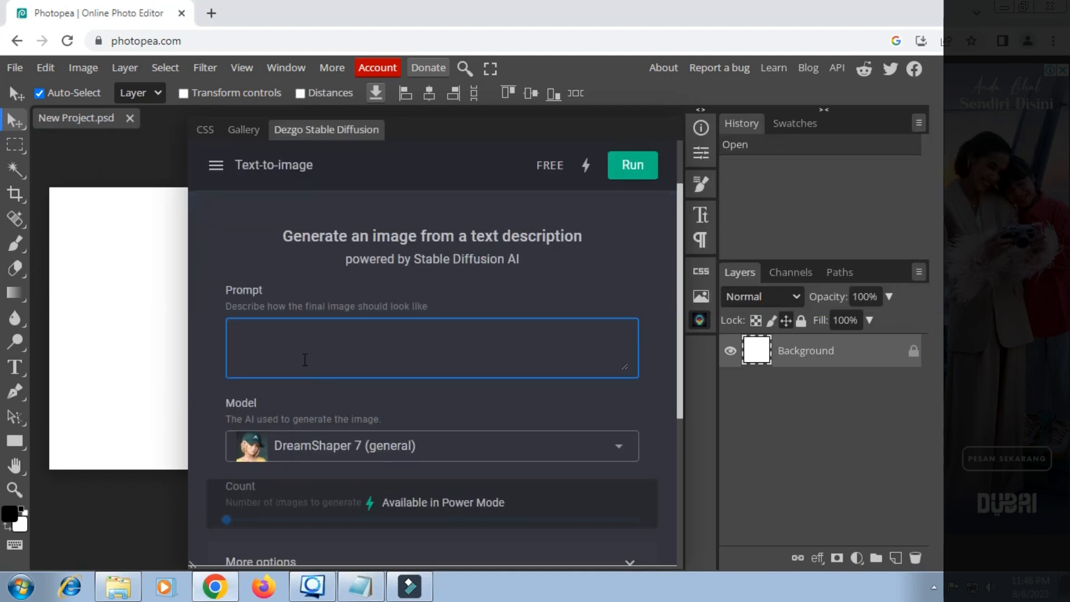
{"action": "right_click", "coordinate": [279, 332]}
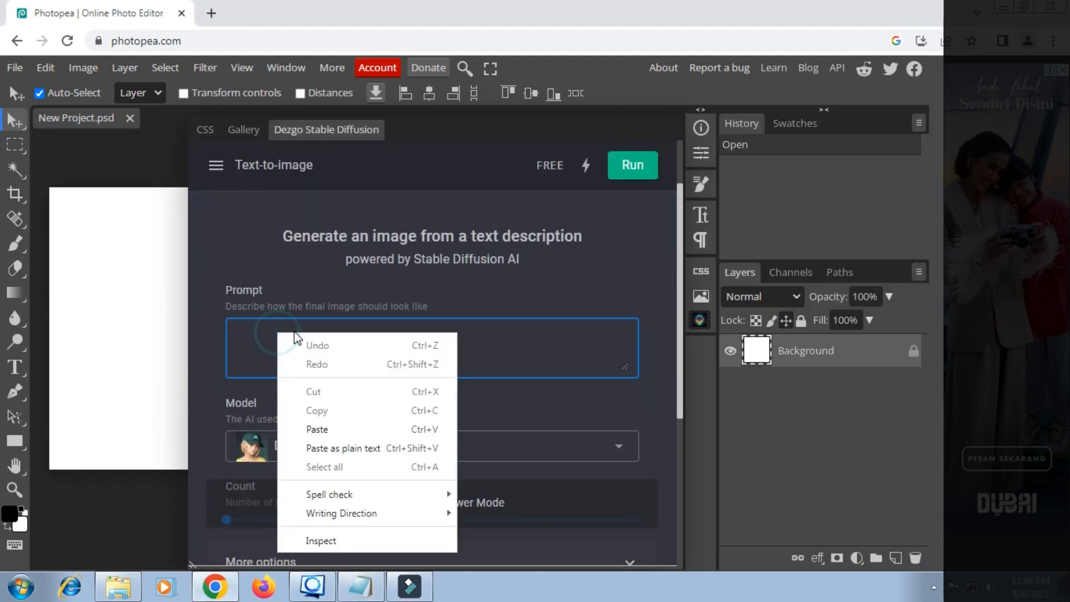
{"action": "left_click", "coordinate": [329, 430]}
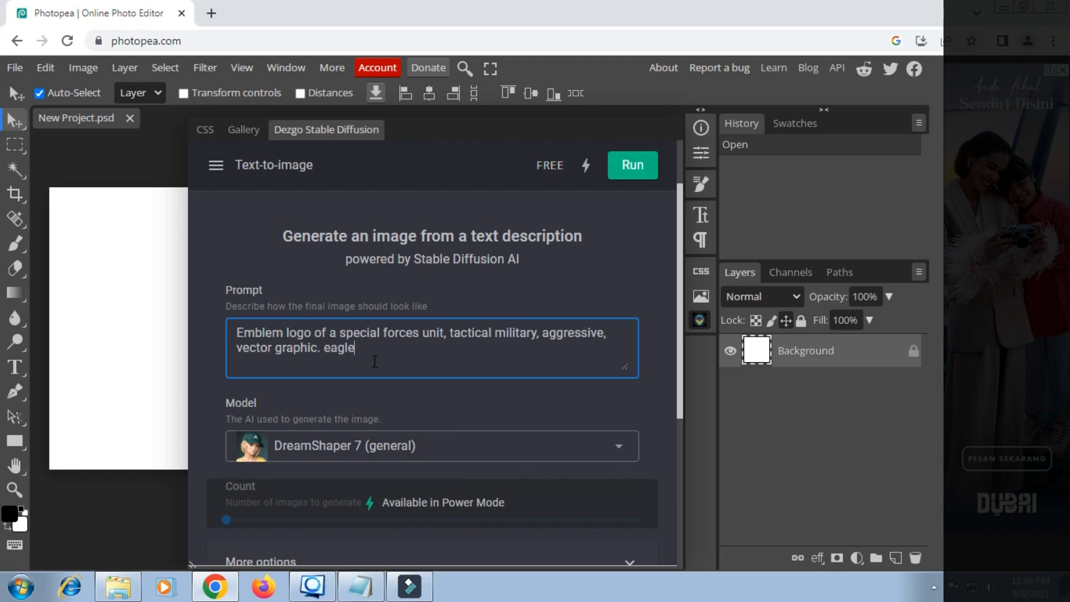
Check the numbers noted beside the emblem prompt in Notepad, and set the model to AbsoluteReality 1.0 (realistic)
{"action": "scroll", "coordinate": [374, 361], "scroll_direction": "down", "scroll_amount": 2}
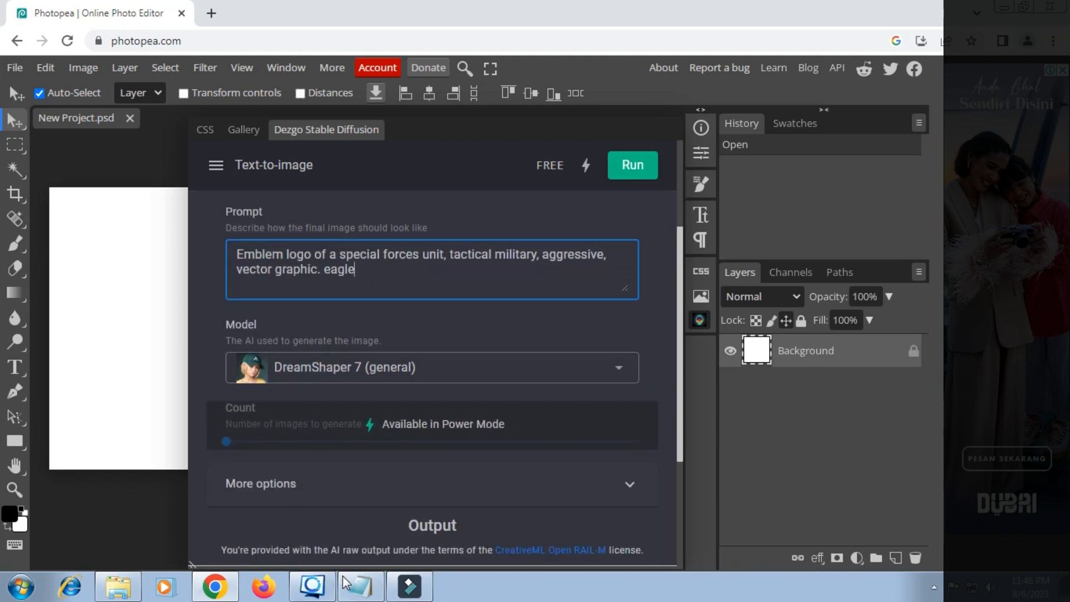
{"action": "left_click", "coordinate": [360, 586]}
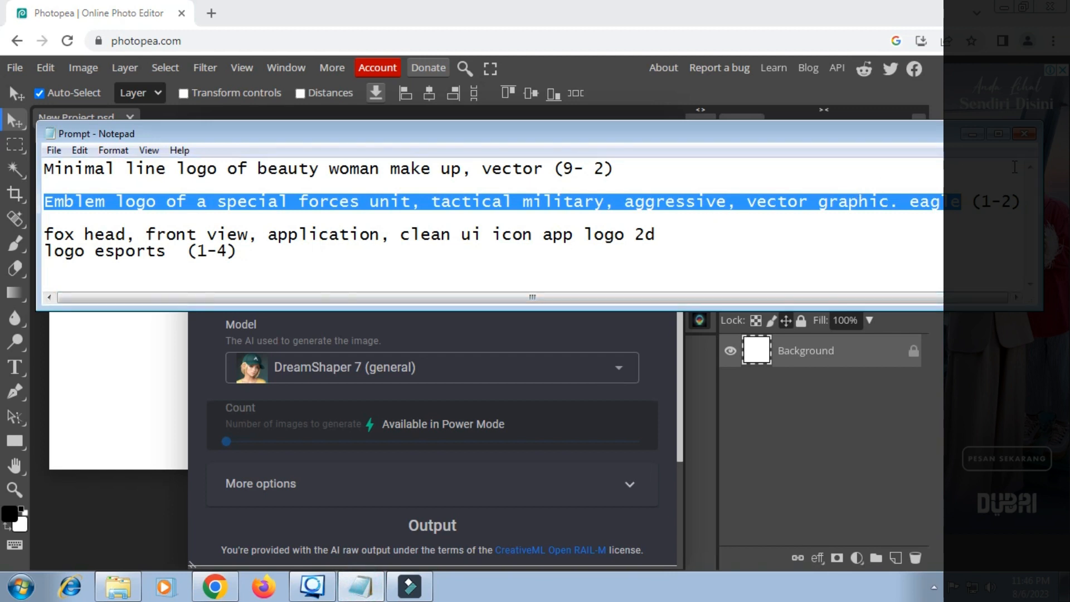
{"action": "left_click_drag", "start_coordinate": [994, 203], "coordinate": [980, 206]}
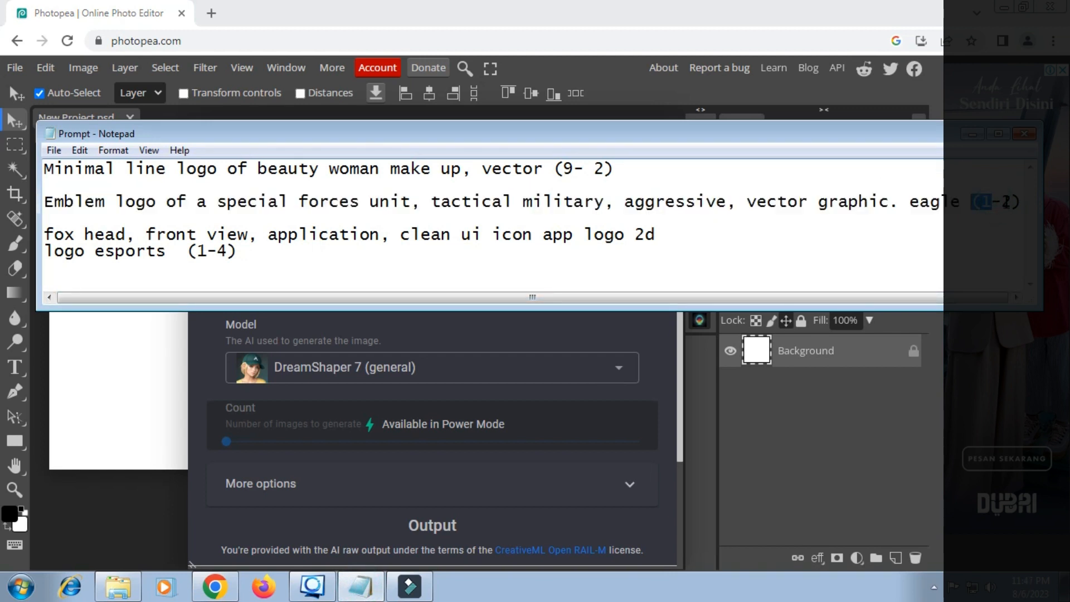
{"action": "left_click", "coordinate": [1002, 201]}
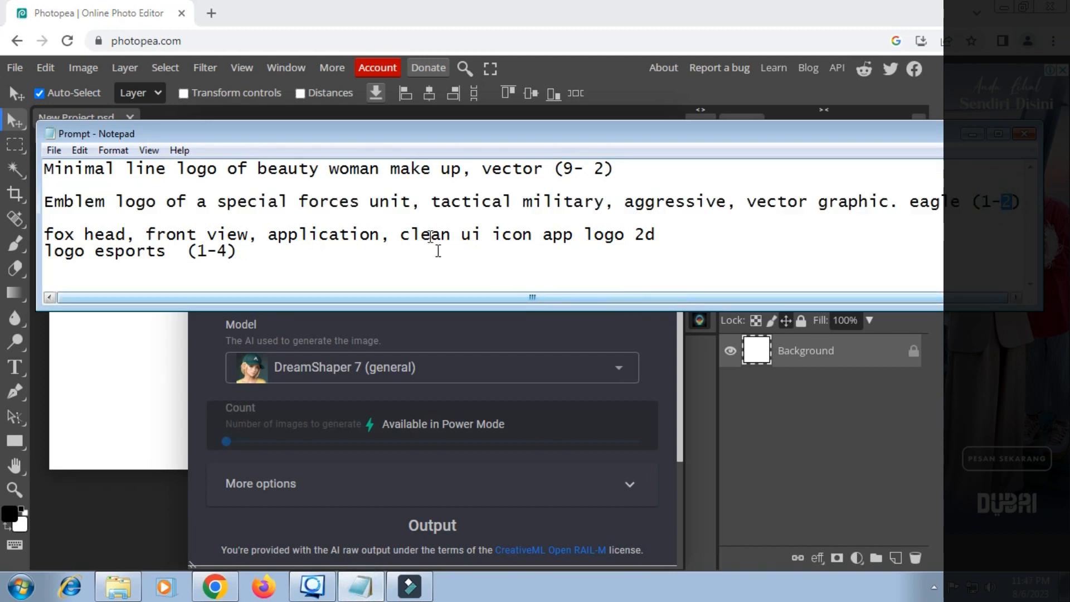
{"action": "left_click", "coordinate": [208, 359]}
{"action": "left_click", "coordinate": [609, 370]}
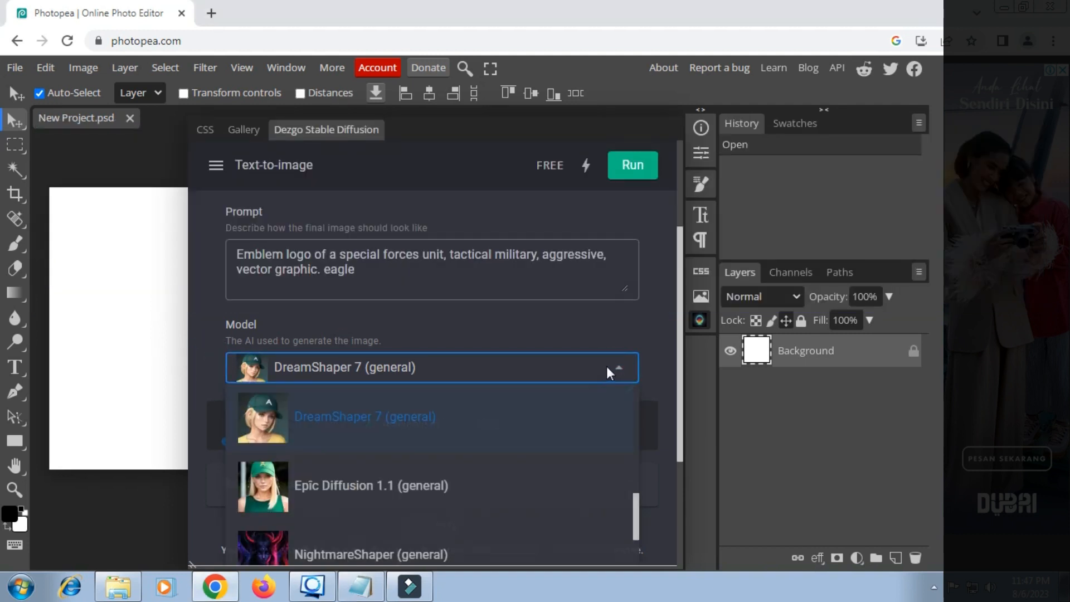
{"action": "scroll", "coordinate": [483, 432], "scroll_direction": "up", "scroll_amount": 5}
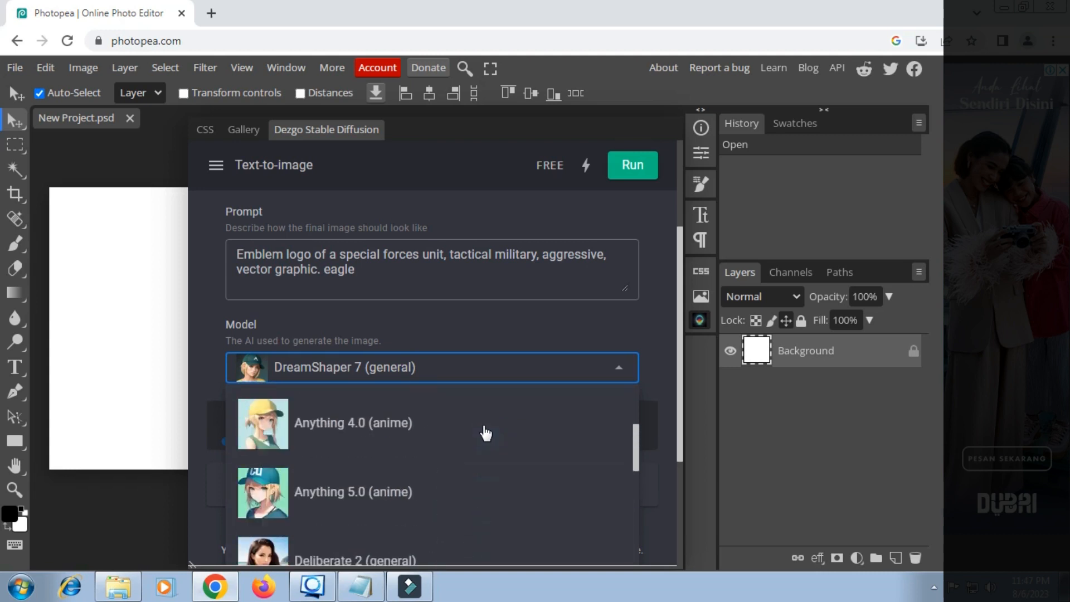
{"action": "scroll", "coordinate": [483, 429], "scroll_direction": "up", "scroll_amount": 3}
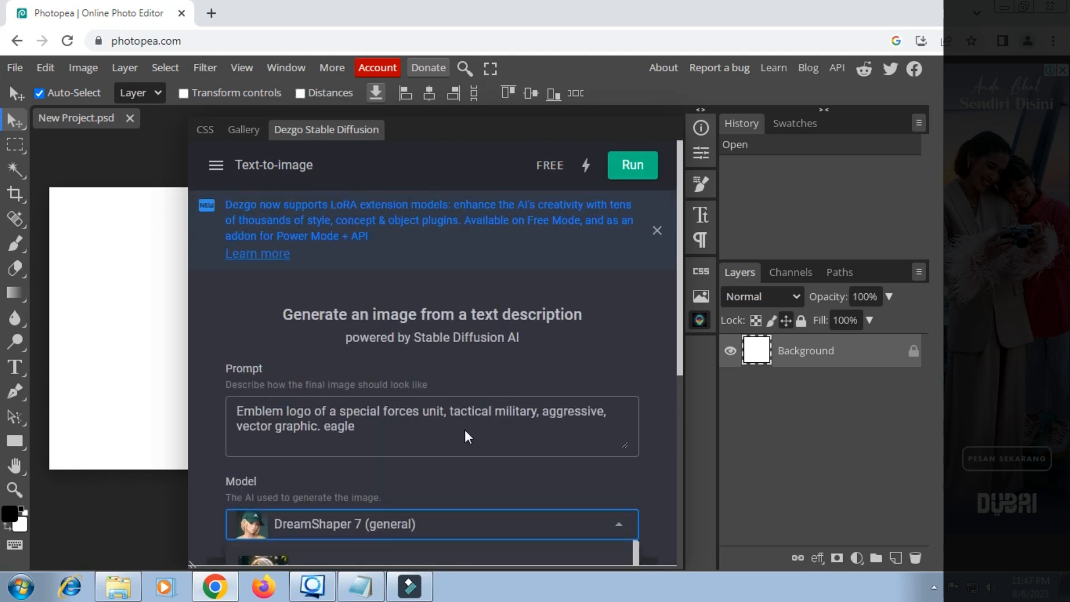
{"action": "scroll", "coordinate": [640, 395], "scroll_direction": "down", "scroll_amount": 3}
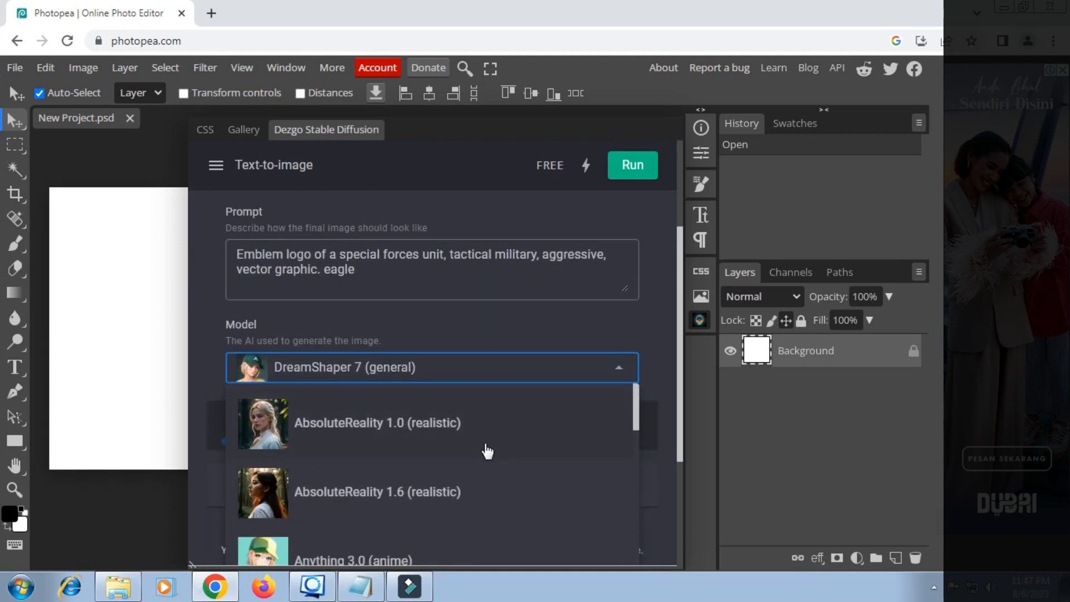
{"action": "left_click", "coordinate": [434, 424]}
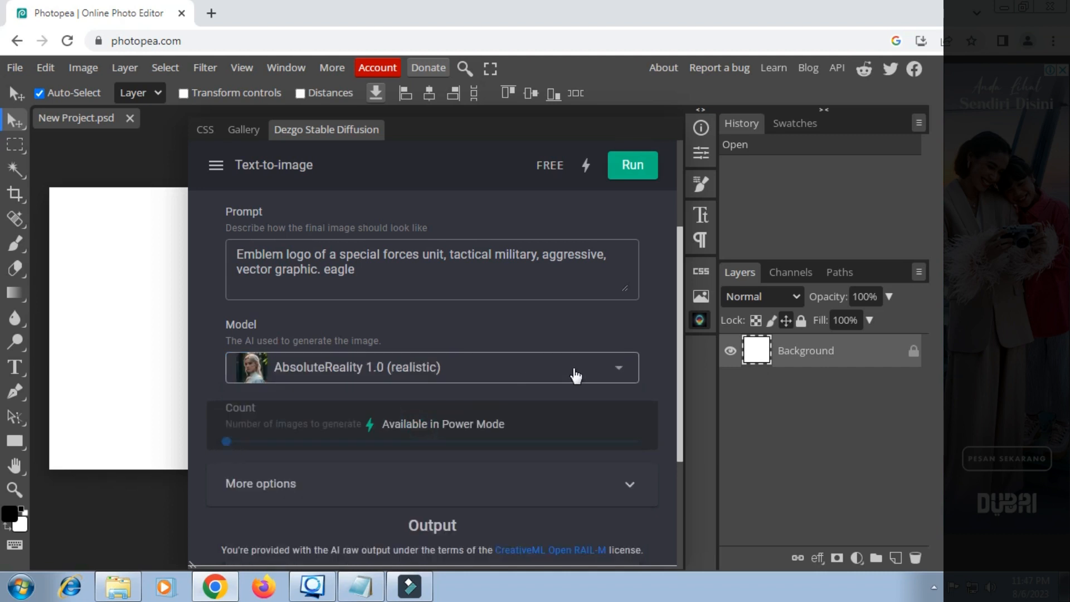
Expand the additional generation options and set the sampler to DPM++ 2M
{"action": "scroll", "coordinate": [641, 396], "scroll_direction": "down", "scroll_amount": 3}
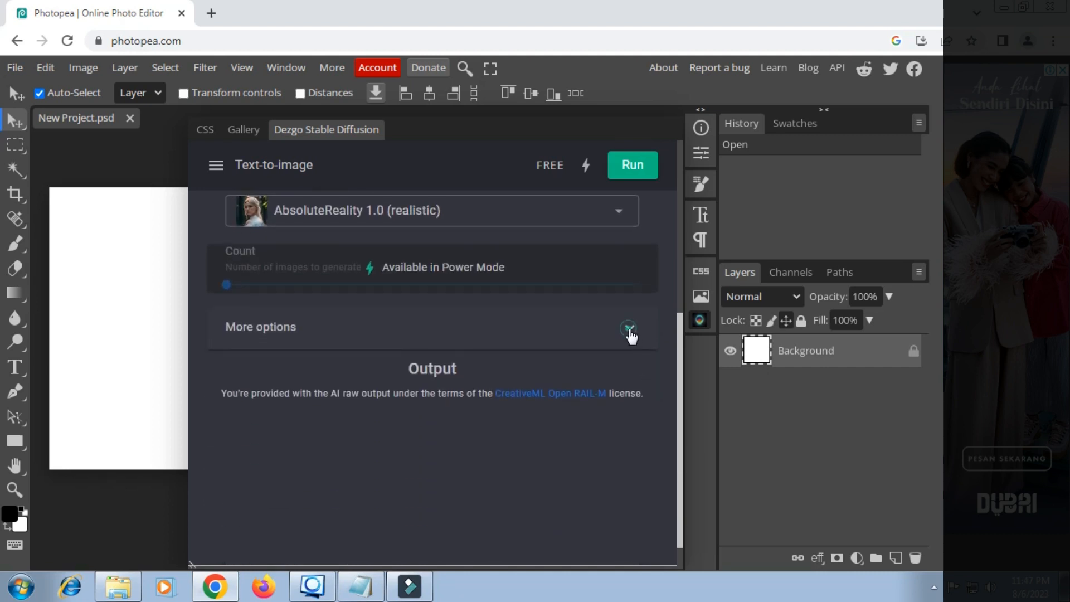
{"action": "left_click", "coordinate": [631, 331]}
{"action": "scroll", "coordinate": [538, 374], "scroll_direction": "down", "scroll_amount": 5}
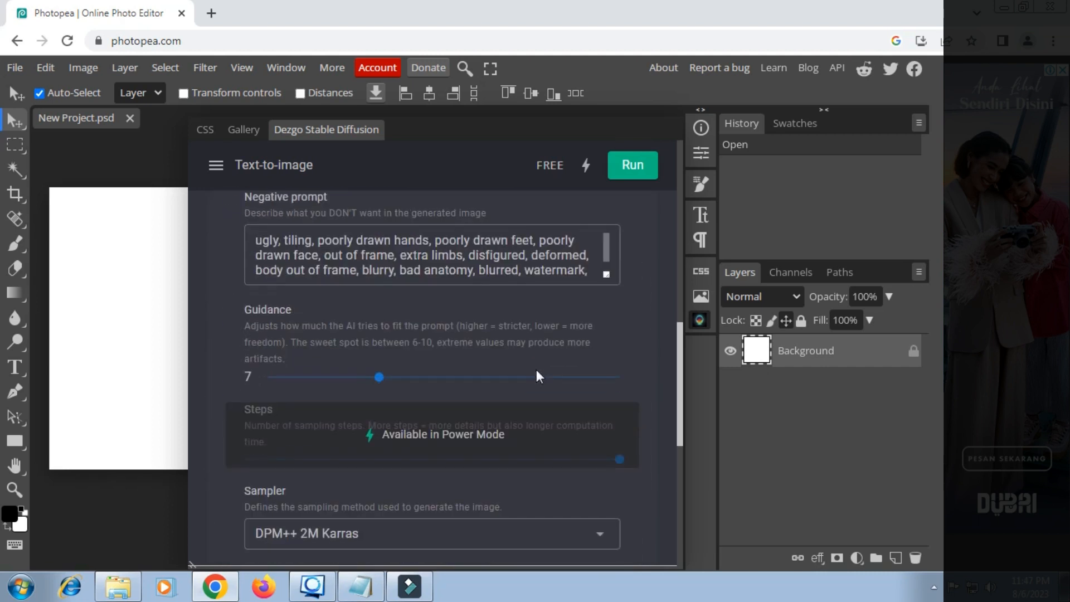
{"action": "scroll", "coordinate": [536, 369], "scroll_direction": "down", "scroll_amount": 3}
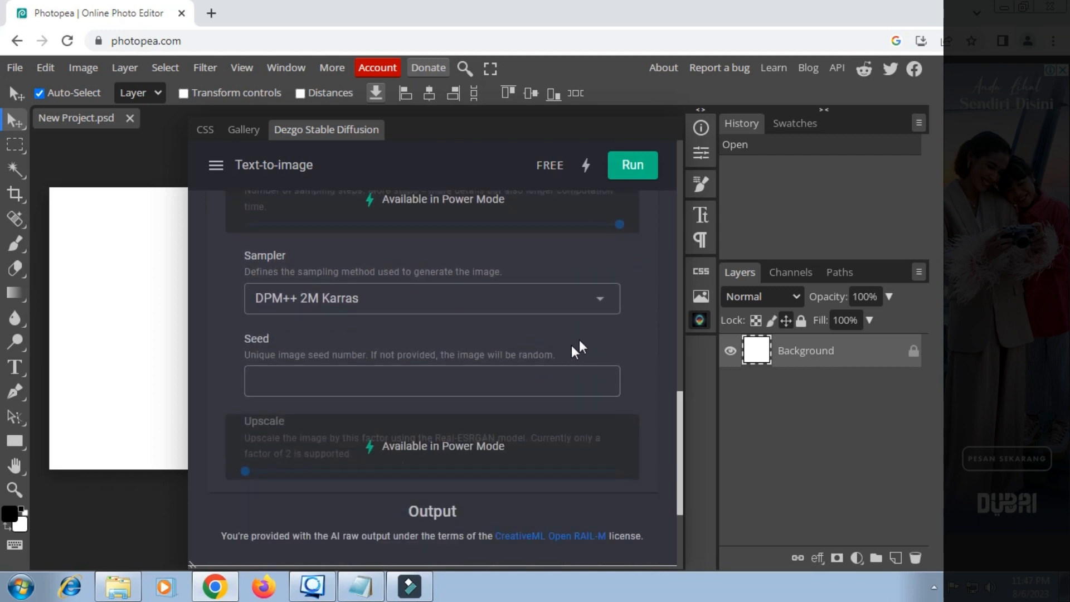
{"action": "left_click", "coordinate": [599, 303]}
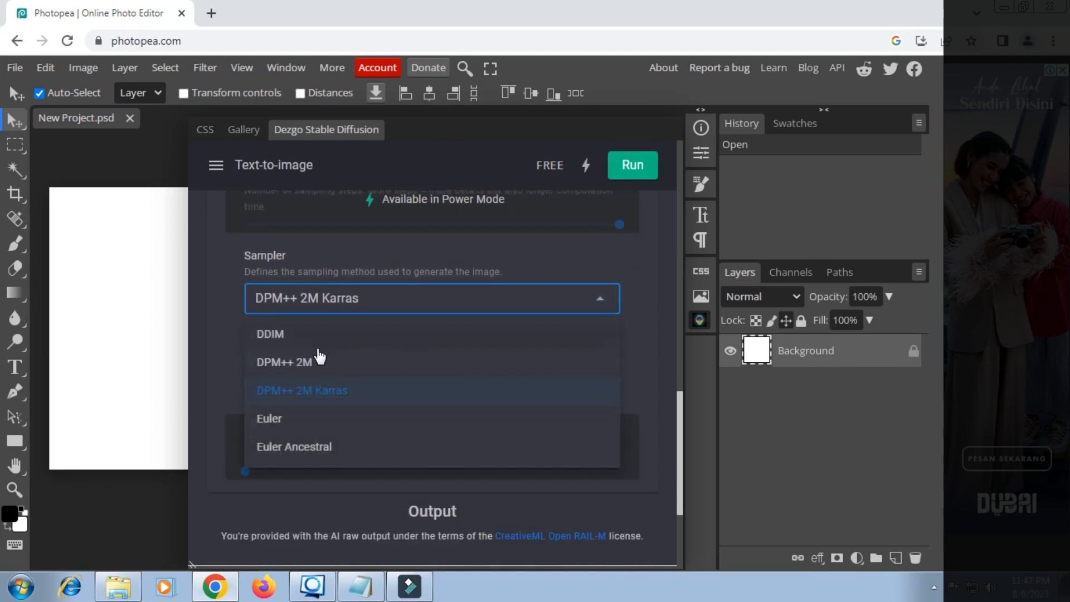
{"action": "left_click", "coordinate": [308, 363]}
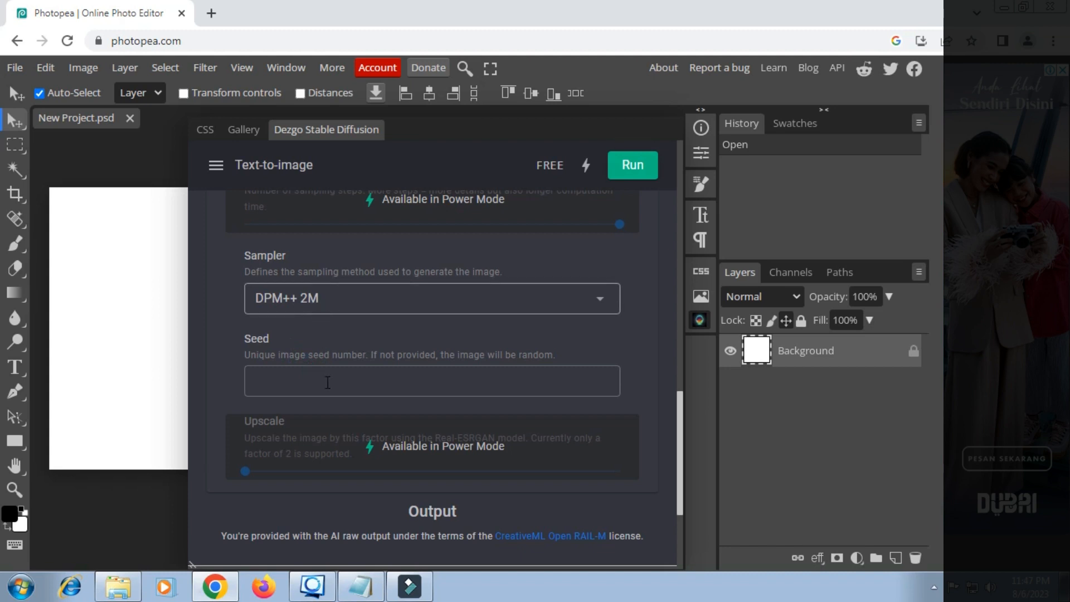
Recheck the prompt notes in Notepad, and generate the eagle emblem image with the chosen model and sampler
{"action": "left_click", "coordinate": [361, 586]}
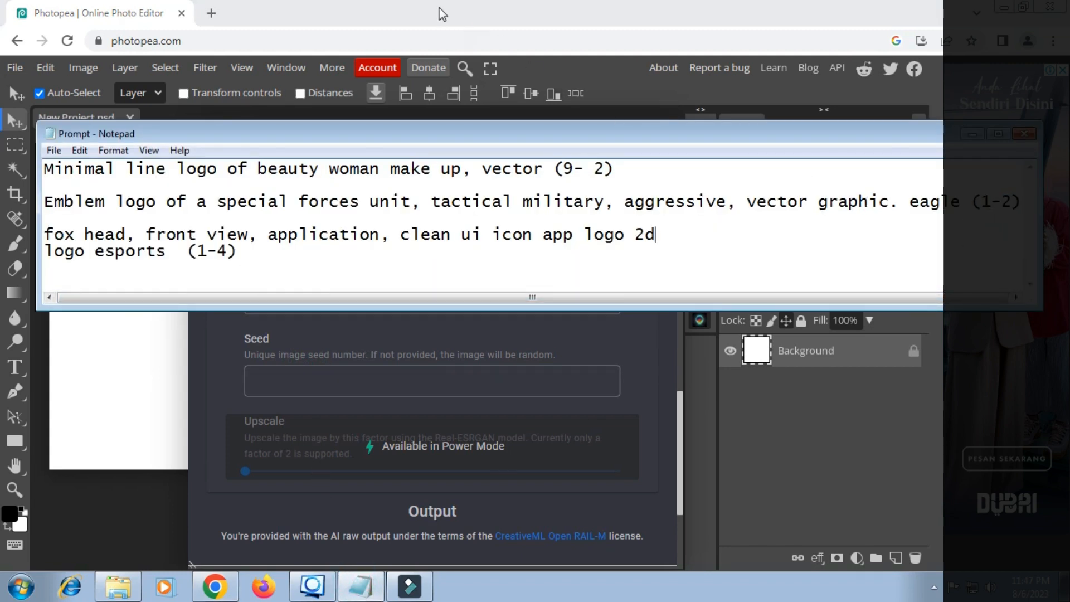
{"action": "left_click", "coordinate": [438, 23]}
{"action": "scroll", "coordinate": [356, 306], "scroll_direction": "down", "scroll_amount": 3}
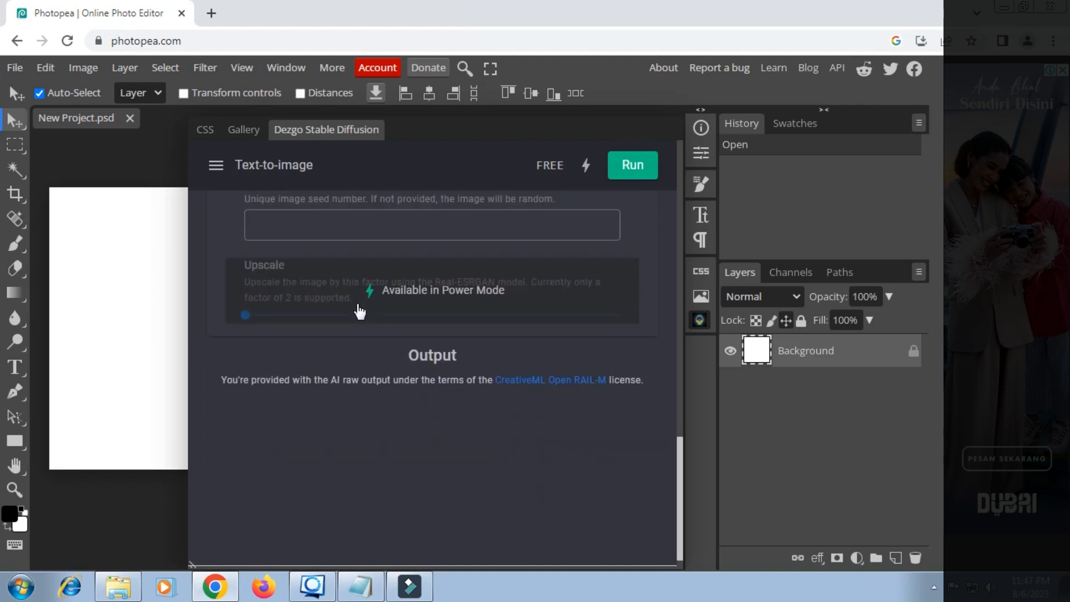
{"action": "scroll", "coordinate": [359, 311], "scroll_direction": "up", "scroll_amount": 3}
{"action": "left_click", "coordinate": [637, 177]}
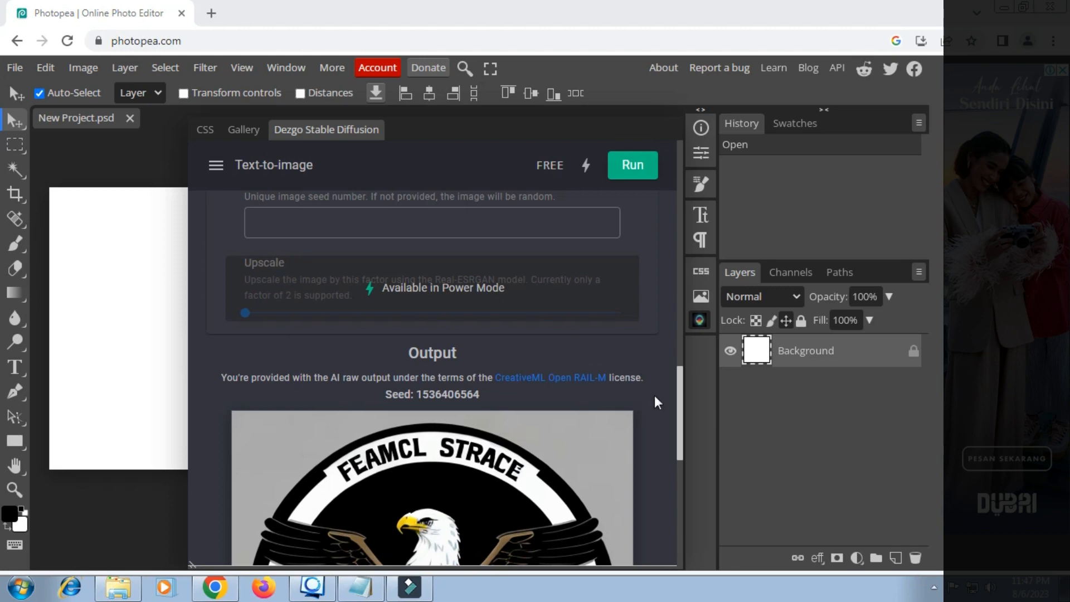
Look over the generated eagle emblem, download it as a PNG, and dismiss the browser's download notice
{"action": "scroll", "coordinate": [603, 370], "scroll_direction": "down", "scroll_amount": 4}
{"action": "scroll", "coordinate": [553, 367], "scroll_direction": "down", "scroll_amount": 2}
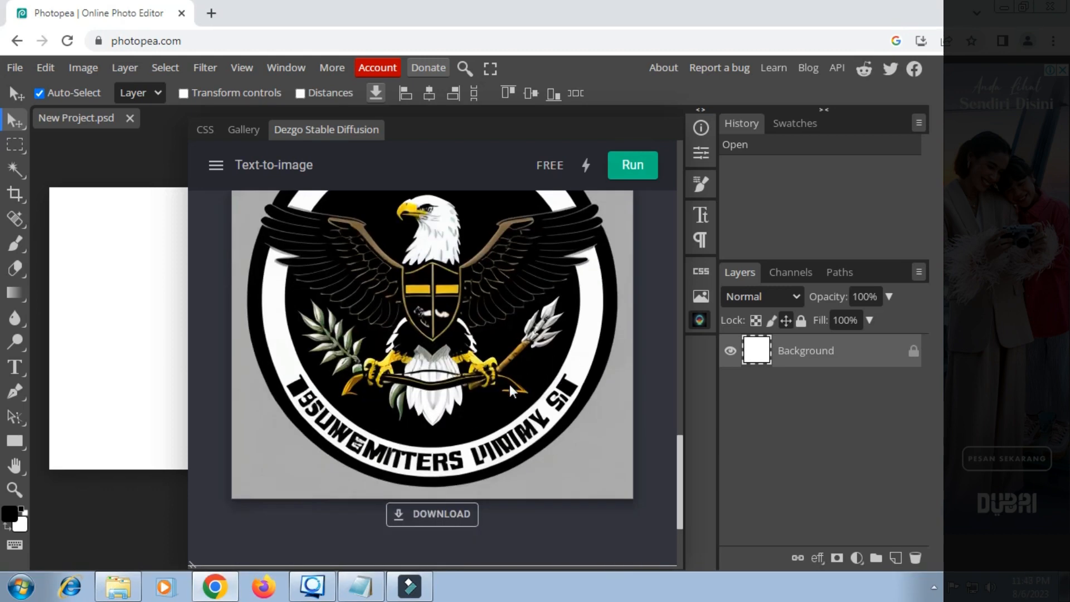
{"action": "scroll", "coordinate": [407, 414], "scroll_direction": "up", "scroll_amount": 2}
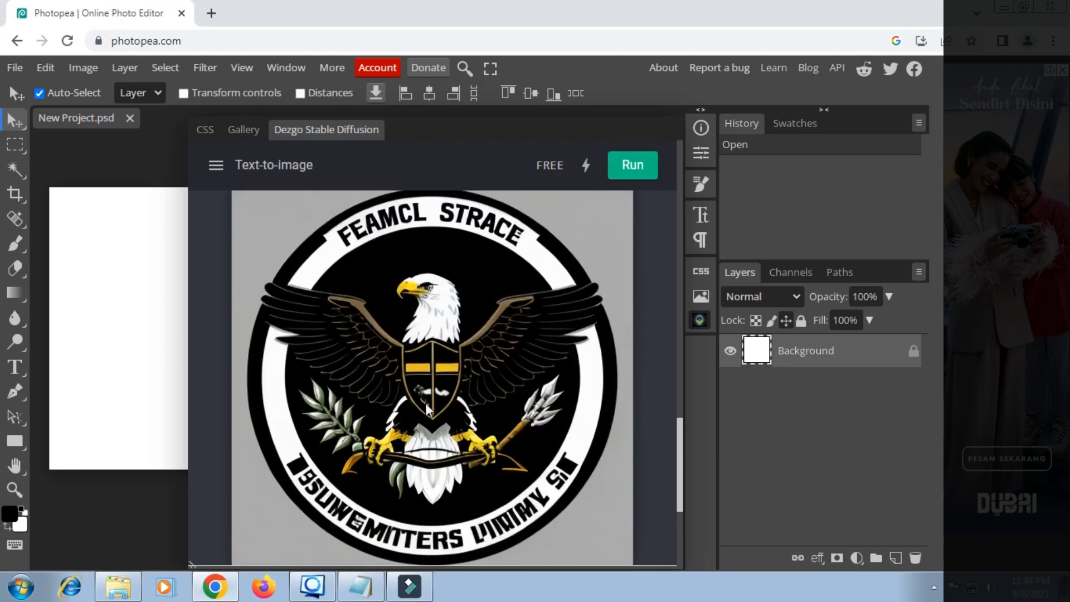
{"action": "scroll", "coordinate": [433, 487], "scroll_direction": "down", "scroll_amount": 2}
{"action": "left_click", "coordinate": [435, 522]}
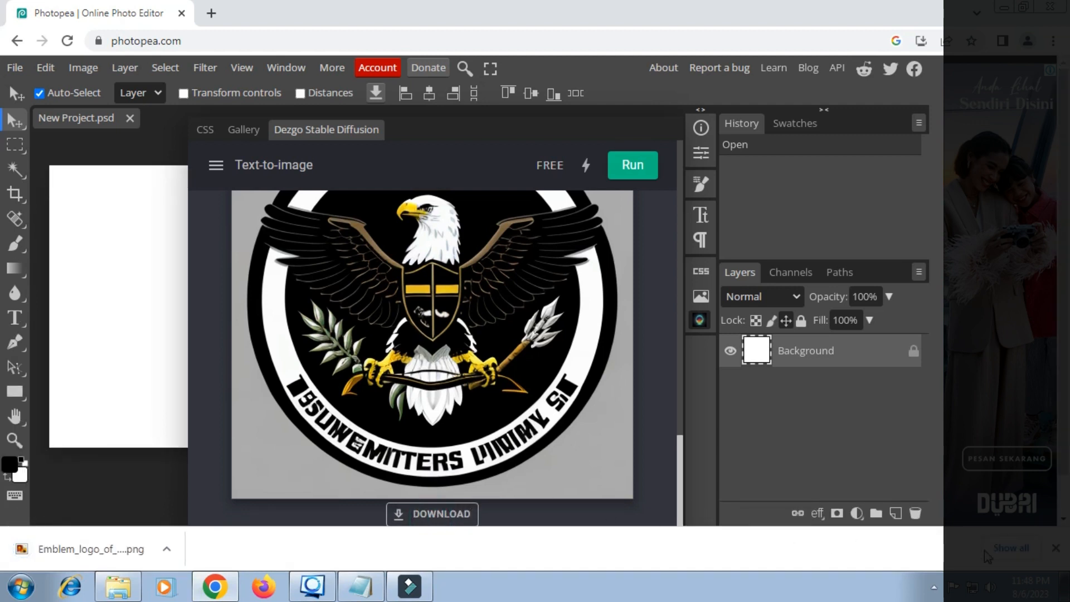
{"action": "left_click", "coordinate": [1055, 548]}
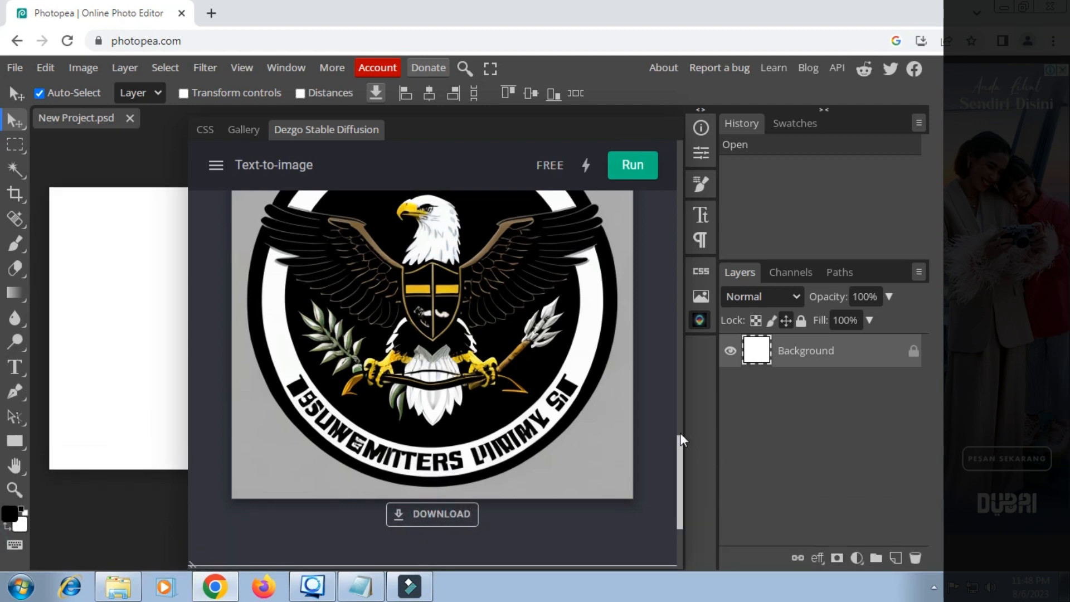
Close and reopen the Dezgo Stable Diffusion plugin to get a blank text-to-image form
{"action": "scroll", "coordinate": [677, 430], "scroll_direction": "up", "scroll_amount": 3}
{"action": "scroll", "coordinate": [676, 429], "scroll_direction": "down", "scroll_amount": 2}
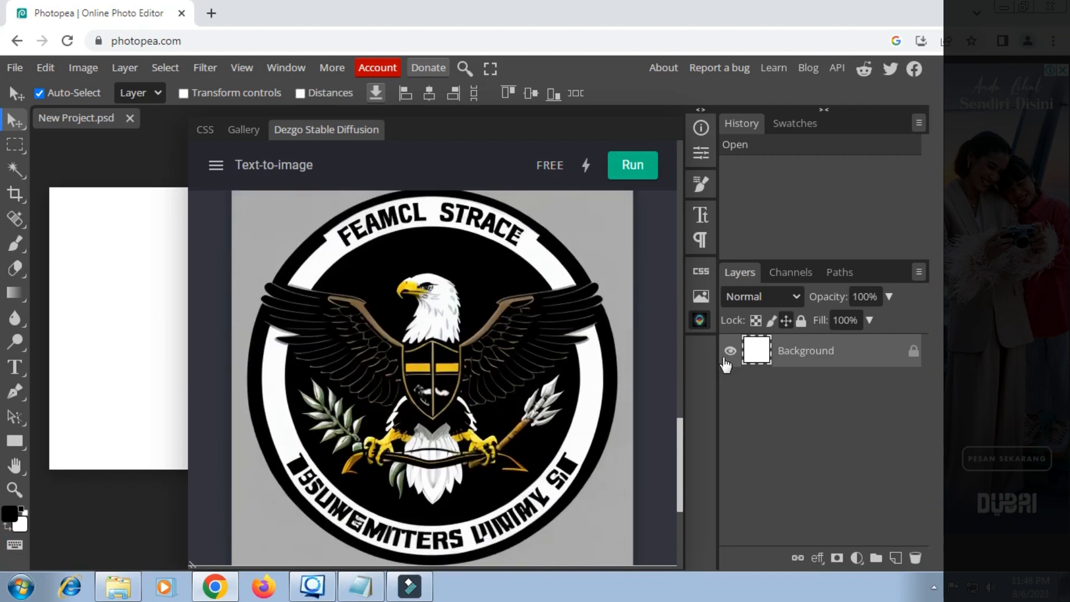
{"action": "left_click", "coordinate": [699, 320]}
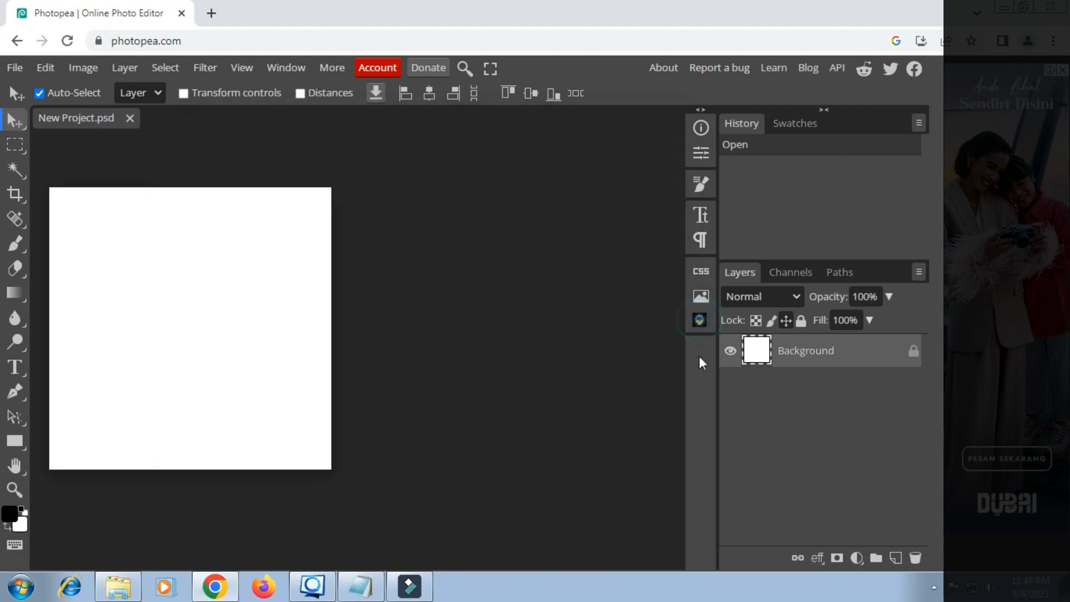
{"action": "left_click", "coordinate": [699, 319]}
{"action": "left_click", "coordinate": [288, 335]}
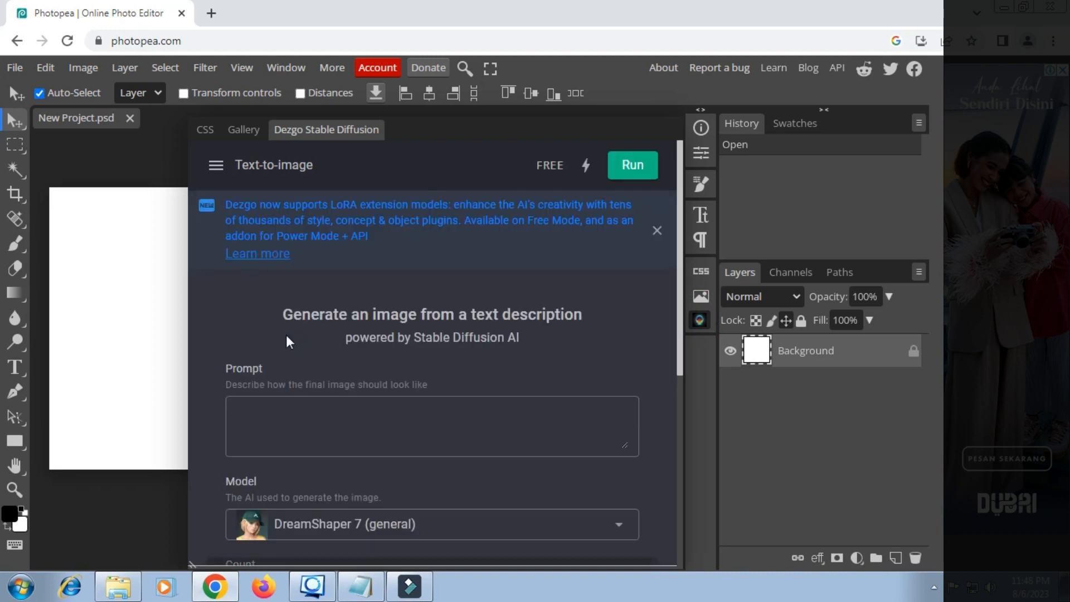
Paste the copied prompt "Emblem logo of a special forces unit, tactical military, aggressive, vector graphic. eagle" as the image description
{"action": "scroll", "coordinate": [285, 334], "scroll_direction": "down", "scroll_amount": 3}
{"action": "left_click", "coordinate": [267, 265]}
{"action": "right_click", "coordinate": [270, 266]}
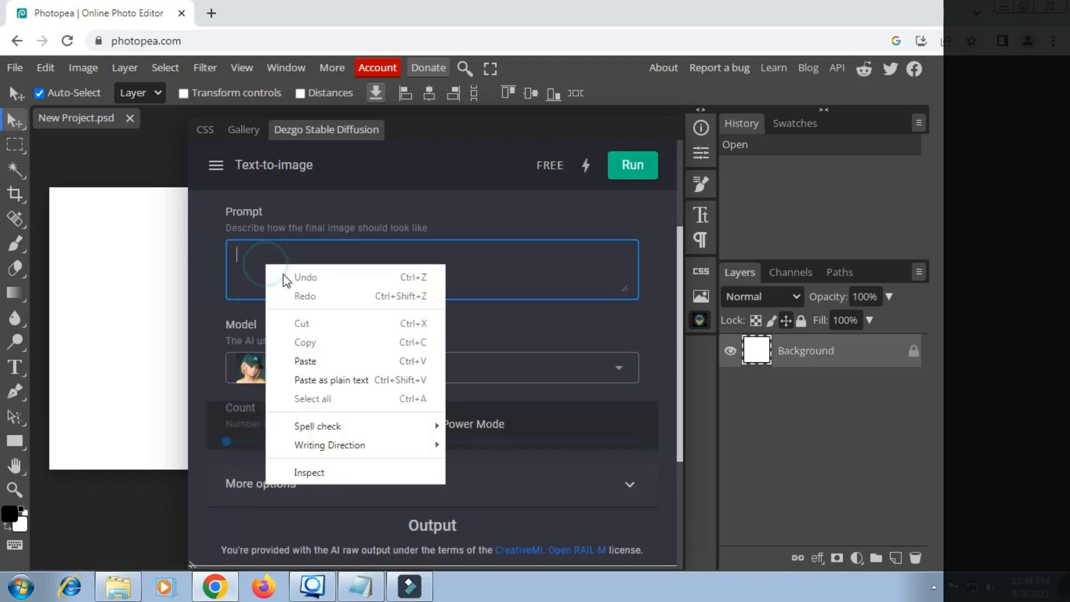
{"action": "left_click", "coordinate": [308, 358]}
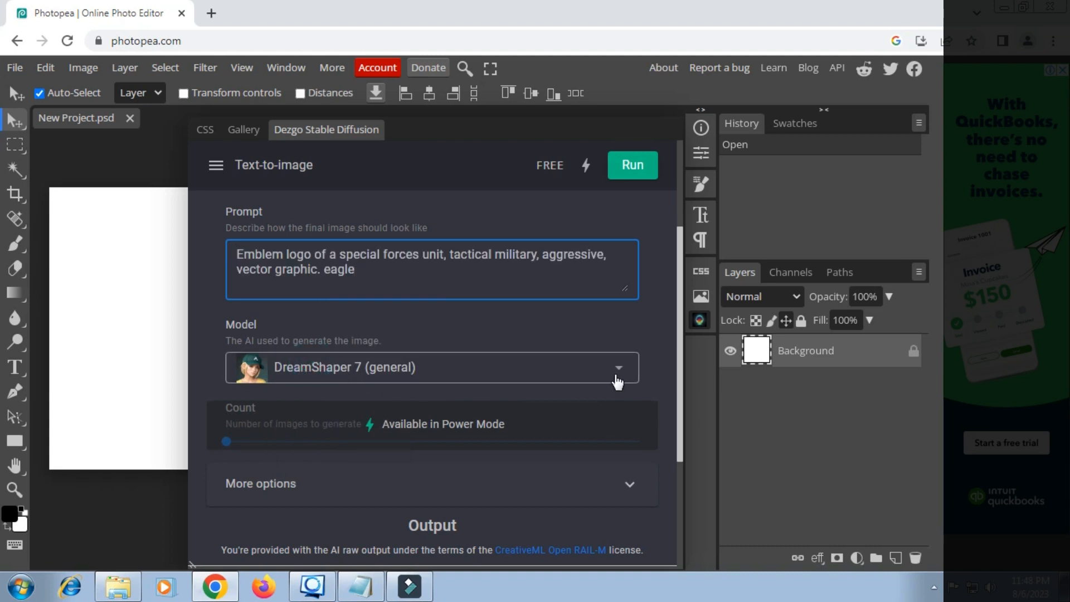
Set the generation model for the emblem to AbsoluteReality 1.0 (realistic)
{"action": "scroll", "coordinate": [616, 377], "scroll_direction": "down", "scroll_amount": 2}
{"action": "left_click", "coordinate": [618, 287]}
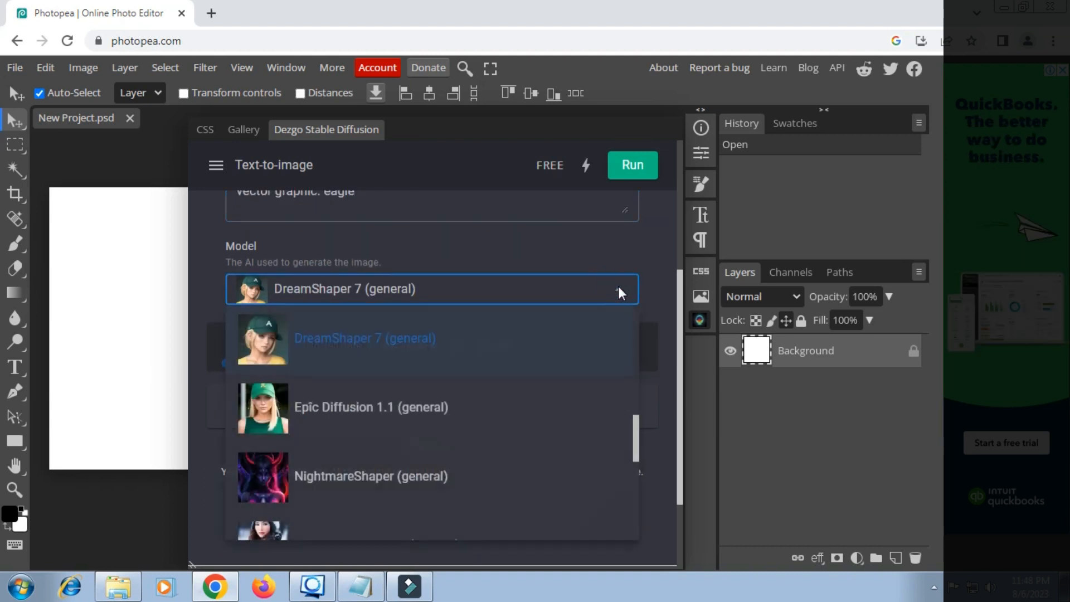
{"action": "scroll", "coordinate": [465, 398], "scroll_direction": "up", "scroll_amount": 5}
{"action": "scroll", "coordinate": [466, 398], "scroll_direction": "up", "scroll_amount": 5}
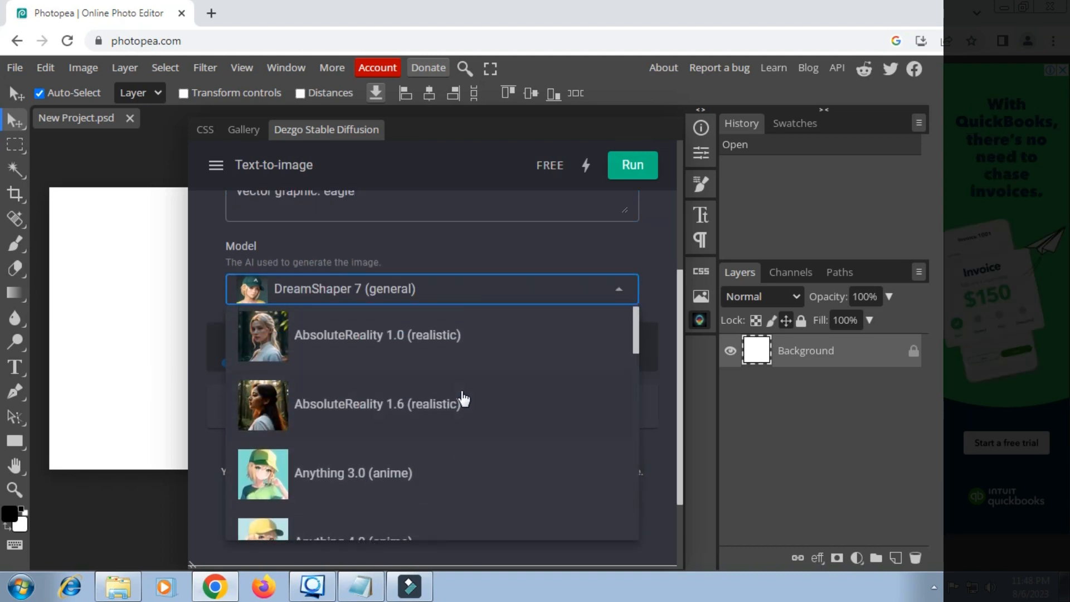
{"action": "left_click", "coordinate": [345, 350]}
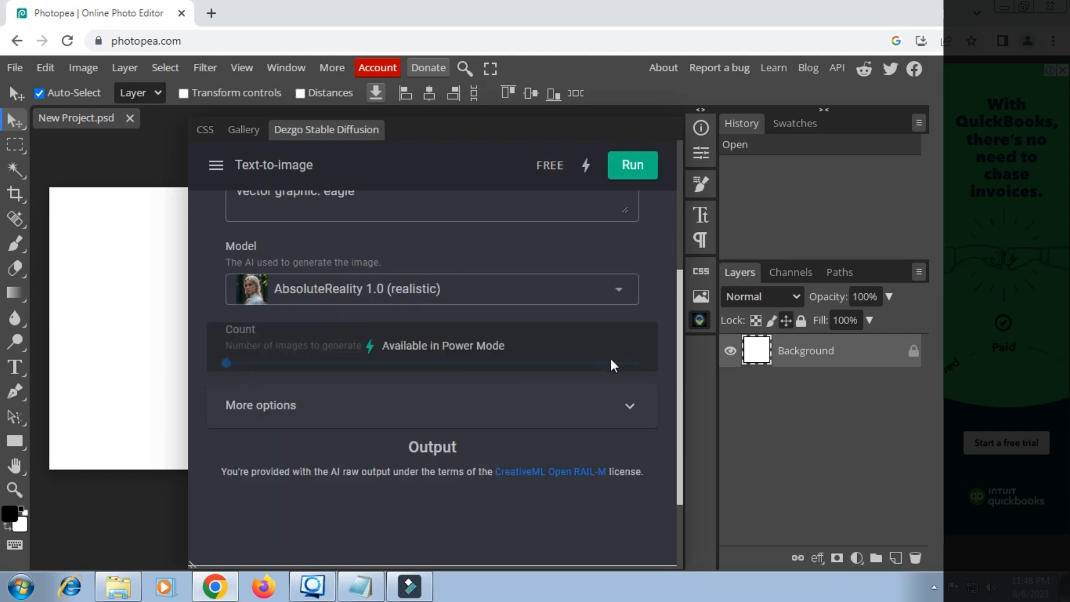
Set the sampler to DPM++ 2M in the additional options and generate another eagle emblem image
{"action": "left_click", "coordinate": [635, 409]}
{"action": "scroll", "coordinate": [529, 390], "scroll_direction": "down", "scroll_amount": 7}
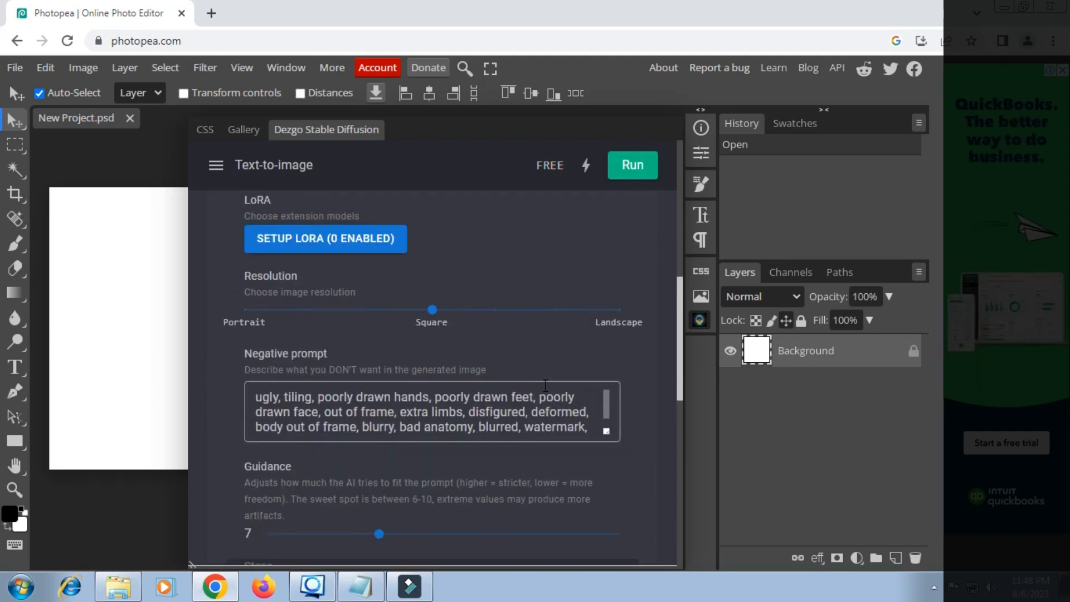
{"action": "scroll", "coordinate": [529, 389], "scroll_direction": "down", "scroll_amount": 4}
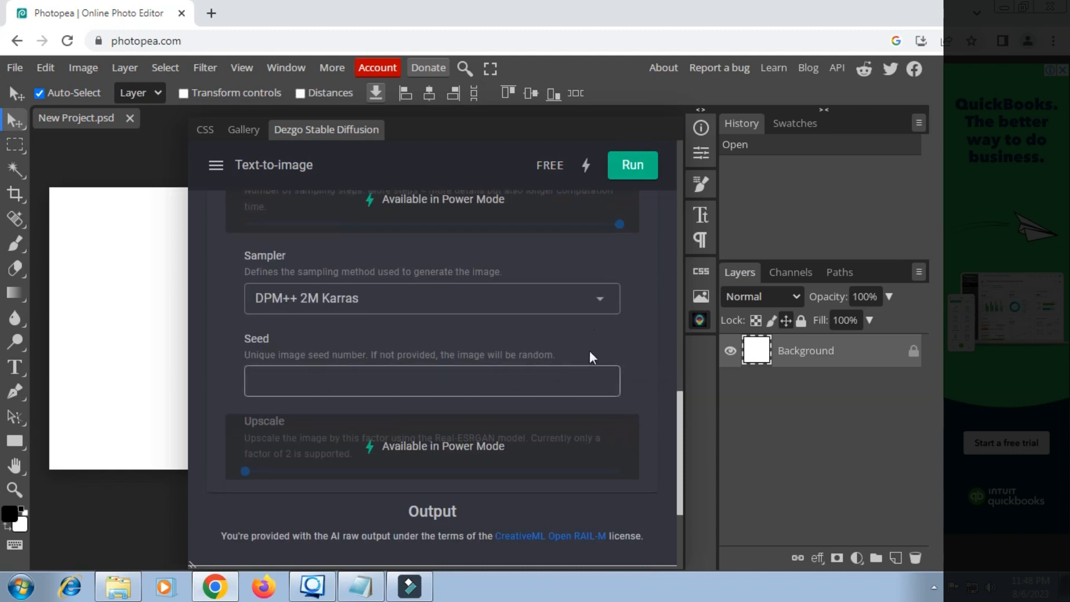
{"action": "left_click", "coordinate": [596, 298]}
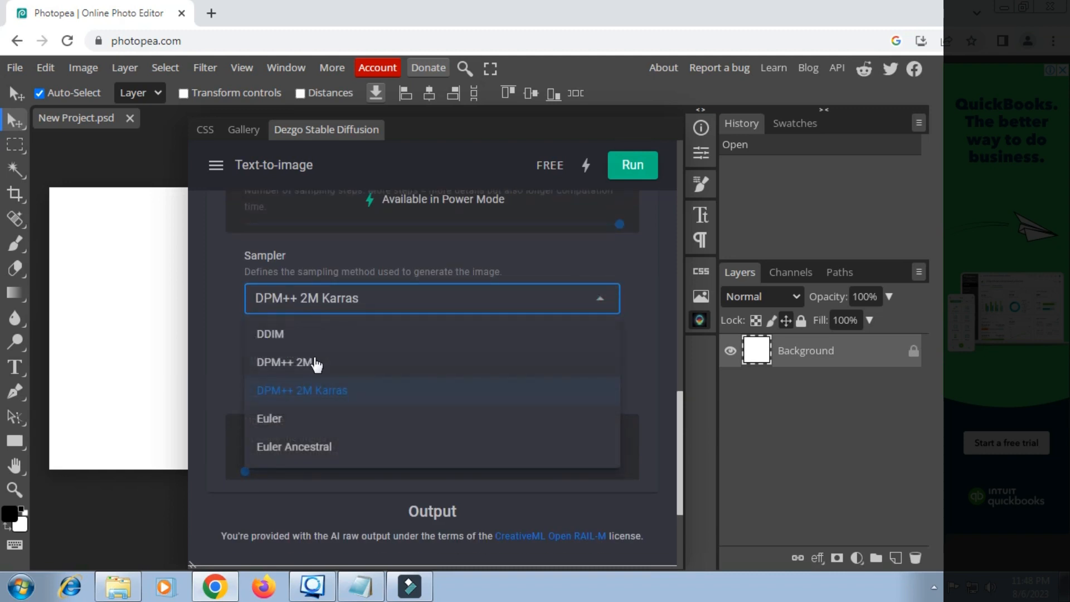
{"action": "left_click", "coordinate": [312, 363]}
{"action": "left_click", "coordinate": [650, 184]}
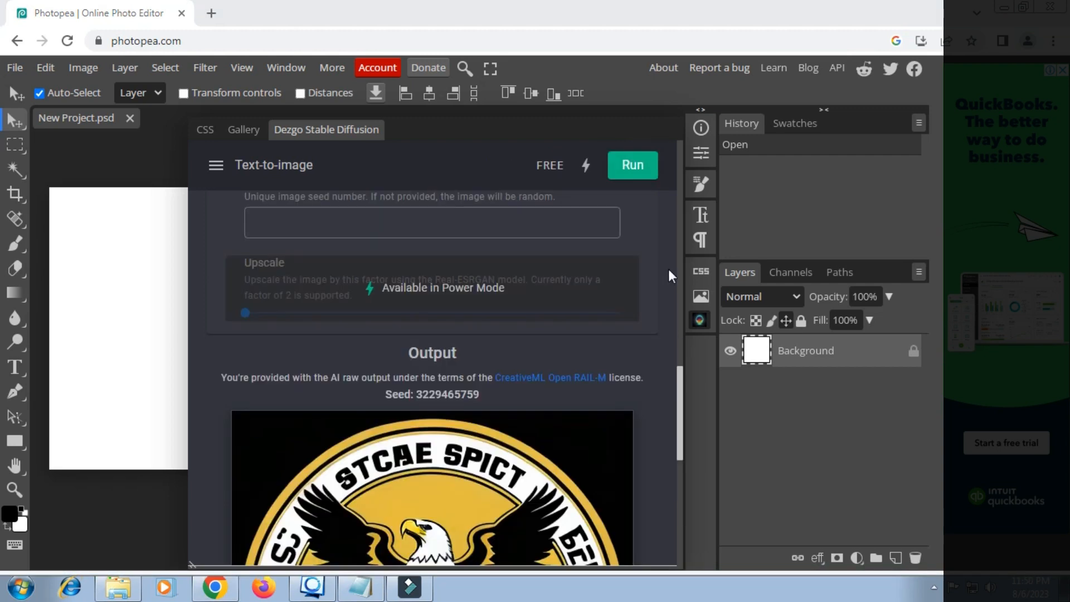
Look over the new eagle emblem, download it as a PNG, and dismiss the browser's download notice
{"action": "scroll", "coordinate": [667, 269], "scroll_direction": "down", "scroll_amount": 4}
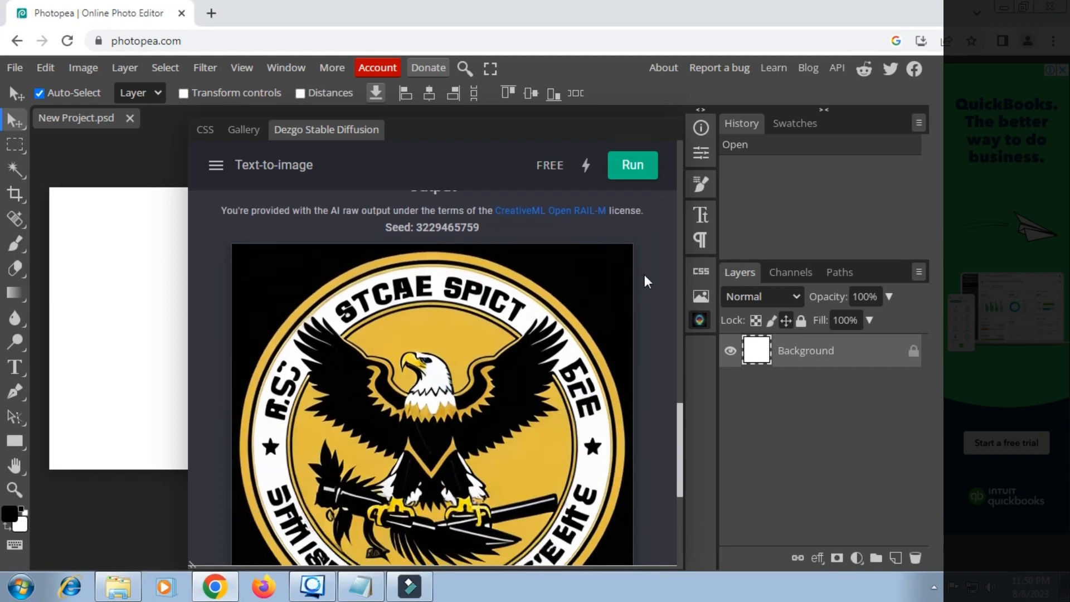
{"action": "scroll", "coordinate": [643, 274], "scroll_direction": "down", "scroll_amount": 1}
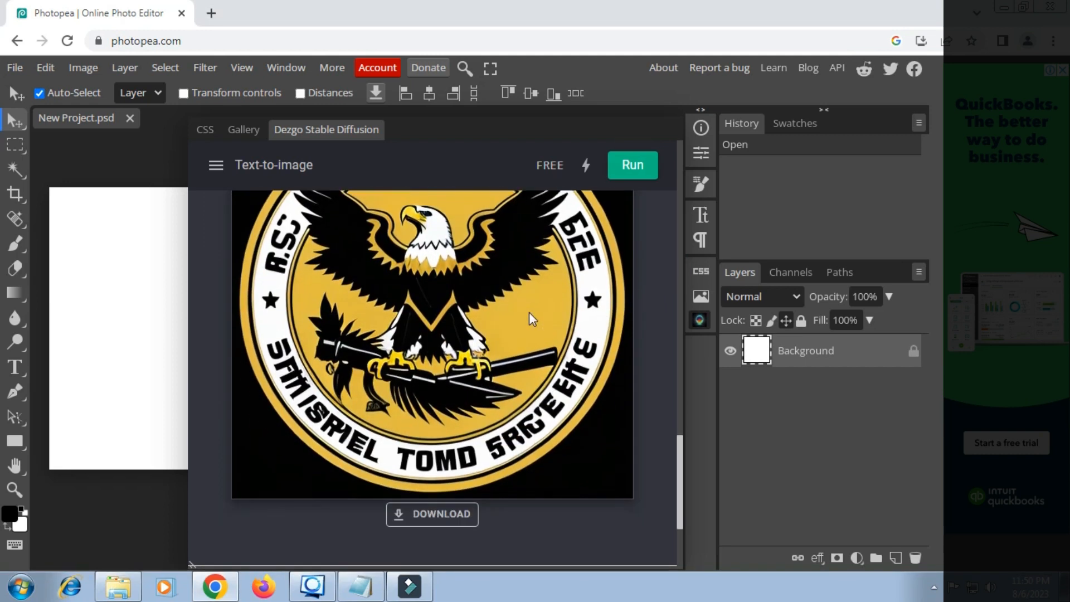
{"action": "scroll", "coordinate": [530, 308], "scroll_direction": "up", "scroll_amount": 1}
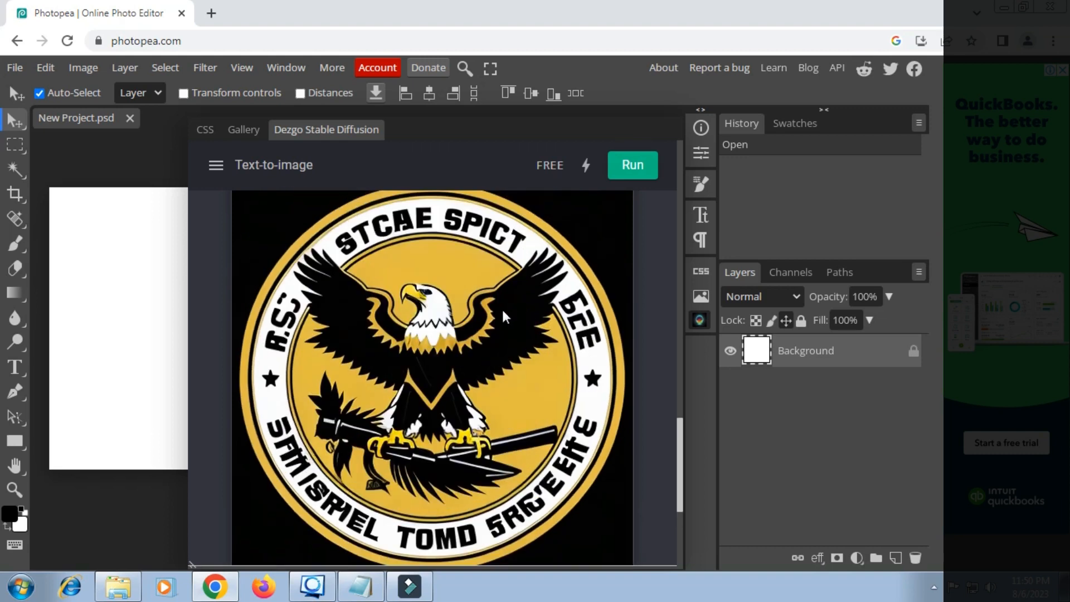
{"action": "scroll", "coordinate": [502, 307], "scroll_direction": "down", "scroll_amount": 2}
{"action": "left_click", "coordinate": [454, 445]}
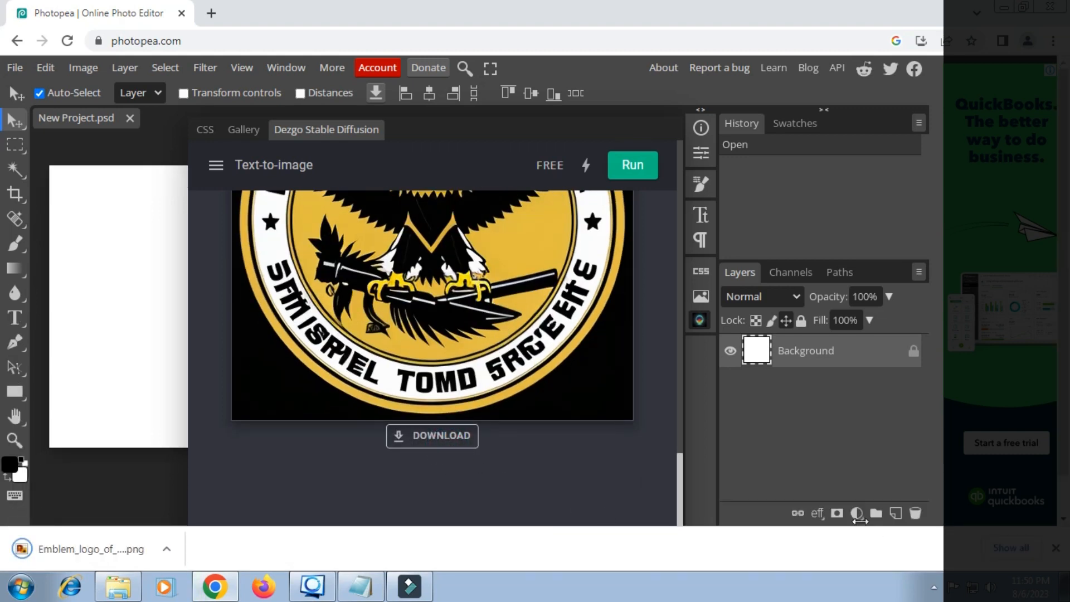
{"action": "left_click", "coordinate": [1056, 549]}
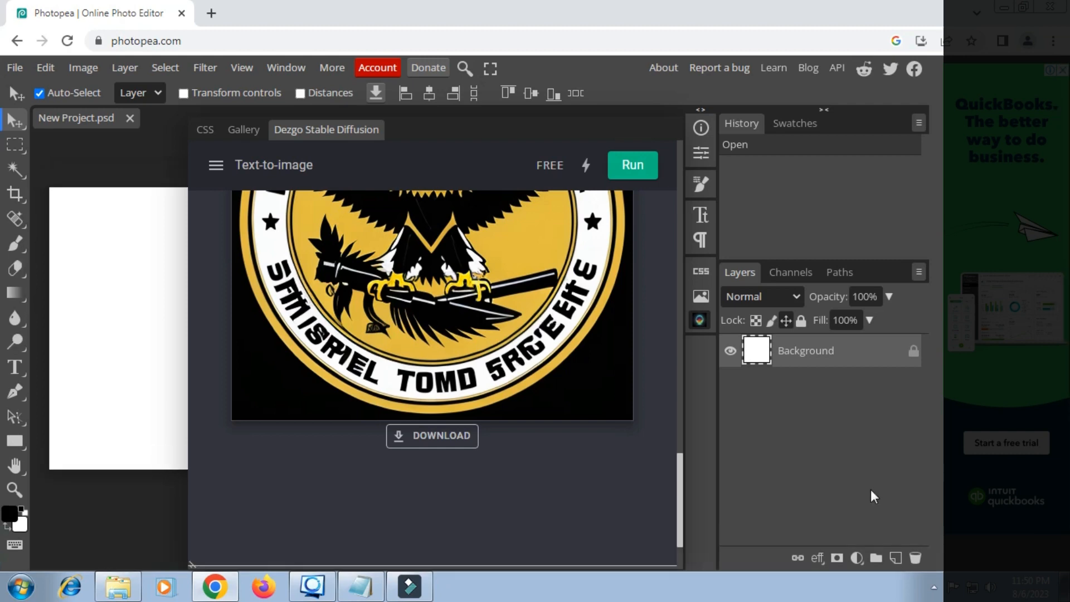
Reset the Dezgo text-to-image form by closing and reopening the plugin after the emblem download
{"action": "scroll", "coordinate": [666, 342], "scroll_direction": "up", "scroll_amount": 3}
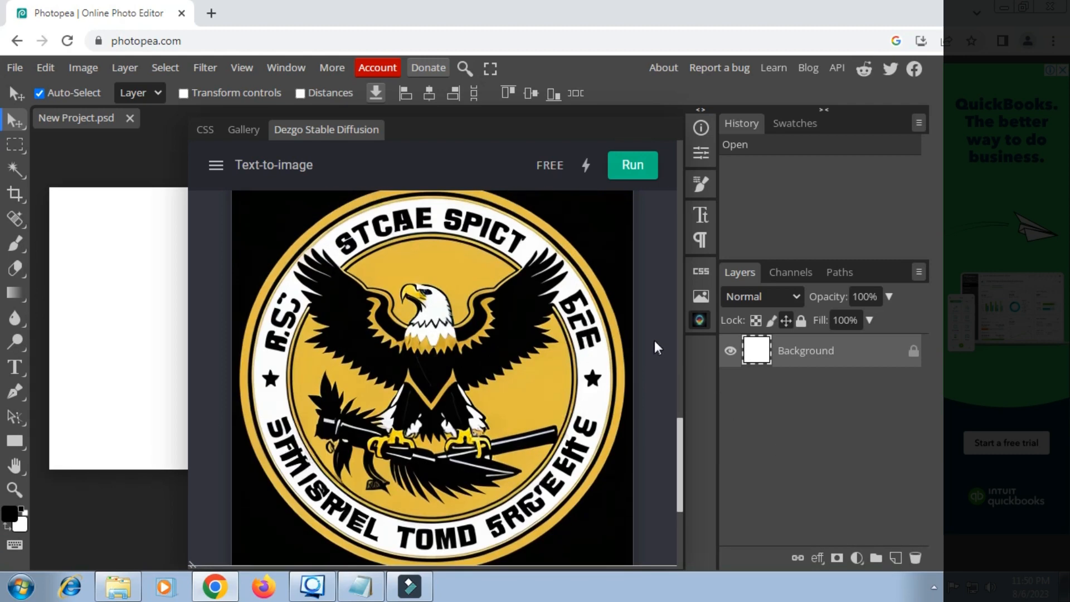
{"action": "left_click", "coordinate": [696, 323]}
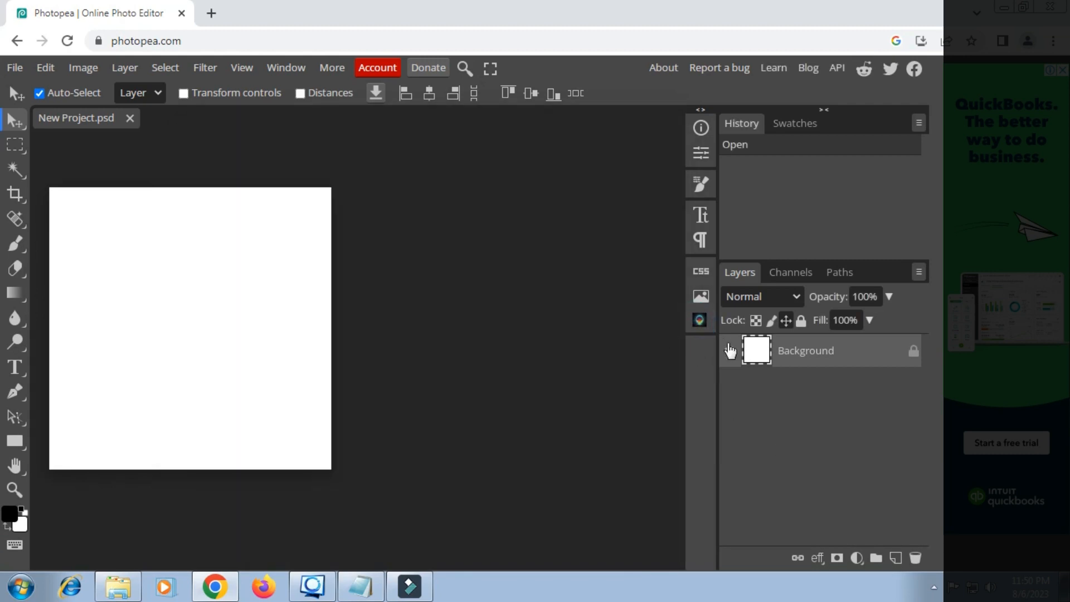
{"action": "left_click", "coordinate": [701, 321]}
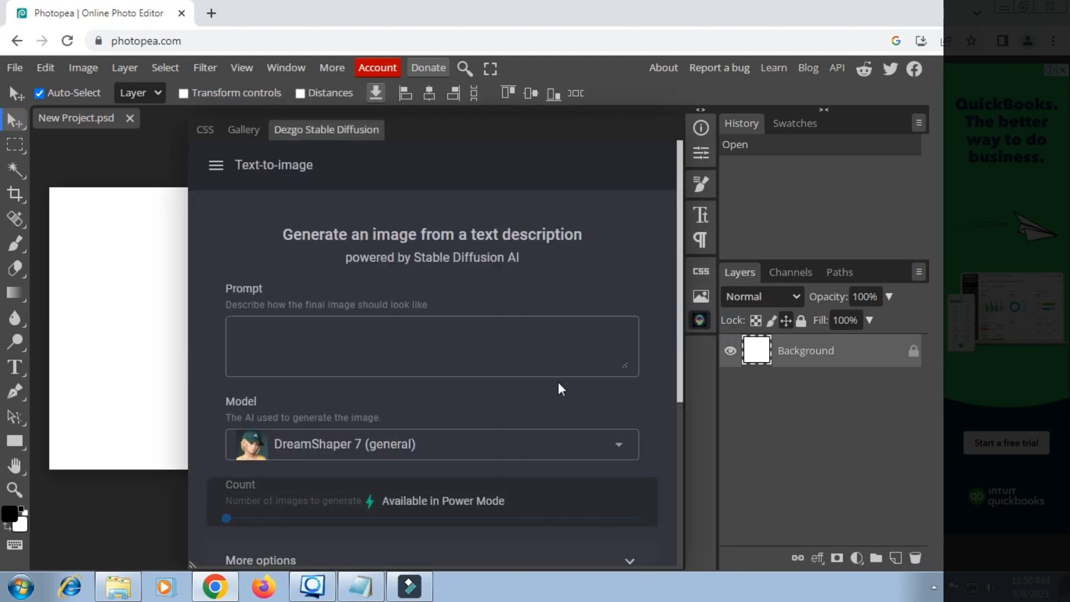
{"action": "scroll", "coordinate": [556, 385], "scroll_direction": "down", "scroll_amount": 1}
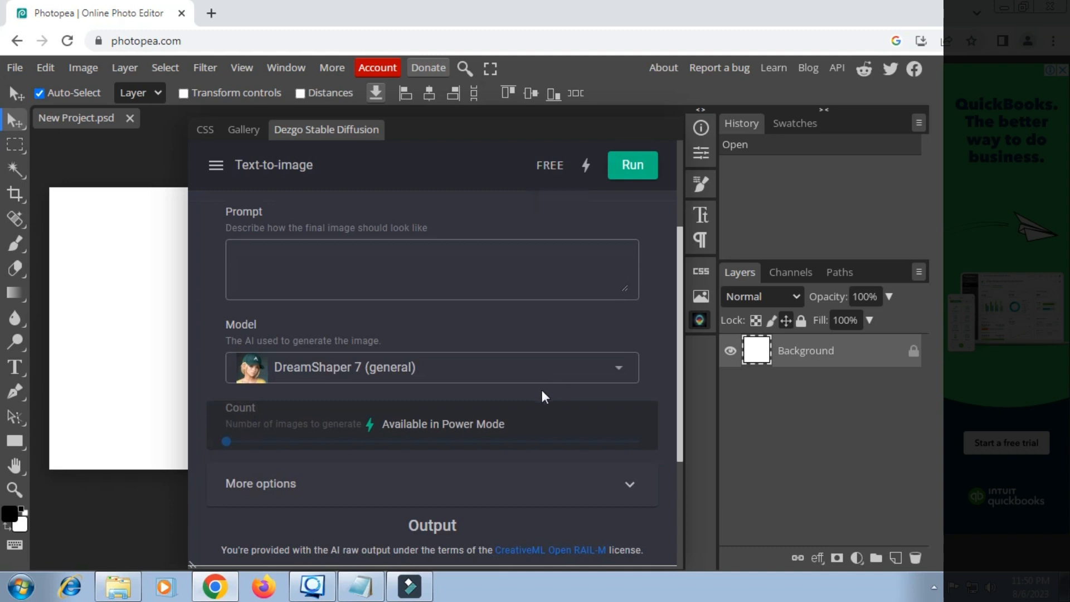
Copy "fox head, front view, application, clean ui icon app logo 2d logo esports" from the Notepad prompt file into the Dezgo prompt
{"action": "left_click", "coordinate": [361, 586]}
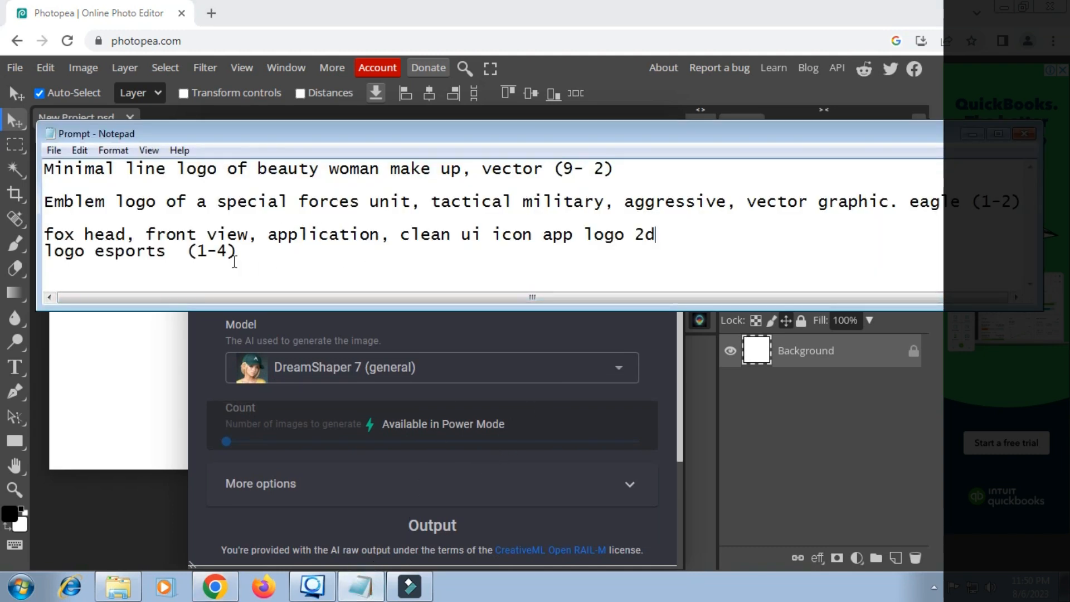
{"action": "left_click_drag", "start_coordinate": [171, 251], "coordinate": [46, 230]}
{"action": "right_click", "coordinate": [87, 235]}
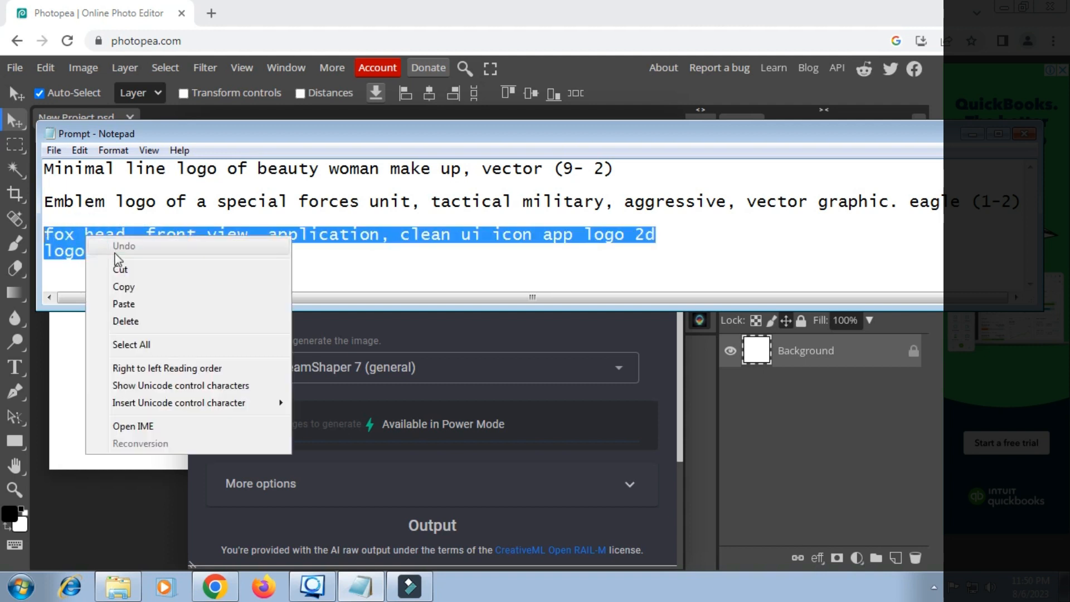
{"action": "left_click", "coordinate": [120, 284]}
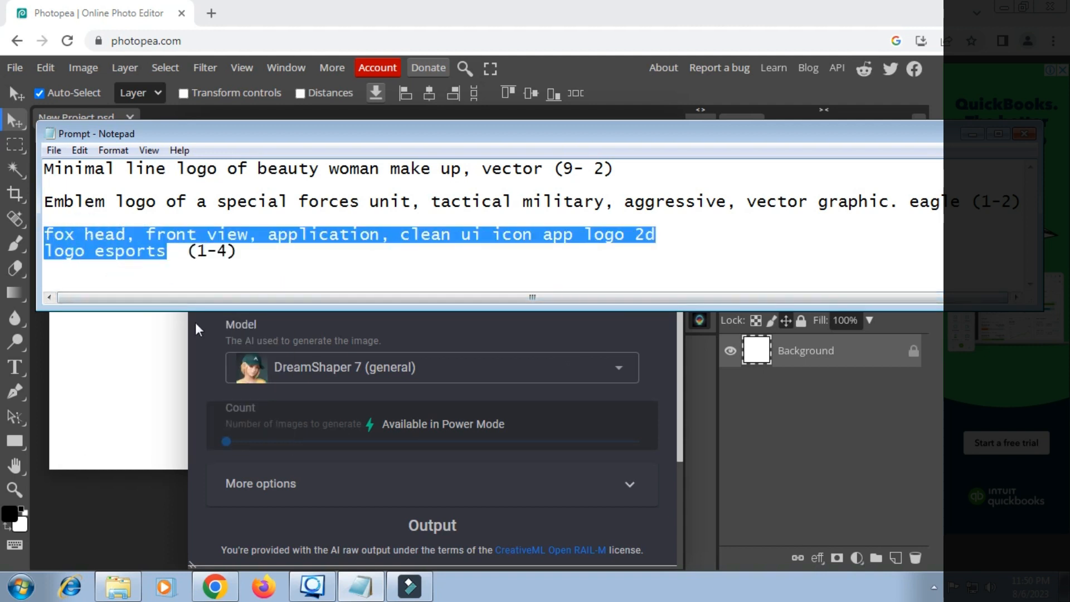
{"action": "left_click", "coordinate": [206, 349]}
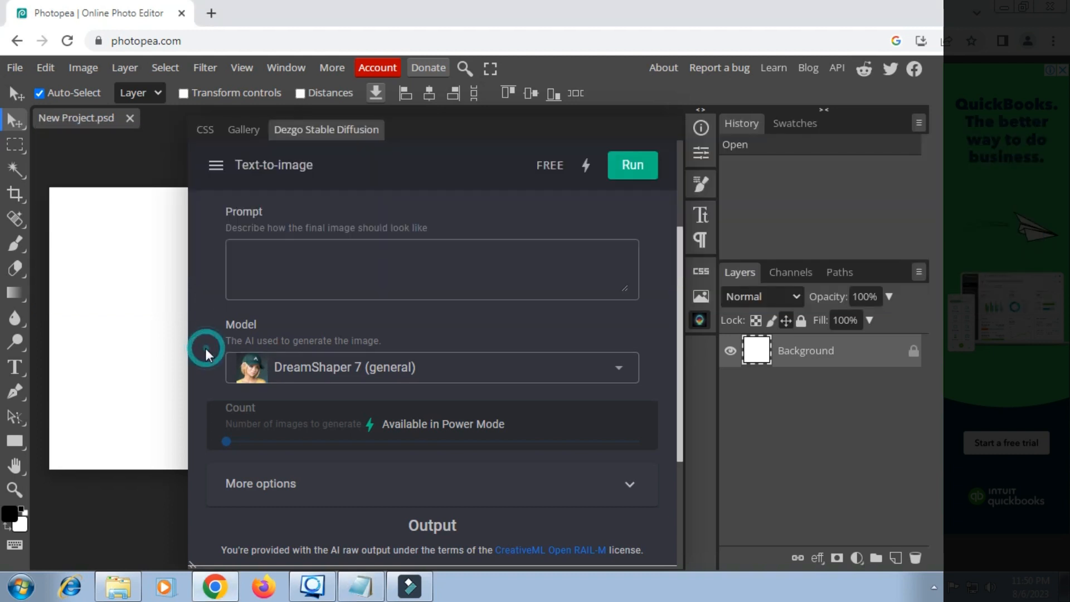
{"action": "left_click", "coordinate": [271, 262]}
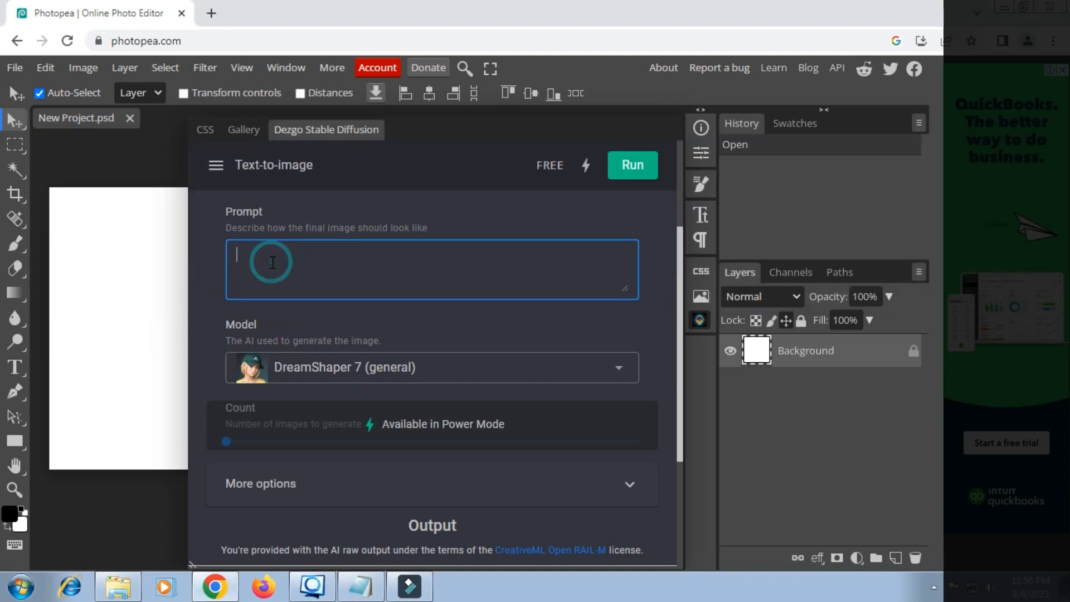
{"action": "right_click", "coordinate": [271, 262]}
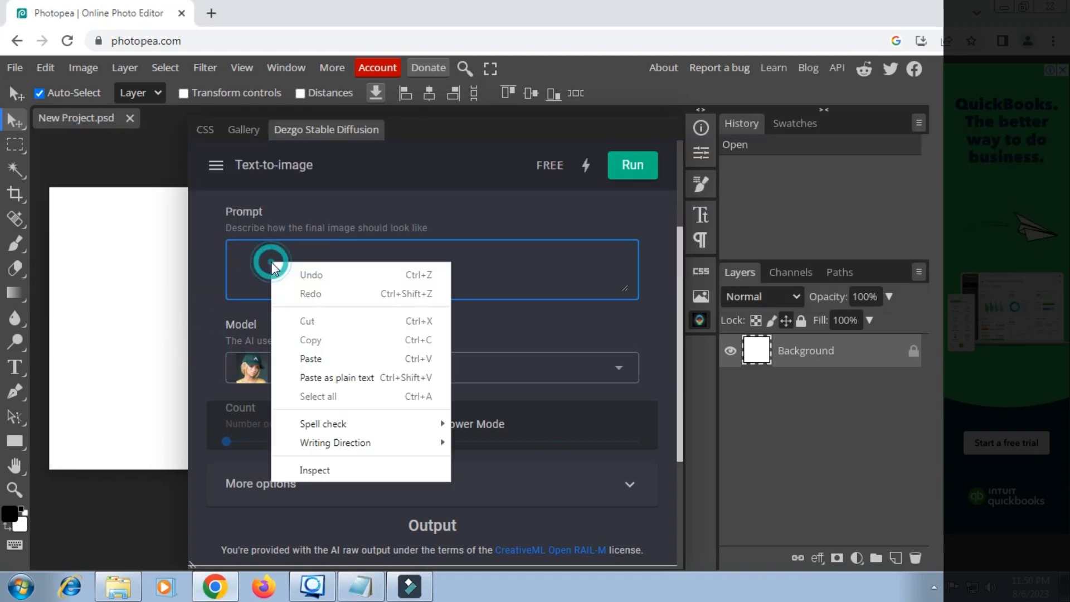
{"action": "left_click", "coordinate": [310, 359]}
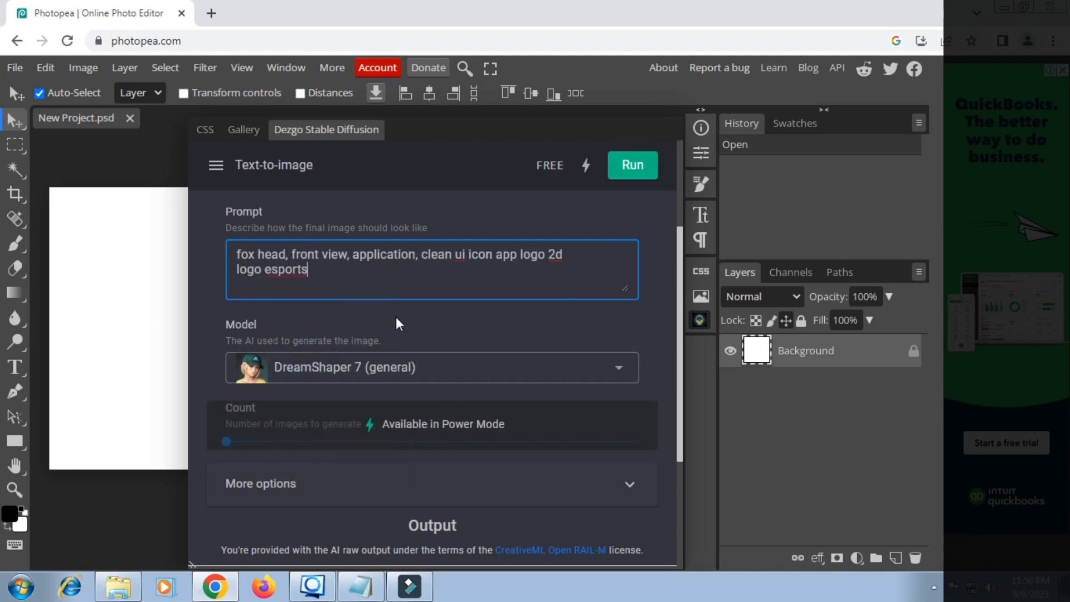
Choose AbsoluteReality 1.0 (realistic) as the model for the fox head logo
{"action": "left_click", "coordinate": [618, 372]}
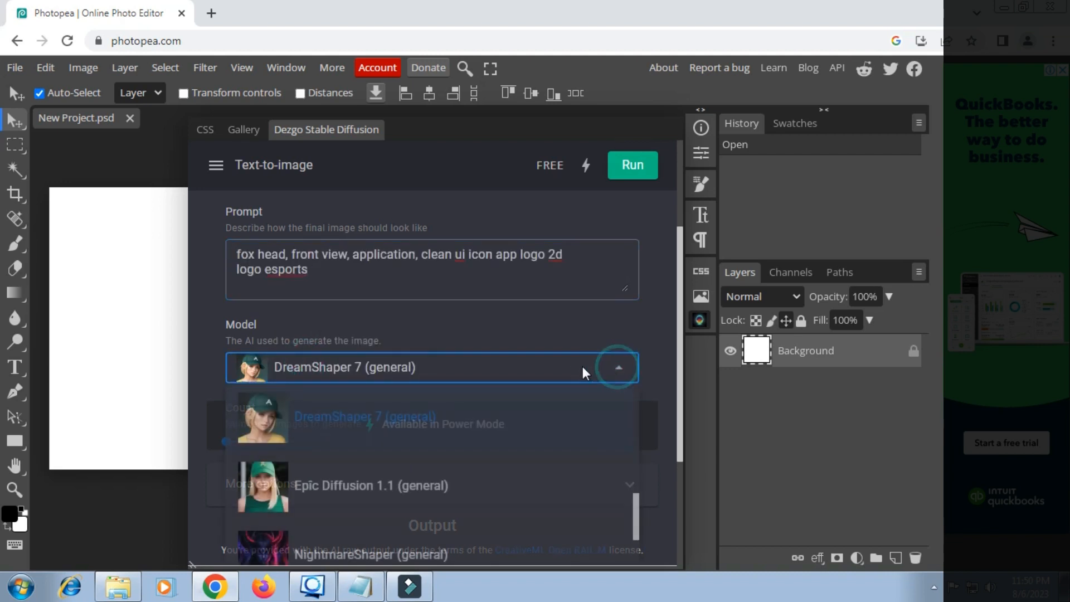
{"action": "scroll", "coordinate": [433, 430], "scroll_direction": "up", "scroll_amount": 5}
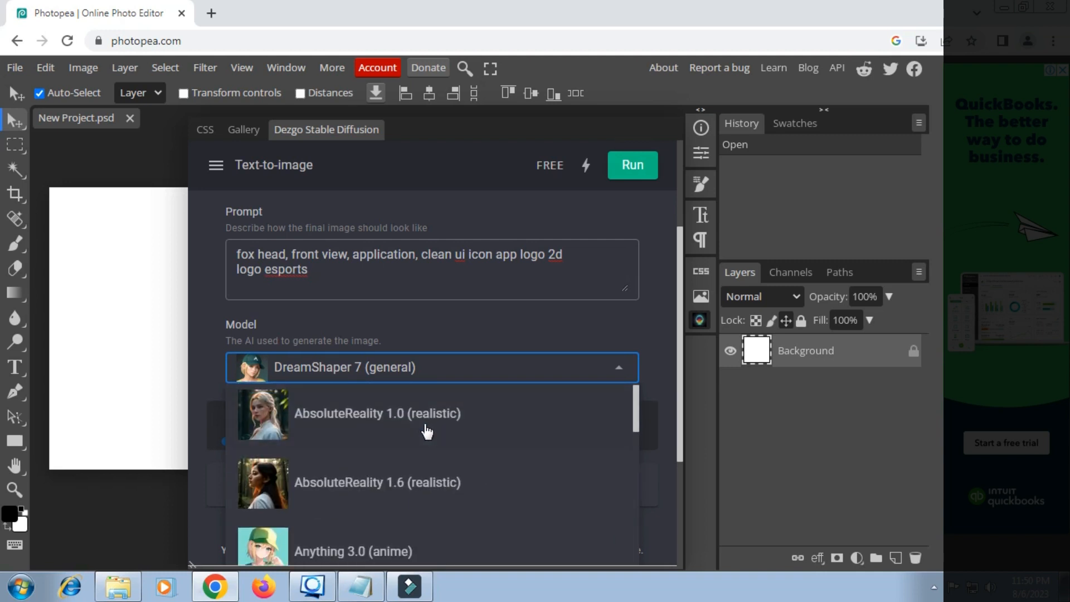
{"action": "left_click", "coordinate": [422, 428]}
Expand the additional generation options for the fox head logo and set the sampler to Euler
{"action": "scroll", "coordinate": [653, 388], "scroll_direction": "down", "scroll_amount": 3}
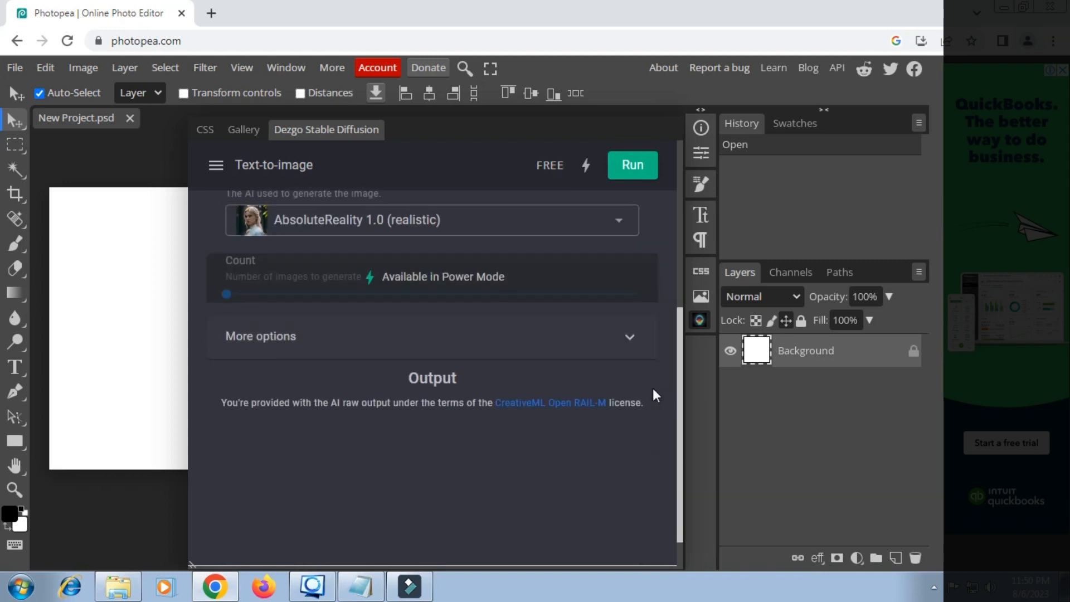
{"action": "left_click", "coordinate": [626, 331]}
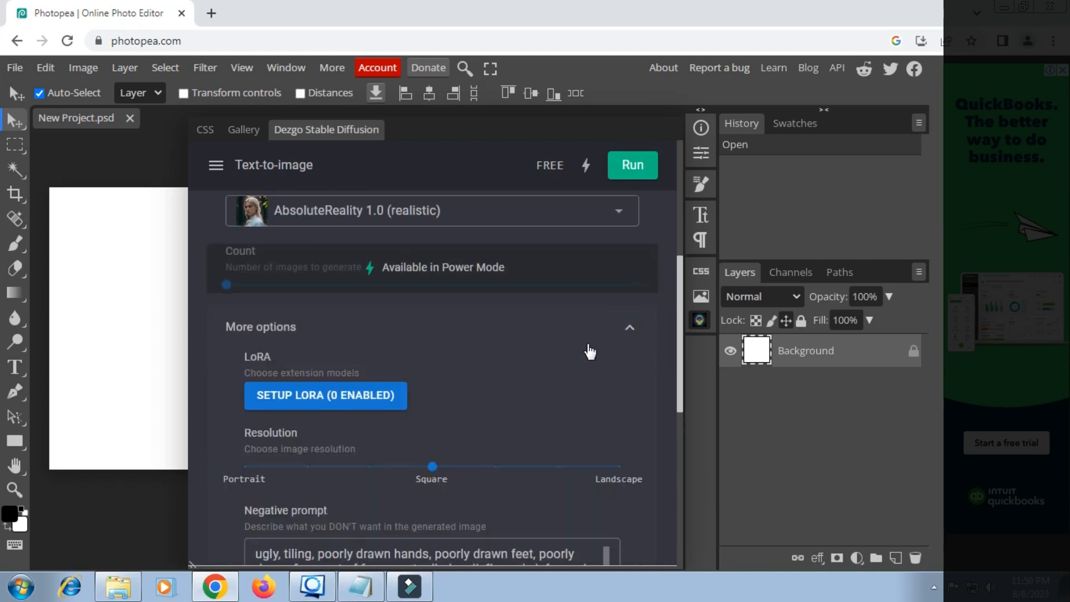
{"action": "scroll", "coordinate": [588, 351], "scroll_direction": "down", "scroll_amount": 3}
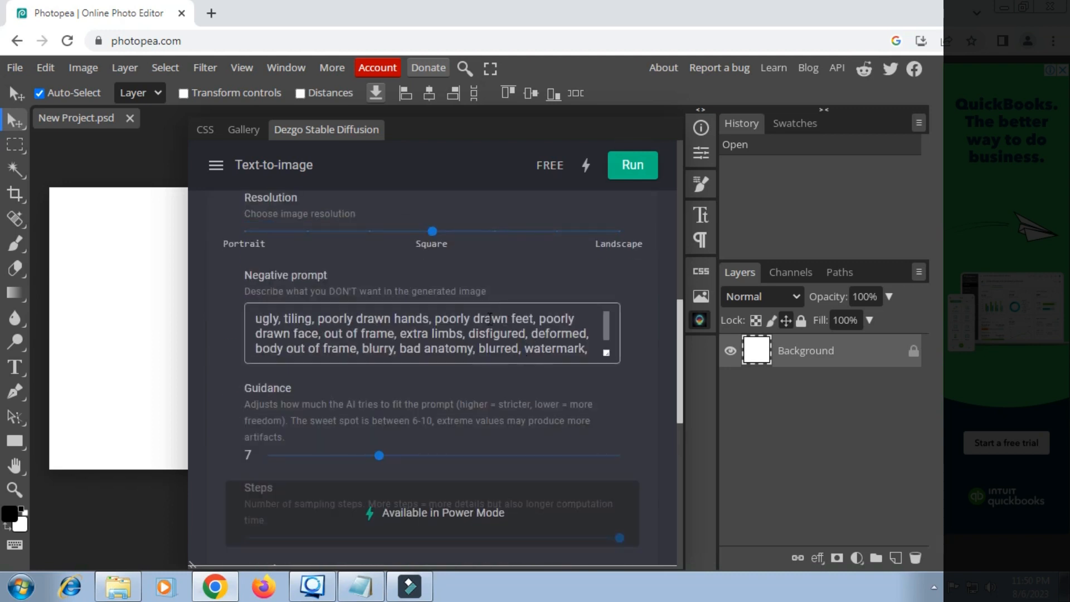
{"action": "scroll", "coordinate": [489, 318], "scroll_direction": "down", "scroll_amount": 5}
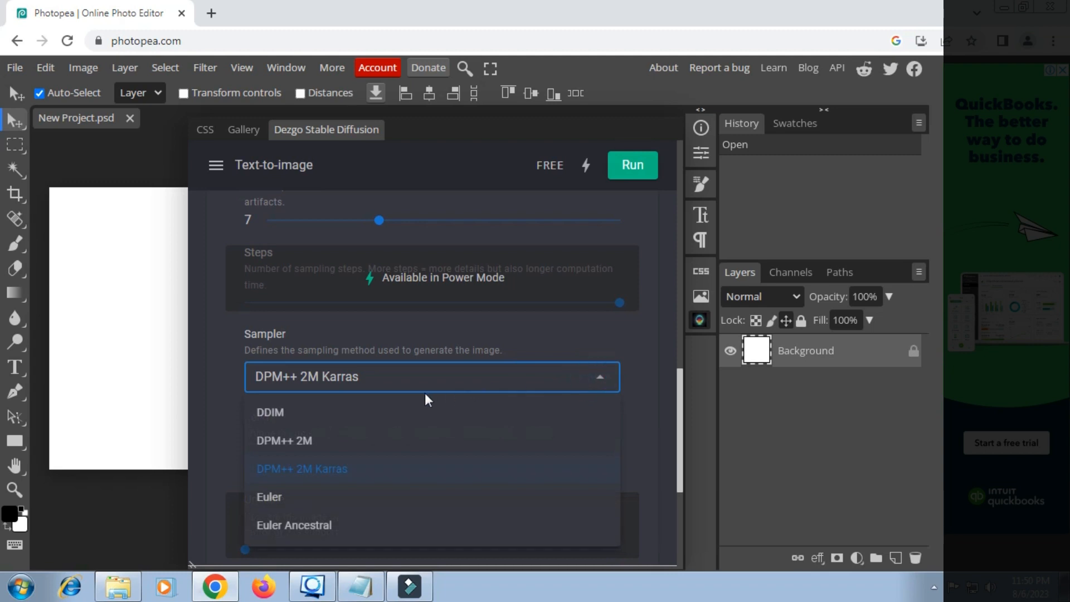
{"action": "scroll", "coordinate": [403, 393], "scroll_direction": "down", "scroll_amount": 2}
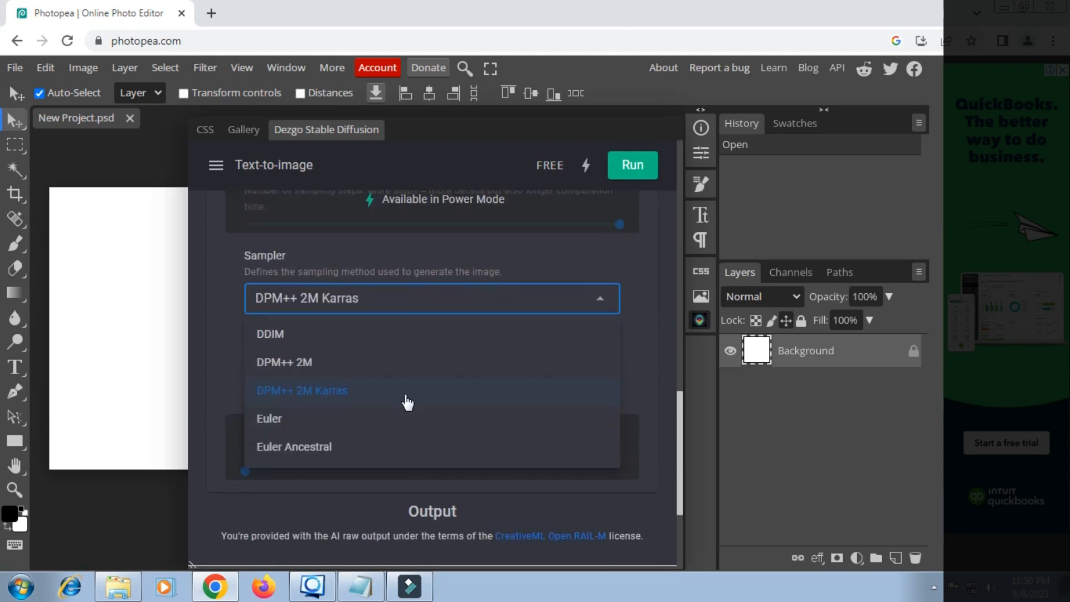
{"action": "left_click", "coordinate": [285, 426]}
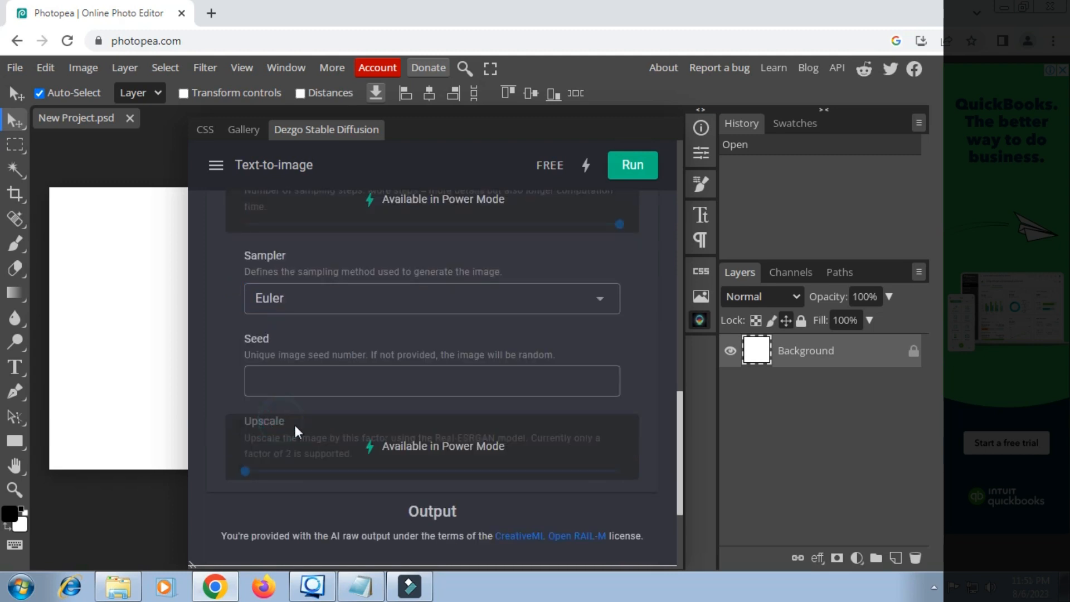
Recheck the Euler sampler choice against the "(1-4)" note in the Notepad prompt file and generate the fox head logo
{"action": "left_click", "coordinate": [361, 586]}
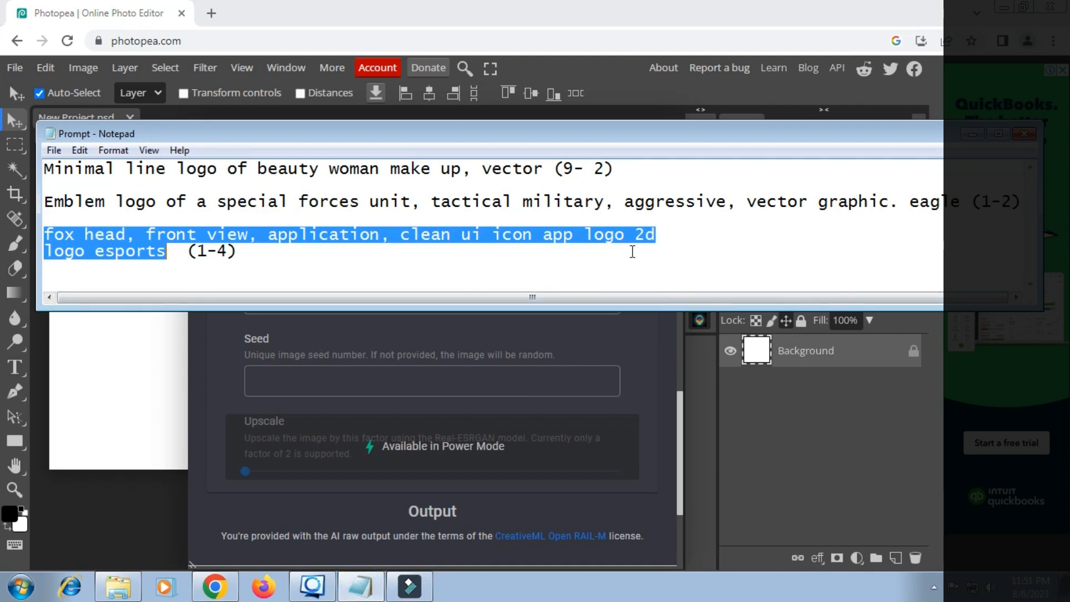
{"action": "left_click", "coordinate": [215, 250]}
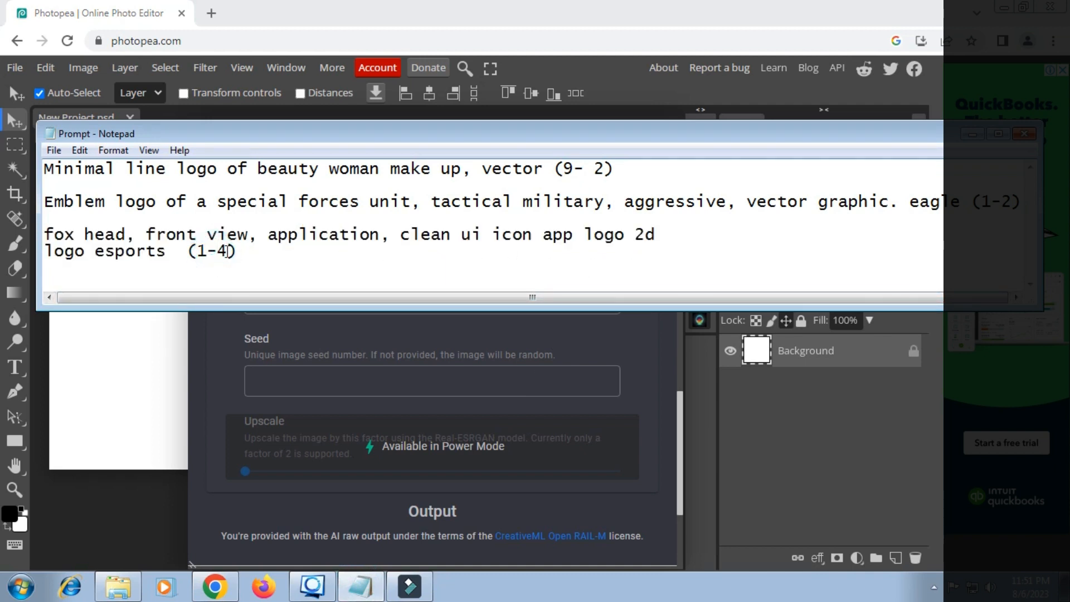
{"action": "left_click", "coordinate": [215, 373]}
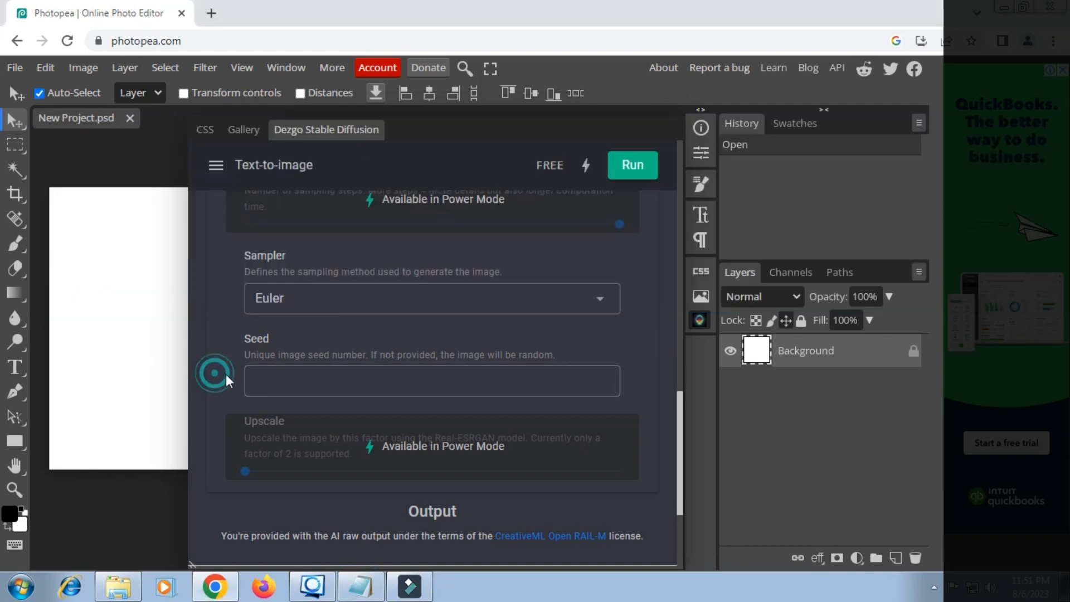
{"action": "left_click", "coordinate": [360, 307]}
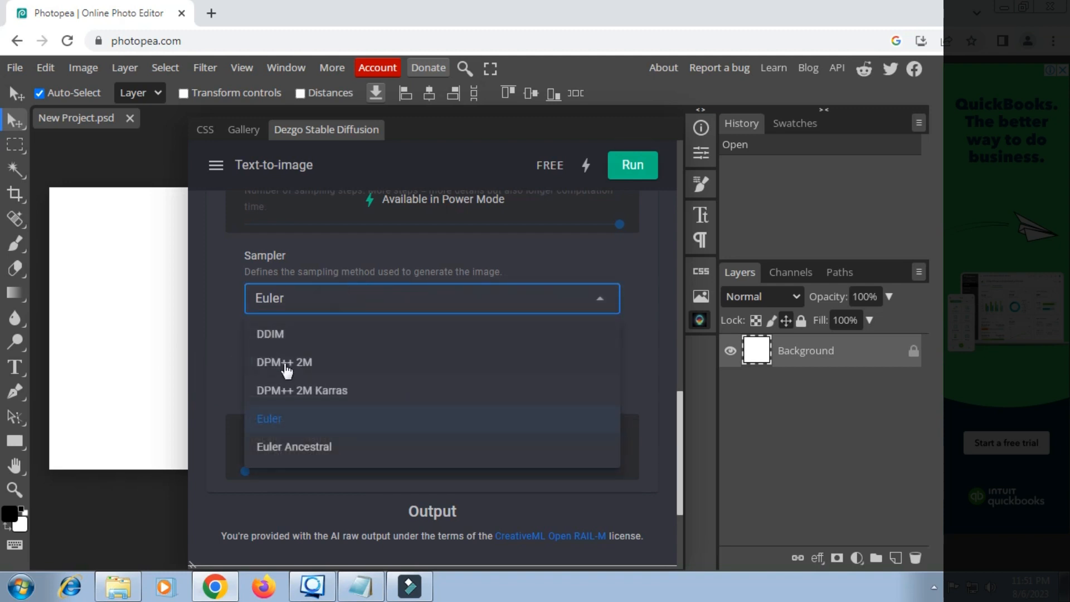
{"action": "left_click", "coordinate": [292, 425]}
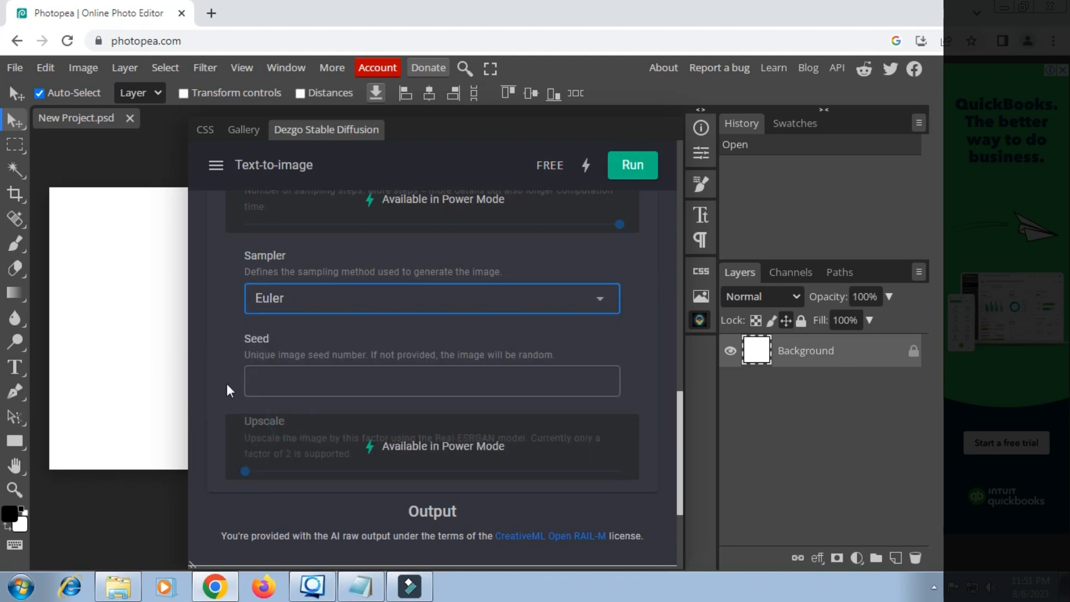
{"action": "left_click", "coordinate": [634, 169]}
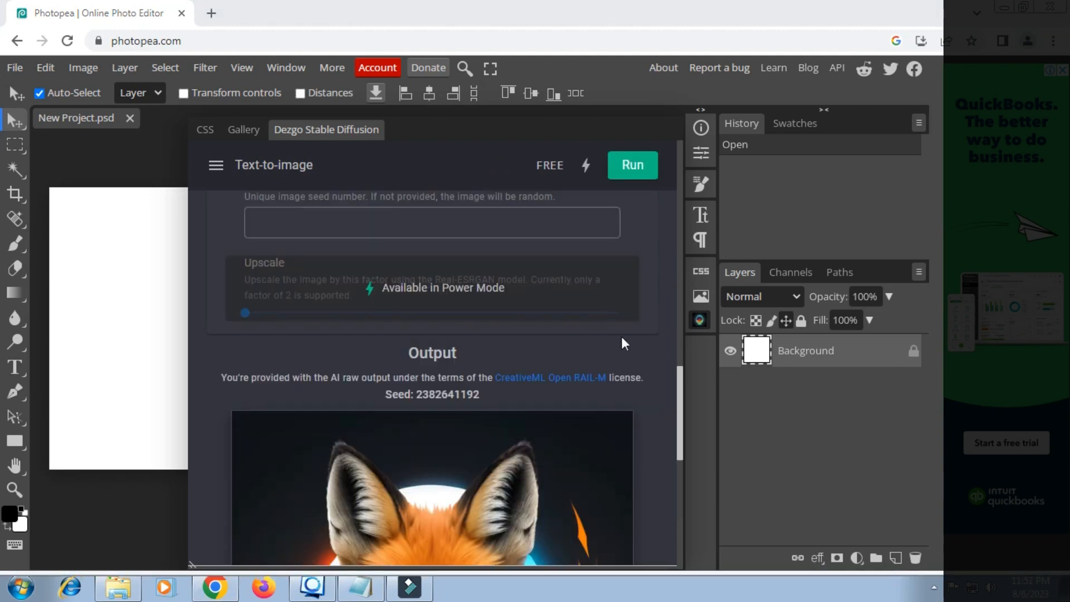
Look over the generated fox head logo, download it as a PNG, and dismiss the browser's download notice
{"action": "scroll", "coordinate": [653, 341], "scroll_direction": "down", "scroll_amount": 4}
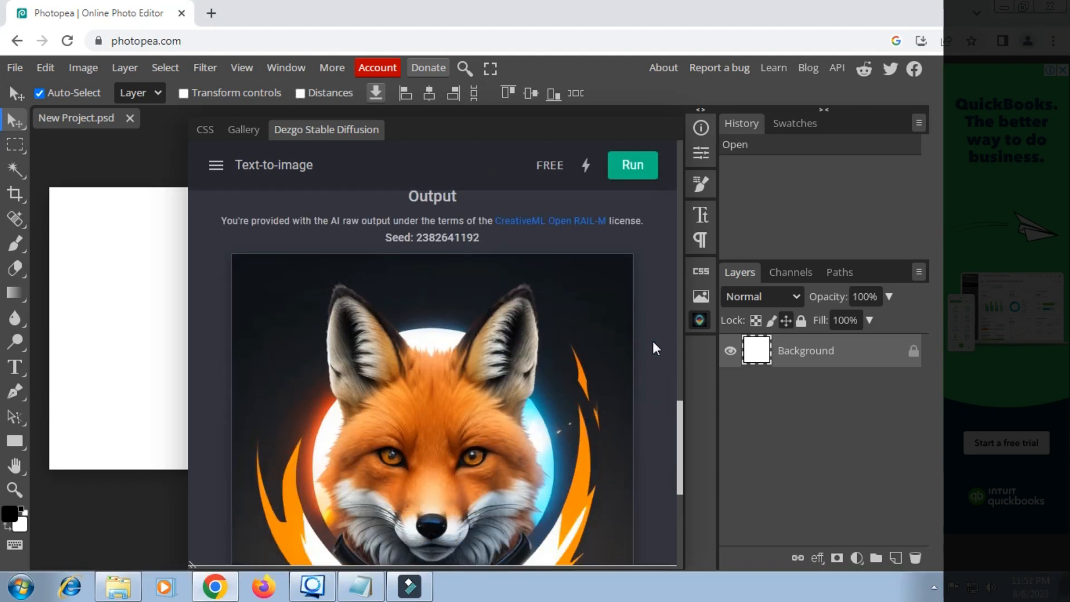
{"action": "scroll", "coordinate": [653, 342], "scroll_direction": "down", "scroll_amount": 1}
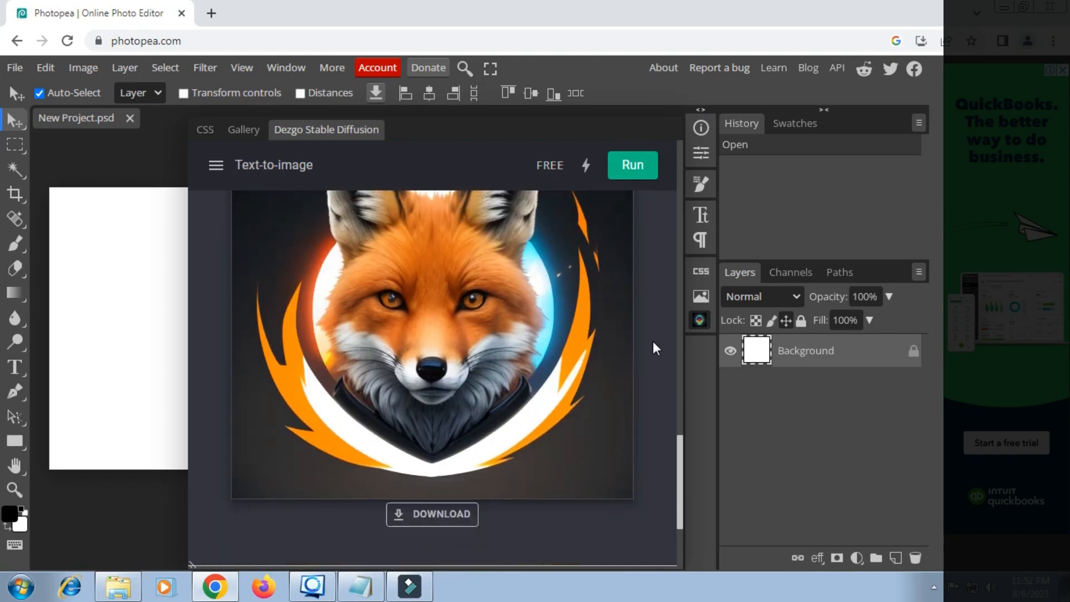
{"action": "scroll", "coordinate": [486, 347], "scroll_direction": "down", "scroll_amount": 2}
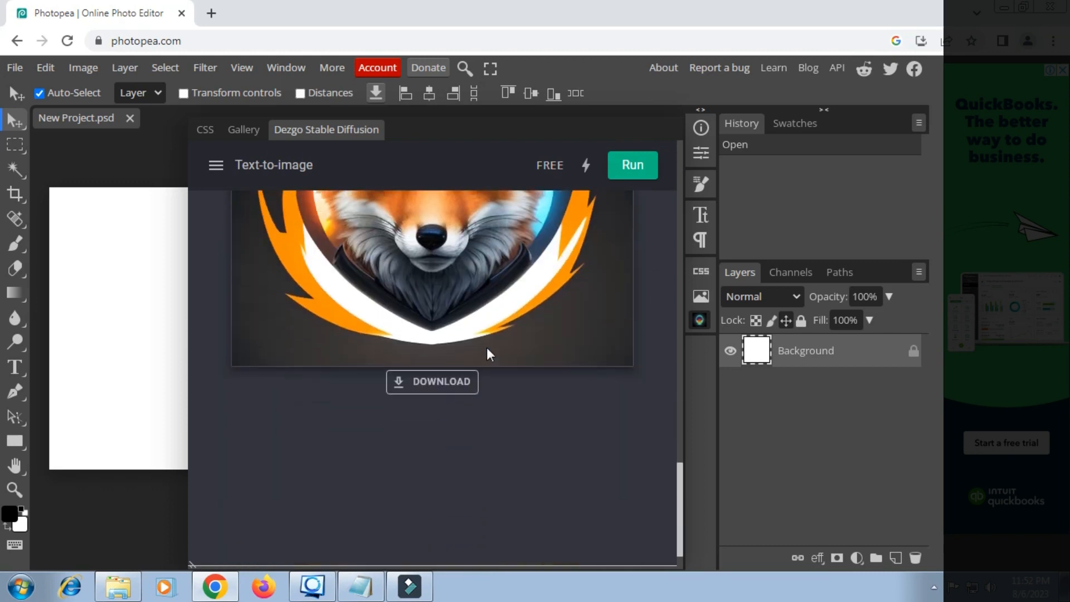
{"action": "scroll", "coordinate": [486, 349], "scroll_direction": "up", "scroll_amount": 2}
{"action": "scroll", "coordinate": [473, 365], "scroll_direction": "down", "scroll_amount": 2}
{"action": "left_click", "coordinate": [458, 368]}
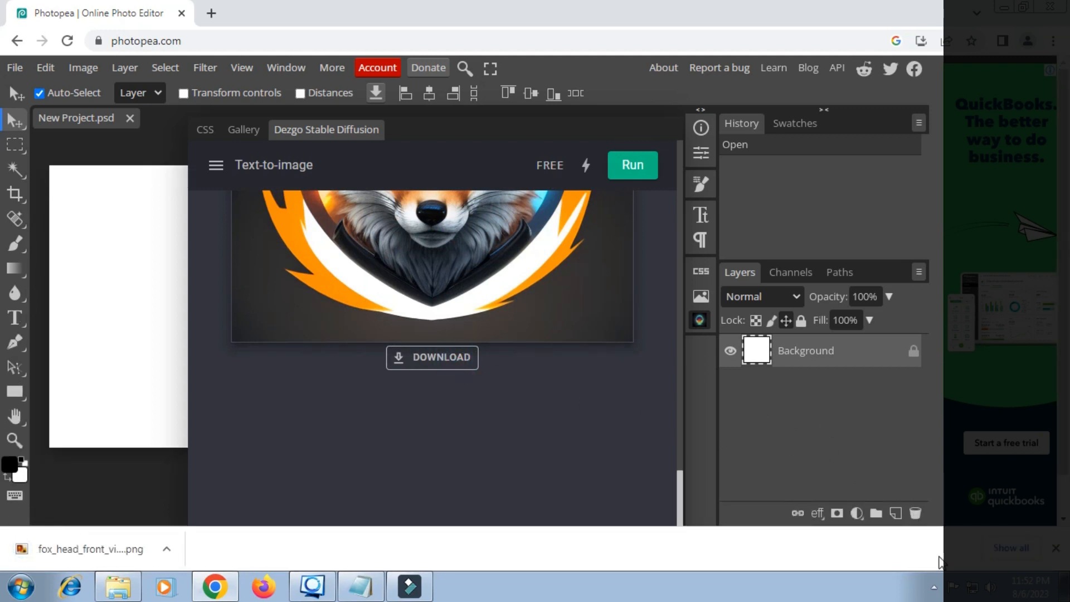
{"action": "left_click", "coordinate": [1055, 548]}
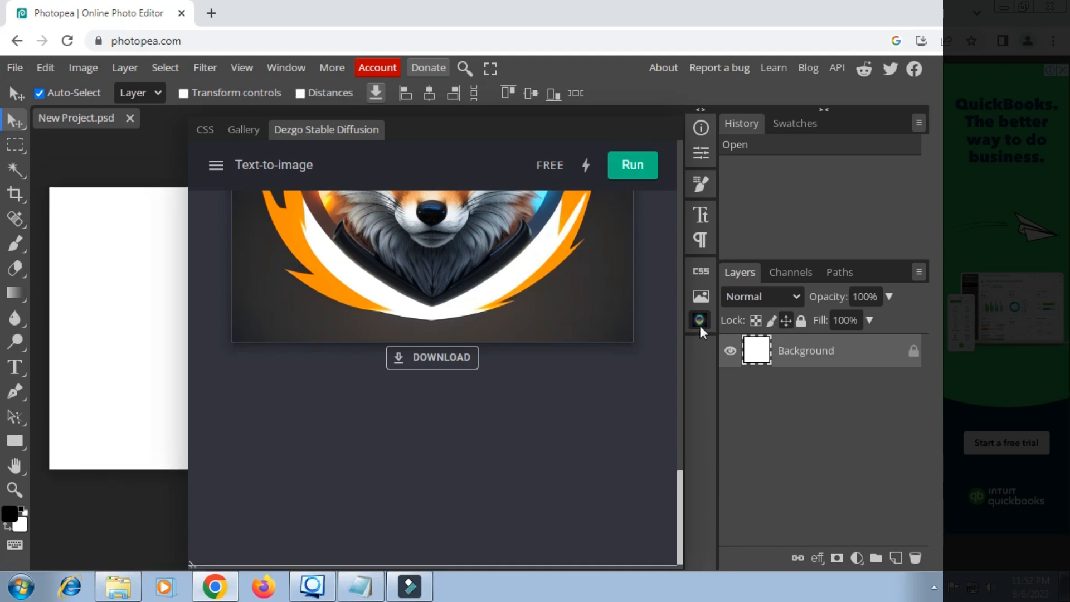
Reset the Dezgo form by reopening the plugin and paste the prompt "fox head, front view, application, clean ui icon app logo 2d logo esports"
{"action": "left_click", "coordinate": [700, 321]}
{"action": "left_click", "coordinate": [699, 321]}
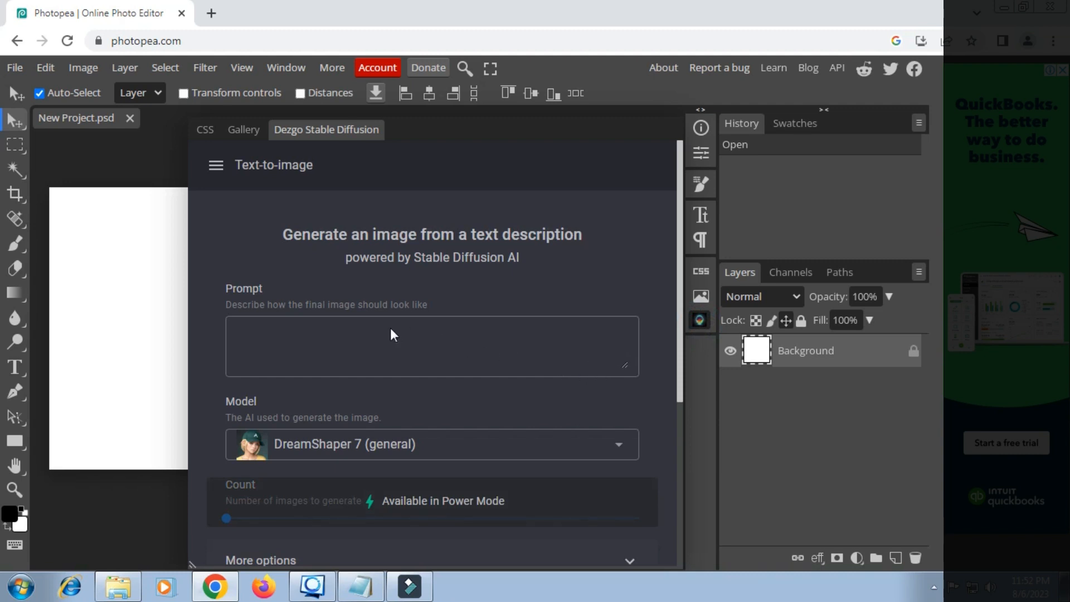
{"action": "left_click", "coordinate": [291, 328]}
{"action": "right_click", "coordinate": [289, 328]}
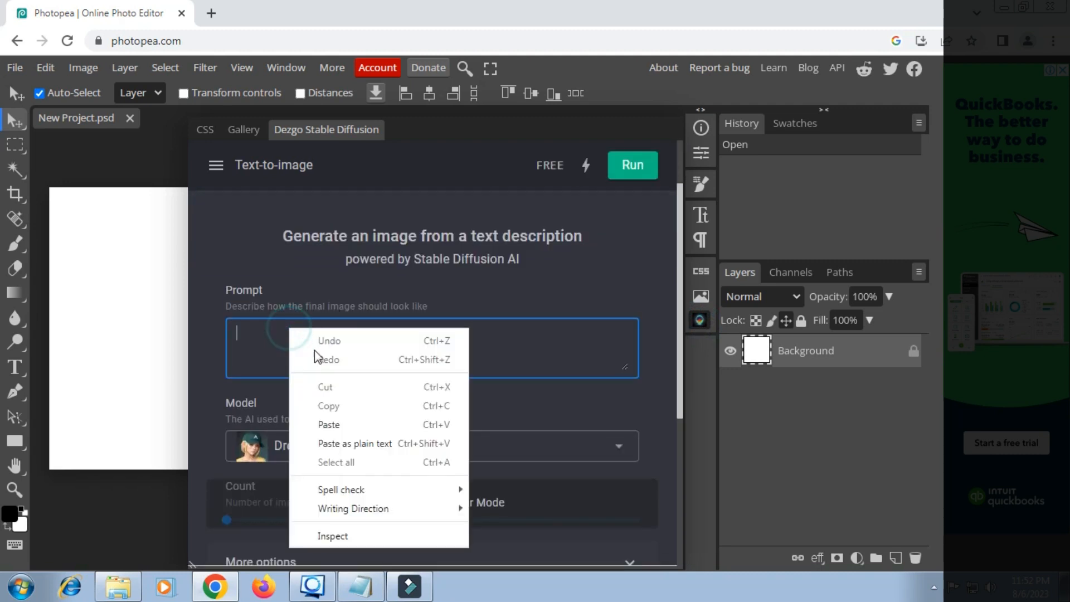
{"action": "left_click", "coordinate": [329, 425]}
Check the fox prompt's note in the Notepad file and choose AbsoluteReality 1.0 (realistic) as the model for the second fox logo
{"action": "scroll", "coordinate": [347, 396], "scroll_direction": "down", "scroll_amount": 3}
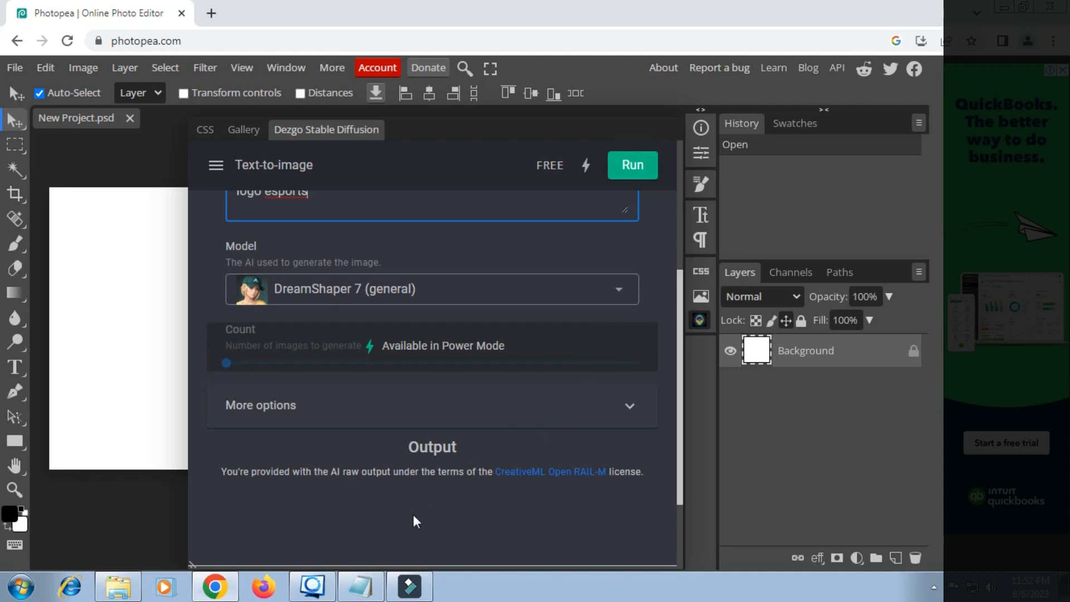
{"action": "left_click", "coordinate": [361, 585]}
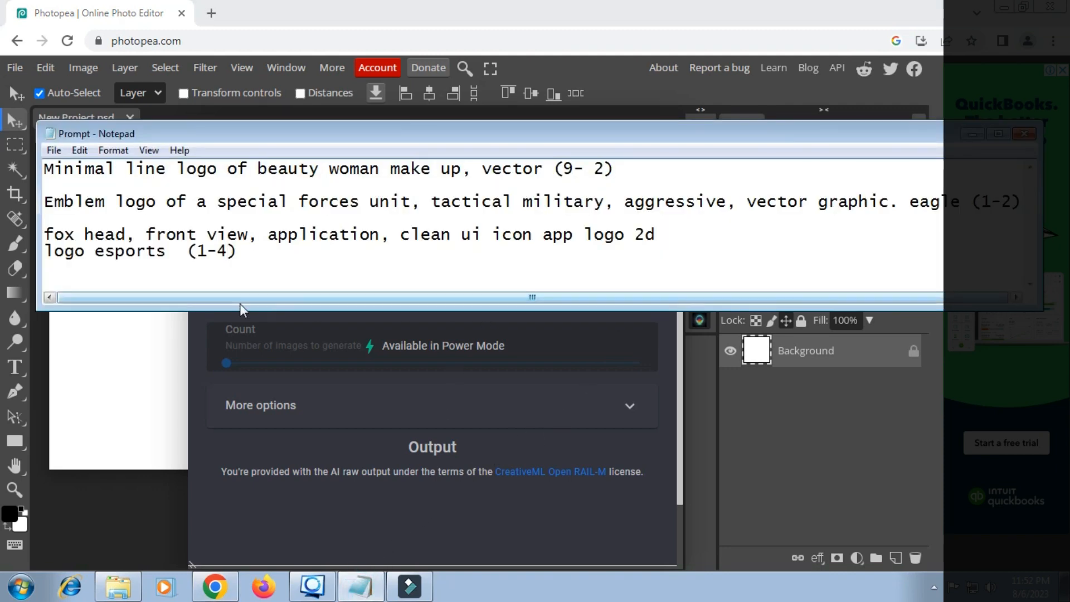
{"action": "left_click", "coordinate": [207, 336]}
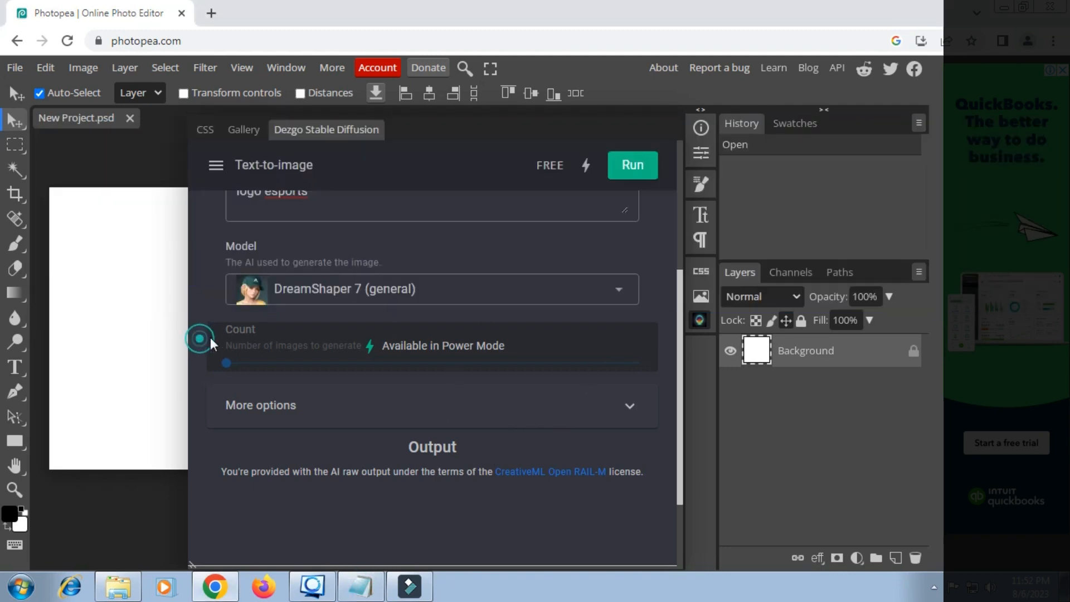
{"action": "left_click", "coordinate": [573, 298]}
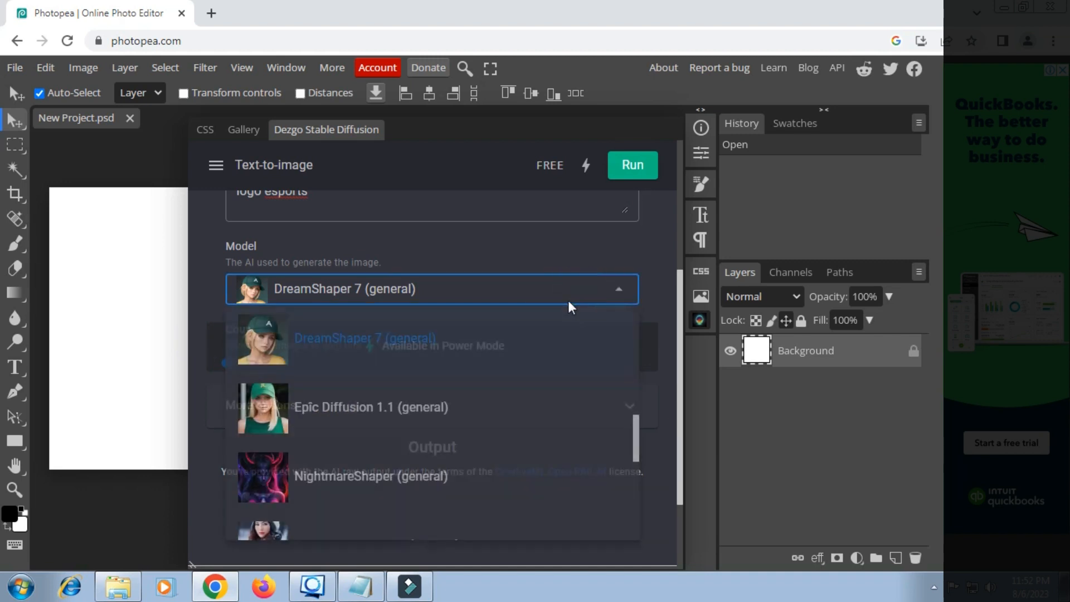
{"action": "left_click", "coordinate": [619, 291]}
{"action": "left_click", "coordinate": [620, 290]}
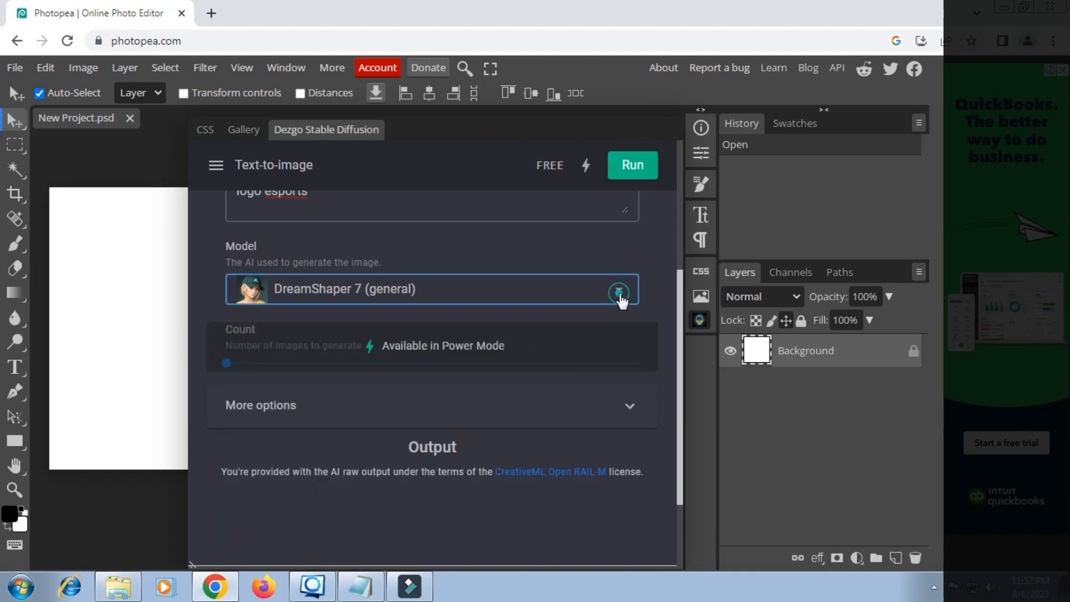
{"action": "scroll", "coordinate": [478, 399], "scroll_direction": "up", "scroll_amount": 5}
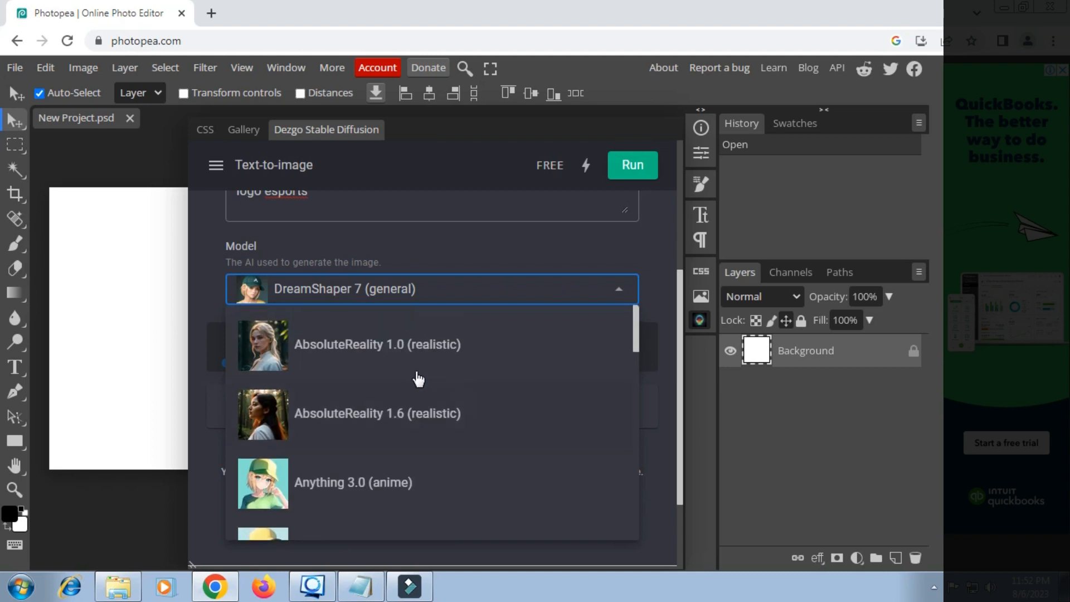
{"action": "left_click", "coordinate": [386, 357]}
Set the sampler to Euler in the additional options and generate a second fox head logo
{"action": "scroll", "coordinate": [655, 393], "scroll_direction": "down", "scroll_amount": 2}
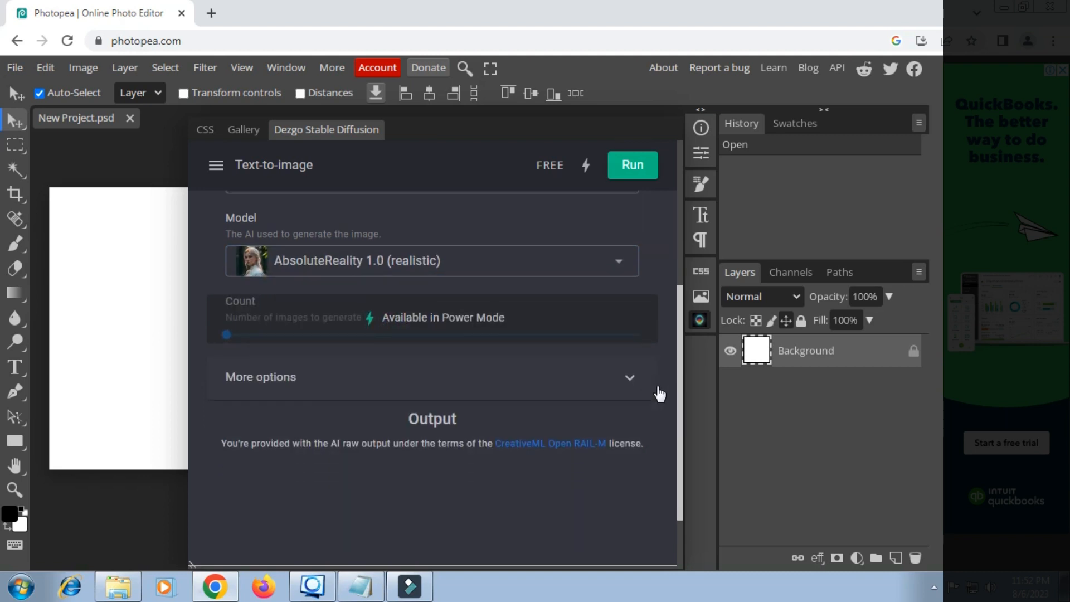
{"action": "left_click", "coordinate": [629, 295]}
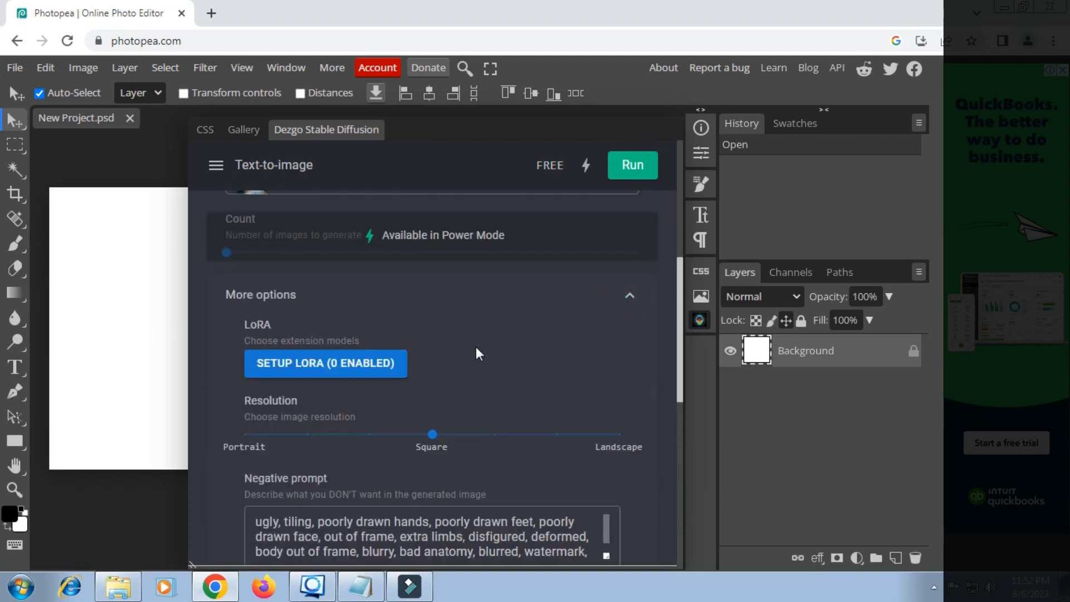
{"action": "scroll", "coordinate": [468, 351], "scroll_direction": "down", "scroll_amount": 3}
{"action": "scroll", "coordinate": [460, 352], "scroll_direction": "down", "scroll_amount": 7}
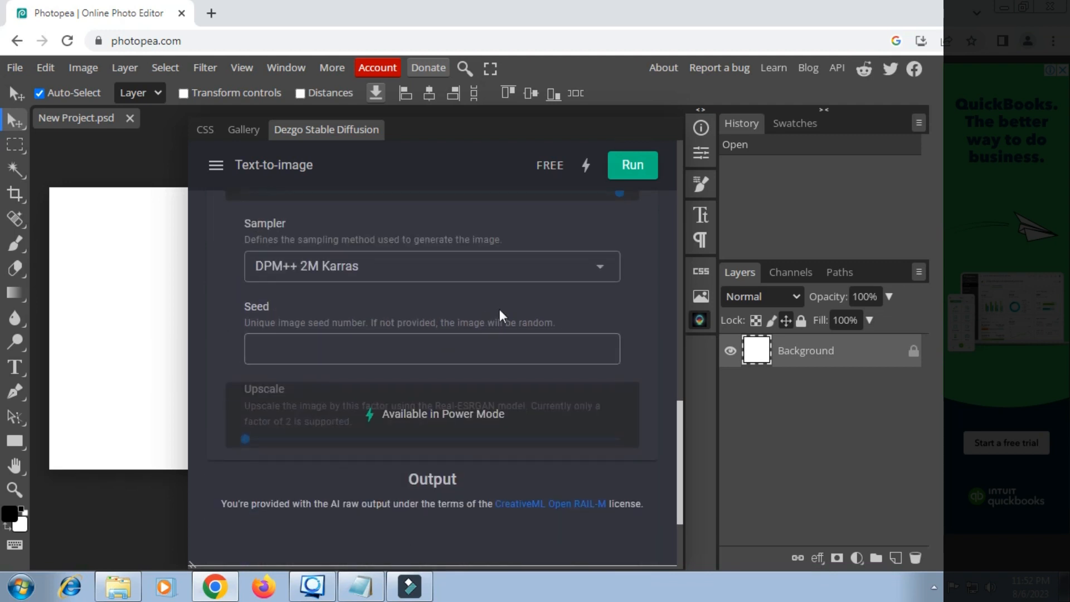
{"action": "left_click", "coordinate": [600, 270]}
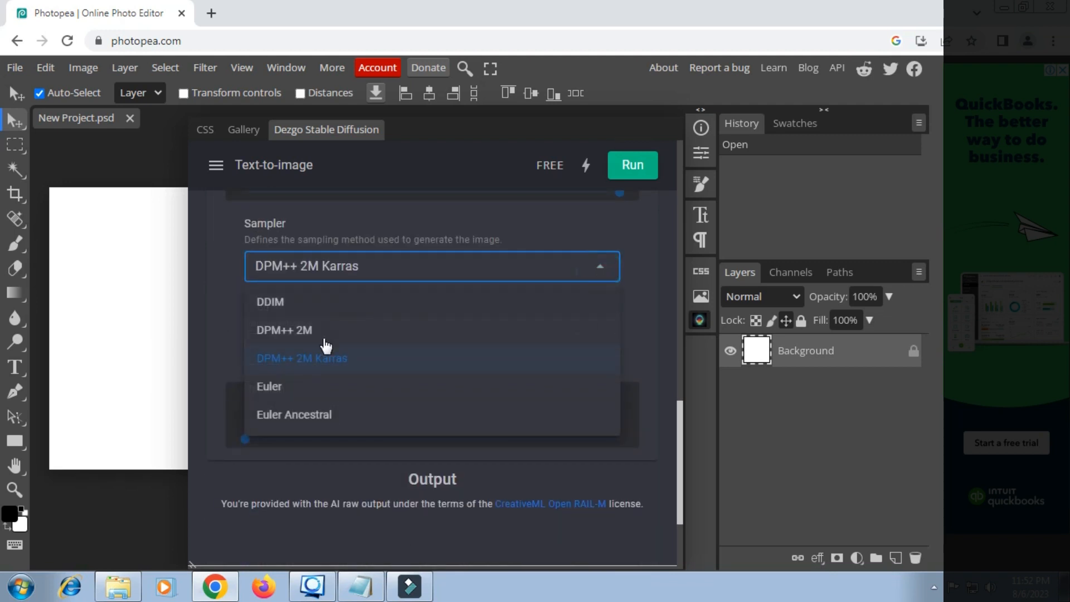
{"action": "left_click", "coordinate": [280, 392]}
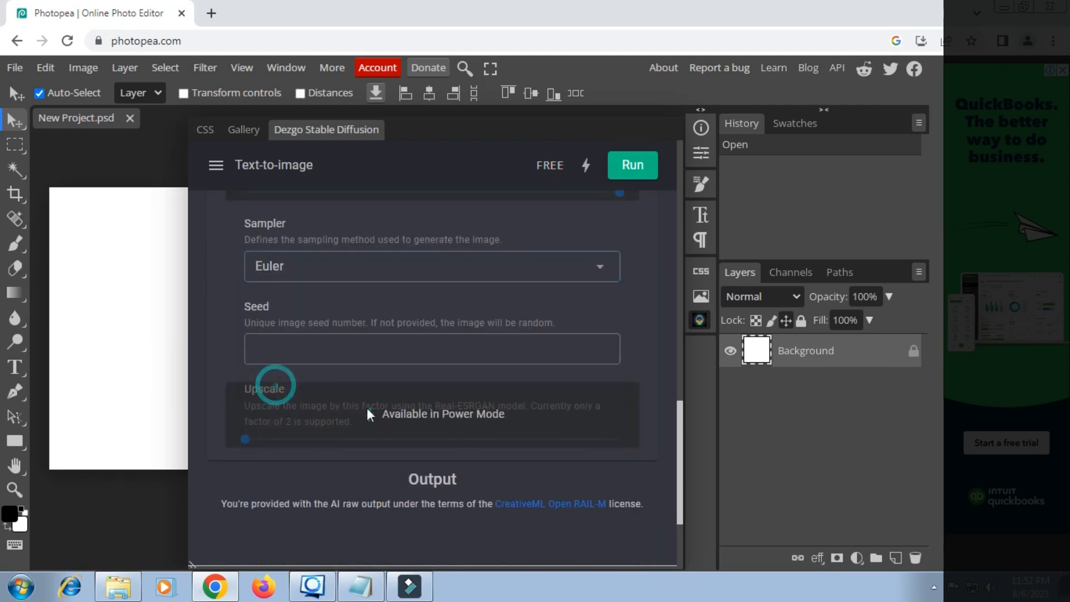
{"action": "left_click", "coordinate": [633, 172]}
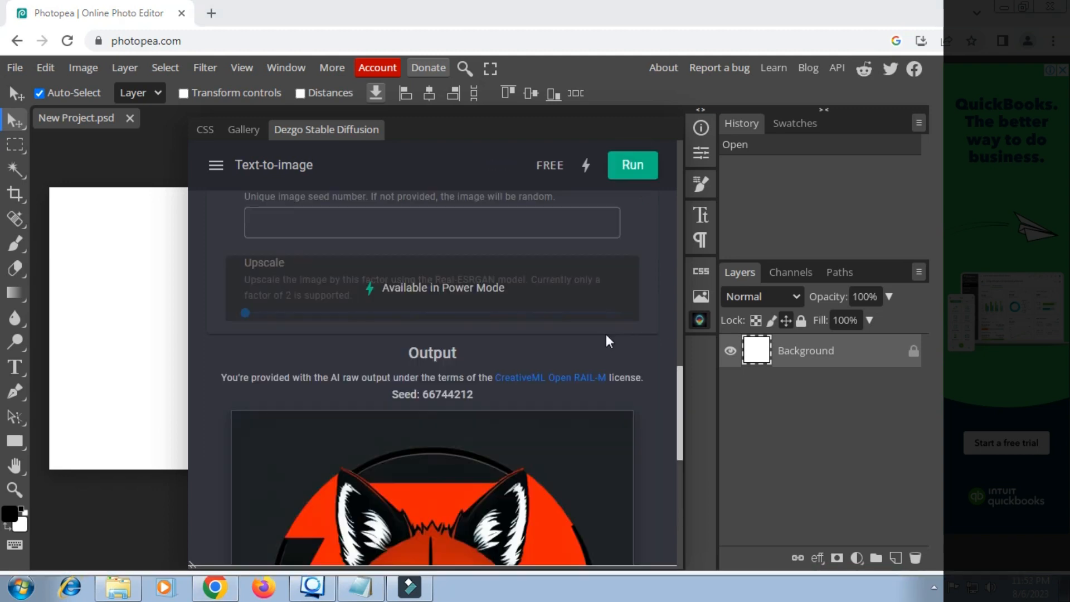
Look over the second fox head logo with the red and black circle and download it as a PNG
{"action": "left_click", "coordinate": [654, 396]}
{"action": "scroll", "coordinate": [655, 395], "scroll_direction": "down", "scroll_amount": 4}
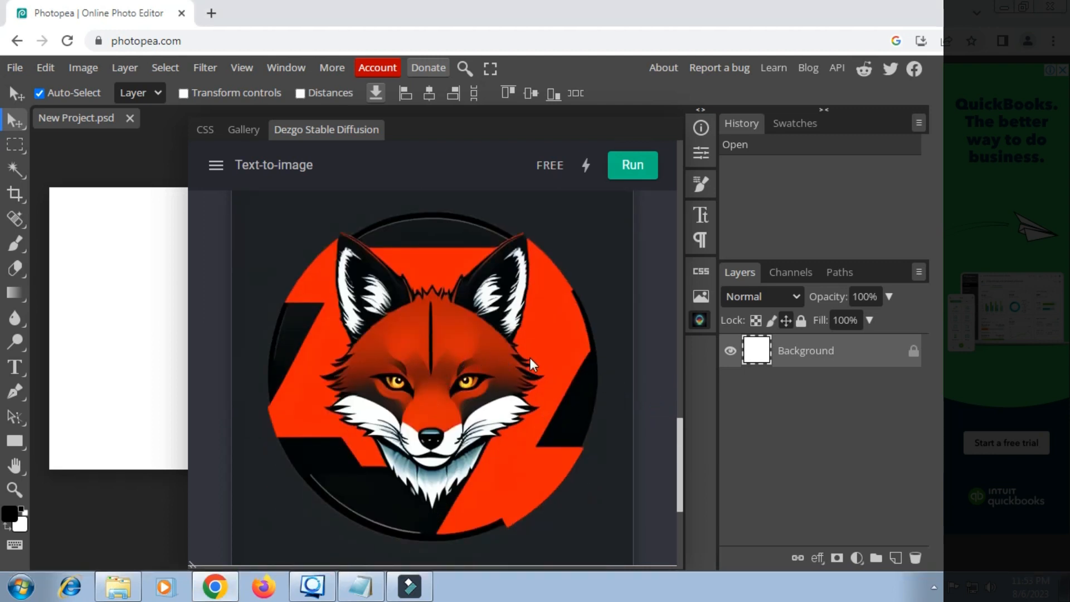
{"action": "scroll", "coordinate": [530, 358], "scroll_direction": "down", "scroll_amount": 2}
{"action": "scroll", "coordinate": [530, 357], "scroll_direction": "down", "scroll_amount": 2}
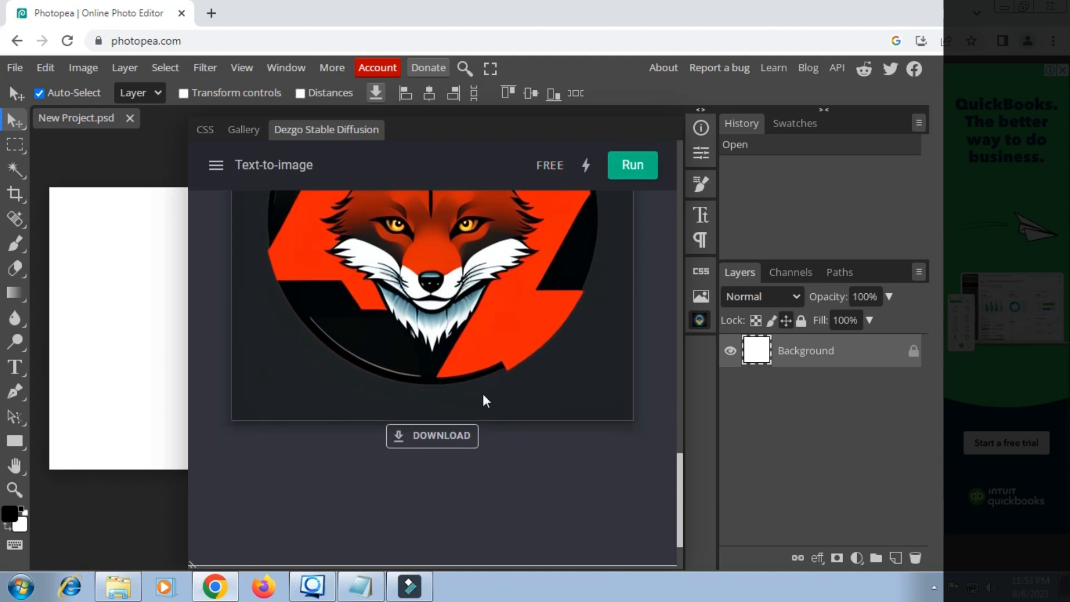
{"action": "left_click", "coordinate": [451, 443]}
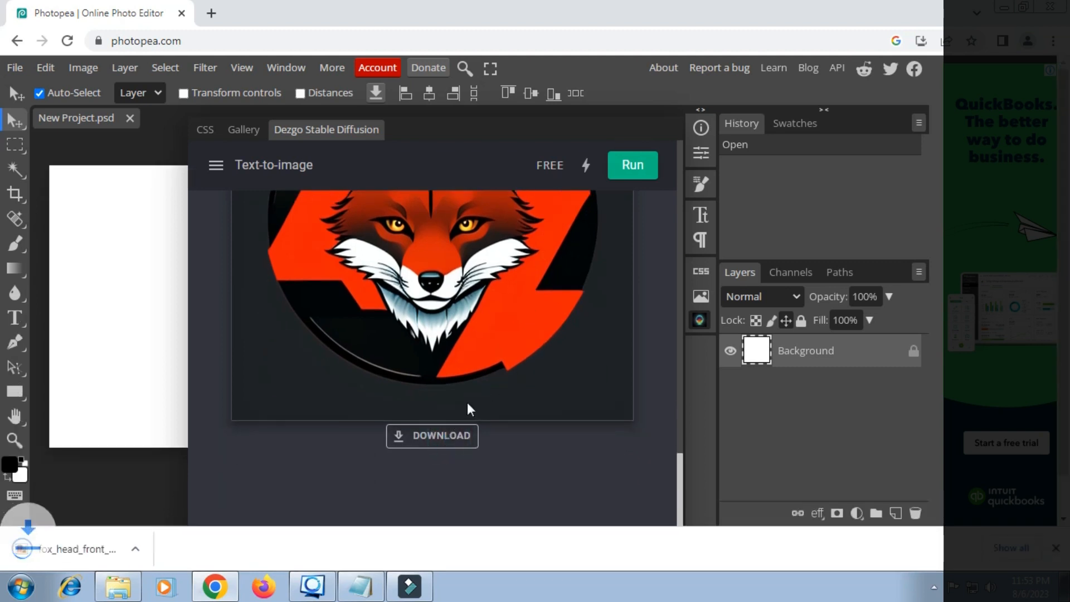
{"action": "scroll", "coordinate": [492, 385], "scroll_direction": "up", "scroll_amount": 6}
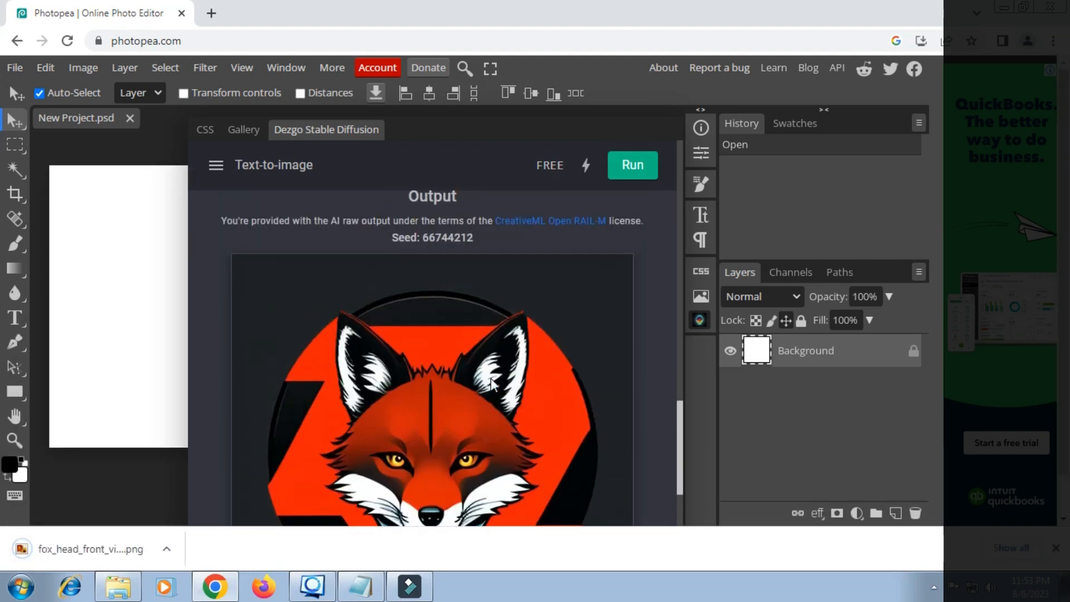
Reopen the Dezgo plugin and switch it to the Upscale tool
{"action": "scroll", "coordinate": [493, 384], "scroll_direction": "down", "scroll_amount": 2}
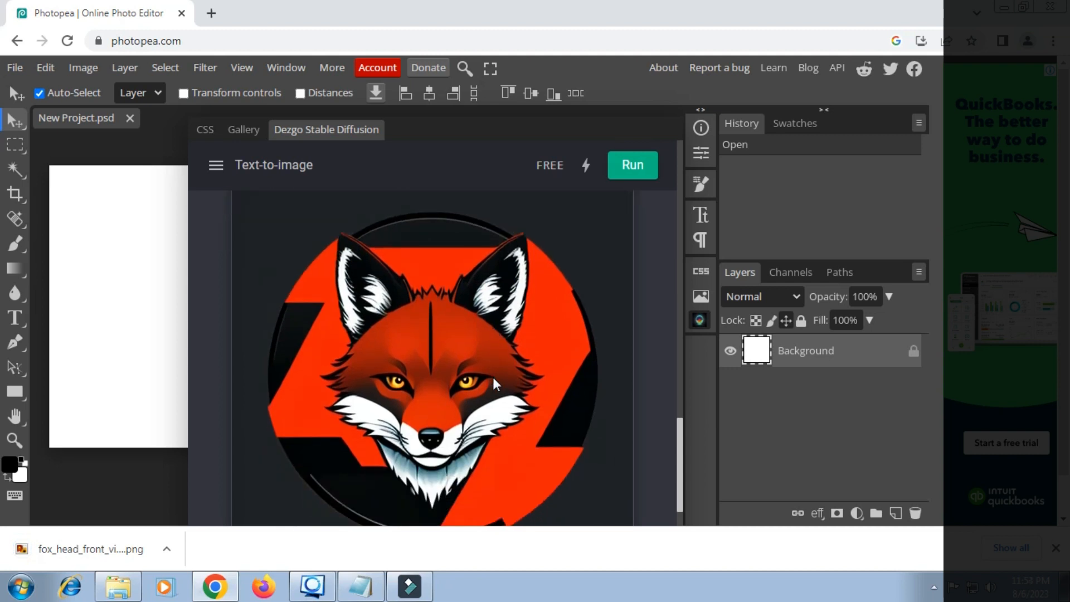
{"action": "left_click", "coordinate": [703, 322]}
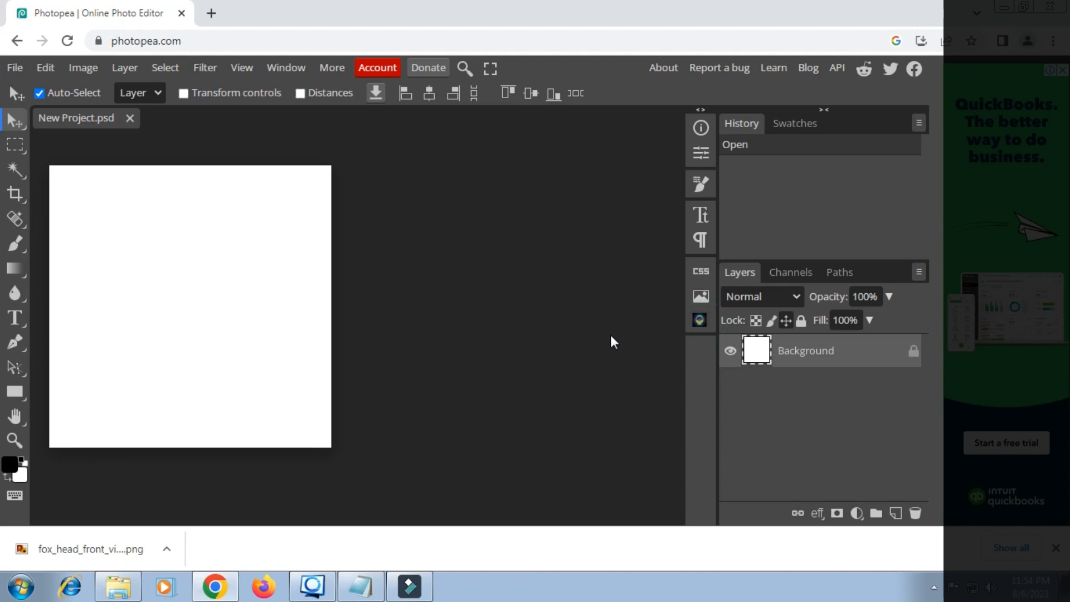
{"action": "left_click", "coordinate": [703, 322]}
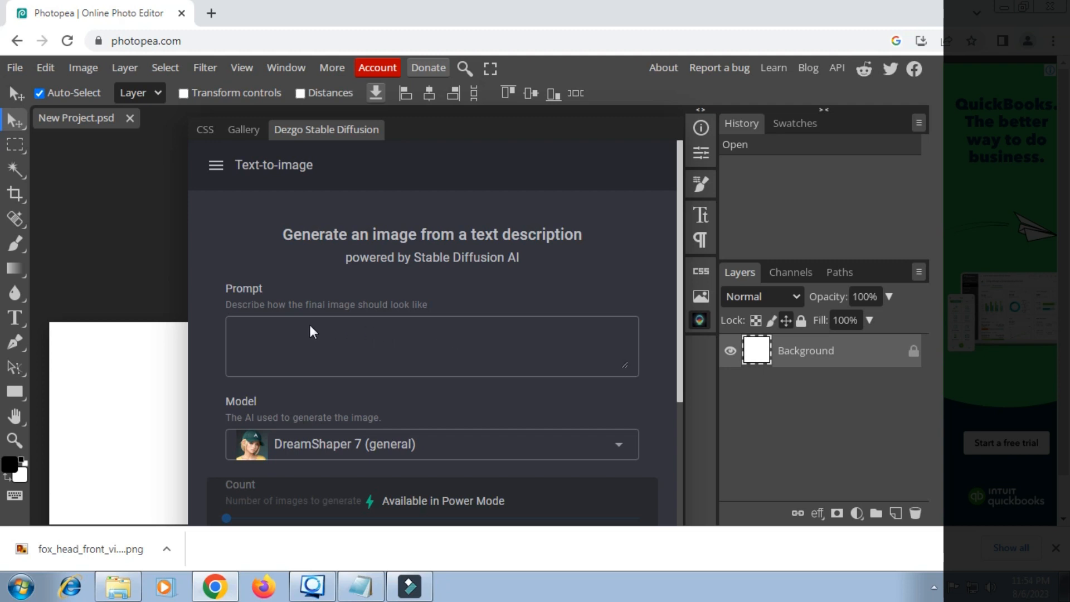
{"action": "left_click", "coordinate": [217, 167]}
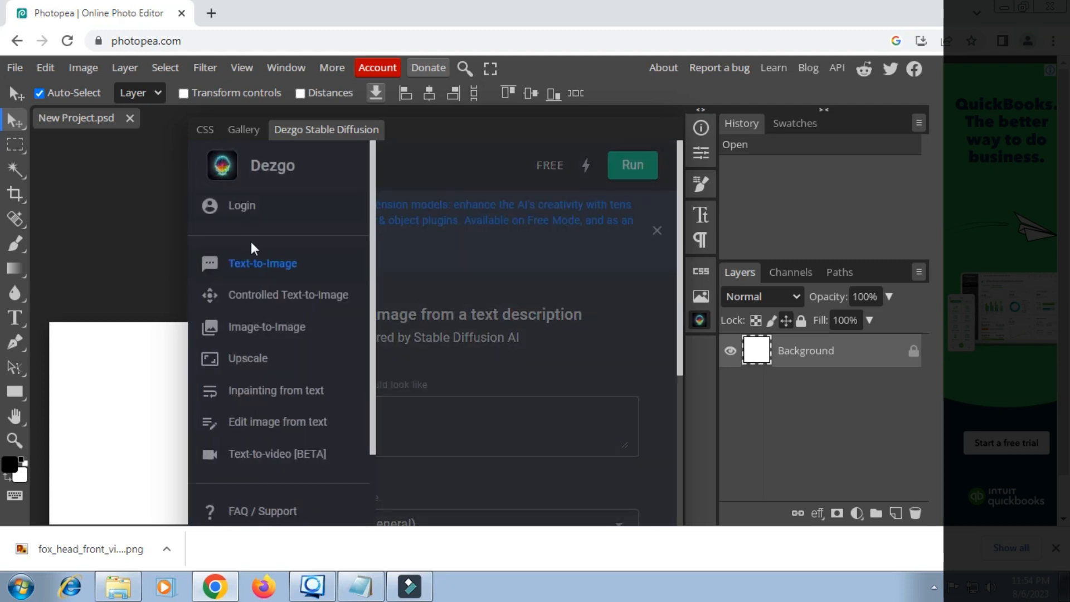
{"action": "left_click", "coordinate": [257, 365]}
{"action": "scroll", "coordinate": [440, 354], "scroll_direction": "down", "scroll_amount": 3}
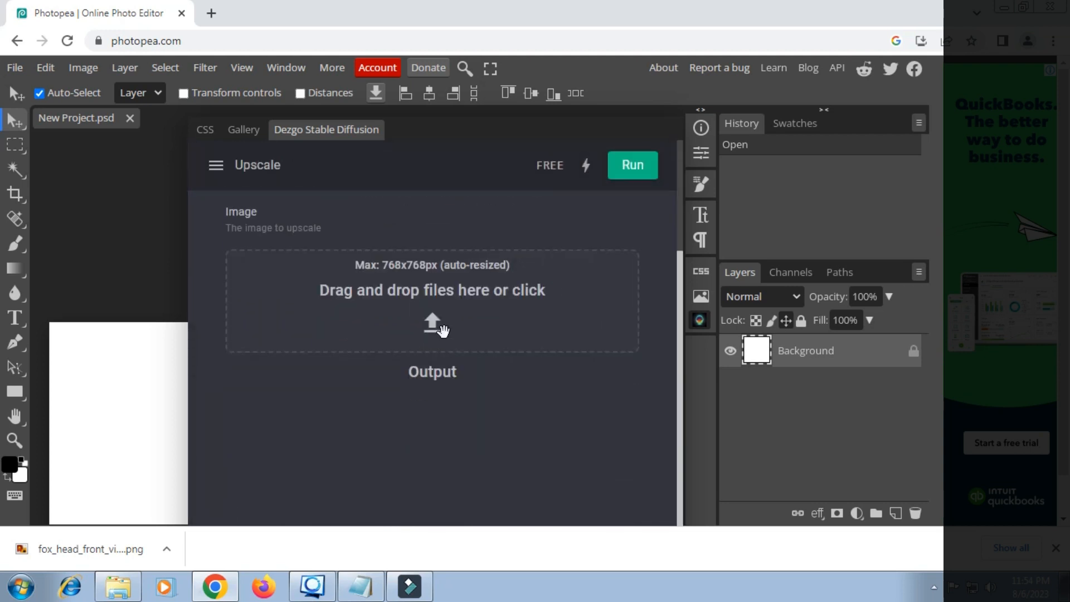
Load the orange fox head logo from the Downloads folder as the image to upscale
{"action": "left_click", "coordinate": [443, 332]}
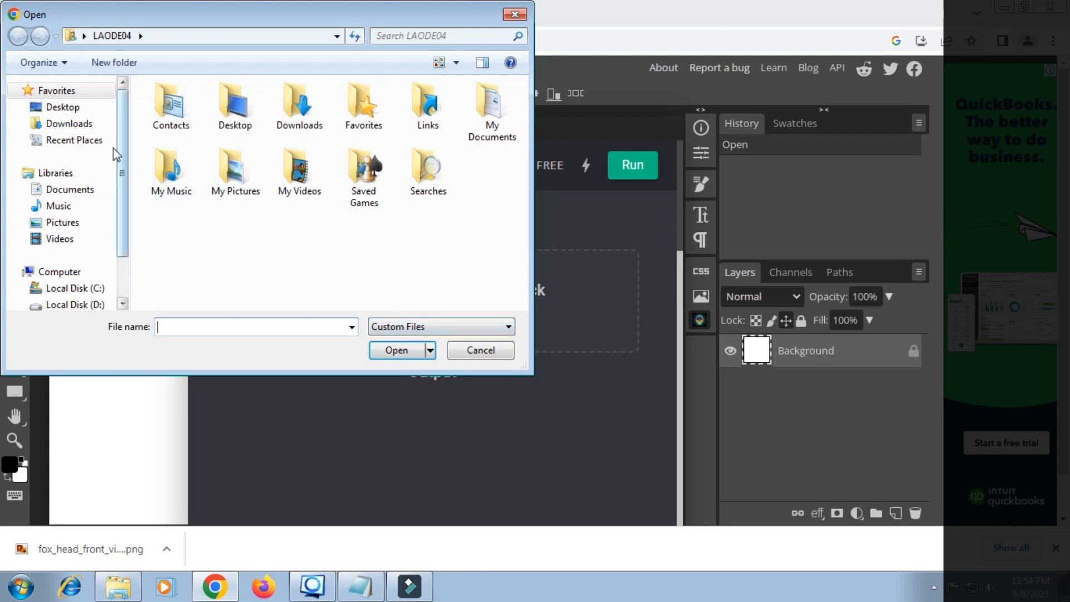
{"action": "left_click", "coordinate": [89, 124]}
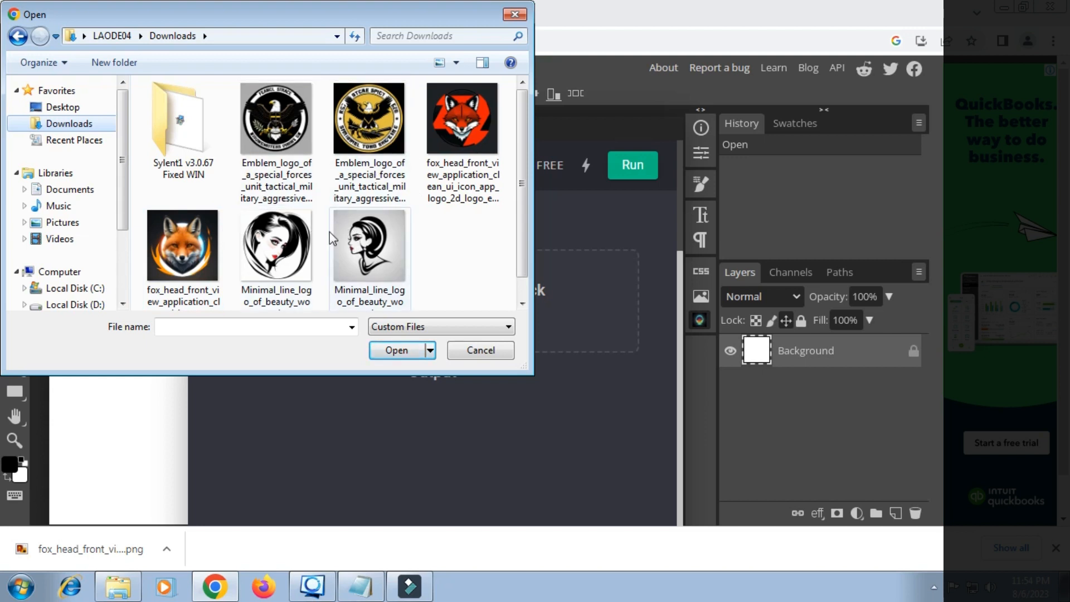
{"action": "left_click", "coordinate": [204, 247]}
{"action": "left_click", "coordinate": [396, 350]}
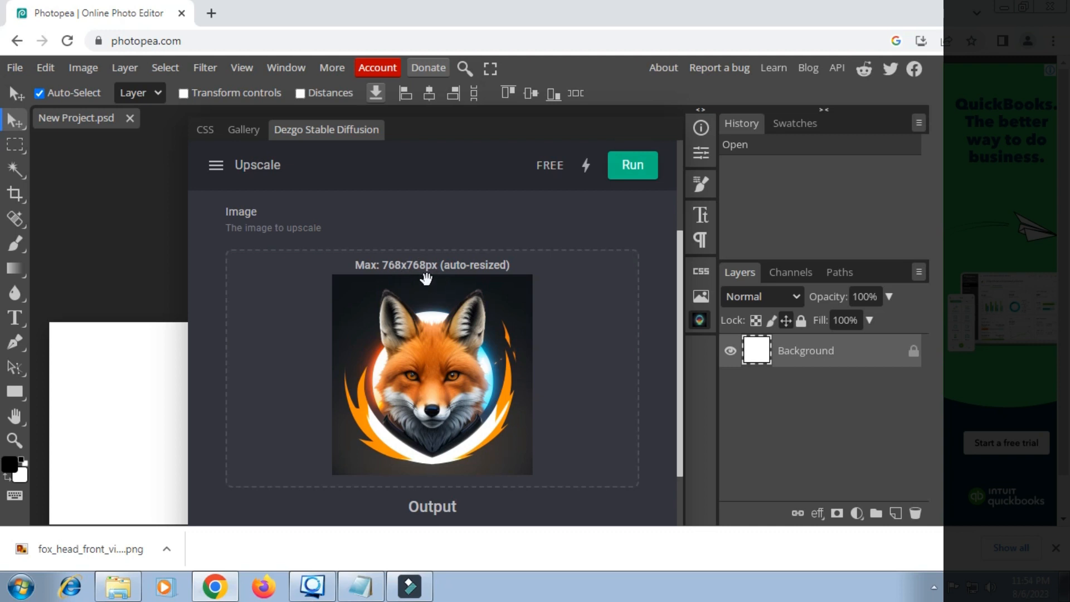
Upscale the orange fox head logo, look over the output and download it
{"action": "scroll", "coordinate": [426, 278], "scroll_direction": "down", "scroll_amount": 3}
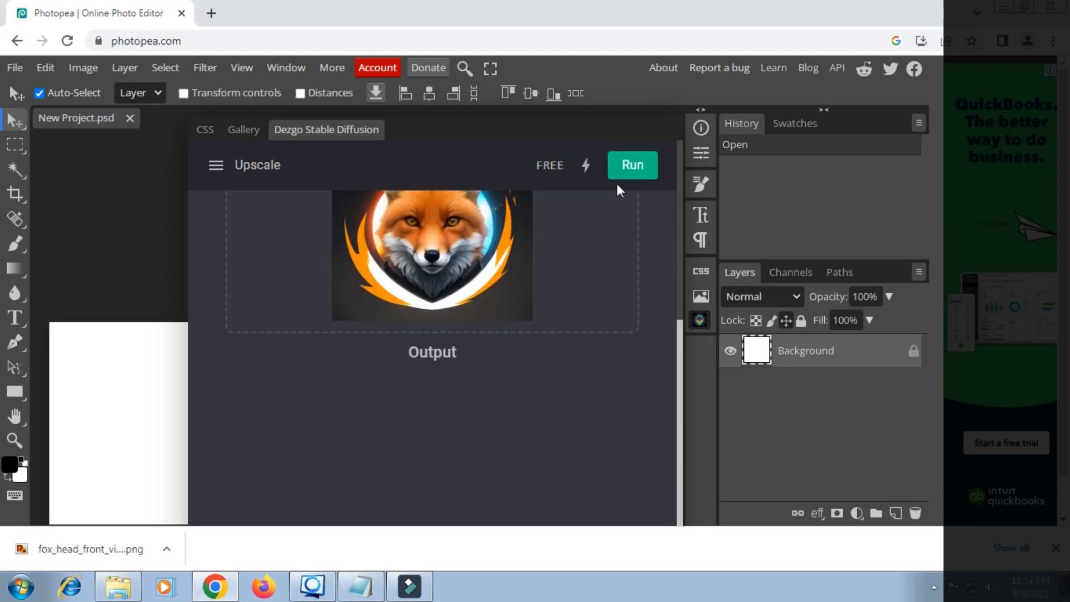
{"action": "left_click", "coordinate": [632, 173]}
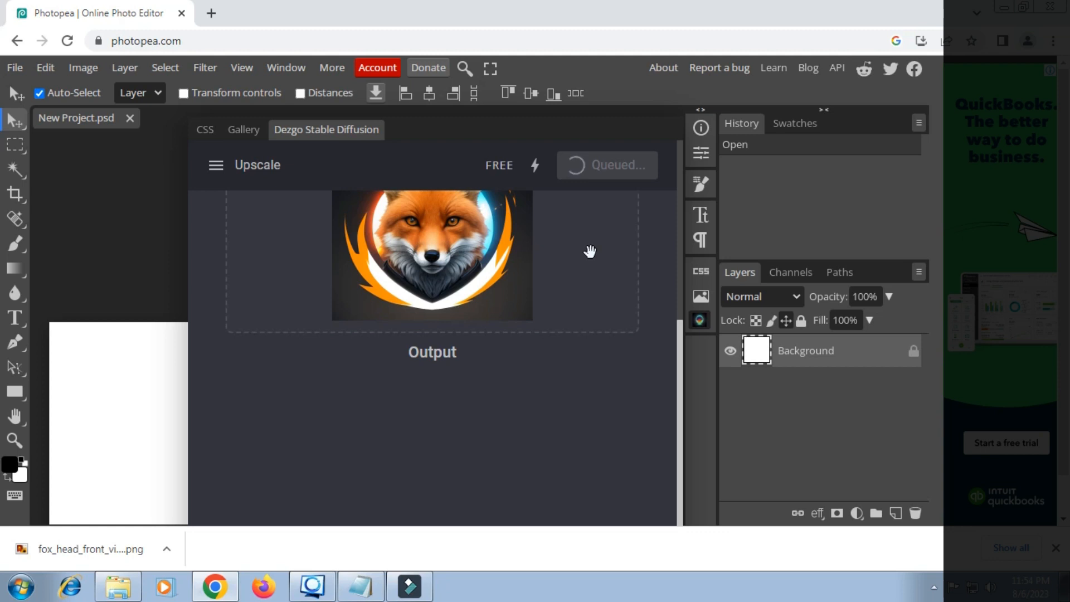
{"action": "scroll", "coordinate": [589, 252], "scroll_direction": "up", "scroll_amount": 2}
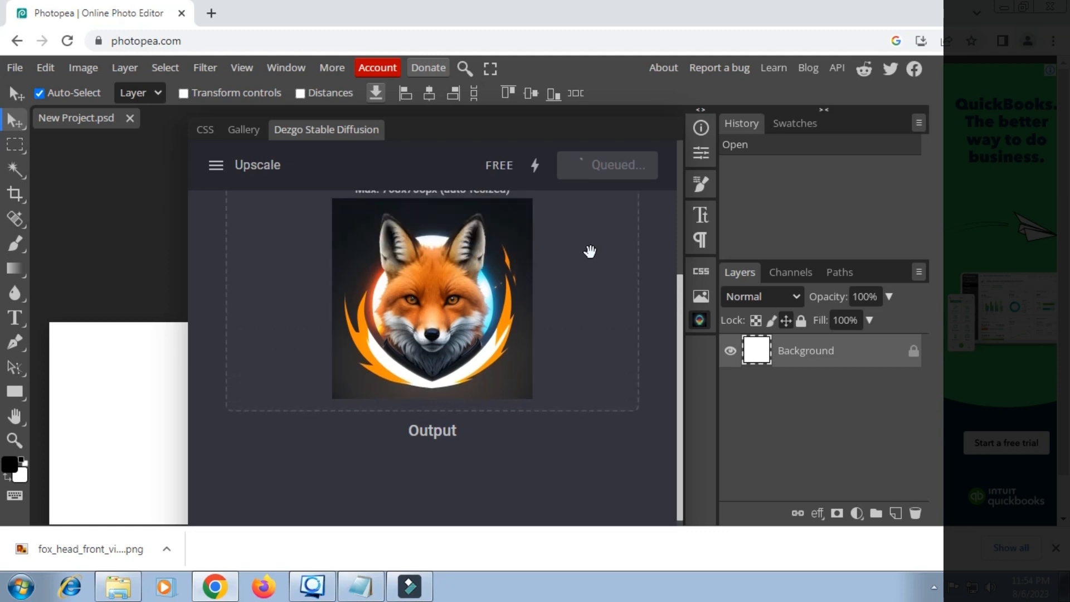
{"action": "scroll", "coordinate": [589, 251], "scroll_direction": "up", "scroll_amount": 2}
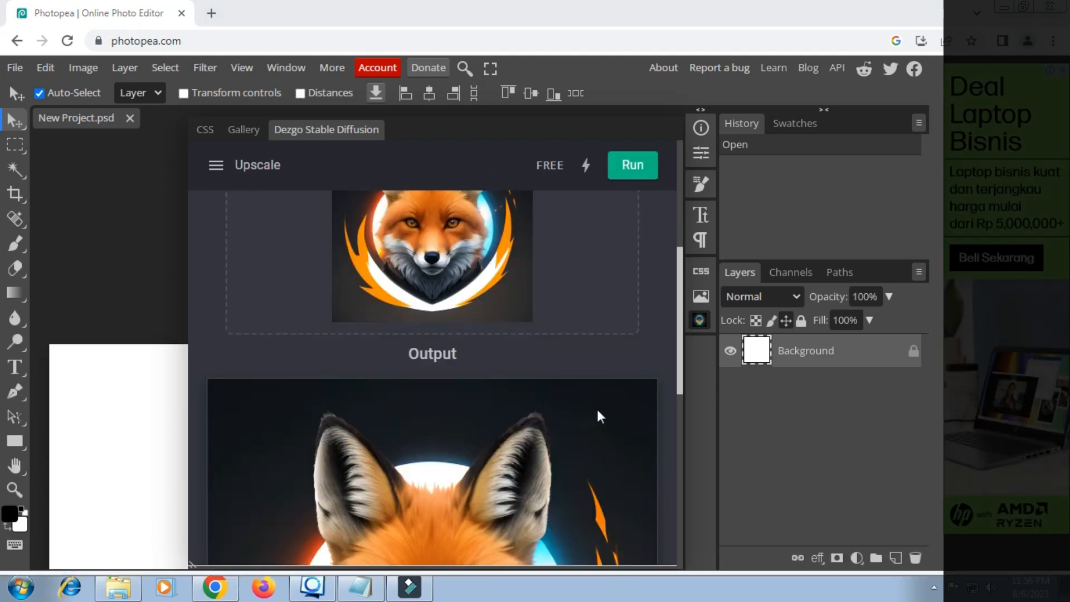
{"action": "scroll", "coordinate": [550, 379], "scroll_direction": "down", "scroll_amount": 5}
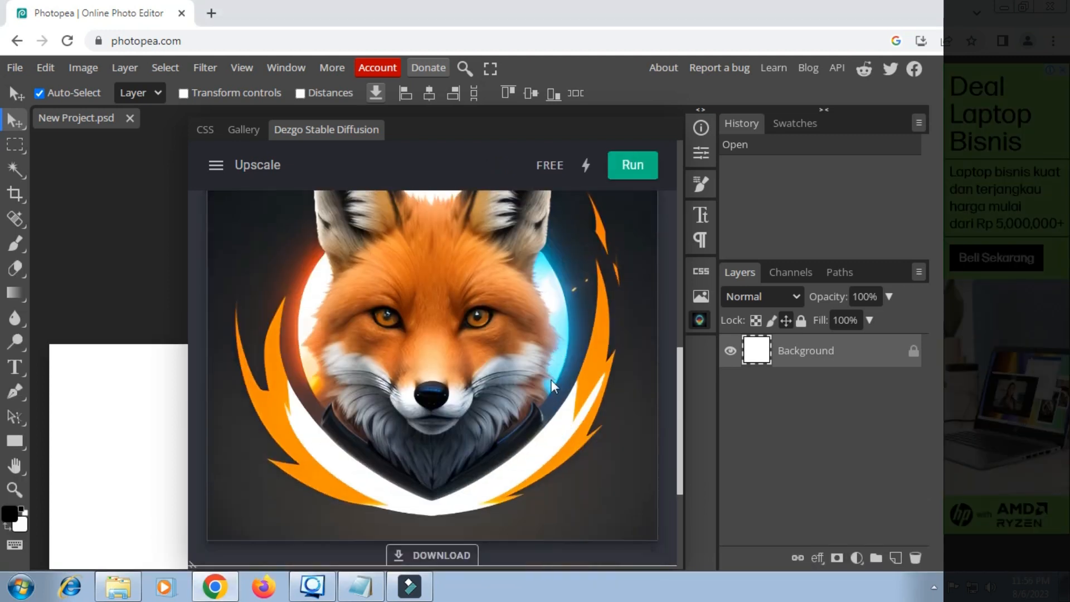
{"action": "scroll", "coordinate": [460, 396], "scroll_direction": "down", "scroll_amount": 1}
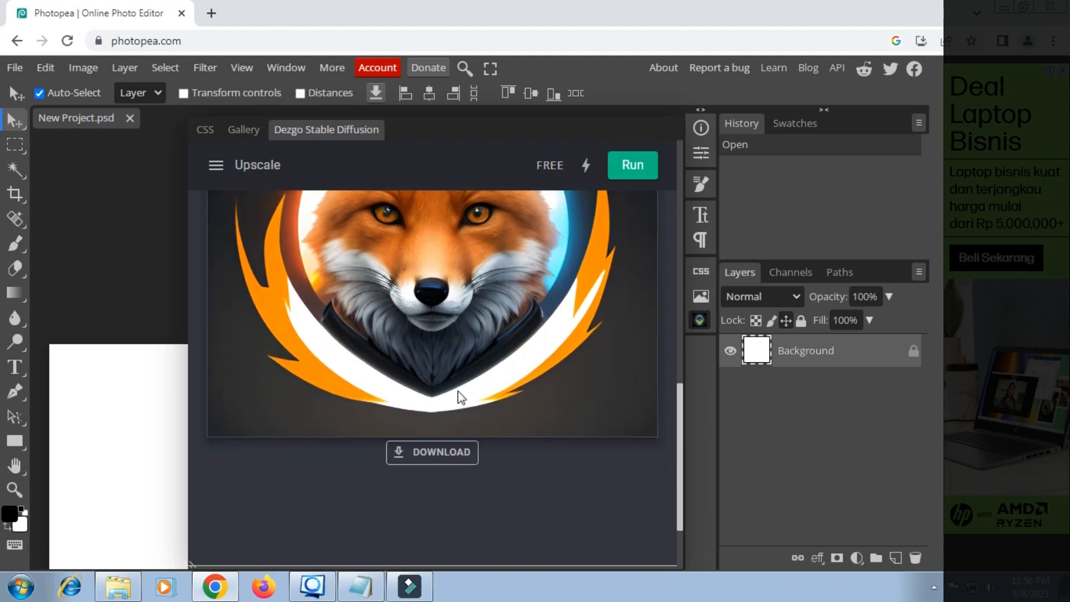
{"action": "left_click", "coordinate": [435, 452]}
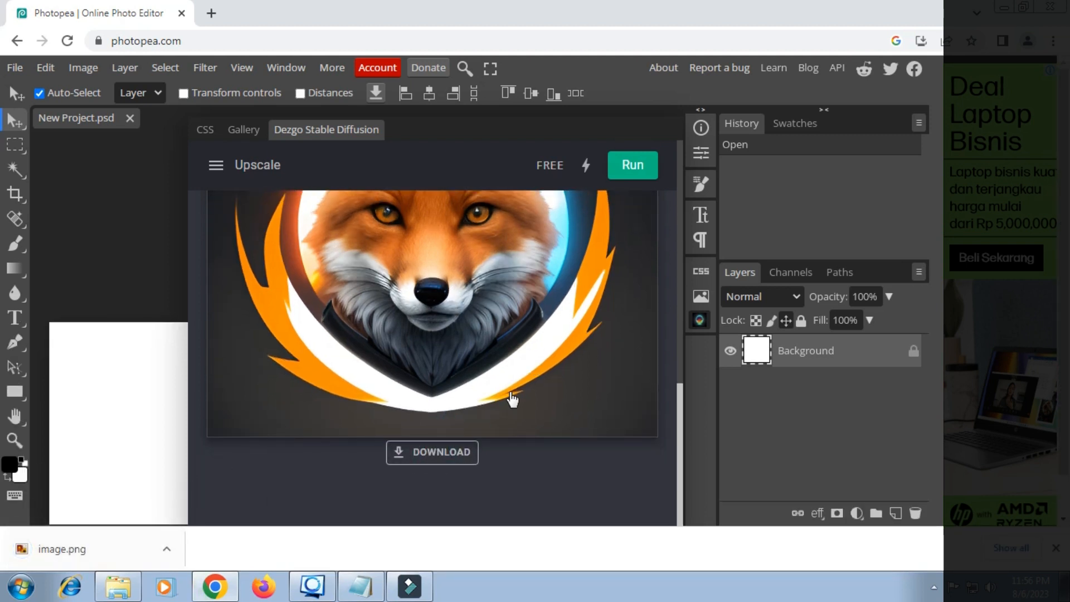
Place the upscaled fox file "image" from the Downloads folder into the blank project and move its layer above Background
{"action": "left_click", "coordinate": [703, 326]}
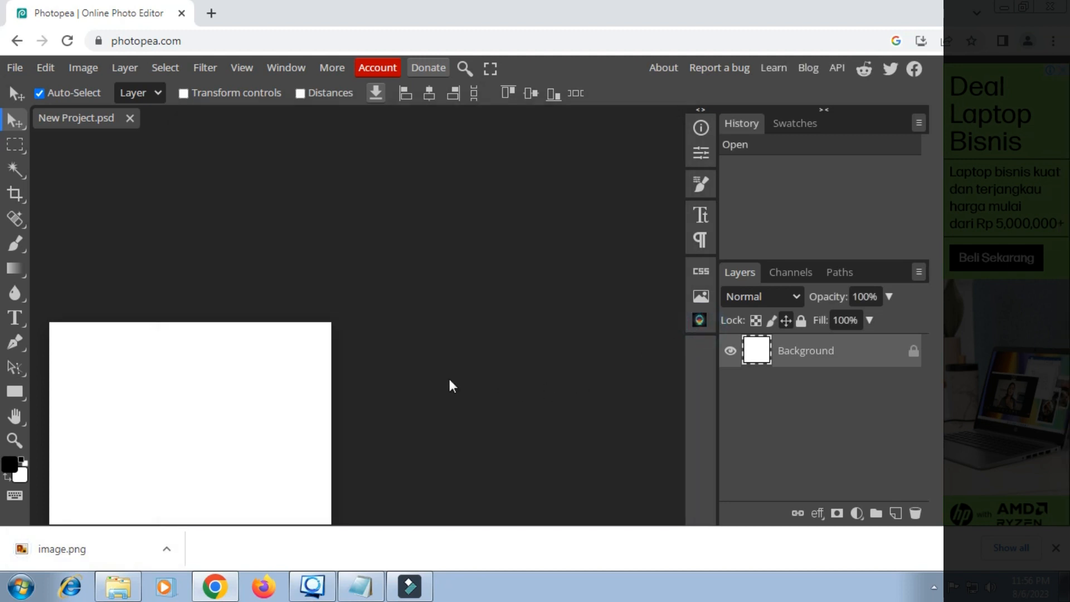
{"action": "left_click", "coordinate": [362, 360]}
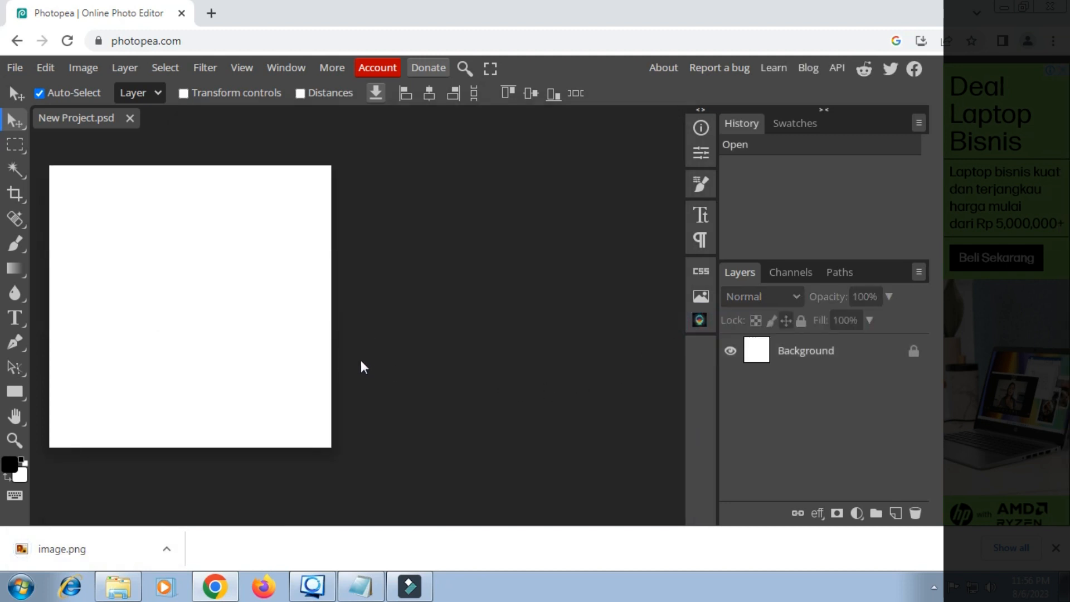
{"action": "left_click", "coordinate": [15, 417]}
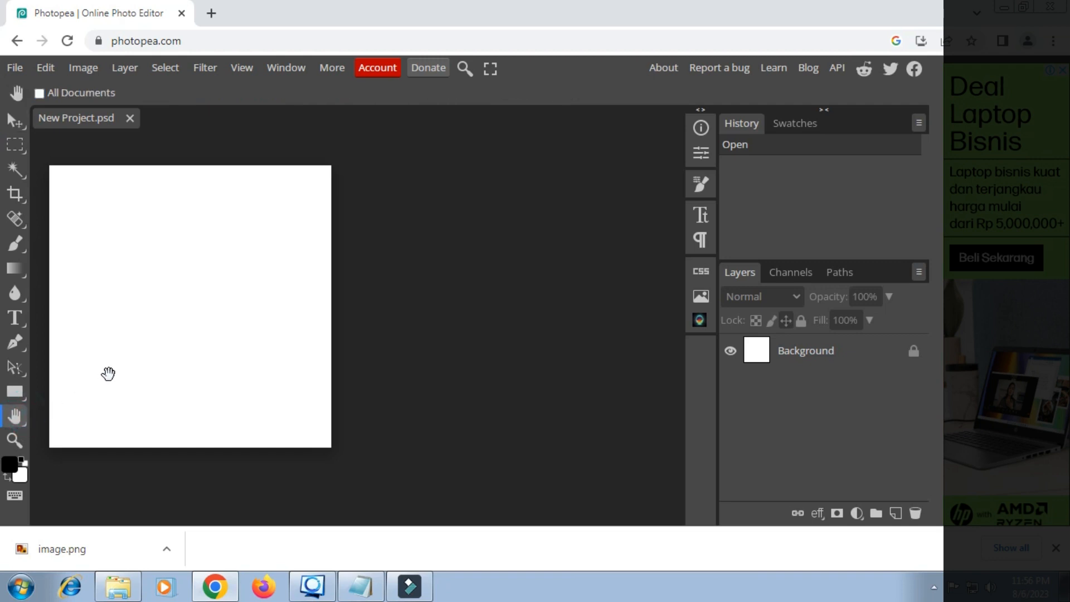
{"action": "left_click_drag", "start_coordinate": [109, 374], "coordinate": [251, 382]}
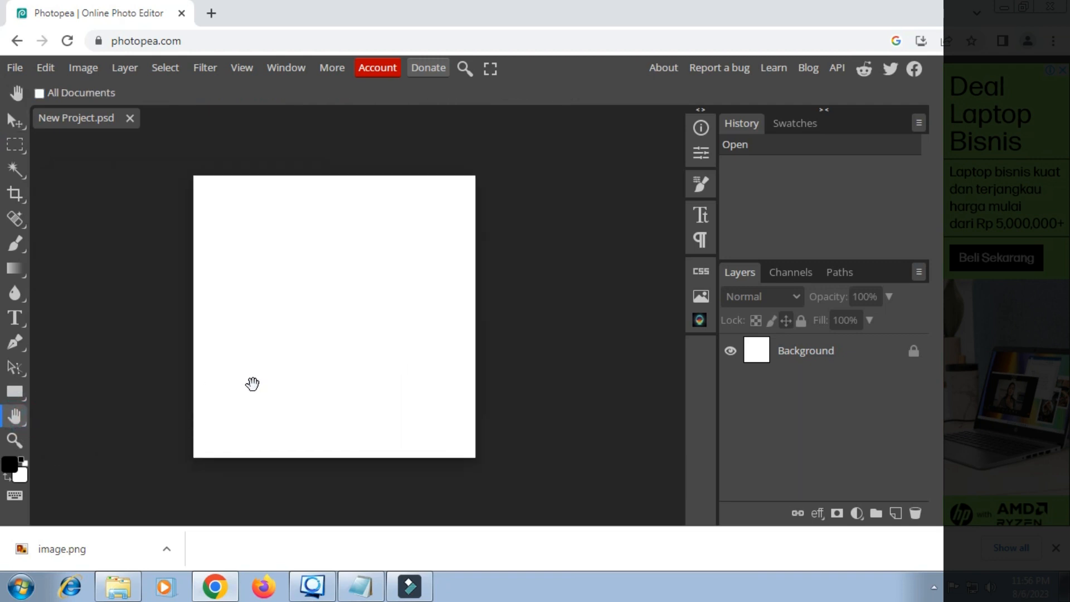
{"action": "left_click", "coordinate": [118, 585]}
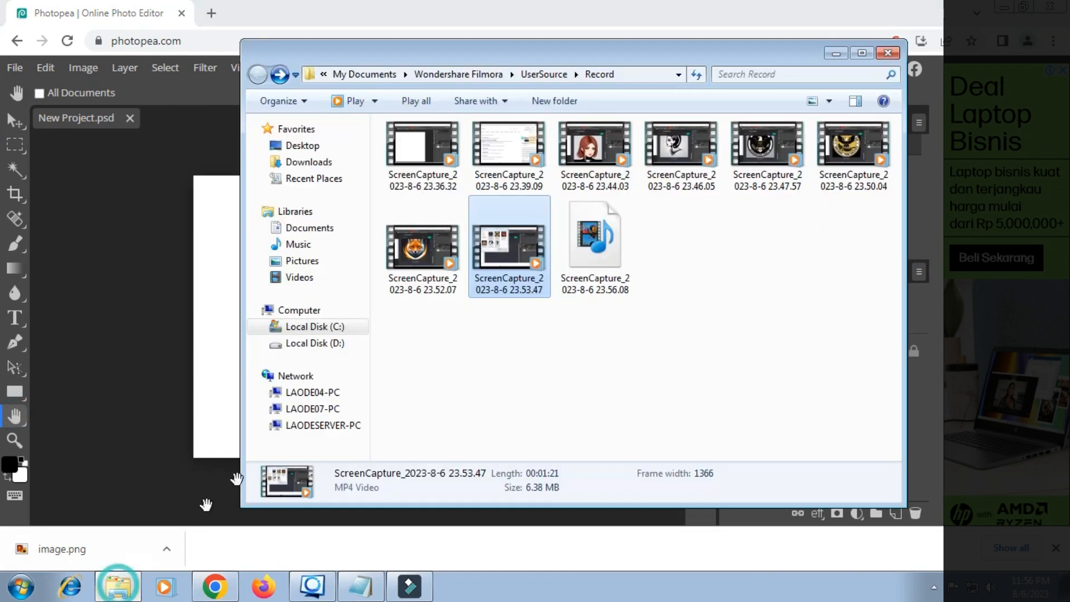
{"action": "left_click", "coordinate": [316, 161]}
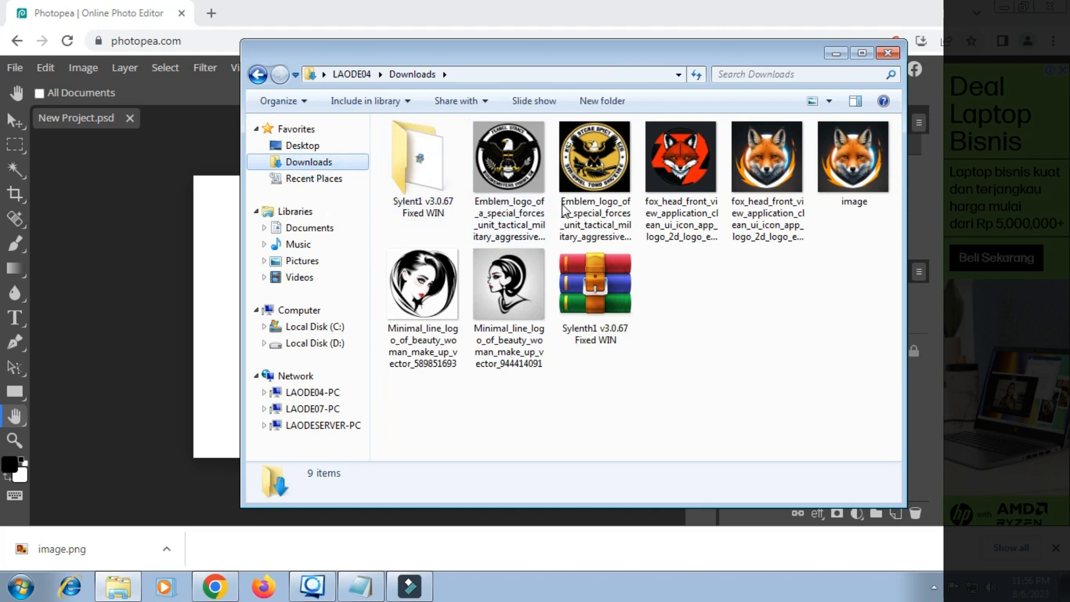
{"action": "left_click", "coordinate": [833, 173]}
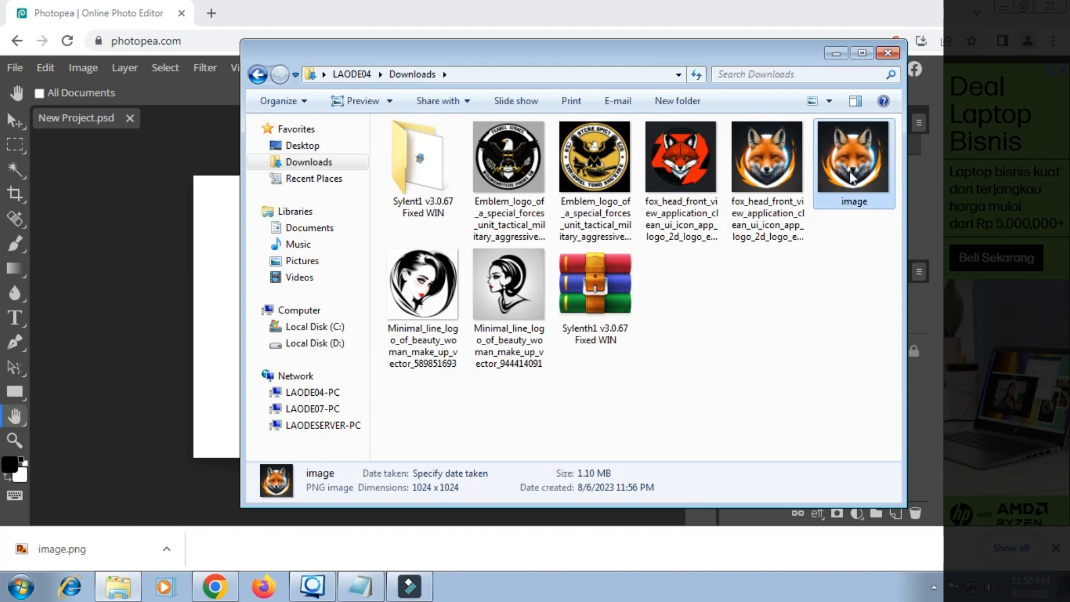
{"action": "left_click_drag", "start_coordinate": [190, 323], "coordinate": [189, 321]}
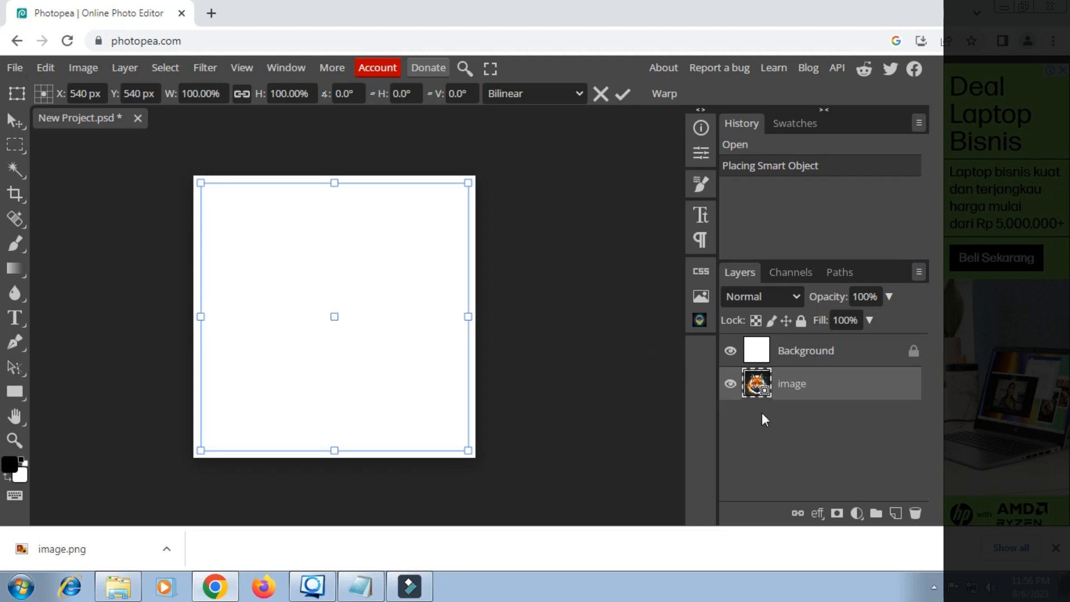
{"action": "left_click_drag", "start_coordinate": [799, 391], "coordinate": [795, 351]}
{"action": "key", "text": "h"}
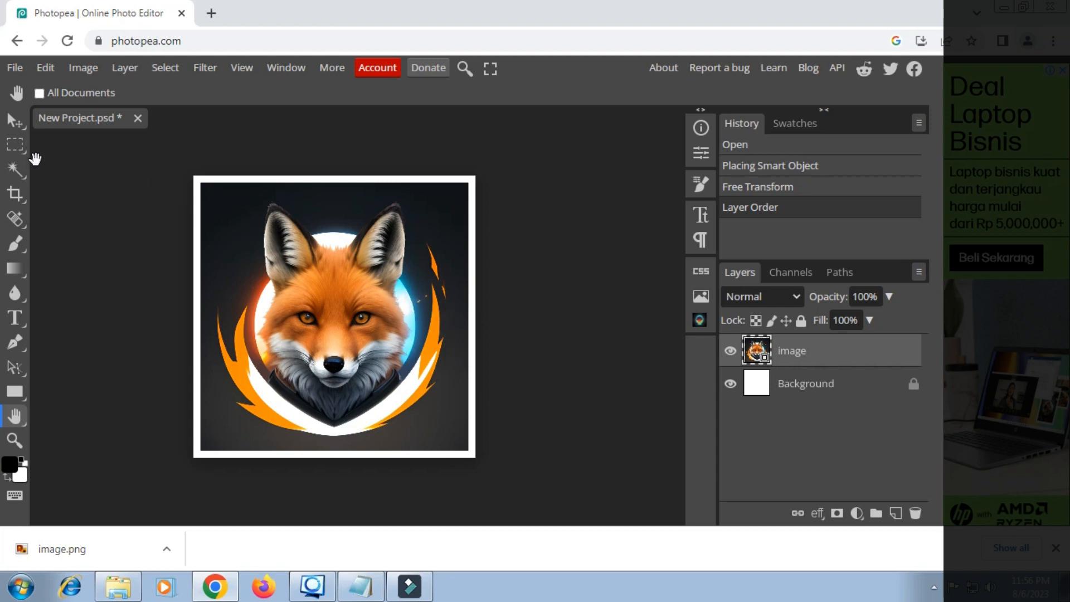
Scale the fox image layer proportionally to 107% with Free Transform so it covers the whole canvas
{"action": "left_click", "coordinate": [18, 146]}
{"action": "right_click", "coordinate": [273, 245]}
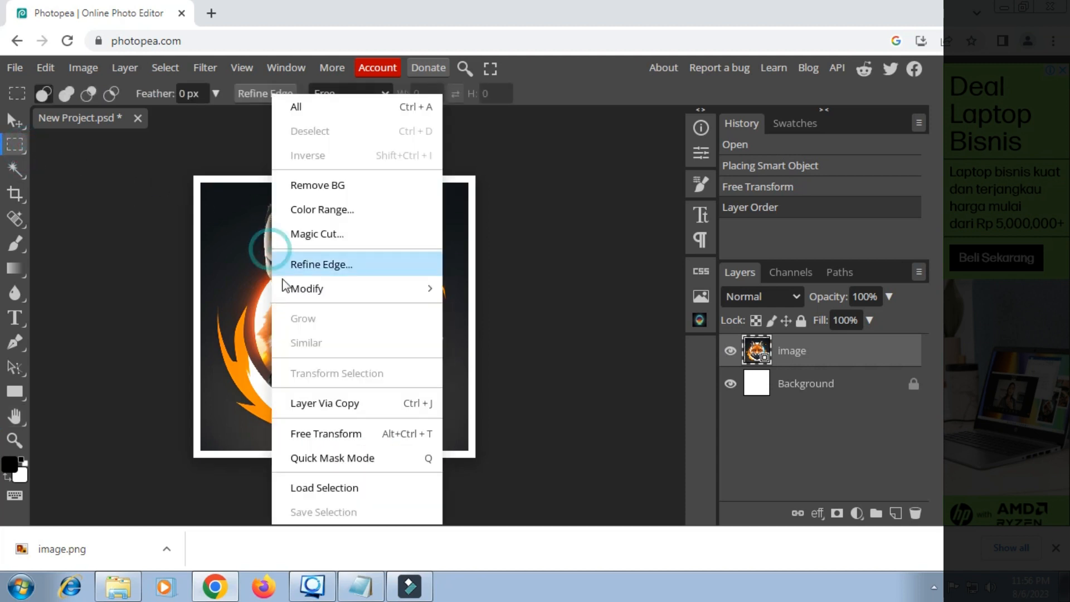
{"action": "left_click", "coordinate": [317, 435]}
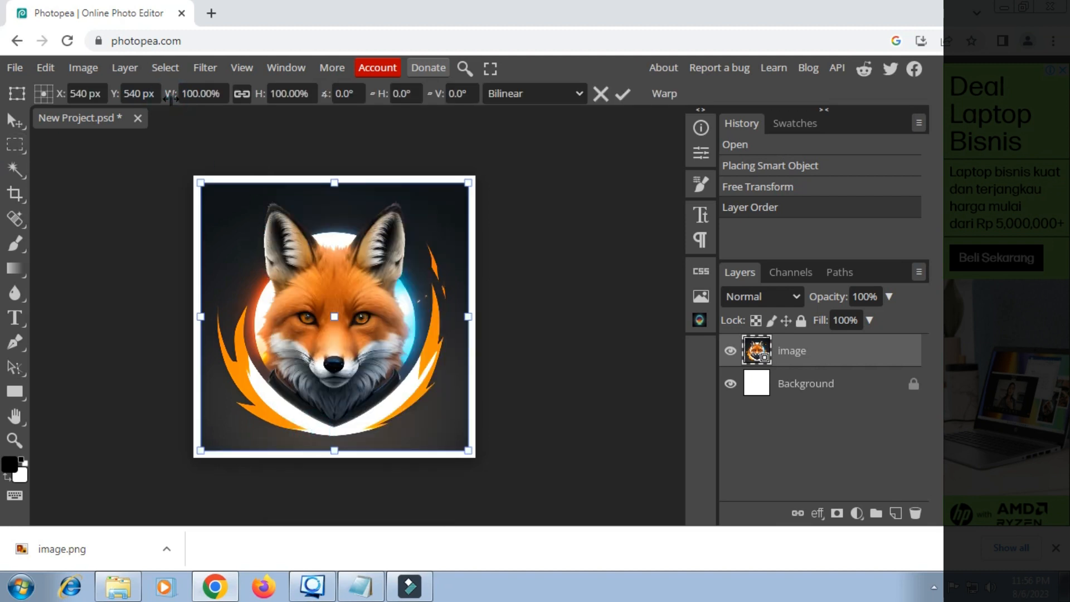
{"action": "left_click_drag", "start_coordinate": [170, 98], "coordinate": [175, 99]}
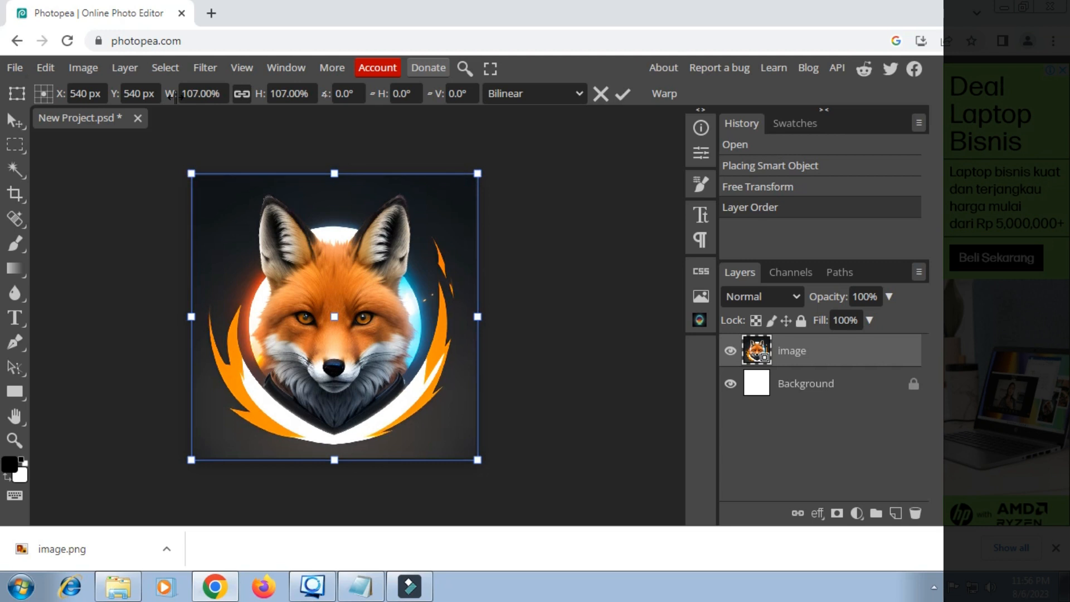
{"action": "left_click", "coordinate": [622, 95]}
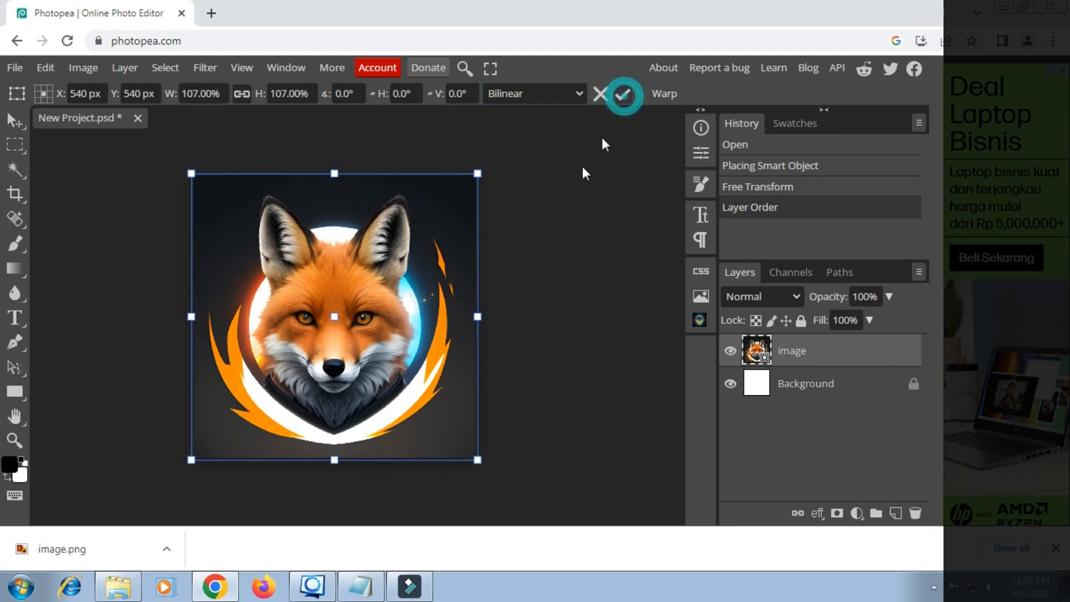
Export the fox logo as a 1080 x 1080 px JPG named New Project with 100% quality
{"action": "scroll", "coordinate": [356, 270], "scroll_direction": "down", "scroll_amount": 2}
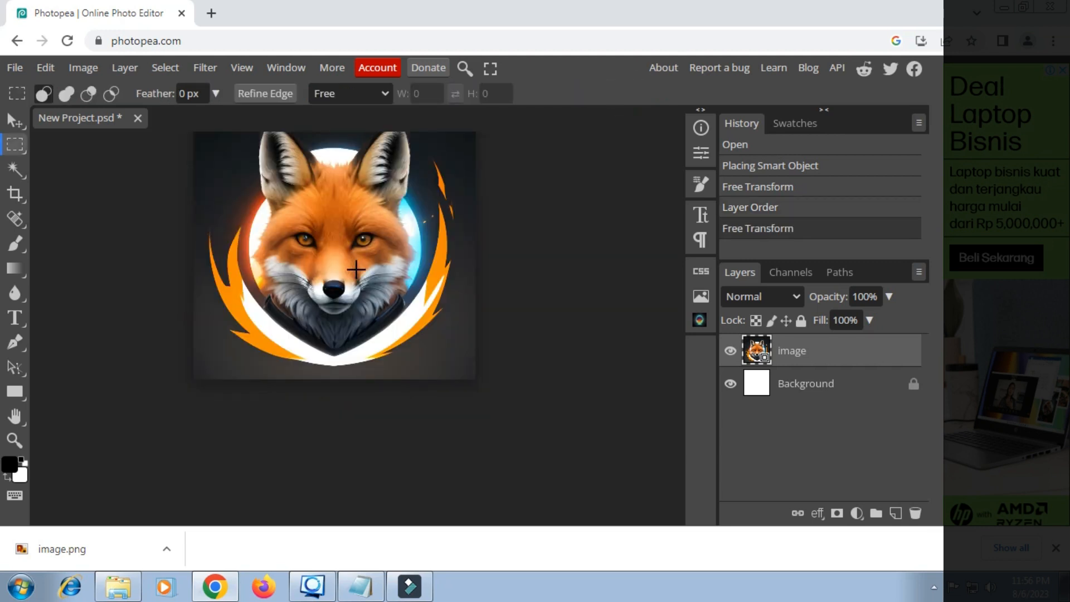
{"action": "left_click", "coordinate": [15, 67]}
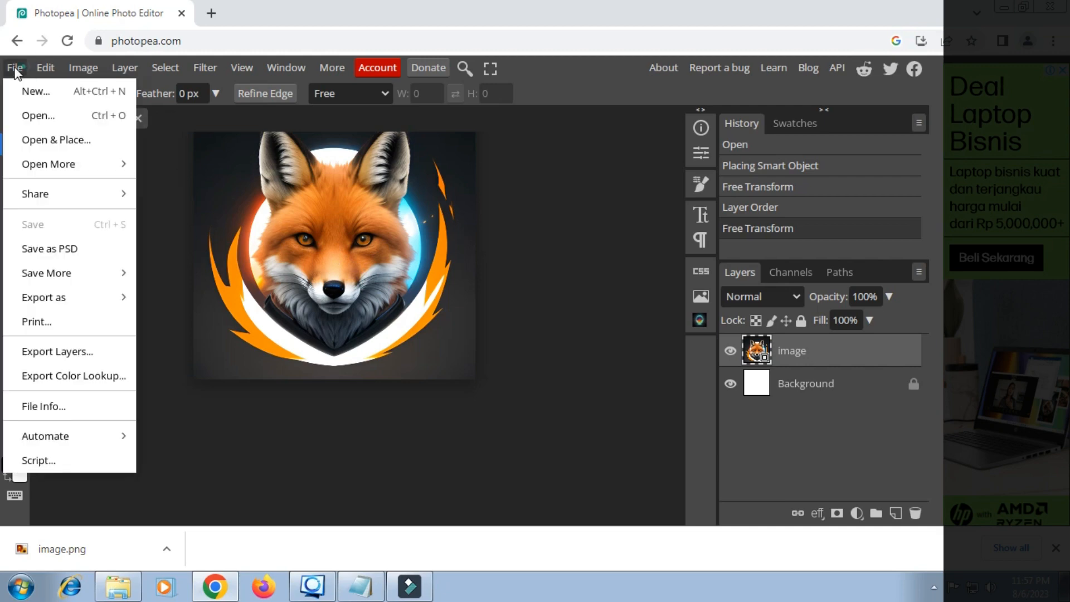
{"action": "mouse_move", "coordinate": [74, 297]}
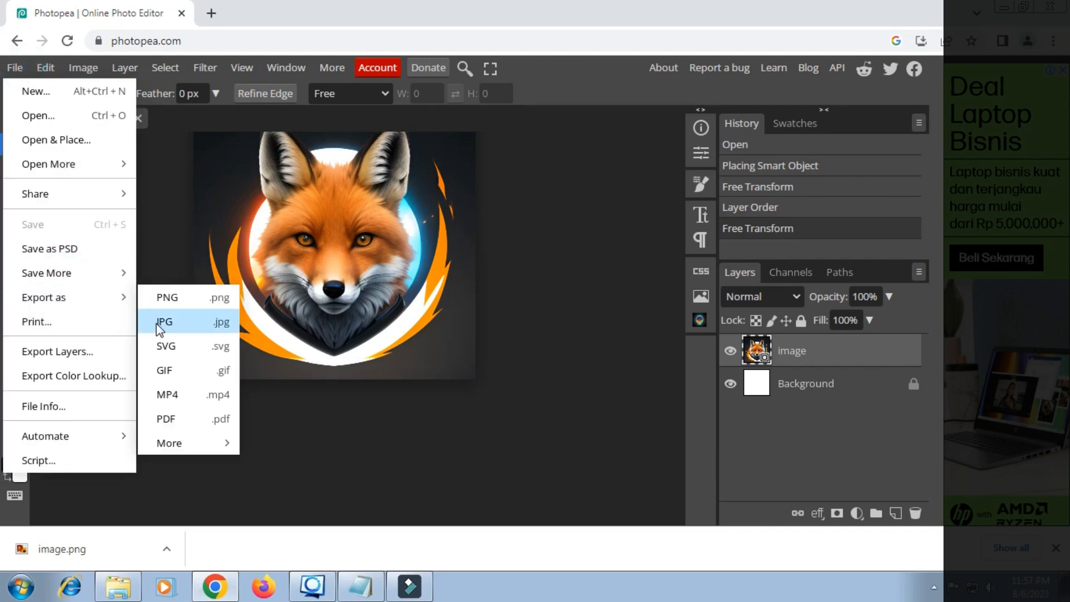
{"action": "left_click", "coordinate": [156, 323]}
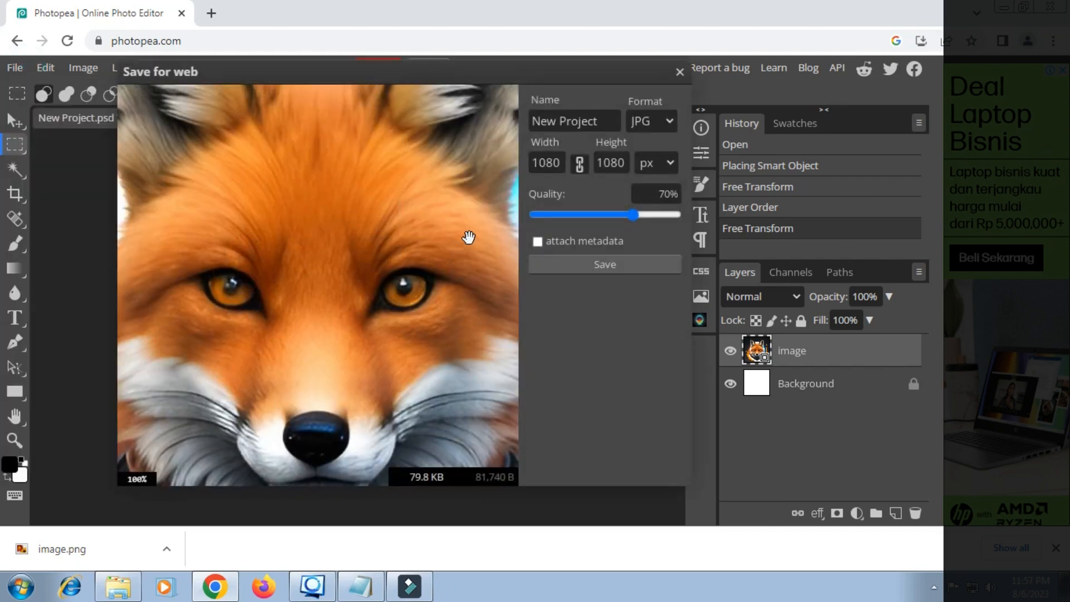
{"action": "left_click", "coordinate": [595, 128]}
{"action": "left_click_drag", "start_coordinate": [634, 215], "coordinate": [677, 225]}
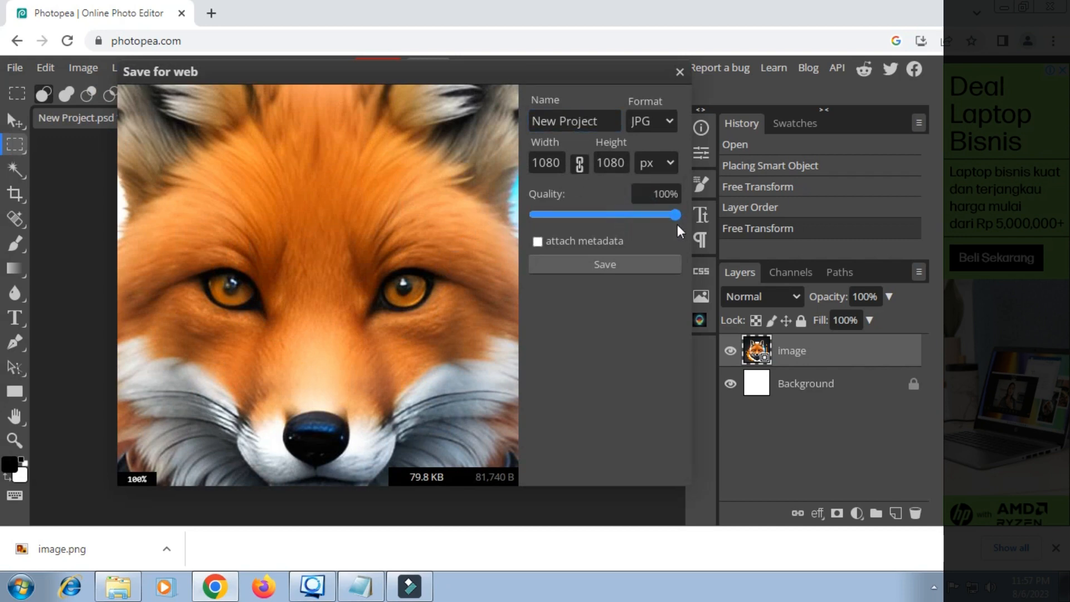
{"action": "left_click", "coordinate": [614, 265]}
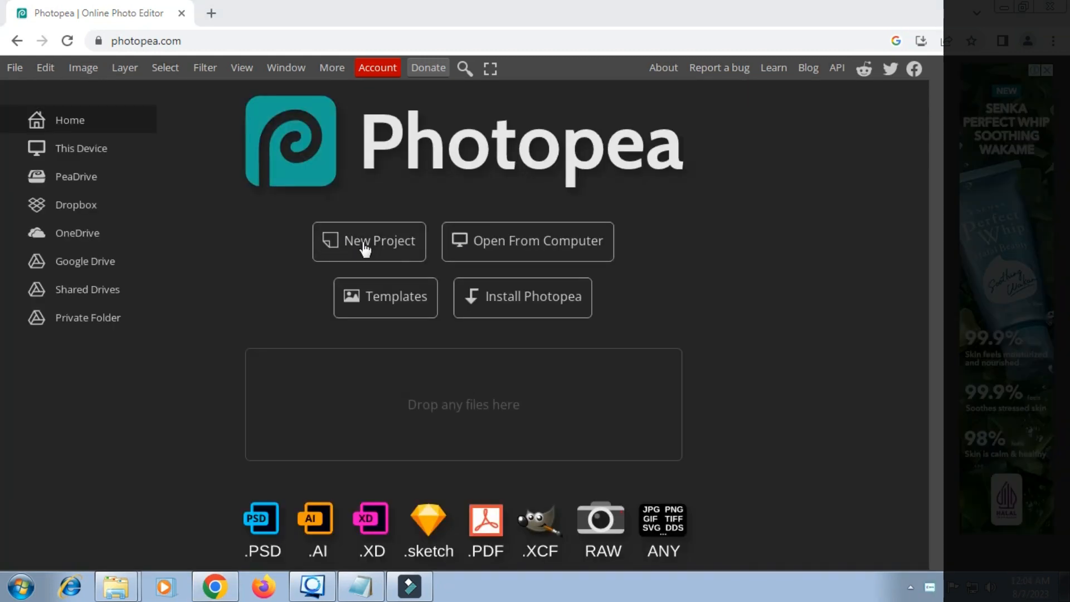
Start a new project from the green "What Is Love?" flower template, with photo templates excluded from the template list
{"action": "left_click", "coordinate": [365, 250]}
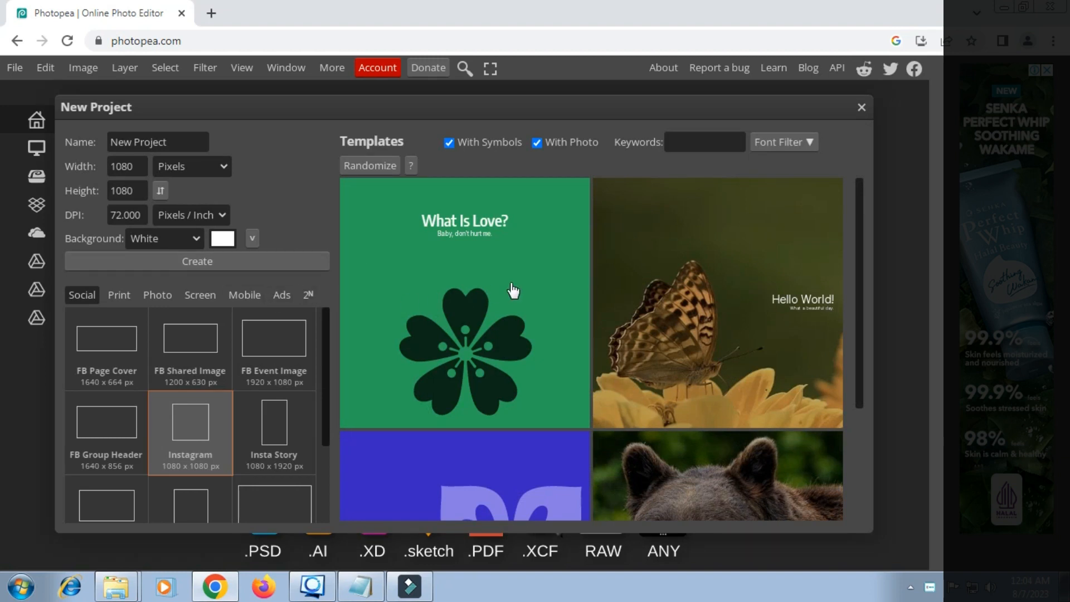
{"action": "scroll", "coordinate": [512, 290], "scroll_direction": "down", "scroll_amount": 3}
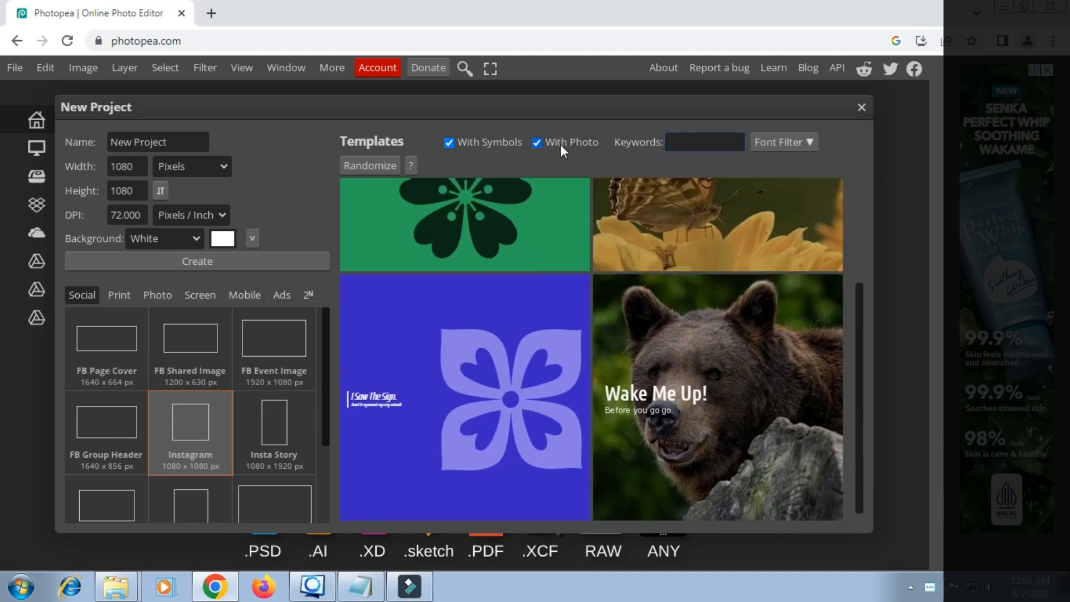
{"action": "left_click", "coordinate": [537, 143]}
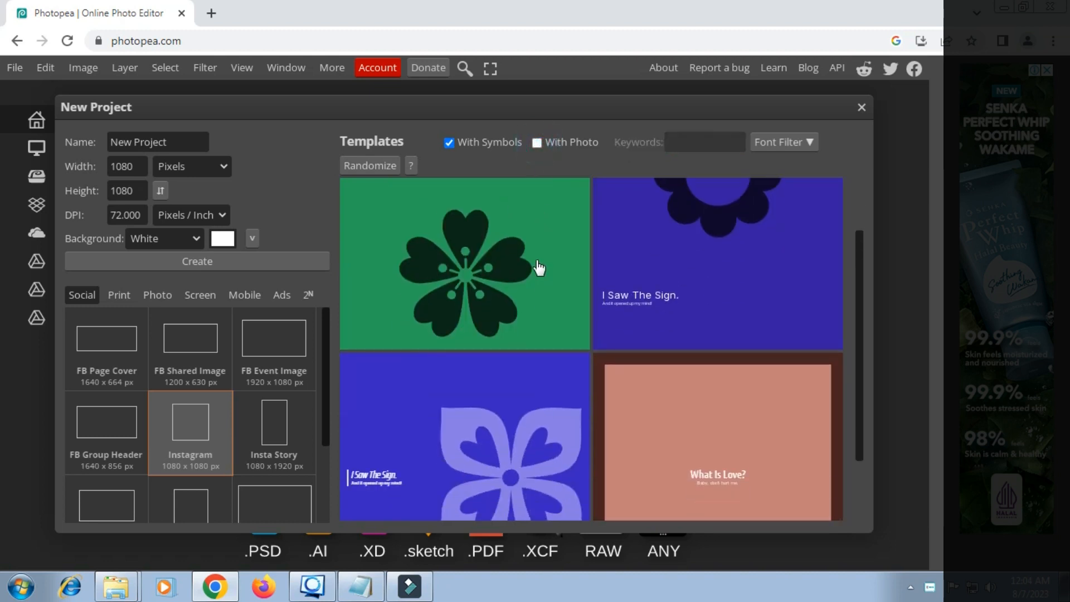
{"action": "scroll", "coordinate": [538, 267], "scroll_direction": "down", "scroll_amount": 3}
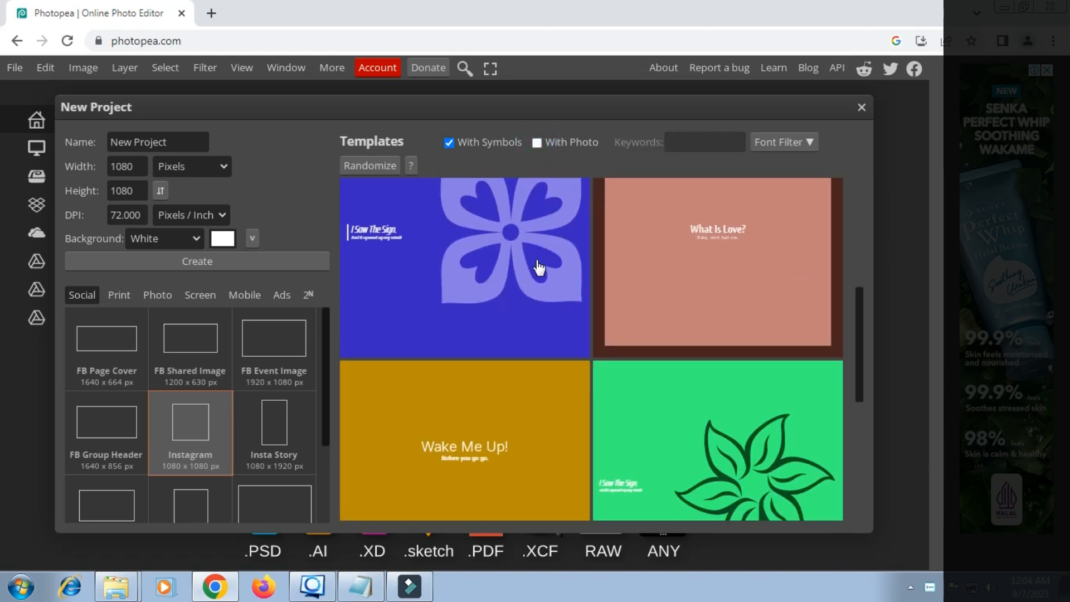
{"action": "scroll", "coordinate": [538, 268], "scroll_direction": "down", "scroll_amount": 2}
{"action": "scroll", "coordinate": [538, 267], "scroll_direction": "up", "scroll_amount": 5}
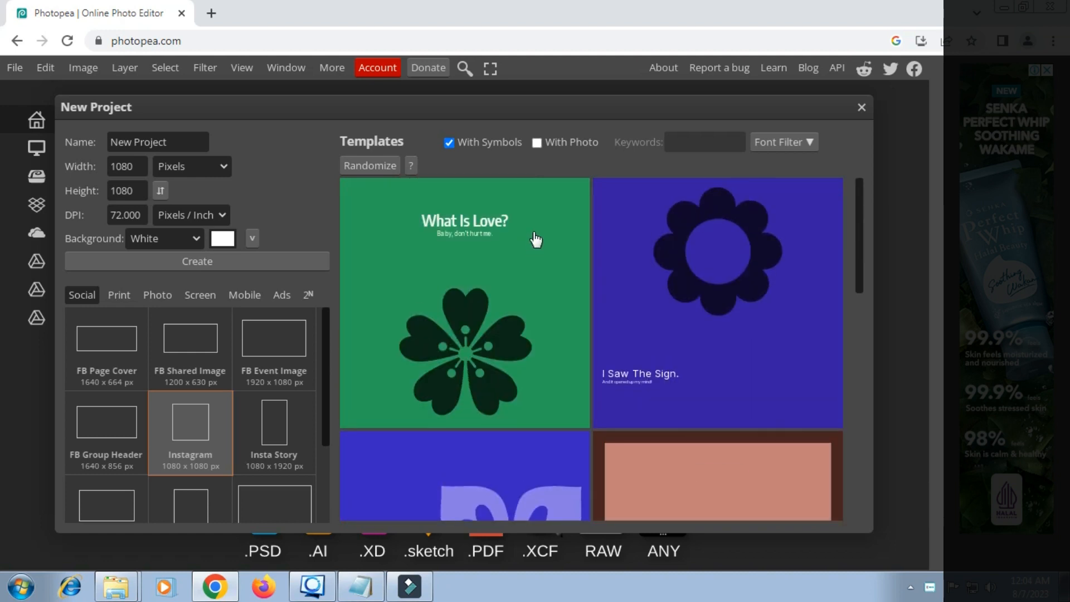
{"action": "scroll", "coordinate": [532, 245], "scroll_direction": "down", "scroll_amount": 10}
{"action": "scroll", "coordinate": [536, 239], "scroll_direction": "up", "scroll_amount": 8}
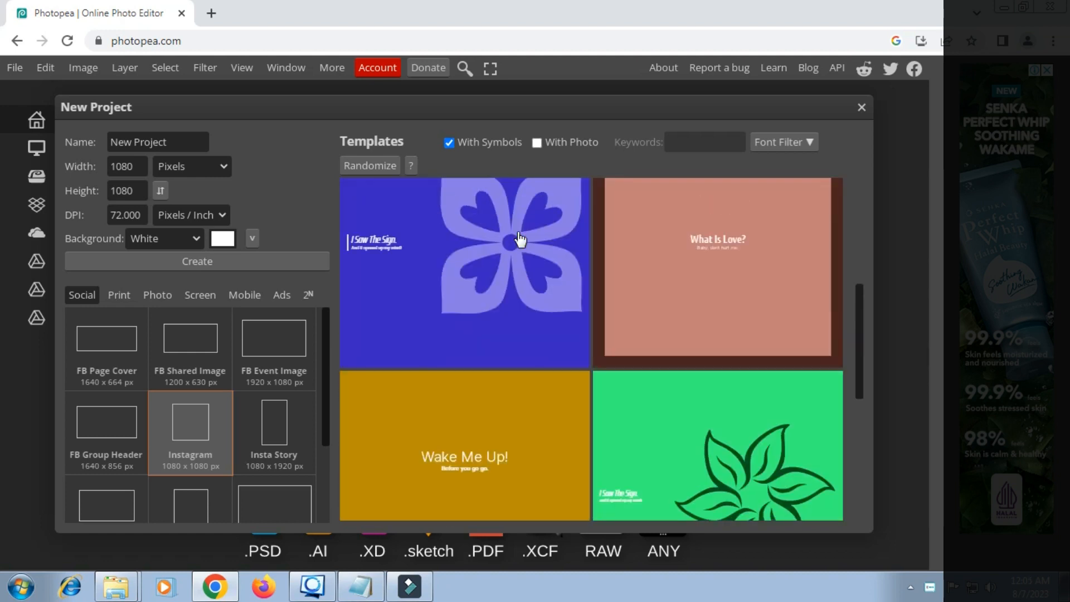
{"action": "scroll", "coordinate": [491, 251], "scroll_direction": "up", "scroll_amount": 2}
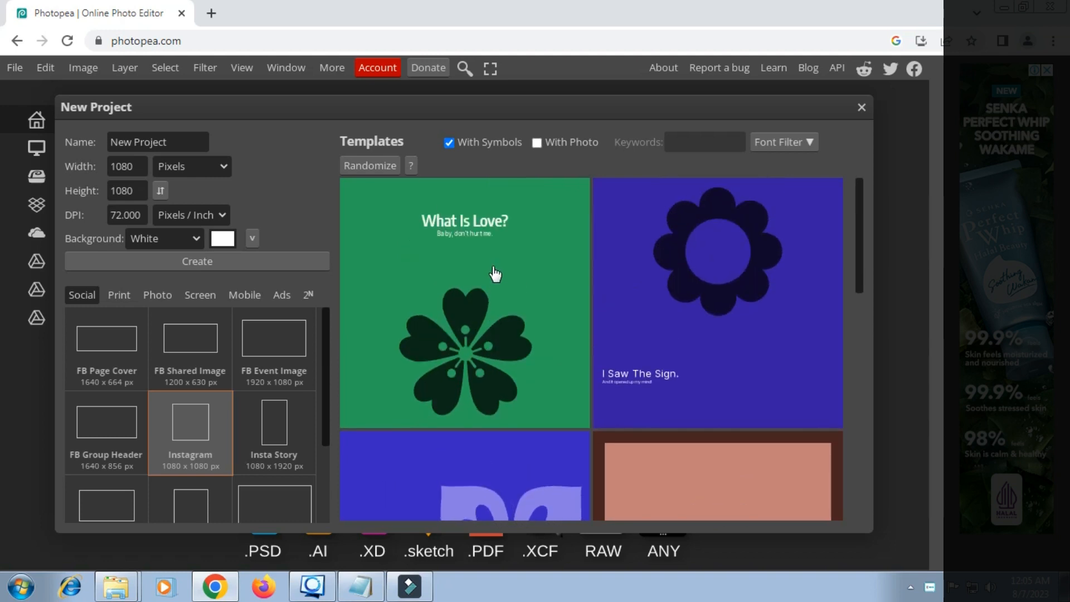
{"action": "left_click", "coordinate": [492, 271]}
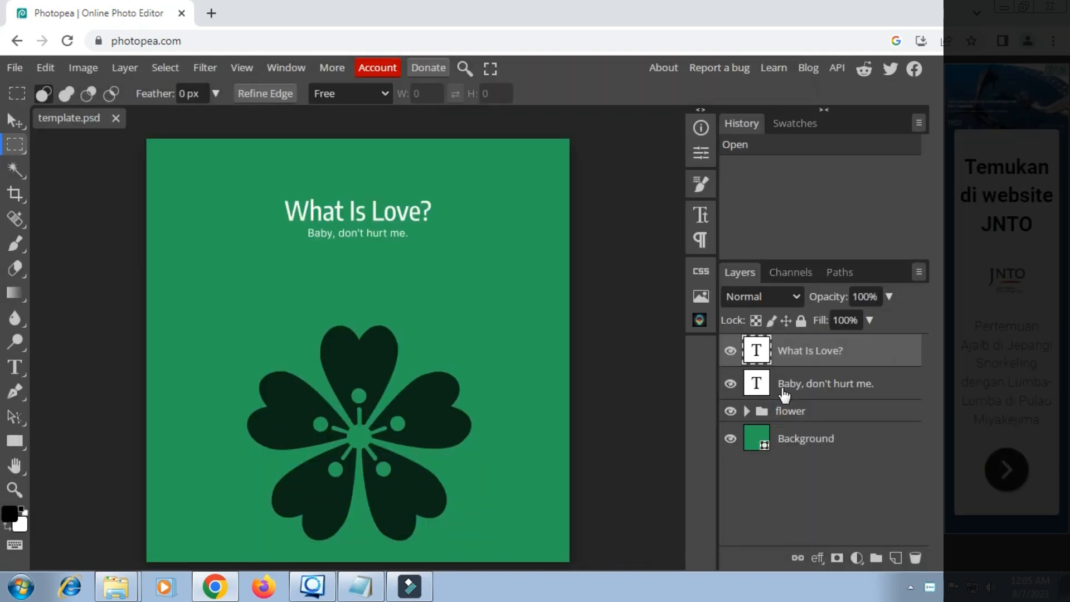
Delete the "Baby, don't hurt me." text layer and the flower folder from the template
{"action": "left_click", "coordinate": [730, 384]}
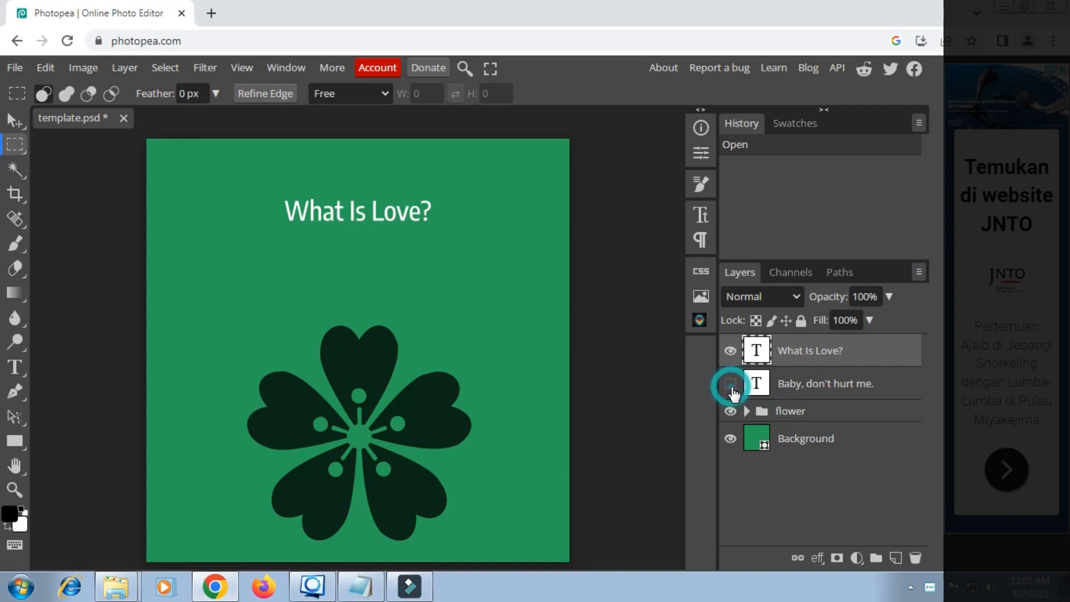
{"action": "left_click", "coordinate": [731, 384]}
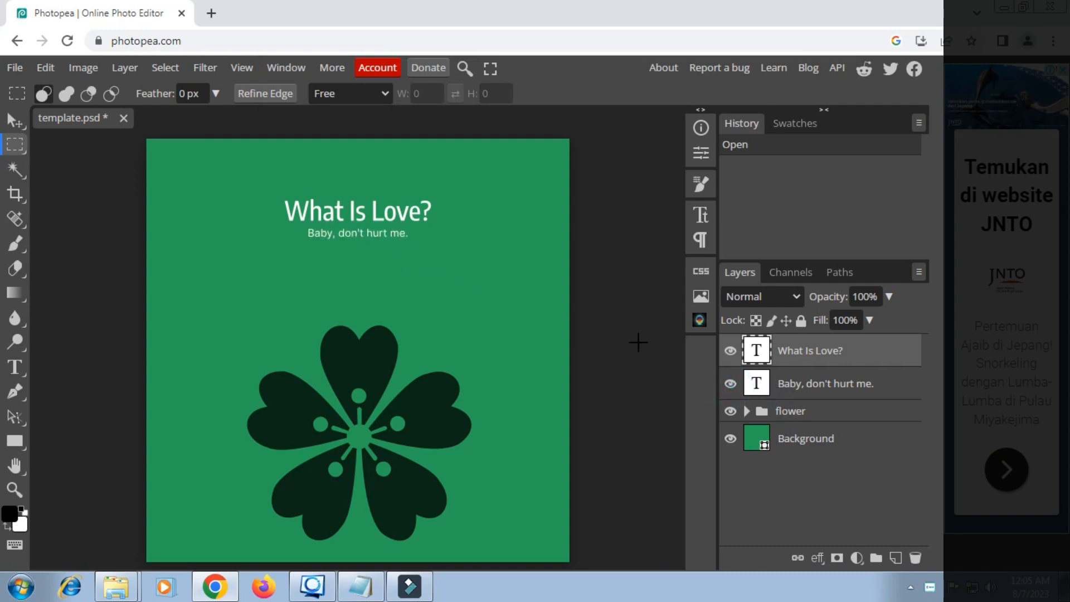
{"action": "left_click", "coordinate": [802, 393]}
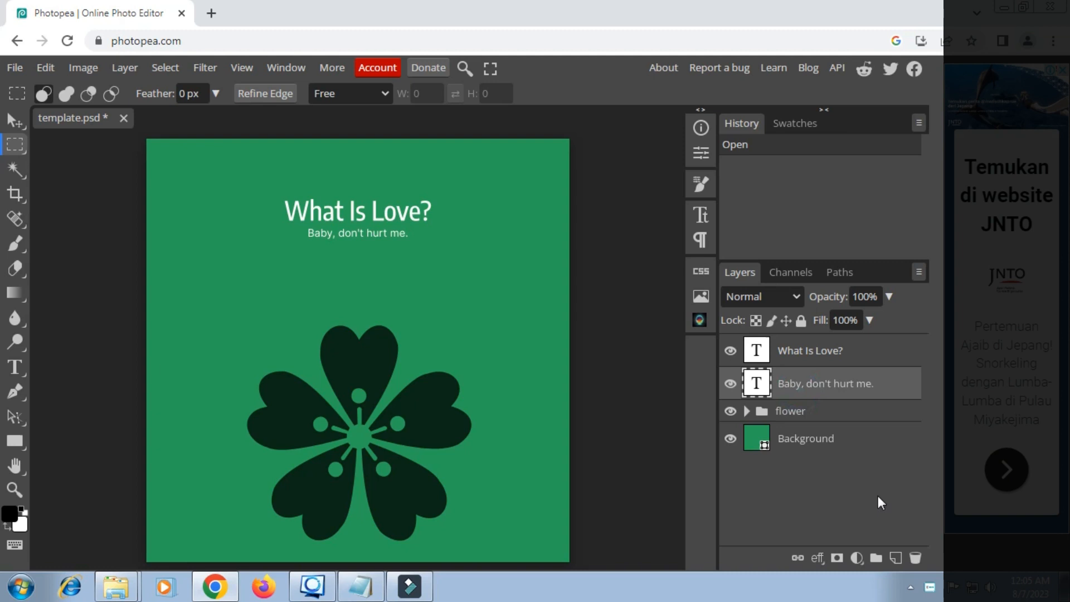
{"action": "left_click", "coordinate": [915, 556]}
{"action": "left_click", "coordinate": [920, 558]}
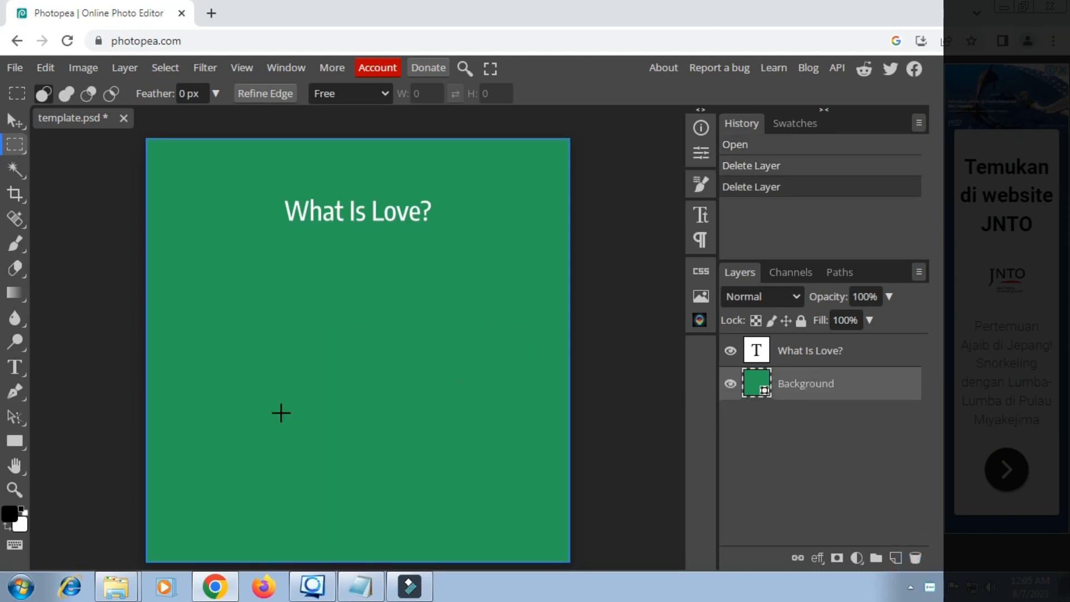
Place the eagle emblem file "image (2)" from the Downloads folder and scale it proportionally to 106% to cover the canvas
{"action": "left_click", "coordinate": [17, 73]}
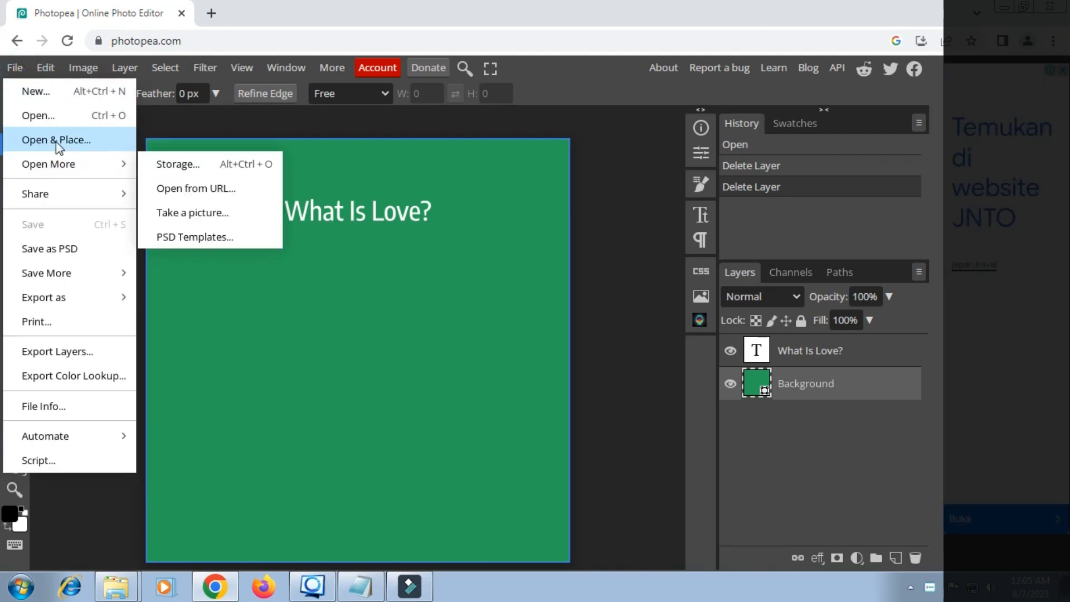
{"action": "left_click", "coordinate": [56, 142]}
{"action": "left_click", "coordinate": [73, 126]}
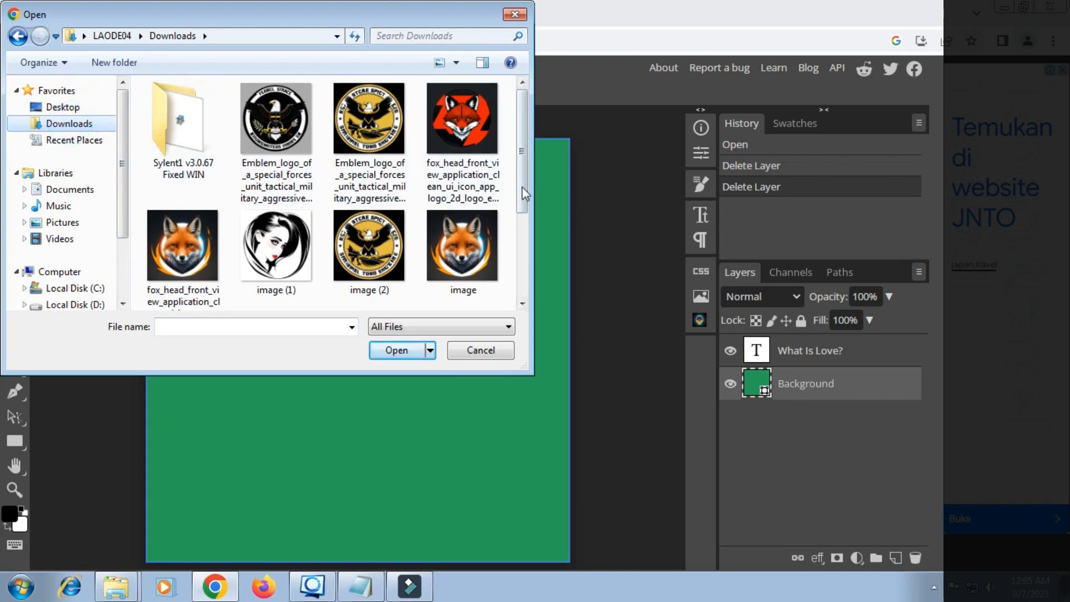
{"action": "left_click_drag", "start_coordinate": [520, 195], "coordinate": [516, 256]}
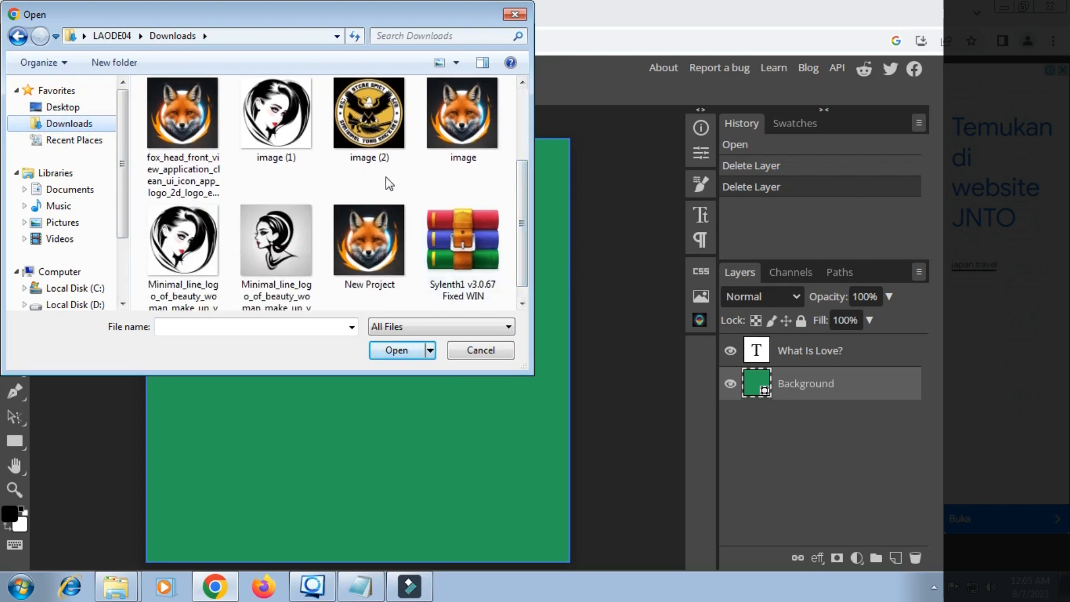
{"action": "left_click", "coordinate": [383, 144]}
{"action": "left_click", "coordinate": [396, 351]}
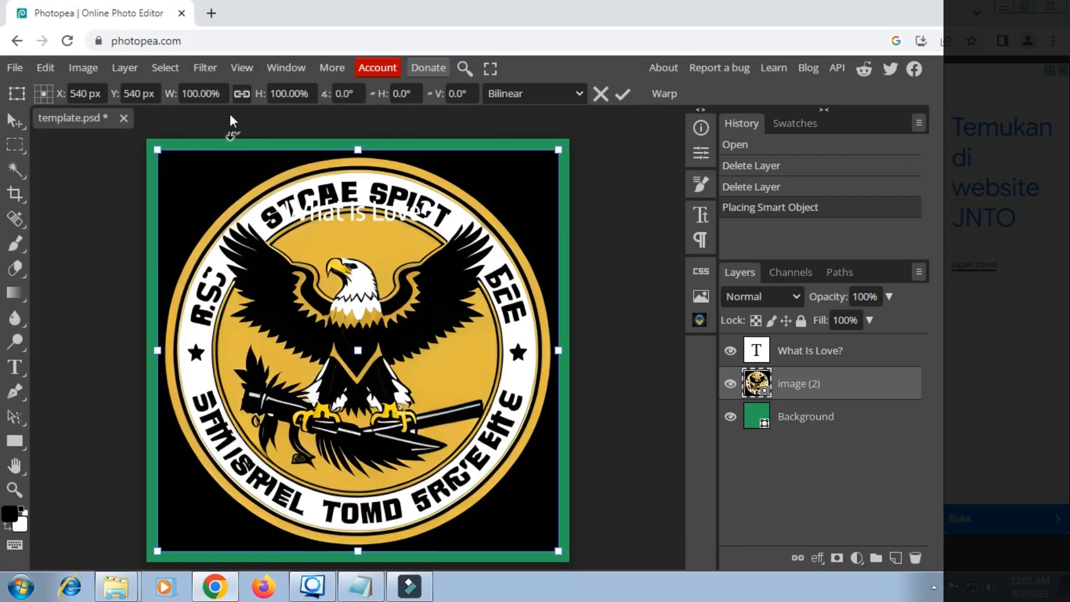
{"action": "left_click_drag", "start_coordinate": [171, 94], "coordinate": [175, 96]}
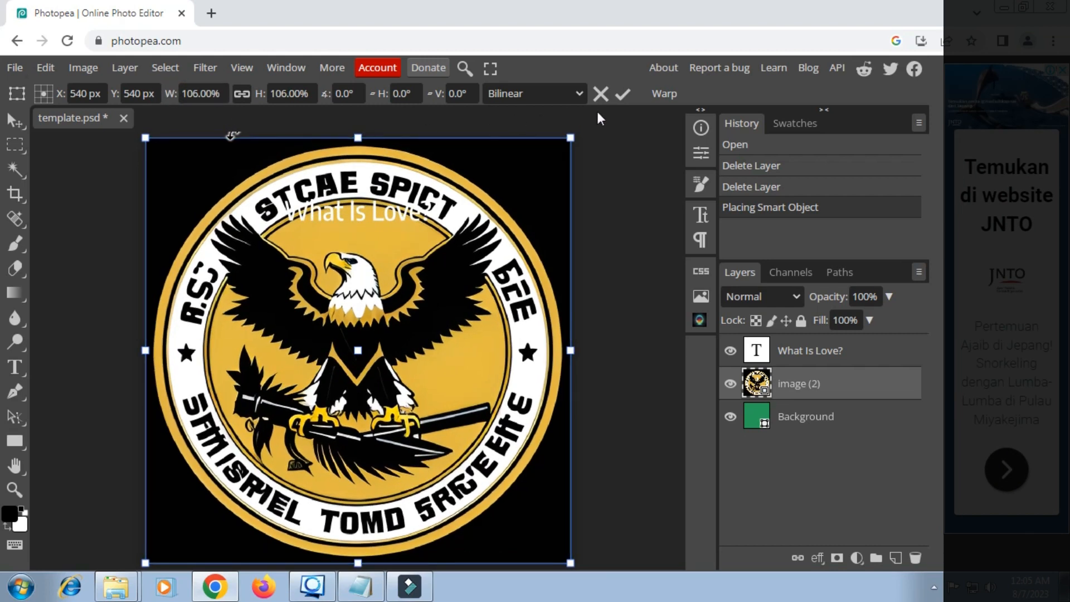
{"action": "left_click", "coordinate": [623, 94]}
Hide the "What Is Love?" text layer and rasterize the image (2) layer
{"action": "scroll", "coordinate": [574, 234], "scroll_direction": "down", "scroll_amount": 2}
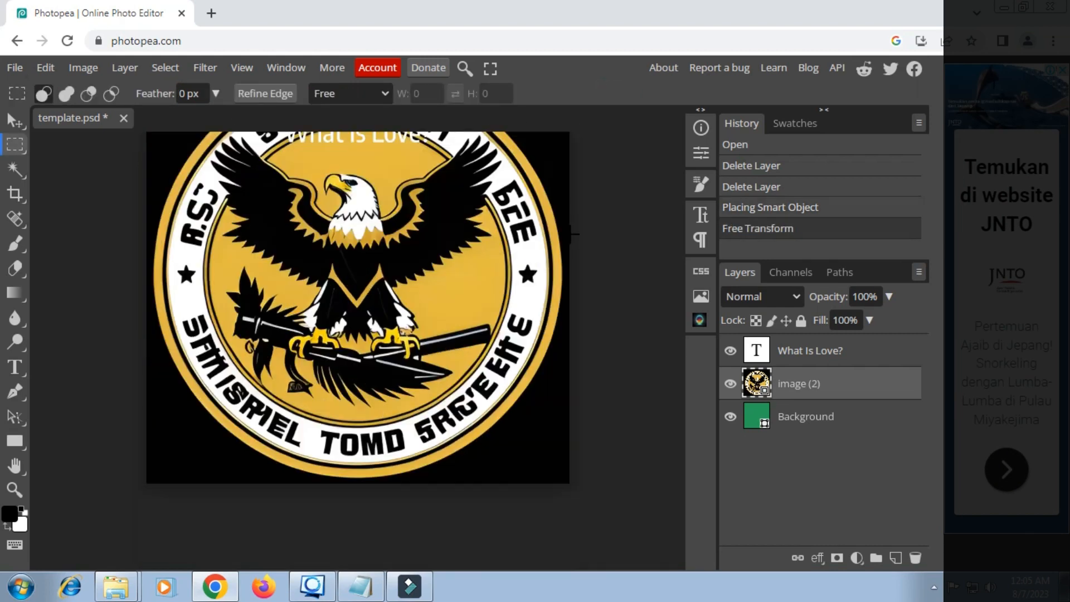
{"action": "scroll", "coordinate": [467, 251], "scroll_direction": "up", "scroll_amount": 5}
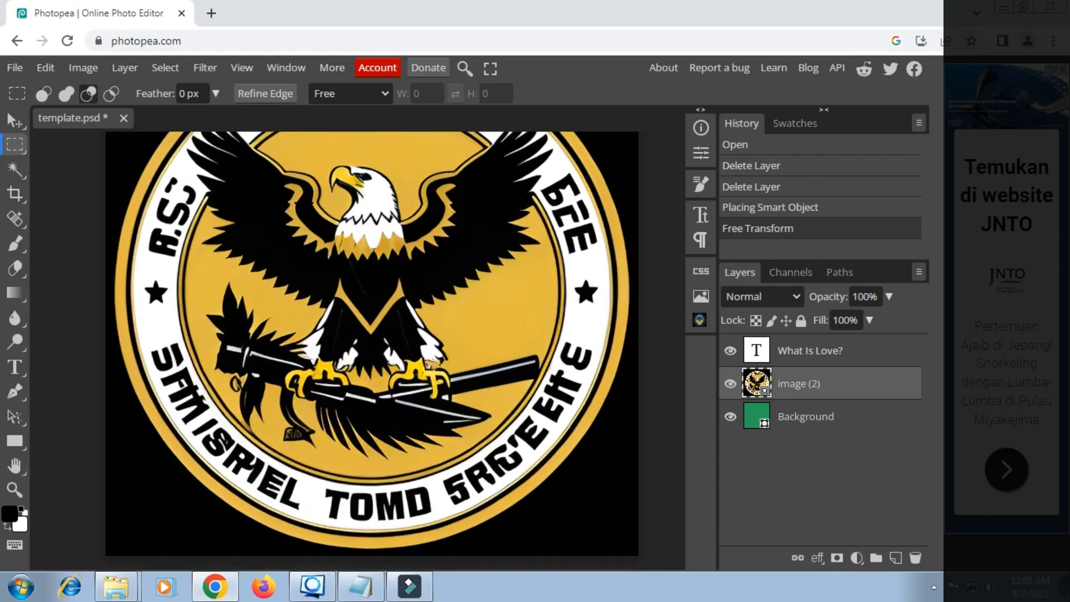
{"action": "scroll", "coordinate": [380, 228], "scroll_direction": "up", "scroll_amount": 5}
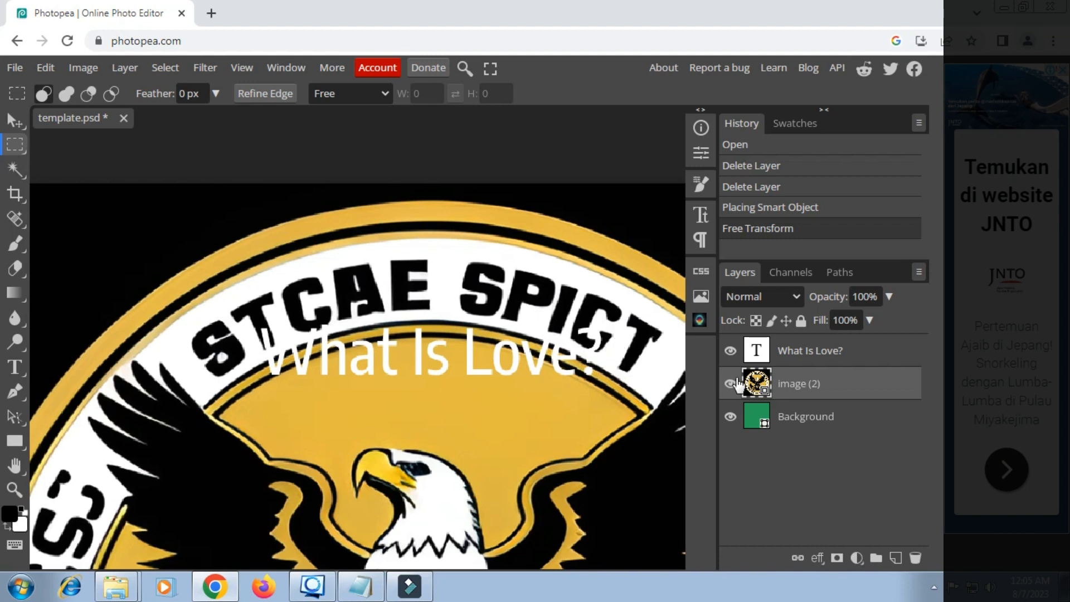
{"action": "left_click", "coordinate": [730, 350]}
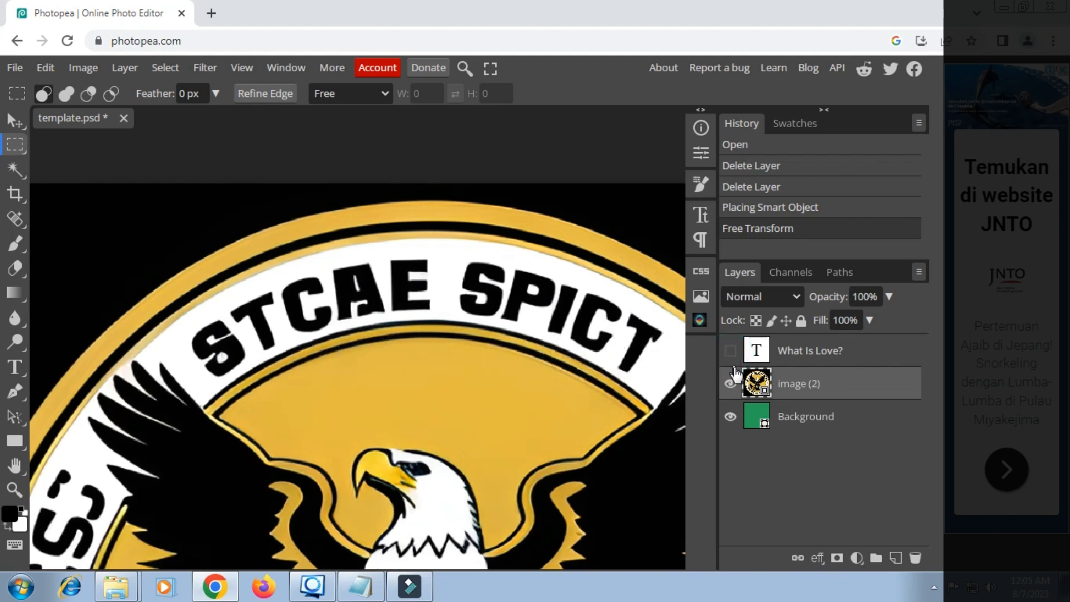
{"action": "right_click", "coordinate": [766, 390]}
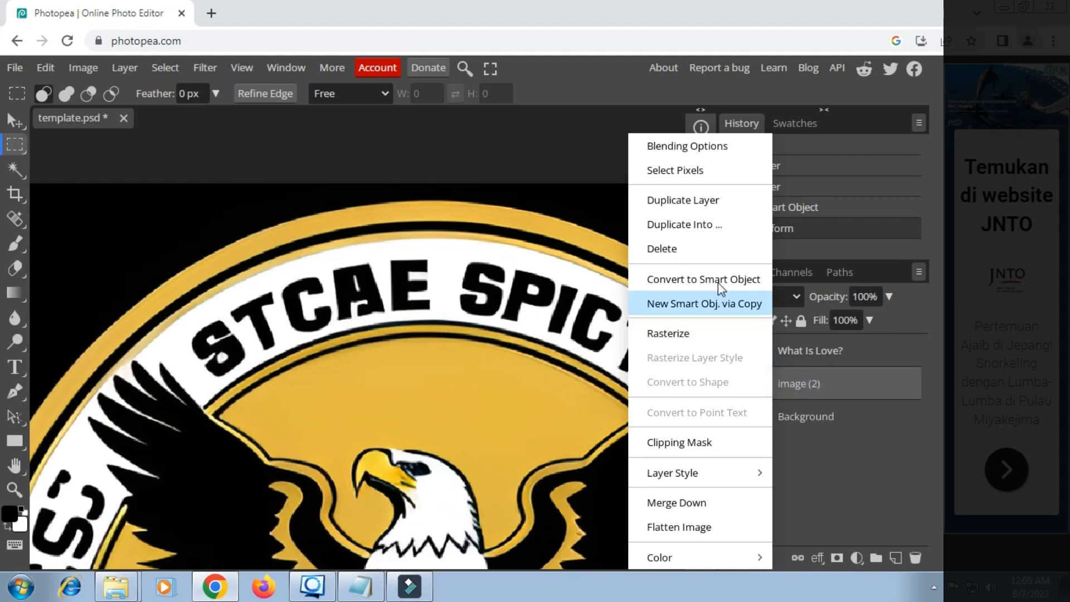
{"action": "left_click", "coordinate": [668, 334]}
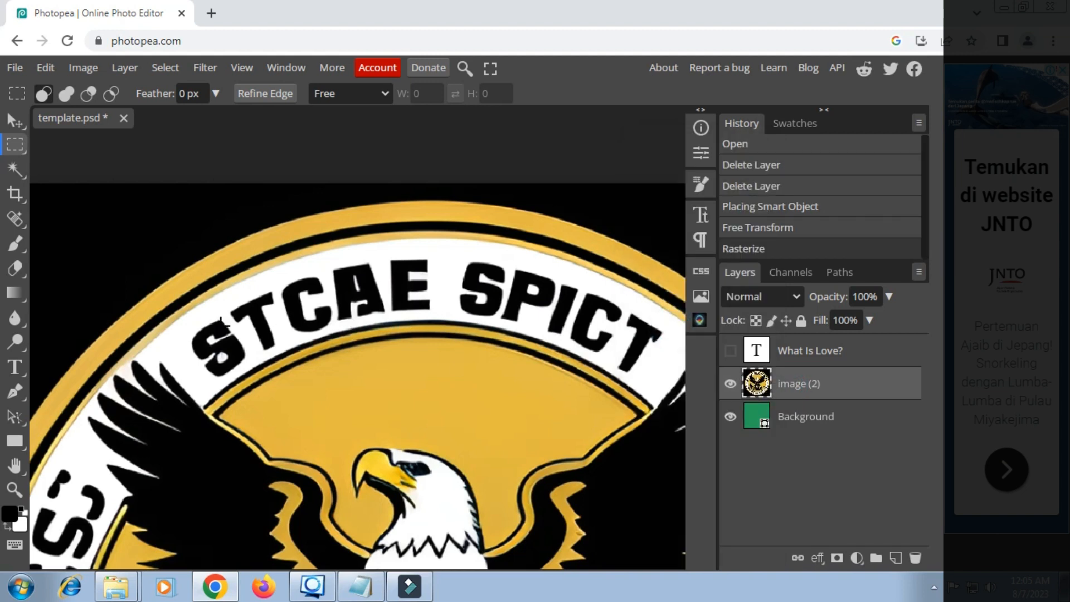
Paint over the lettering in the emblem's white ring on the image (2) layer with a white 44 px hard round brush
{"action": "left_click", "coordinate": [15, 243]}
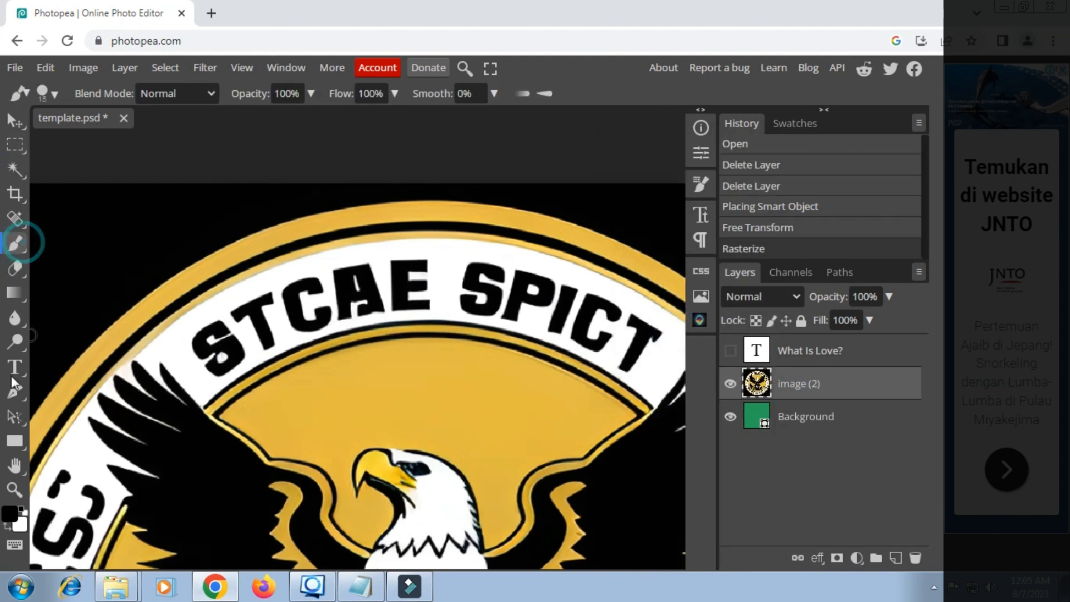
{"action": "left_click", "coordinate": [22, 513]}
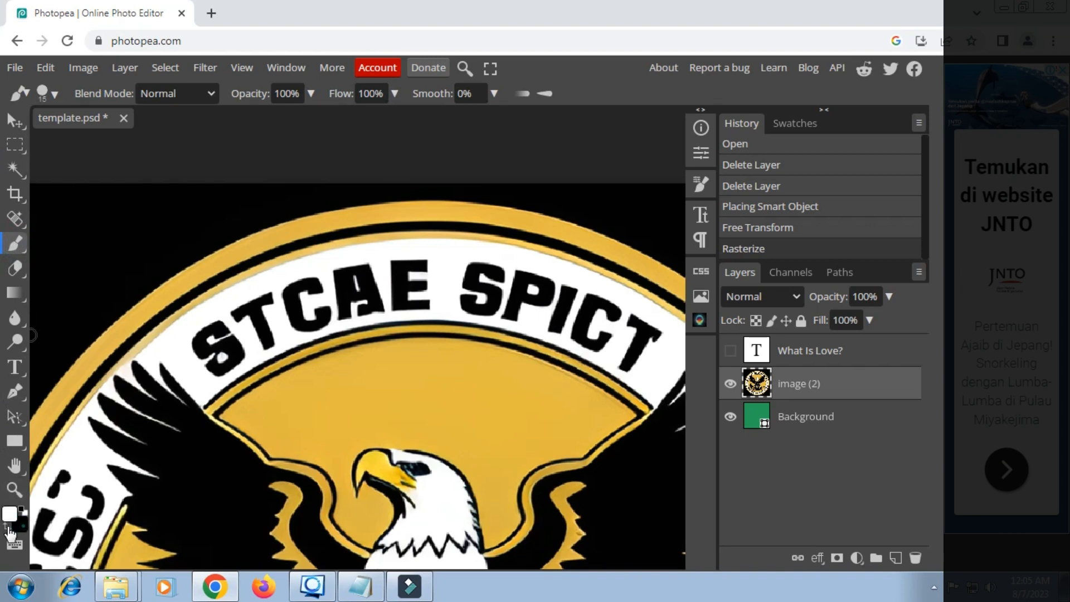
{"action": "left_click", "coordinate": [13, 515]}
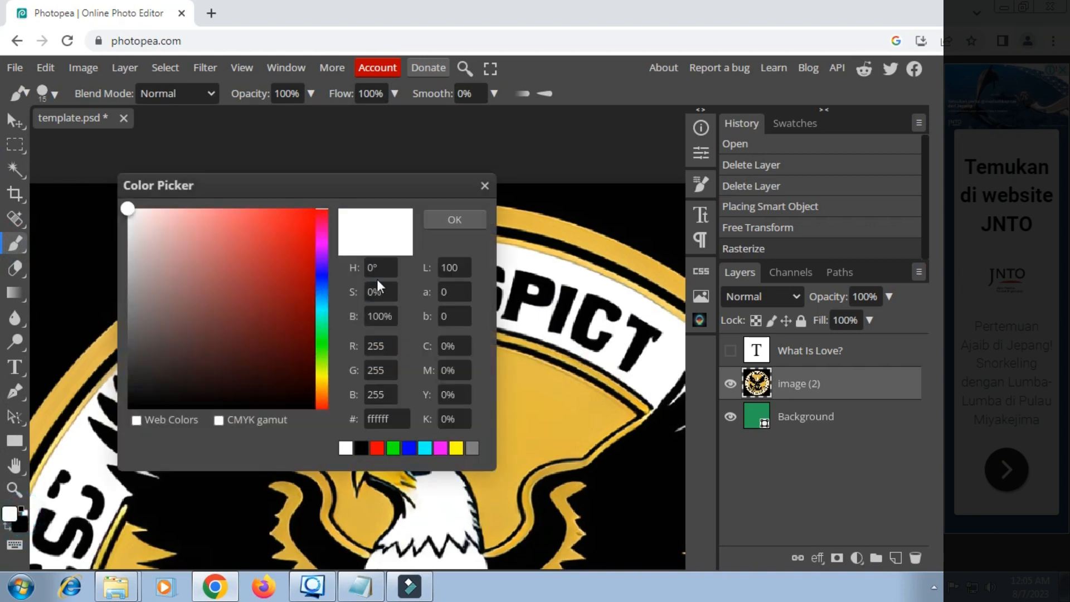
{"action": "left_click_drag", "start_coordinate": [400, 186], "coordinate": [621, 196]}
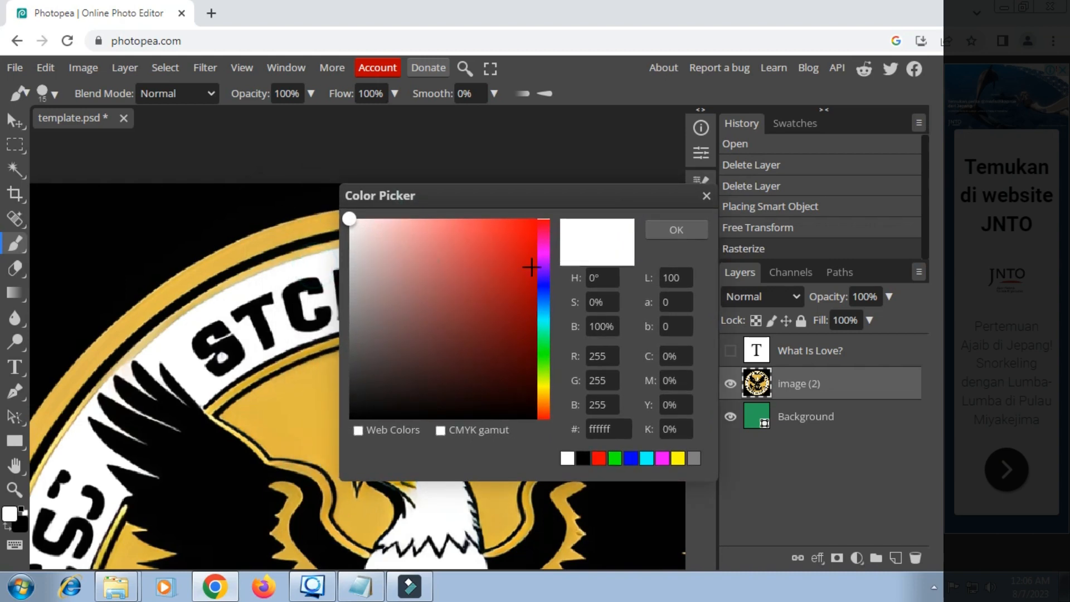
{"action": "left_click", "coordinate": [663, 229]}
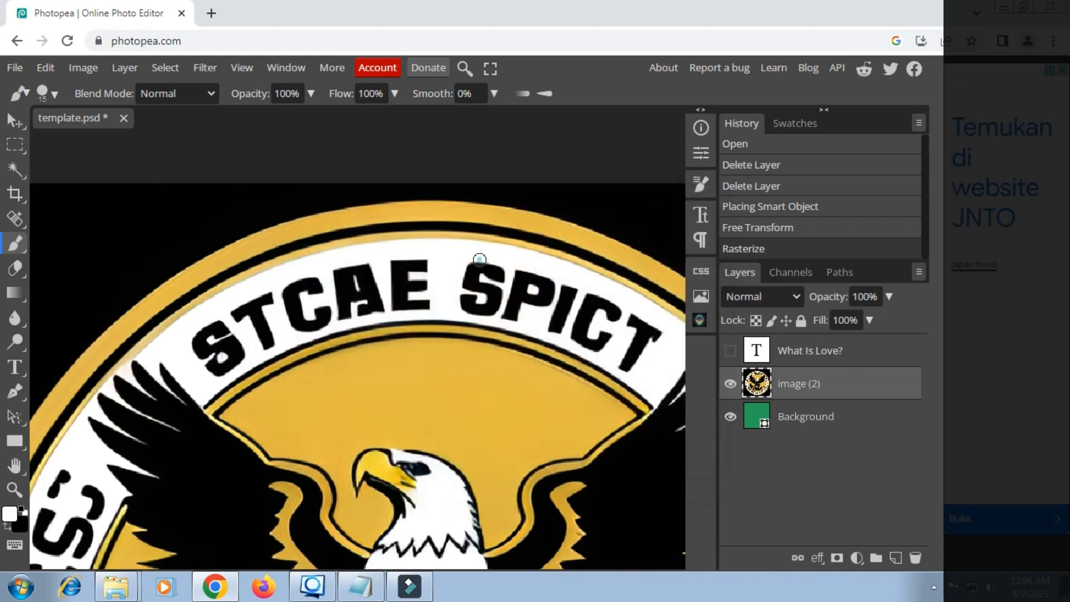
{"action": "right_click", "coordinate": [479, 259]}
{"action": "left_click", "coordinate": [580, 375]}
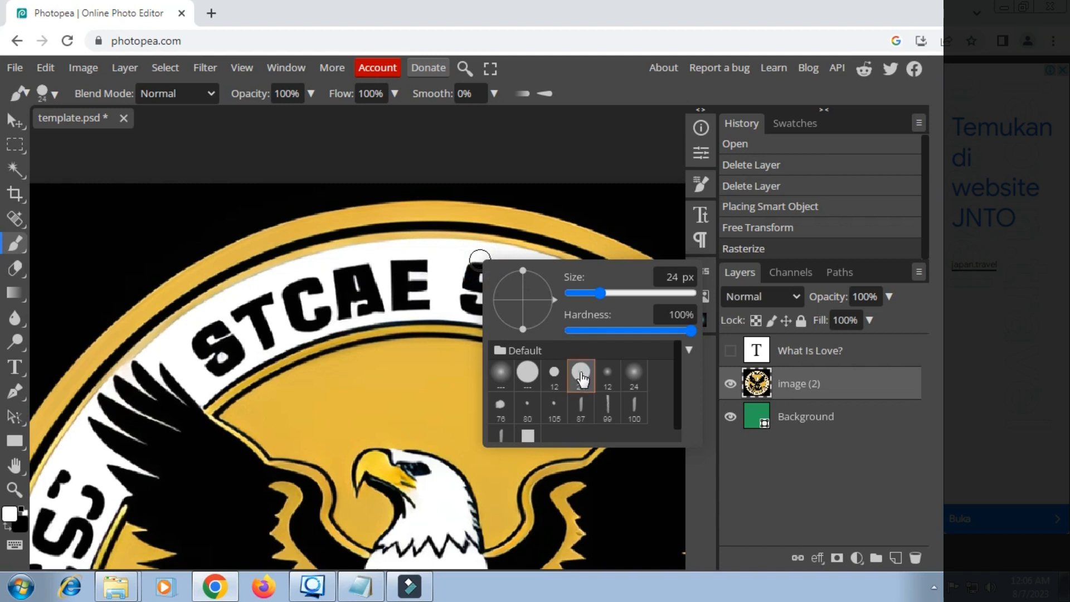
{"action": "left_click", "coordinate": [608, 293]}
{"action": "mouse_move", "coordinate": [429, 271]}
{"action": "left_mouse_down"}
{"action": "mouse_move", "coordinate": [303, 284]}
{"action": "mouse_move", "coordinate": [418, 291]}
{"action": "mouse_move", "coordinate": [341, 291]}
{"action": "mouse_move", "coordinate": [193, 342]}
{"action": "mouse_move", "coordinate": [209, 357]}
{"action": "mouse_move", "coordinate": [235, 352]}
{"action": "mouse_move", "coordinate": [316, 313]}
{"action": "mouse_move", "coordinate": [477, 280]}
{"action": "mouse_move", "coordinate": [522, 281]}
{"action": "mouse_move", "coordinate": [644, 332]}
{"action": "mouse_move", "coordinate": [614, 327]}
{"action": "mouse_move", "coordinate": [636, 349]}
{"action": "mouse_move", "coordinate": [537, 304]}
{"action": "mouse_move", "coordinate": [476, 292]}
{"action": "mouse_move", "coordinate": [633, 358]}
{"action": "left_mouse_up"}
{"action": "mouse_move", "coordinate": [480, 284]}
{"action": "left_mouse_down"}
{"action": "mouse_move", "coordinate": [481, 297]}
{"action": "mouse_move", "coordinate": [462, 291]}
{"action": "left_mouse_up"}
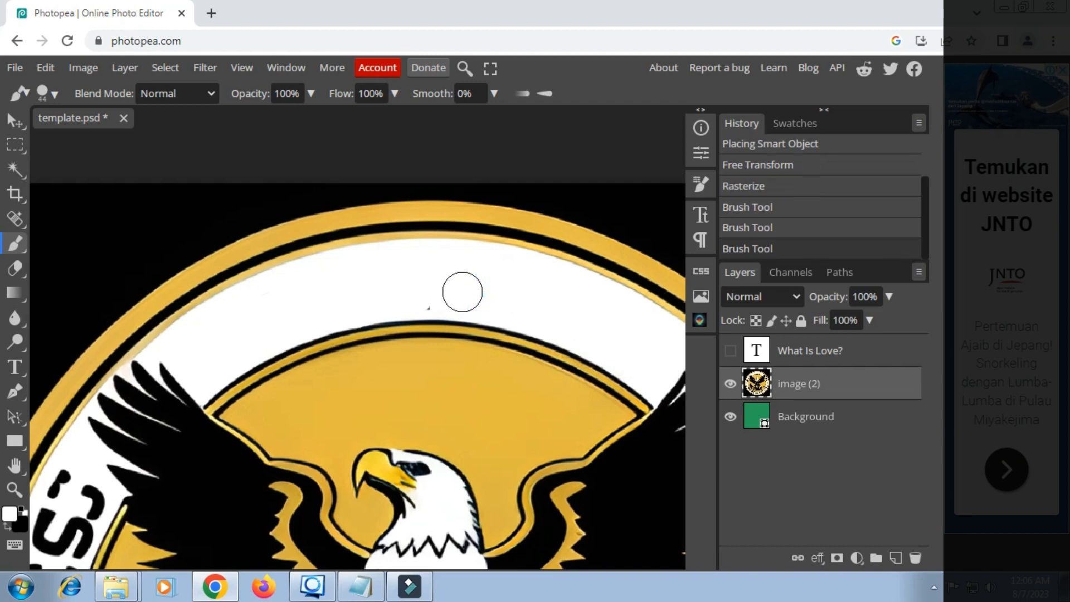
{"action": "key", "text": "ctrl+0"}
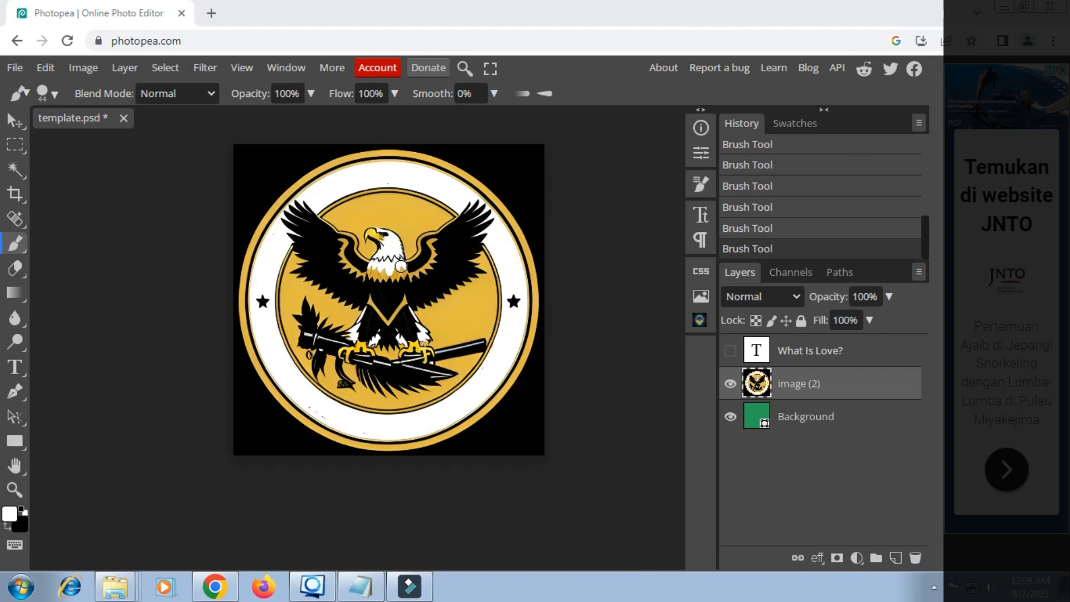
Hide the image (2) layer and show the "What Is Love?" text layer over the green background
{"action": "left_click", "coordinate": [730, 350]}
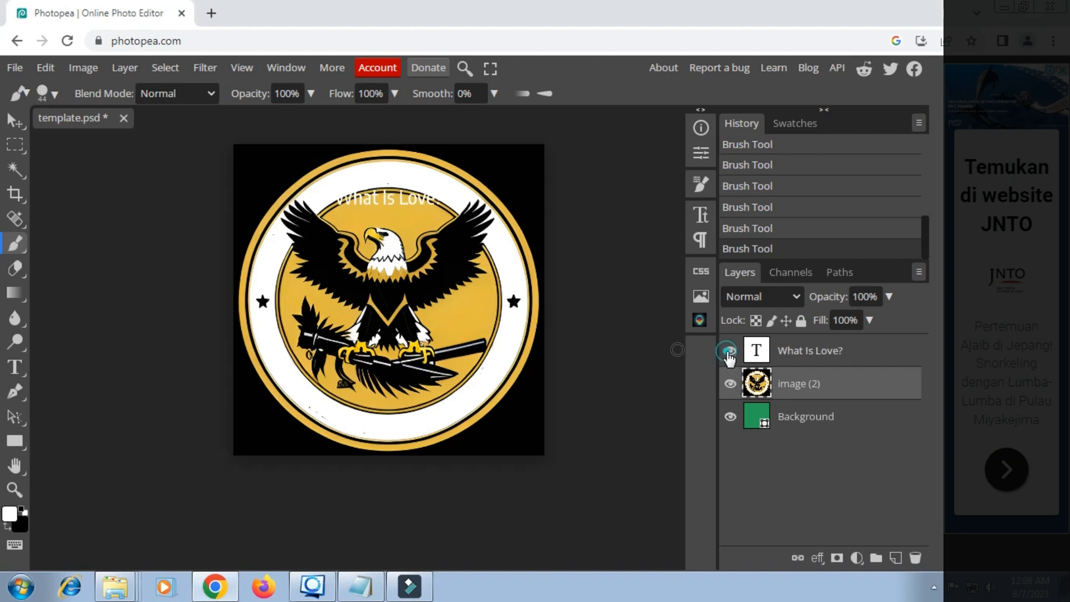
{"action": "left_click", "coordinate": [729, 351]}
{"action": "left_click", "coordinate": [730, 383]}
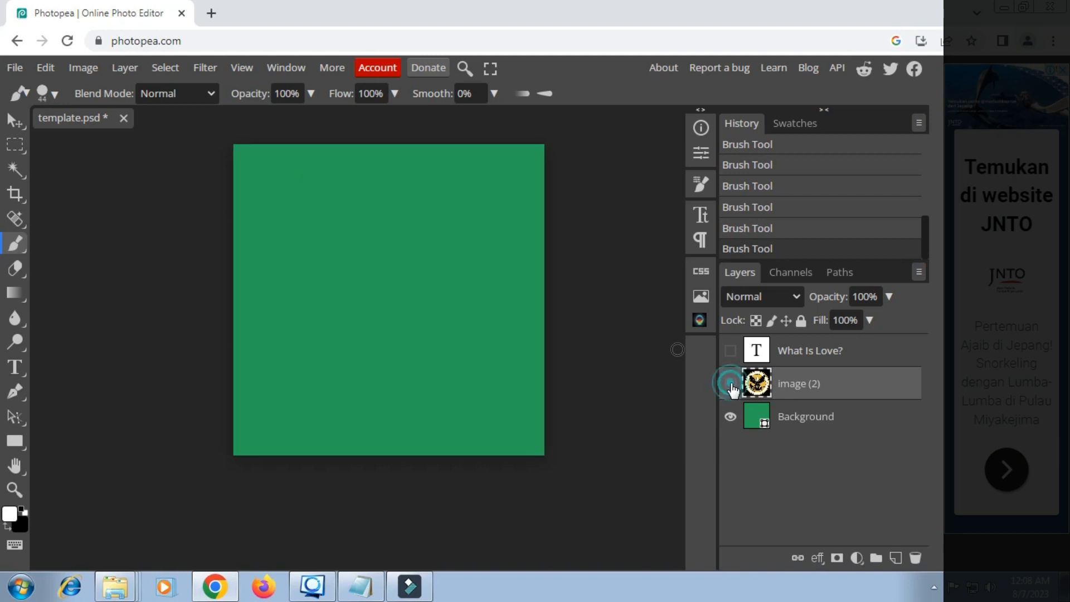
{"action": "left_click", "coordinate": [730, 384]}
{"action": "left_click", "coordinate": [730, 383]}
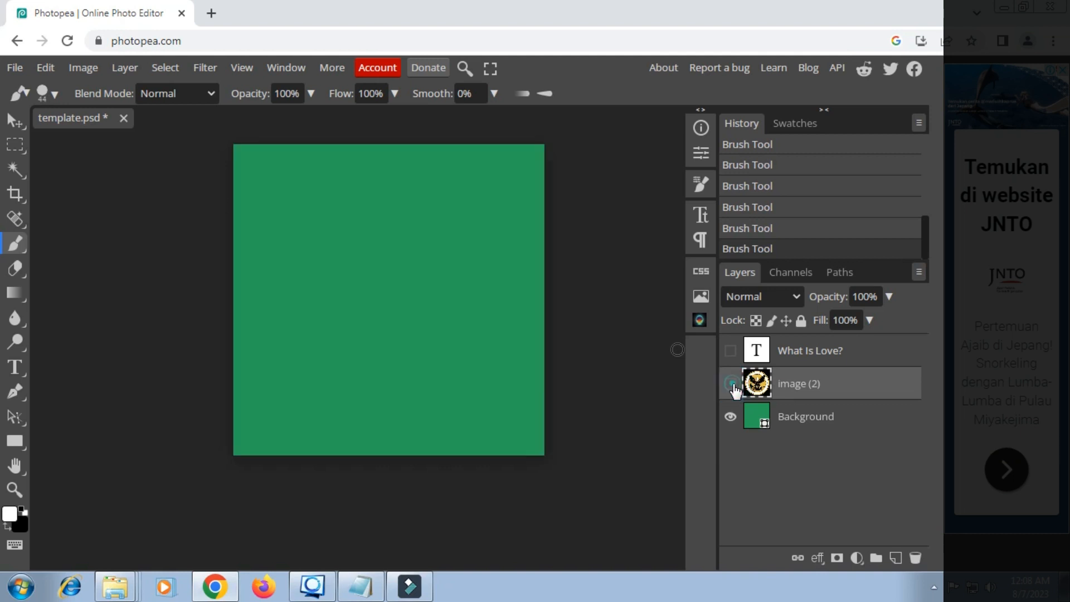
{"action": "left_click", "coordinate": [730, 351]}
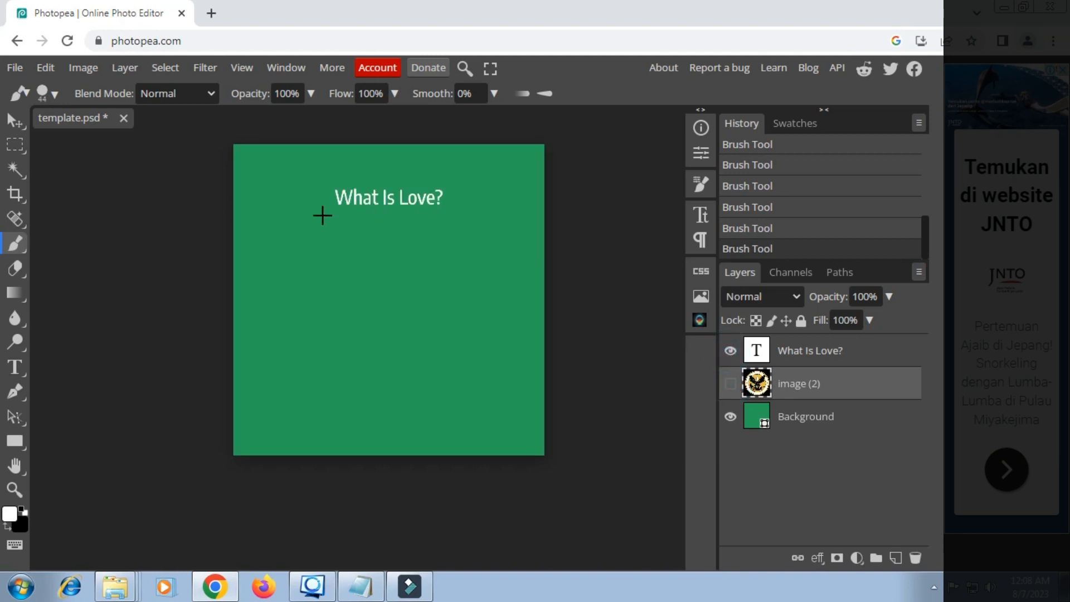
Open the "What Is Love?" text for editing with the Type tool
{"action": "left_click", "coordinate": [15, 489]}
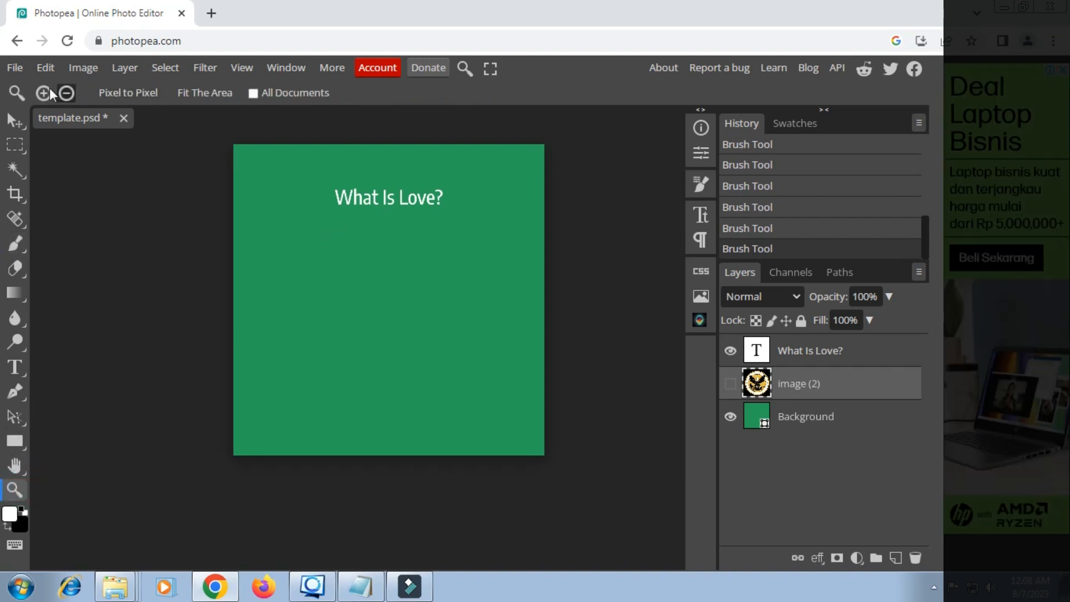
{"action": "left_click", "coordinate": [425, 259]}
{"action": "left_click", "coordinate": [425, 258]}
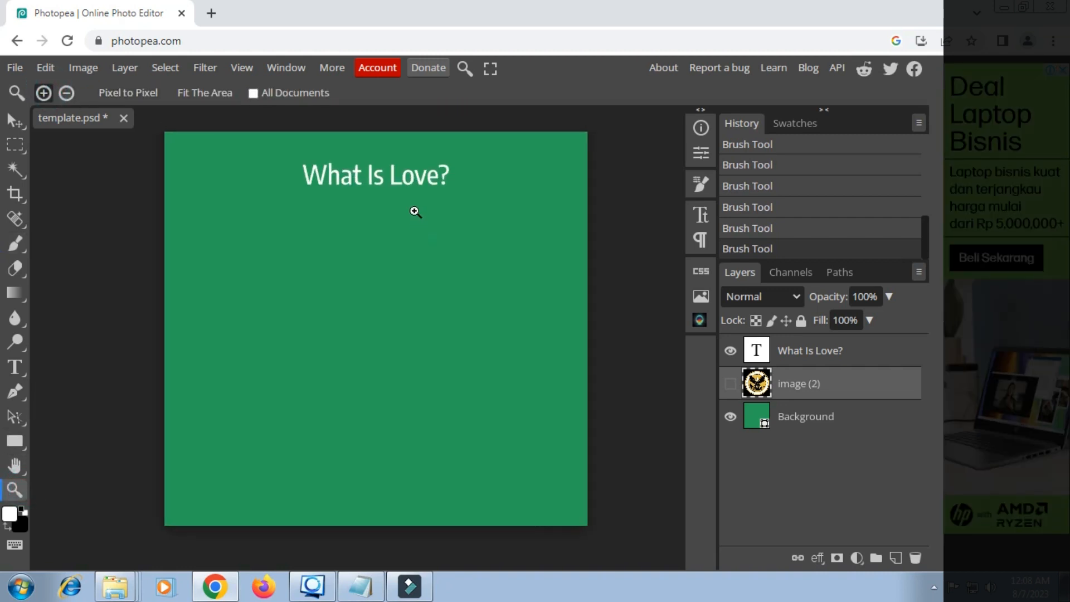
{"action": "left_click", "coordinate": [415, 213]}
{"action": "scroll", "coordinate": [404, 254], "scroll_direction": "up", "scroll_amount": 2}
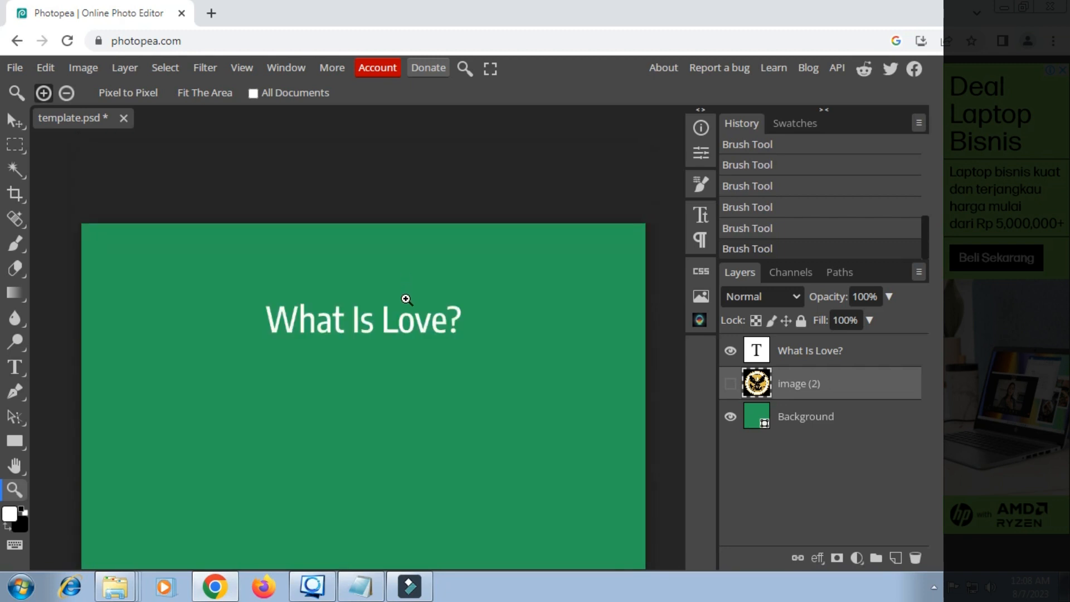
{"action": "left_click", "coordinate": [377, 357]}
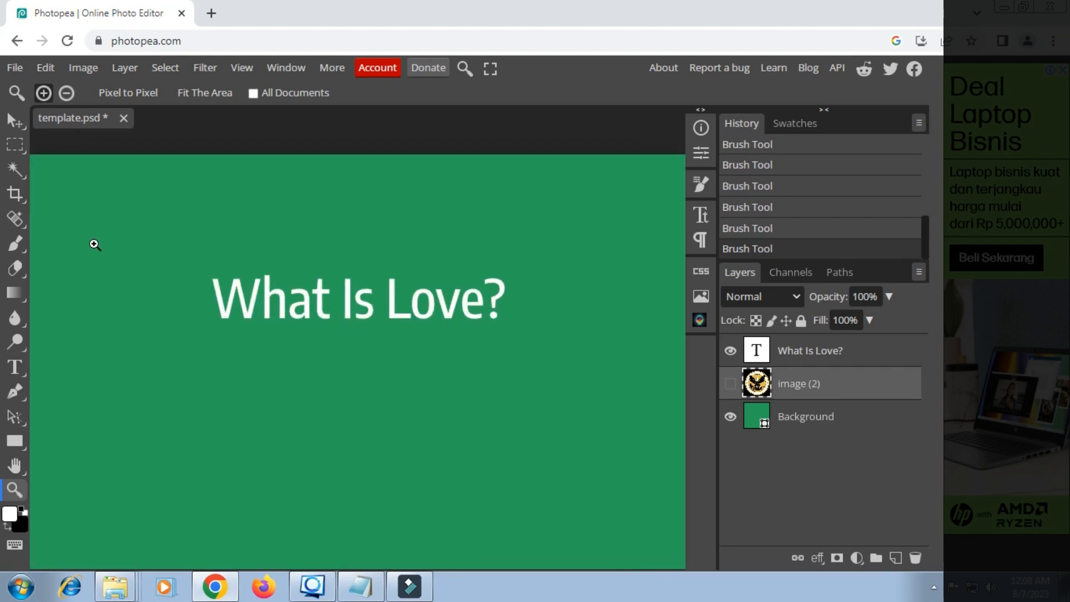
{"action": "left_click", "coordinate": [16, 368]}
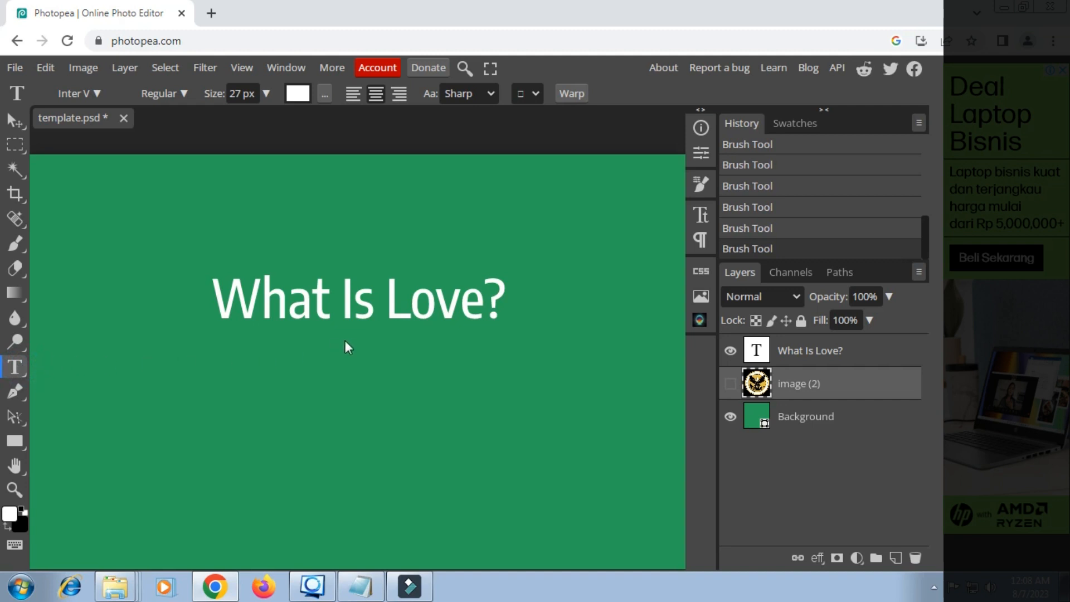
{"action": "left_click", "coordinate": [410, 299]}
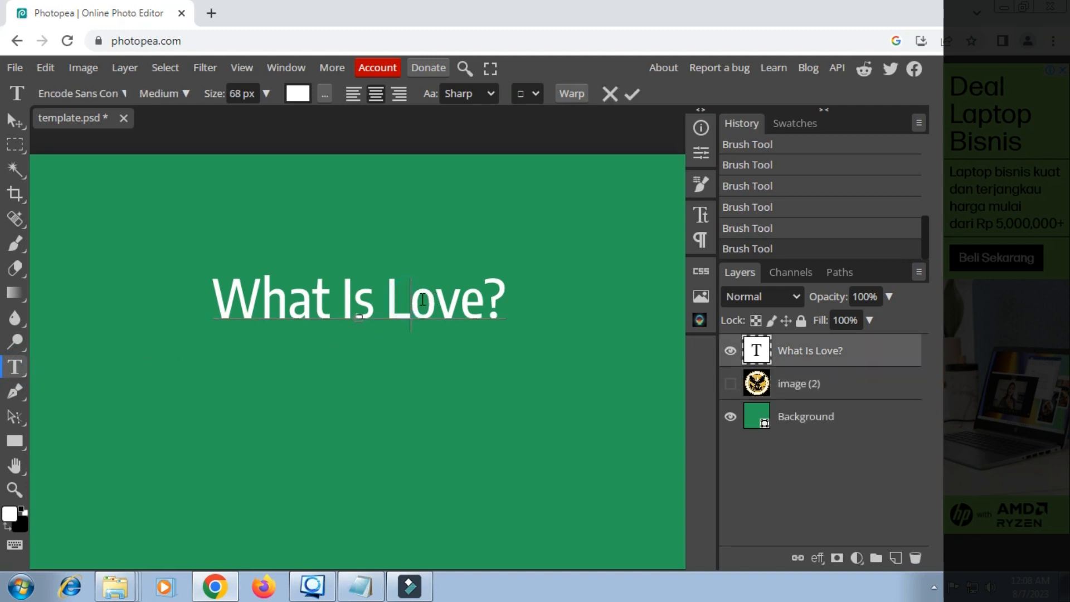
{"action": "left_click_drag", "start_coordinate": [501, 294], "coordinate": [225, 292]}
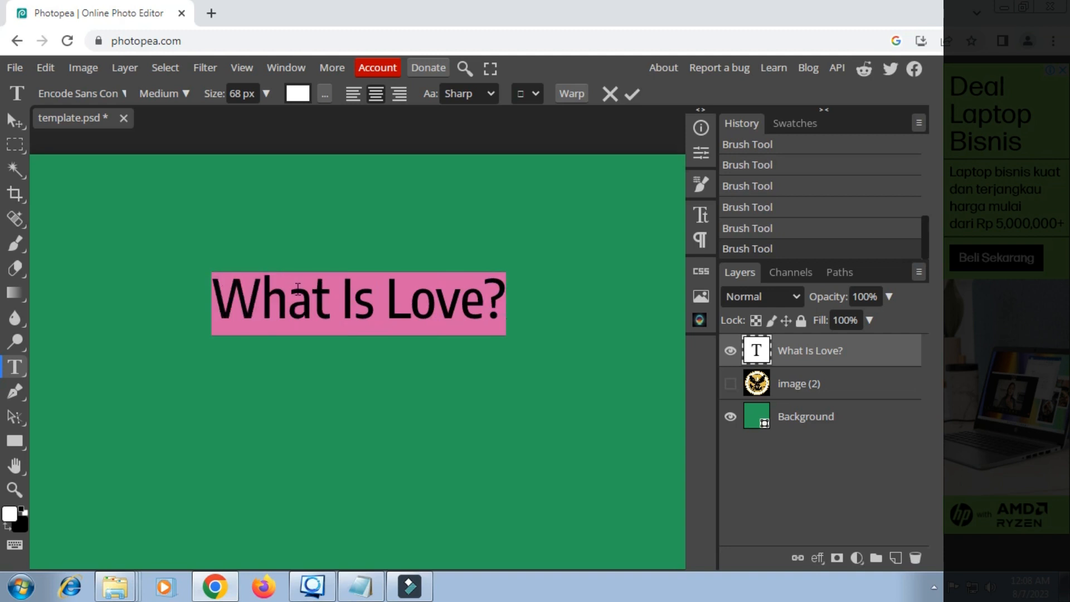
{"action": "left_click", "coordinate": [373, 292]}
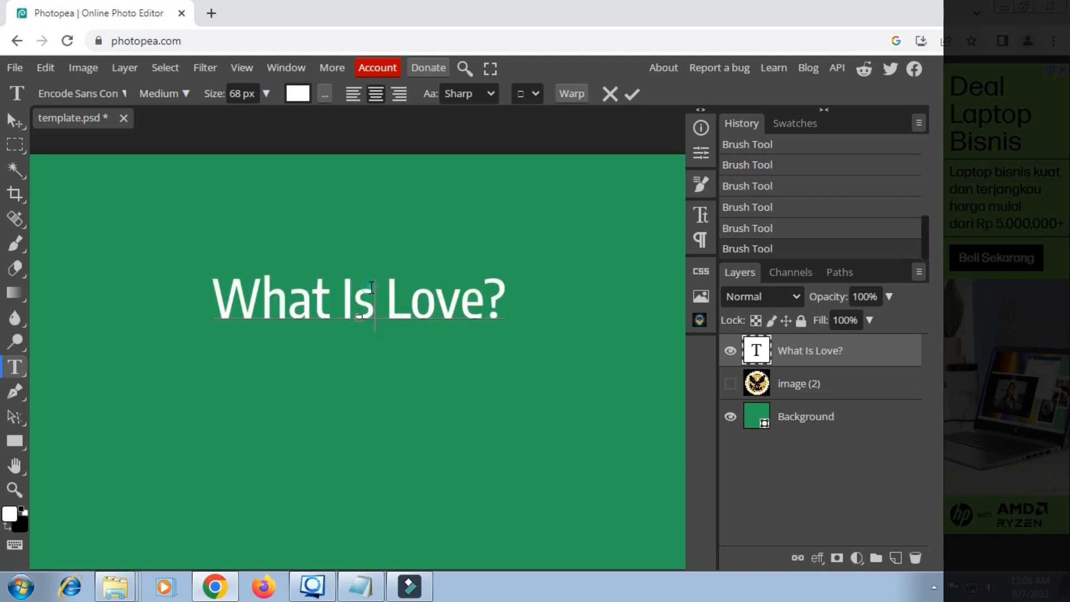
Switch to the Prompt file in Notepad, copy the line "SPECIAL FORCES", and return to Photopea
{"action": "left_click", "coordinate": [360, 585]}
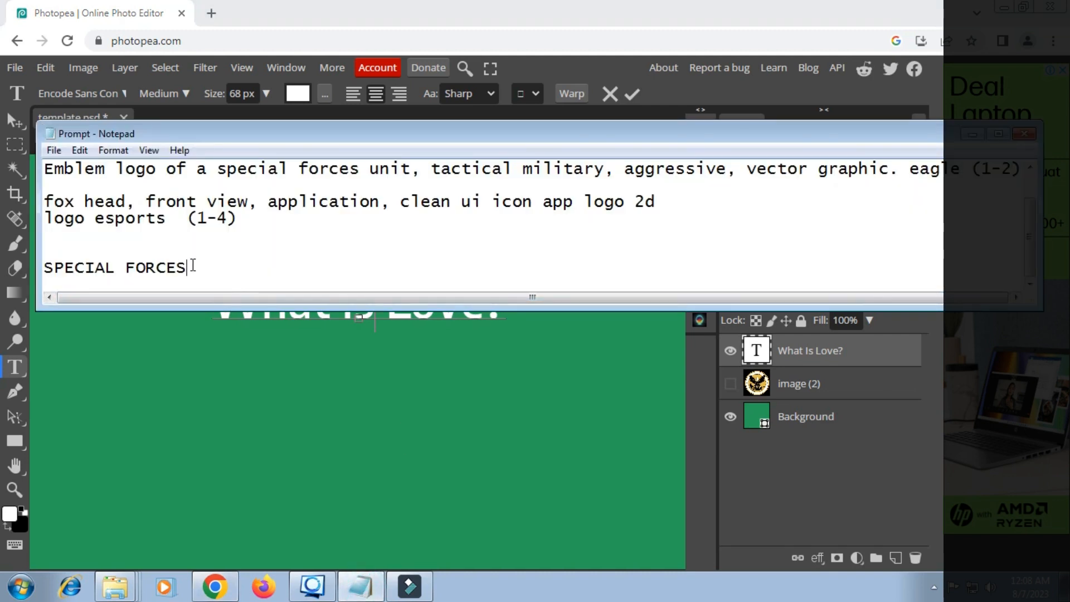
{"action": "left_click_drag", "start_coordinate": [192, 265], "coordinate": [51, 262]}
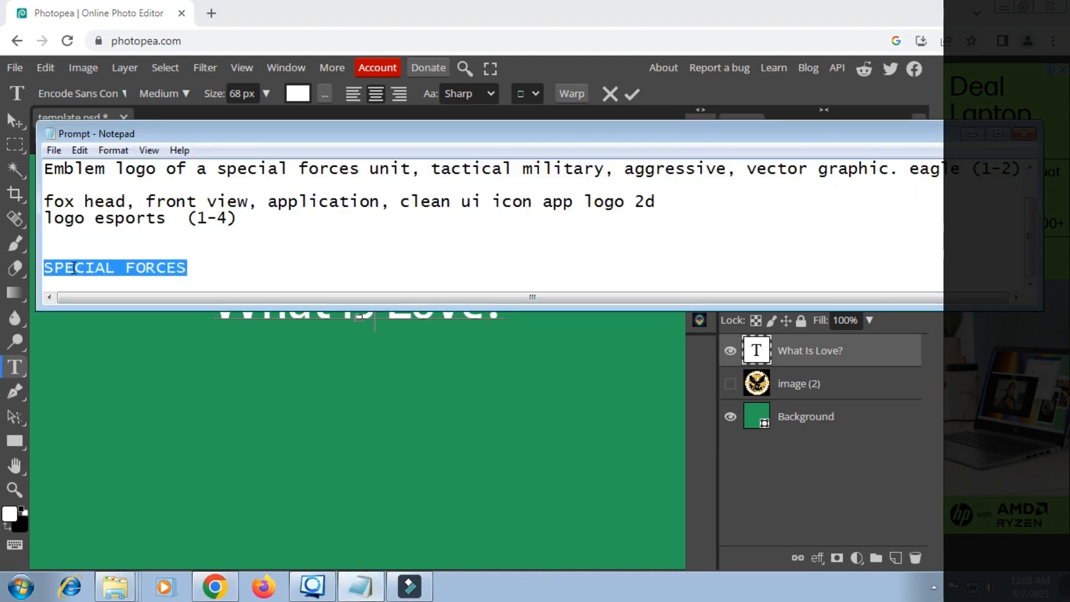
{"action": "right_click", "coordinate": [73, 268]}
{"action": "left_click", "coordinate": [112, 320]}
{"action": "left_click", "coordinate": [553, 68]}
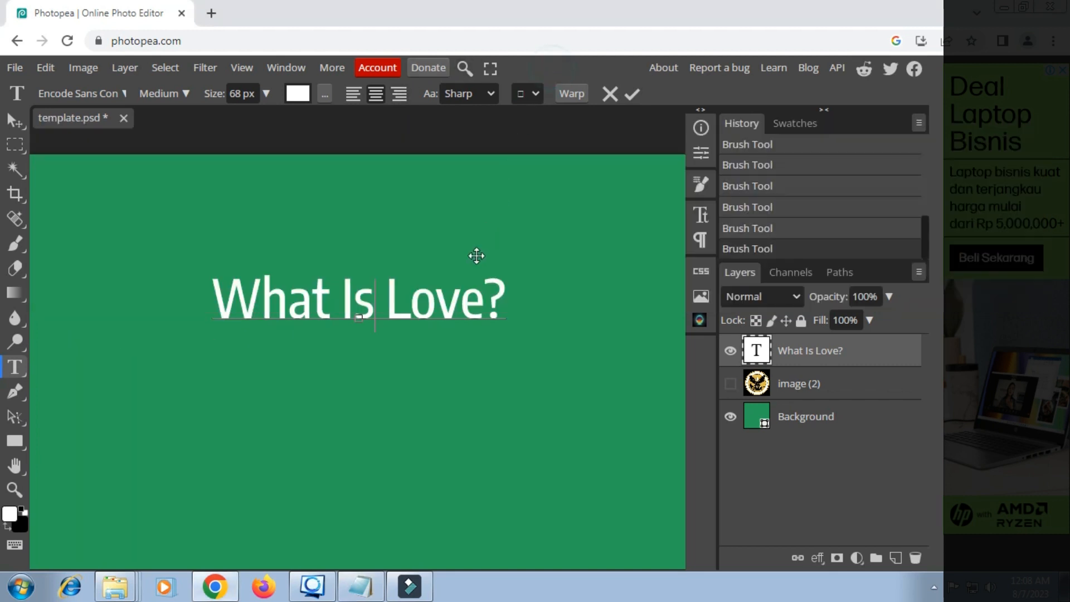
Replace the whole "What Is Love?" text with the copied "SPECIAL FORCES", allowing the site to read the clipboard
{"action": "left_click", "coordinate": [505, 299]}
{"action": "left_click_drag", "start_coordinate": [498, 296], "coordinate": [224, 297]}
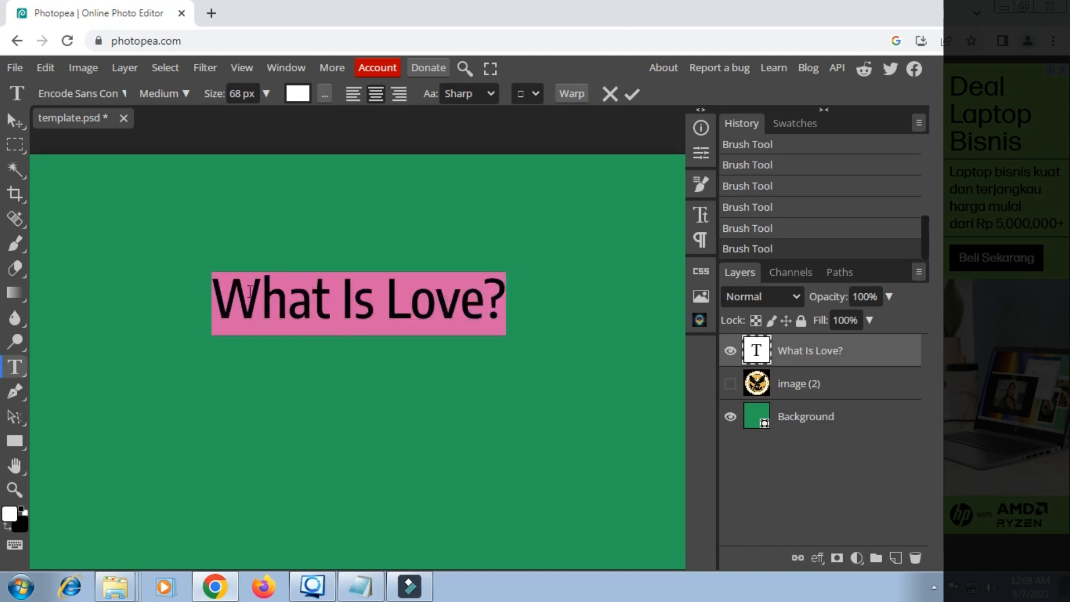
{"action": "key", "text": "BackSpace"}
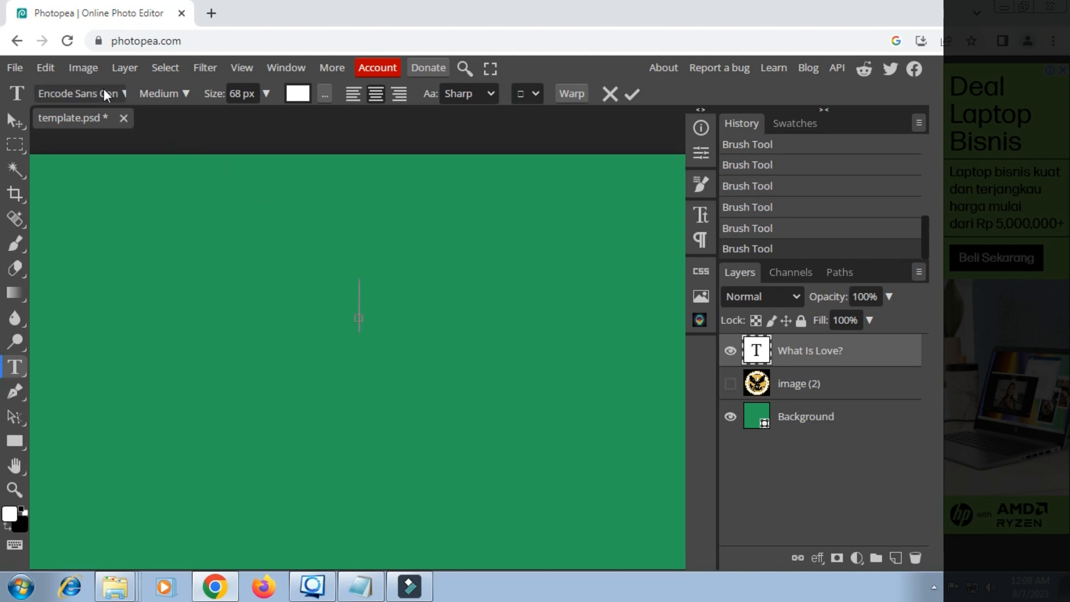
{"action": "left_click", "coordinate": [53, 68]}
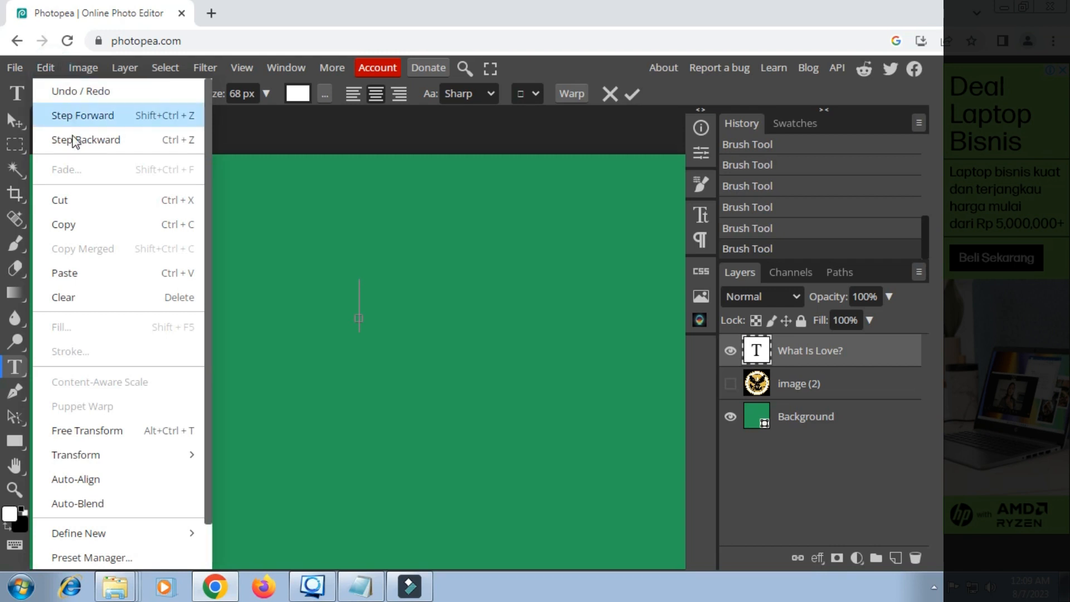
{"action": "left_click", "coordinate": [73, 273]}
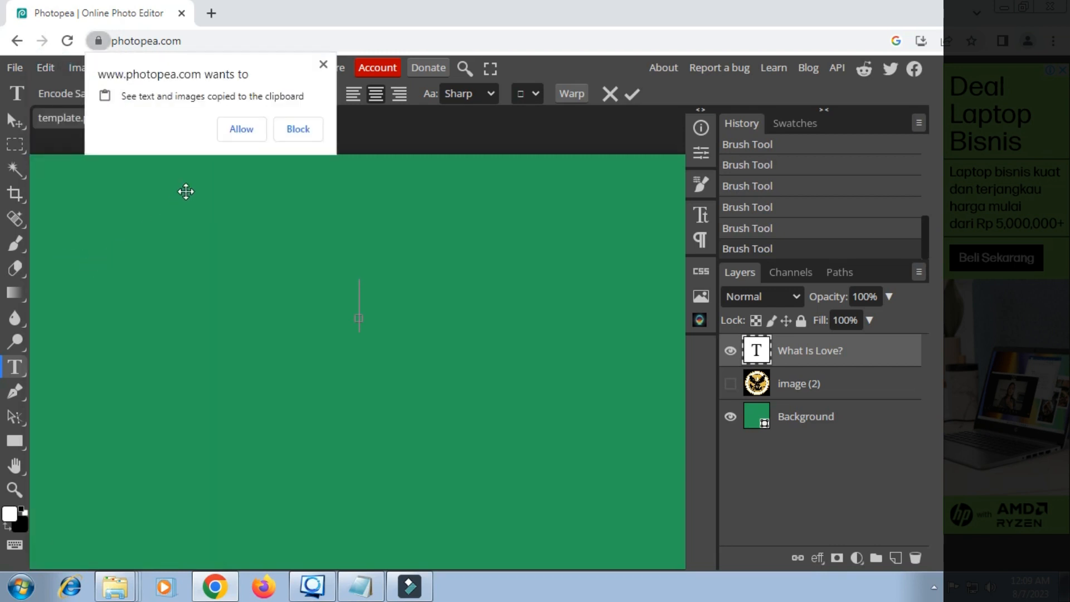
{"action": "left_click", "coordinate": [241, 129]}
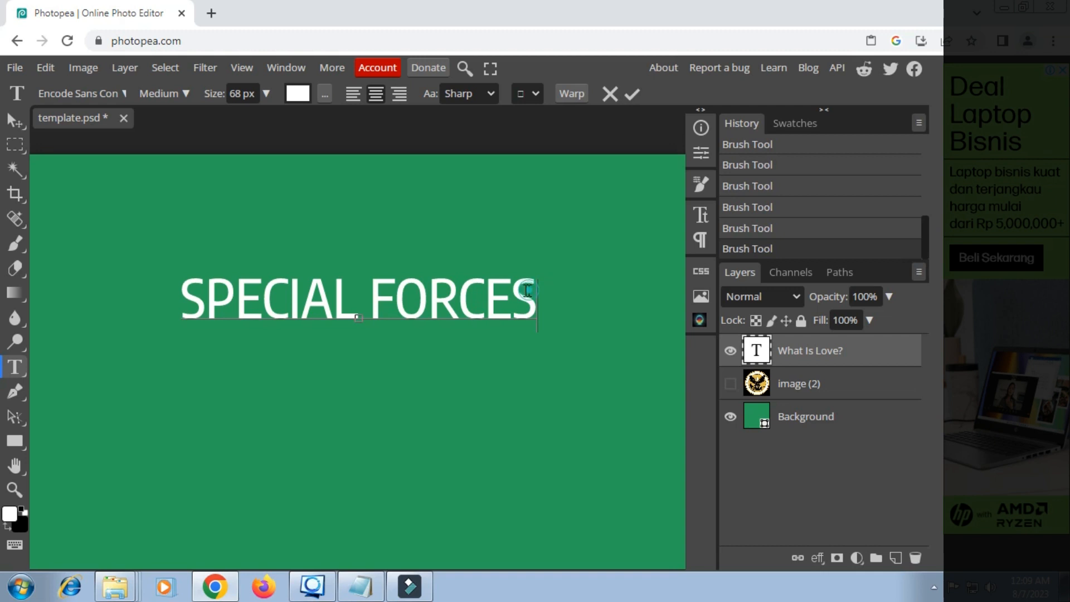
Set the colour of the whole "SPECIAL FORCES" text to black (000000)
{"action": "left_click_drag", "start_coordinate": [527, 290], "coordinate": [181, 288]}
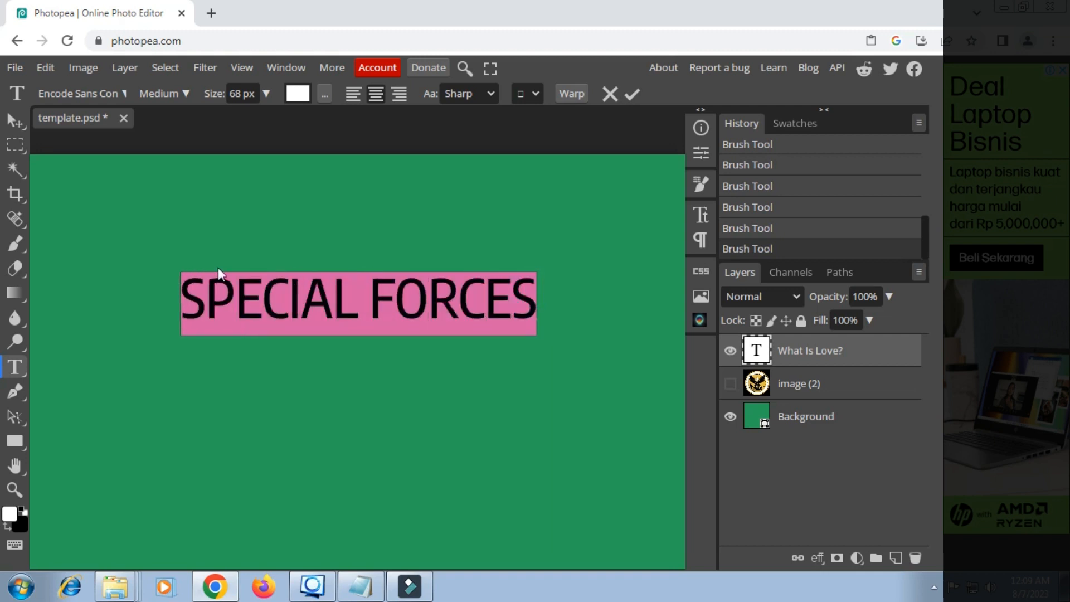
{"action": "left_click", "coordinate": [298, 94]}
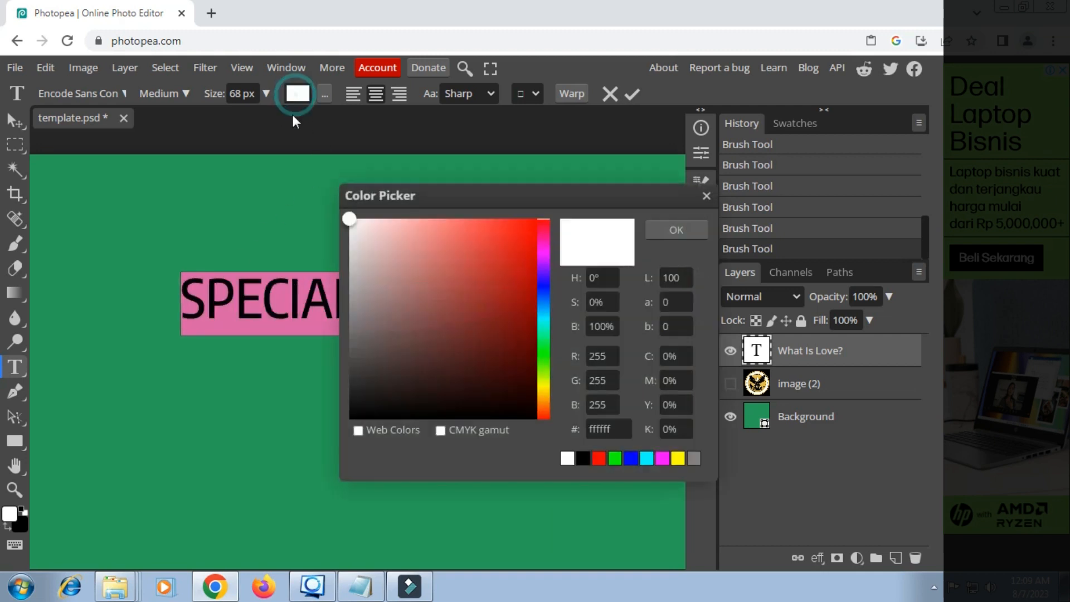
{"action": "left_click_drag", "start_coordinate": [356, 420], "coordinate": [352, 428]}
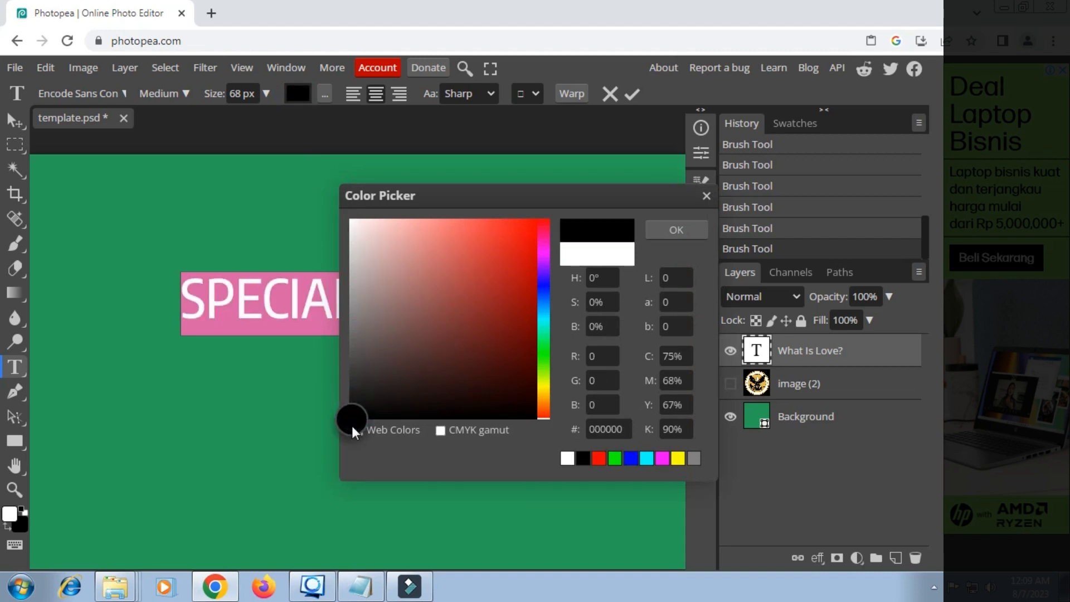
{"action": "left_click", "coordinate": [677, 231]}
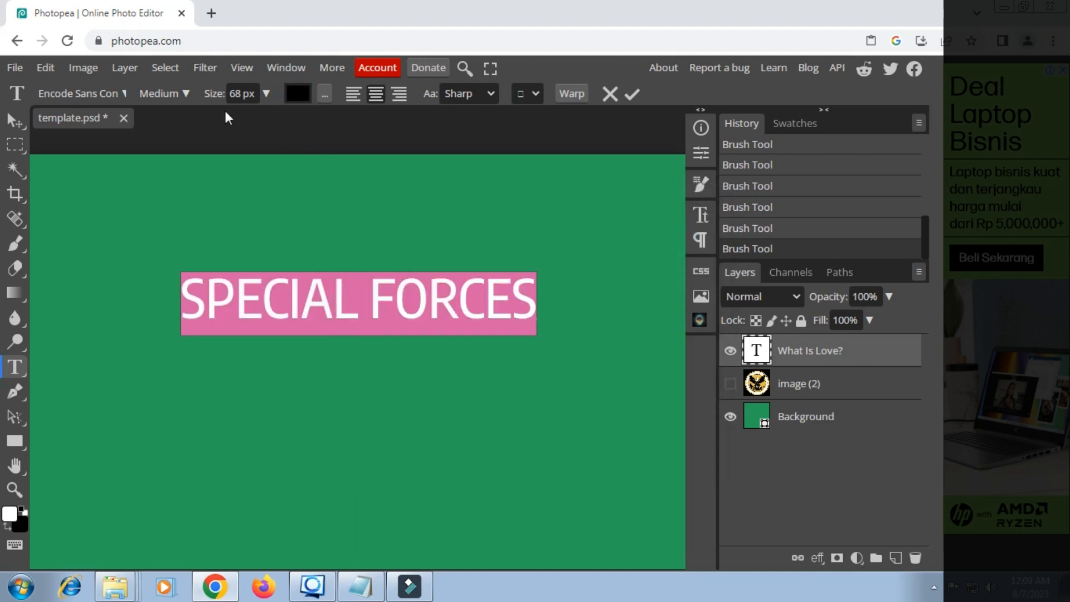
Set the font of the whole "SPECIAL FORCES" text to Karnivore
{"action": "left_click", "coordinate": [125, 94]}
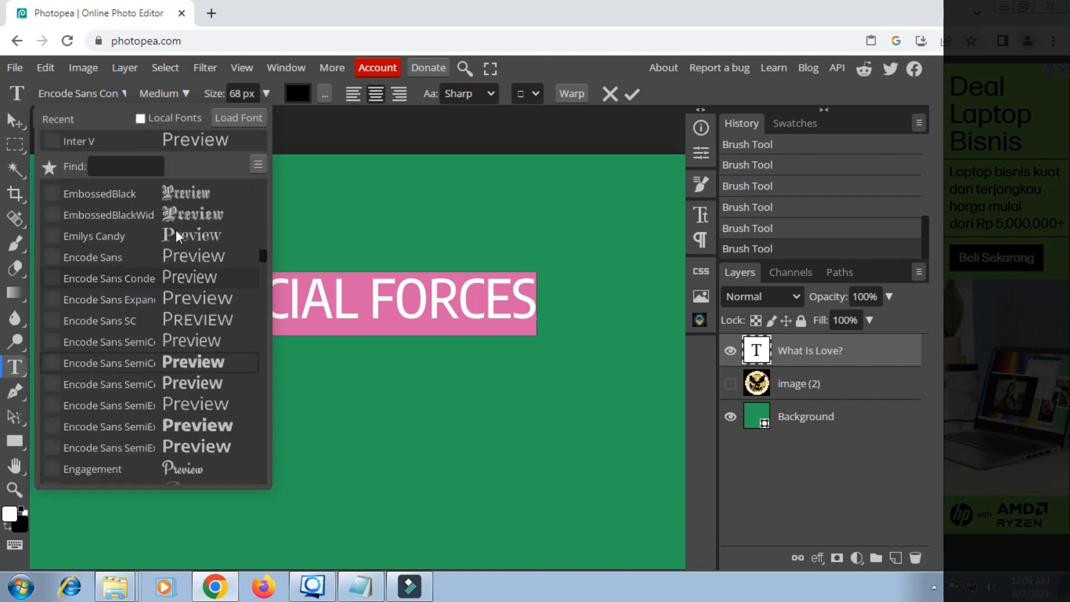
{"action": "scroll", "coordinate": [175, 228], "scroll_direction": "down", "scroll_amount": 6}
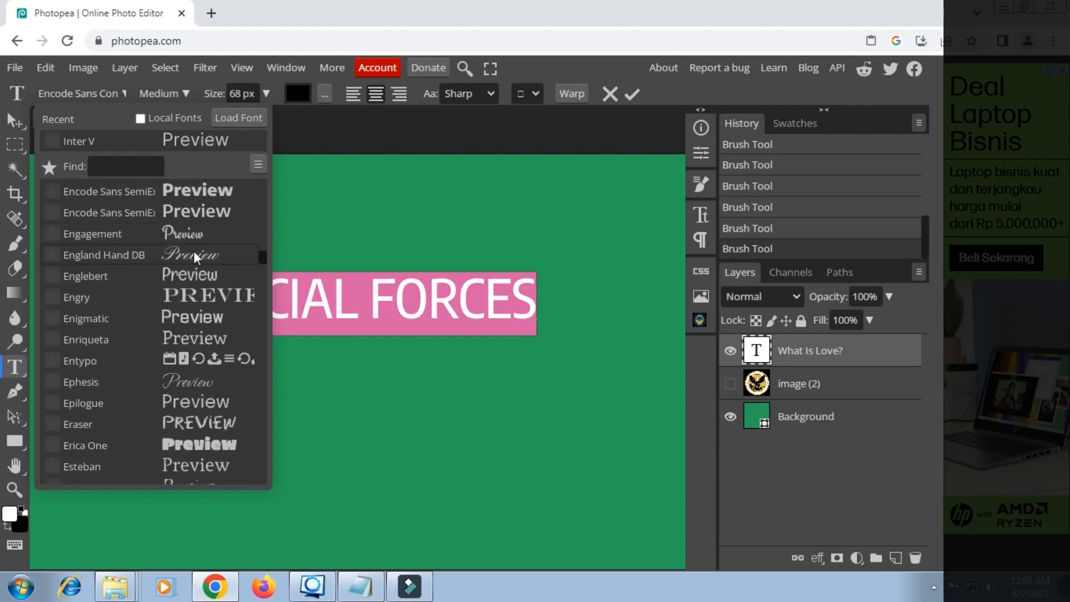
{"action": "scroll", "coordinate": [192, 251], "scroll_direction": "down", "scroll_amount": 6}
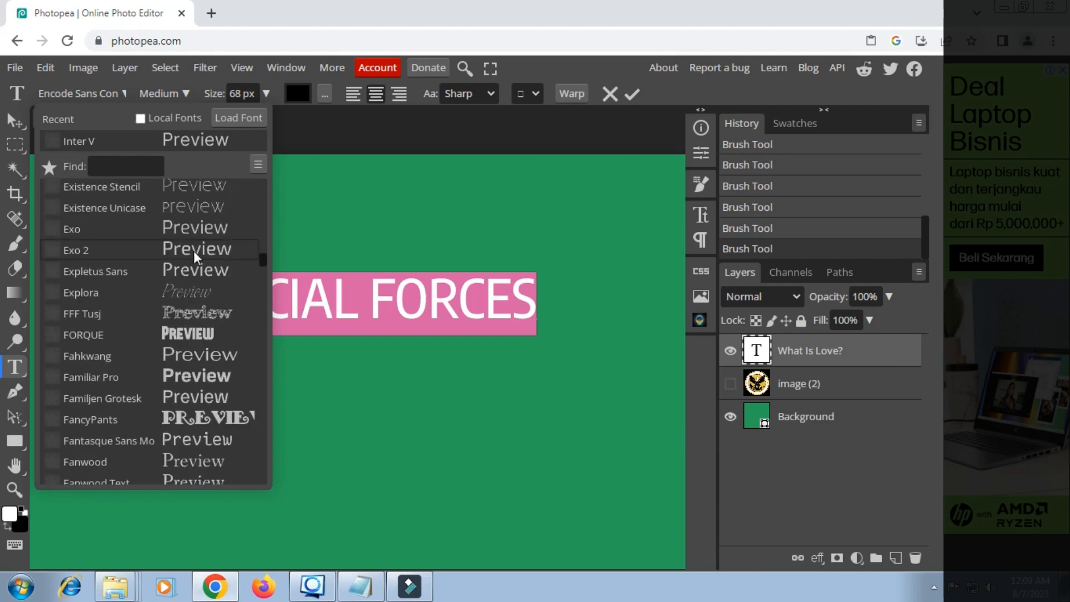
{"action": "scroll", "coordinate": [193, 250], "scroll_direction": "up", "scroll_amount": 3}
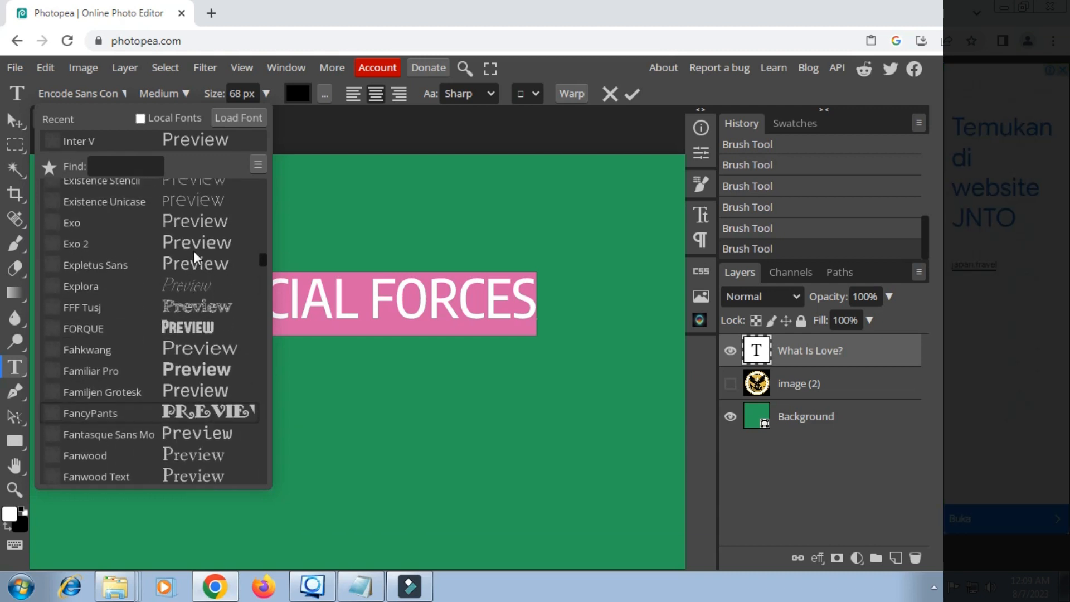
{"action": "scroll", "coordinate": [193, 251], "scroll_direction": "down", "scroll_amount": 6}
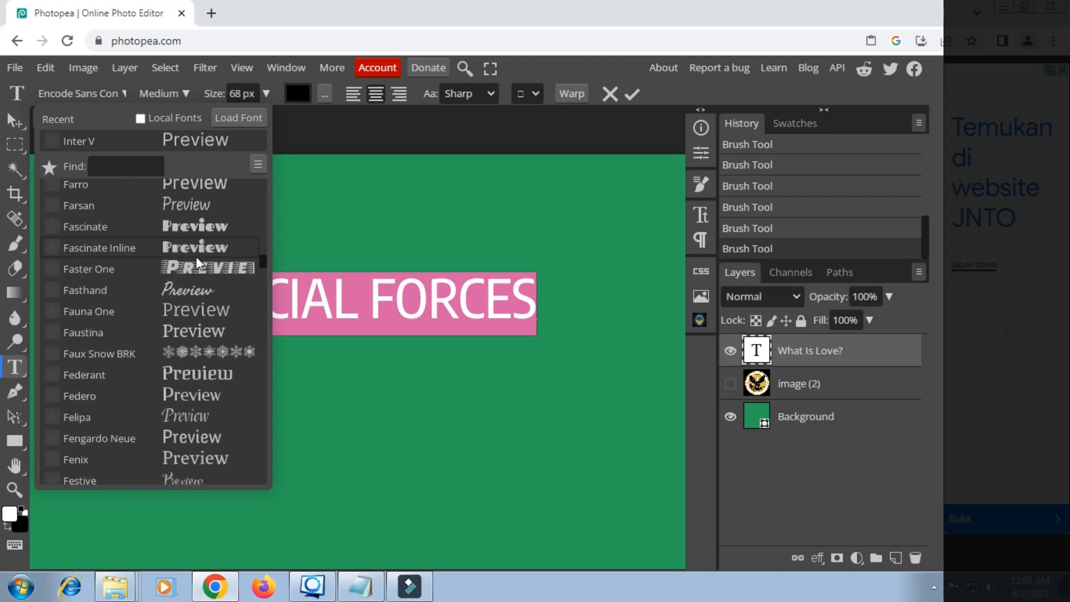
{"action": "scroll", "coordinate": [196, 257], "scroll_direction": "down", "scroll_amount": 6}
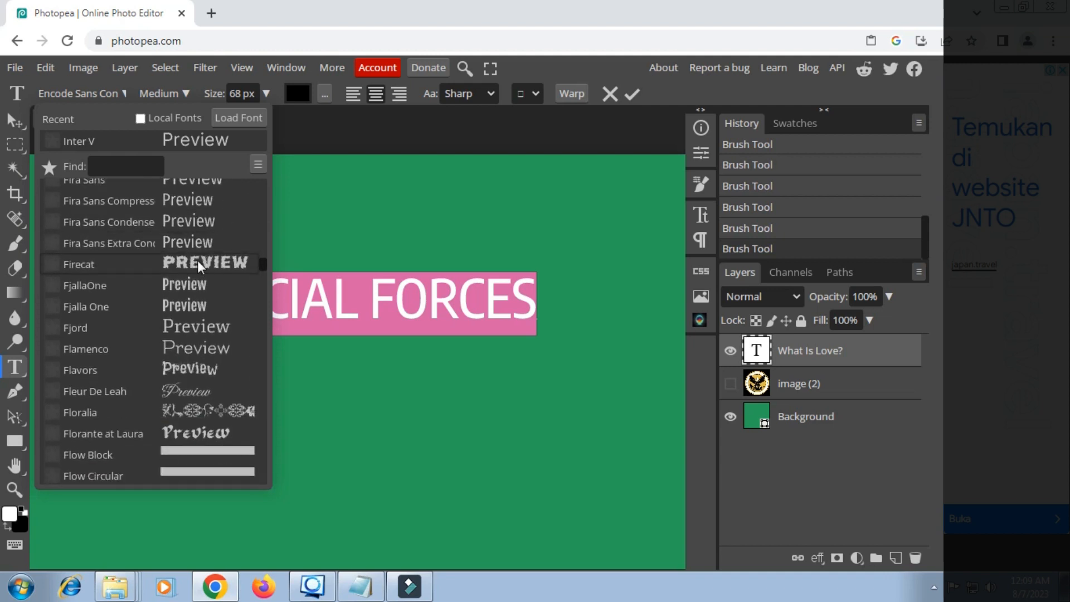
{"action": "scroll", "coordinate": [197, 260], "scroll_direction": "down", "scroll_amount": 6}
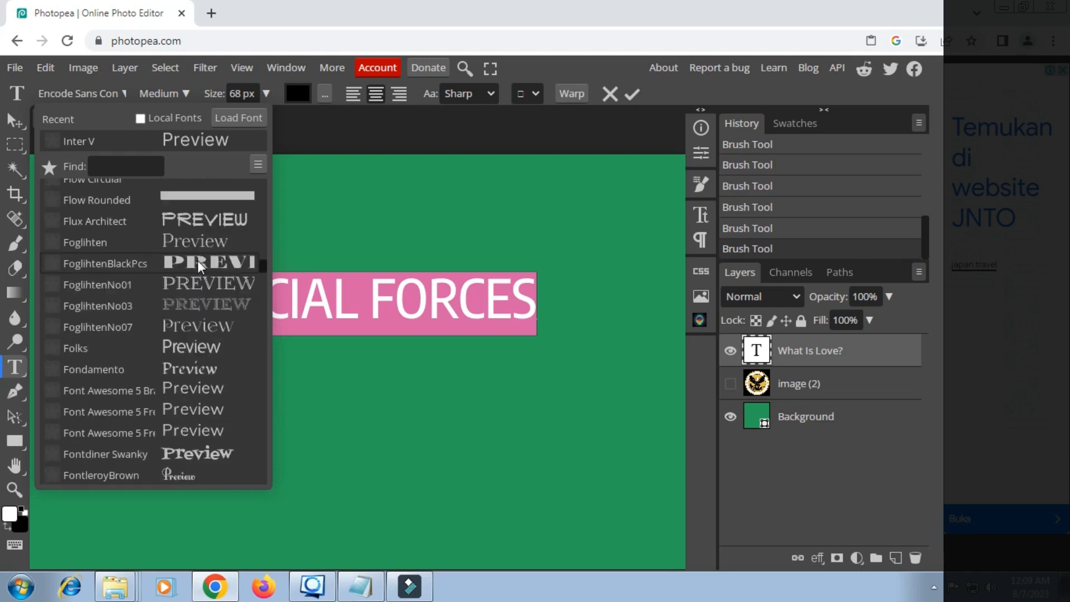
{"action": "scroll", "coordinate": [197, 259], "scroll_direction": "down", "scroll_amount": 8}
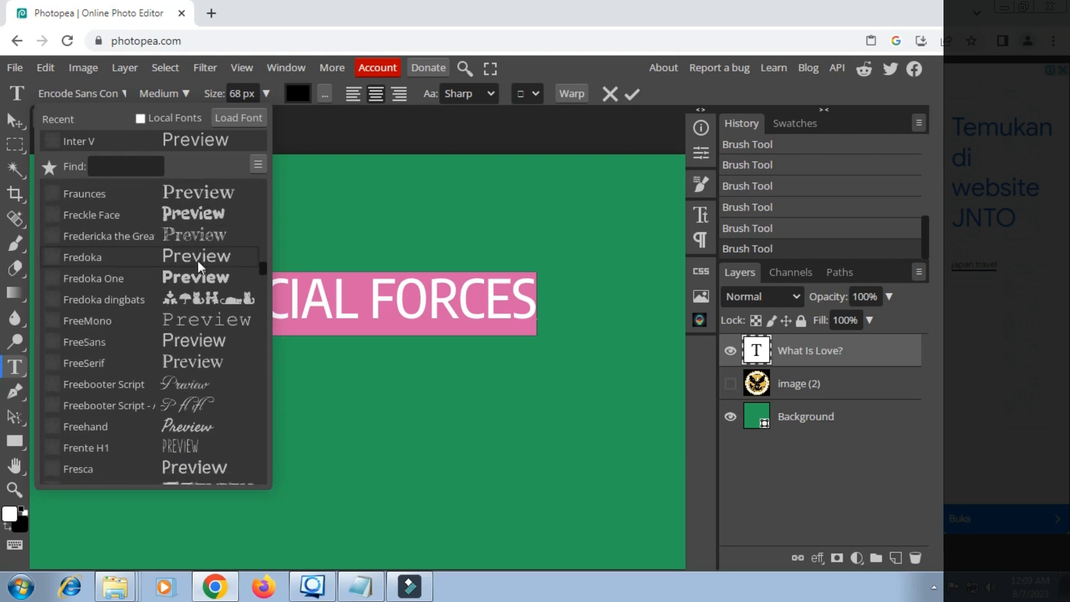
{"action": "scroll", "coordinate": [197, 259], "scroll_direction": "down", "scroll_amount": 15}
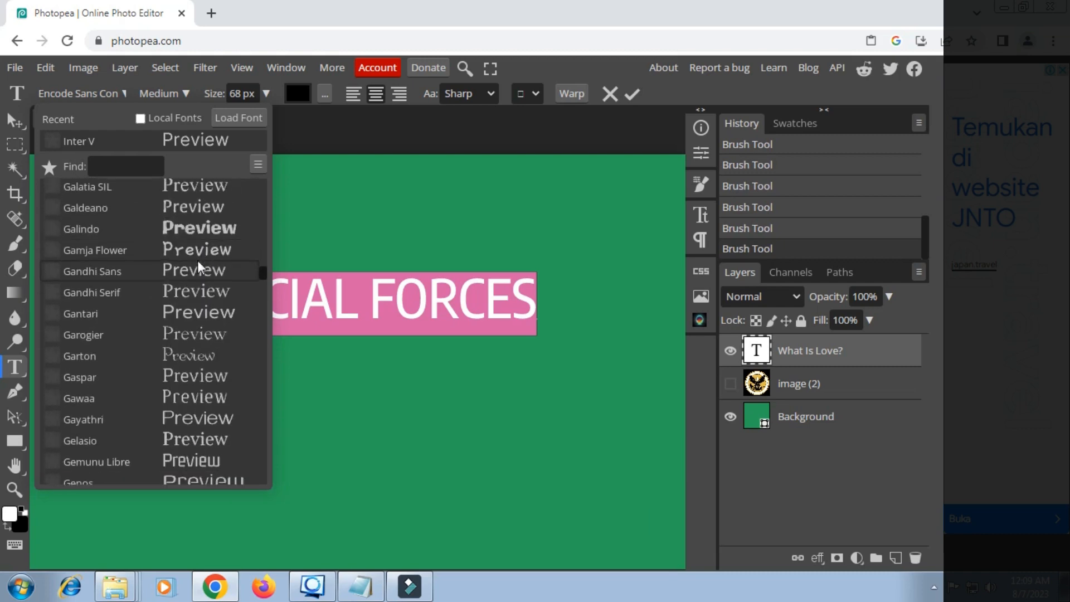
{"action": "scroll", "coordinate": [197, 259], "scroll_direction": "down", "scroll_amount": 6}
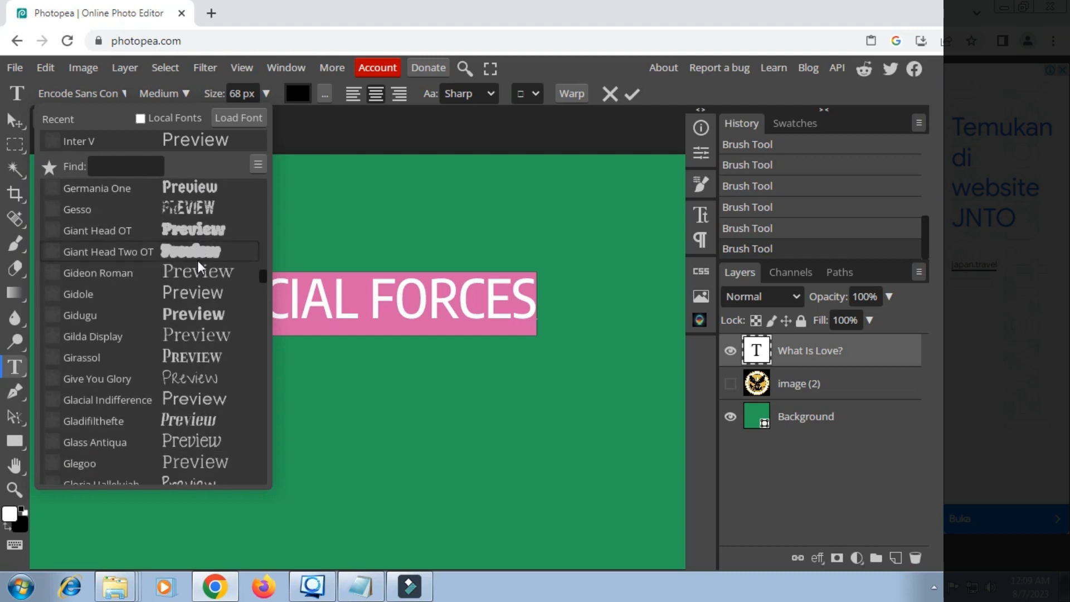
{"action": "scroll", "coordinate": [197, 259], "scroll_direction": "down", "scroll_amount": 5}
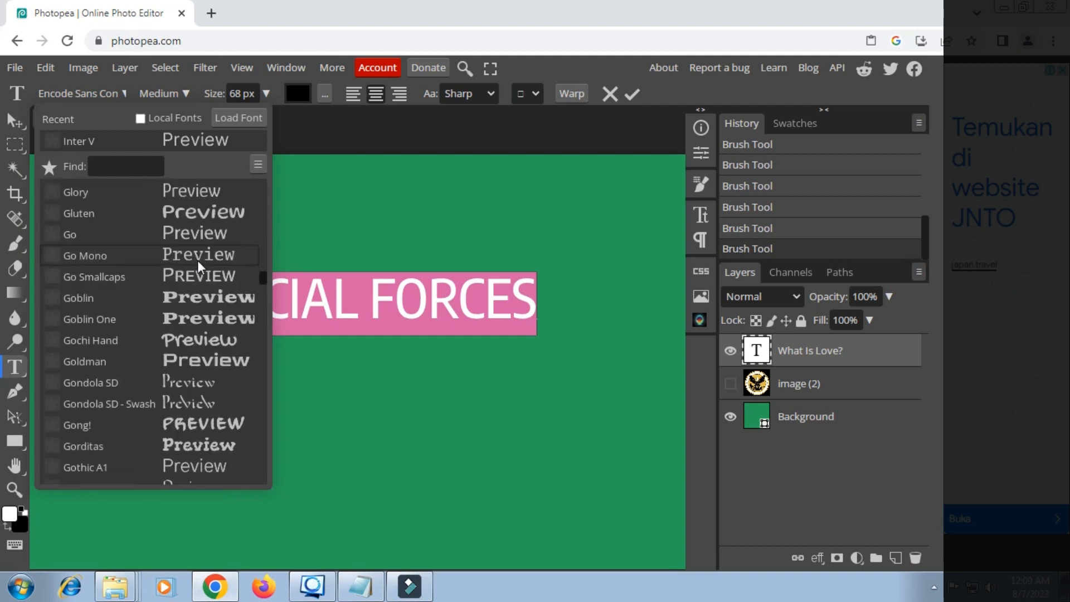
{"action": "scroll", "coordinate": [197, 259], "scroll_direction": "down", "scroll_amount": 5}
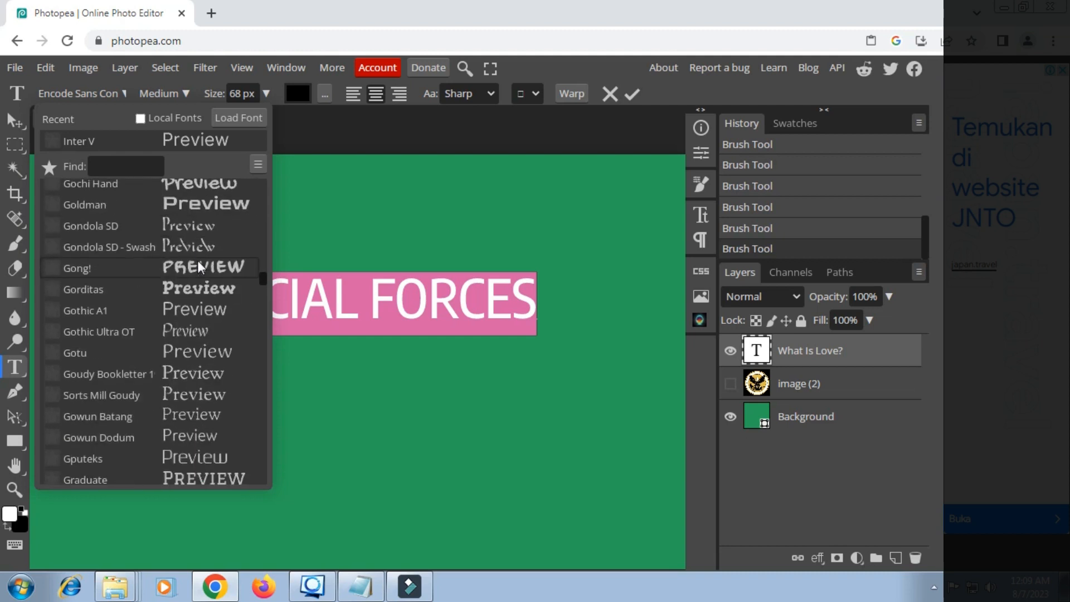
{"action": "scroll", "coordinate": [197, 259], "scroll_direction": "down", "scroll_amount": 6}
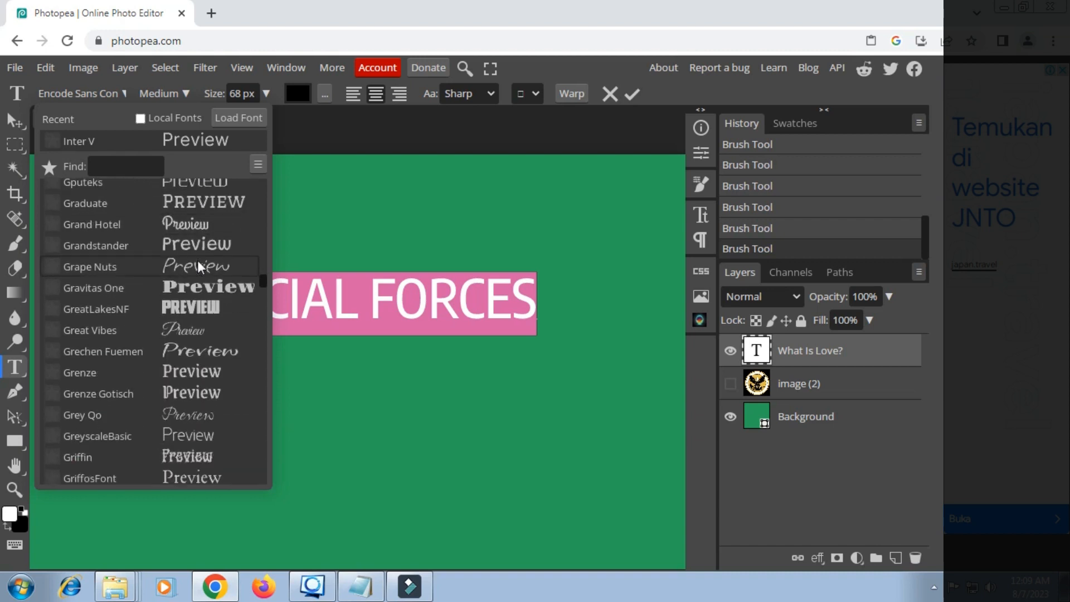
{"action": "scroll", "coordinate": [197, 260], "scroll_direction": "down", "scroll_amount": 8}
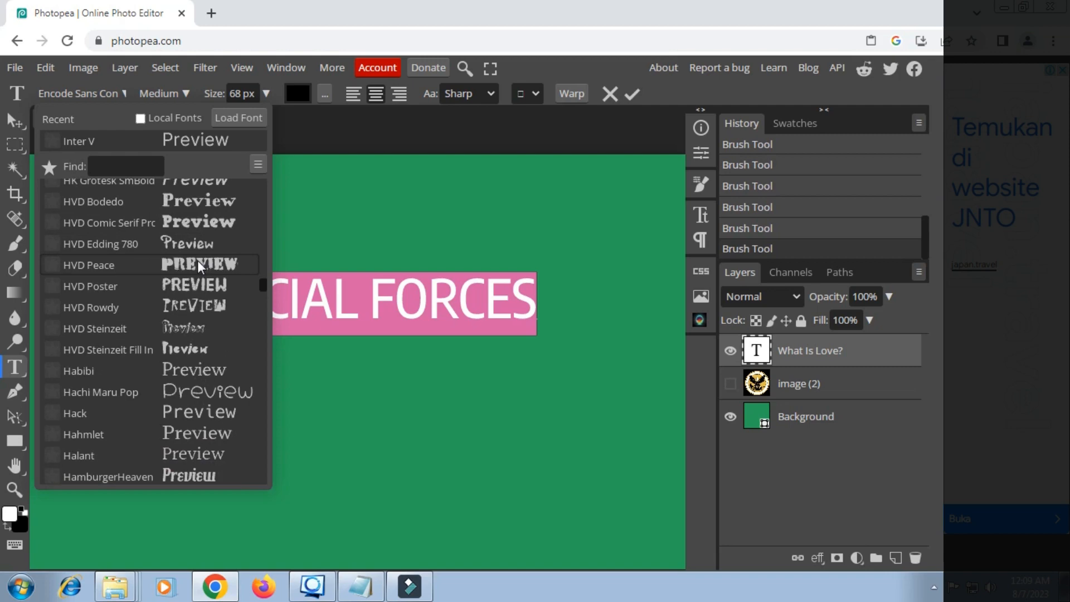
{"action": "scroll", "coordinate": [197, 260], "scroll_direction": "down", "scroll_amount": 8}
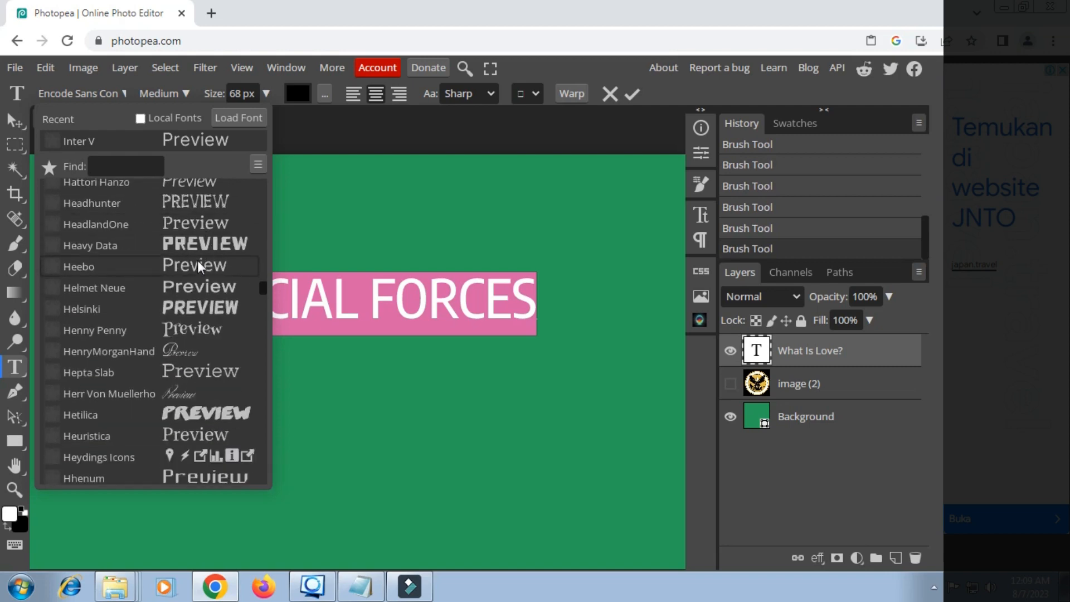
{"action": "scroll", "coordinate": [197, 259], "scroll_direction": "down", "scroll_amount": 4}
{"action": "scroll", "coordinate": [197, 260], "scroll_direction": "down", "scroll_amount": 4}
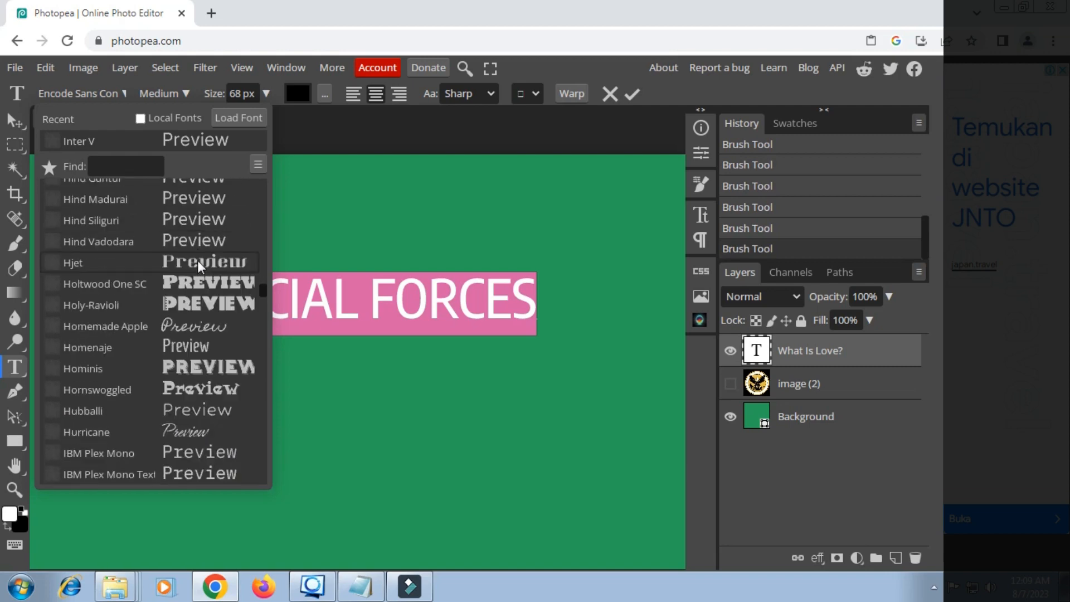
{"action": "scroll", "coordinate": [197, 260], "scroll_direction": "down", "scroll_amount": 8}
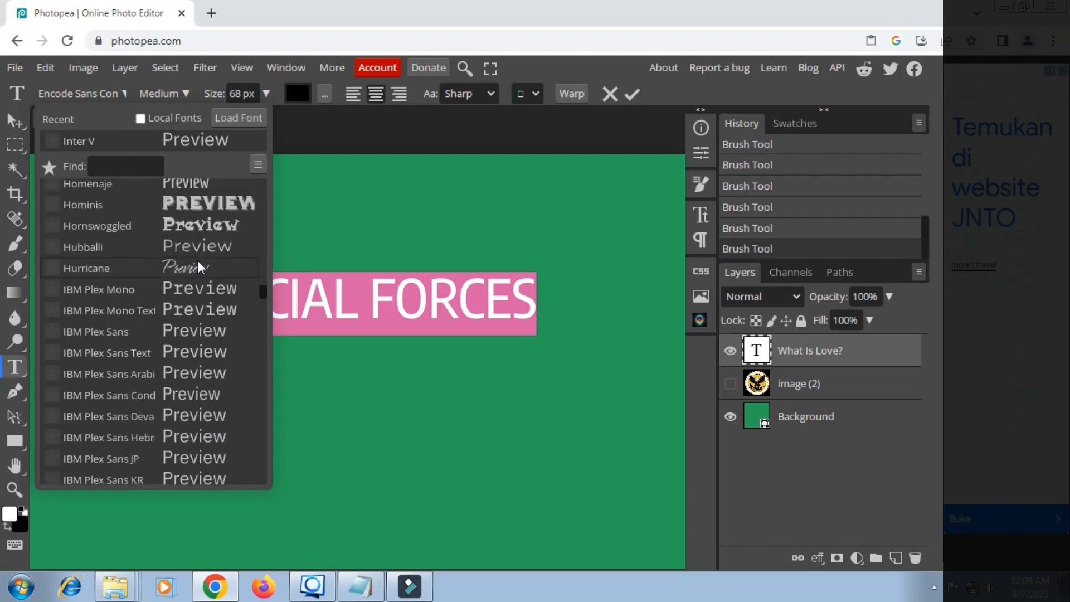
{"action": "scroll", "coordinate": [197, 259], "scroll_direction": "down", "scroll_amount": 10}
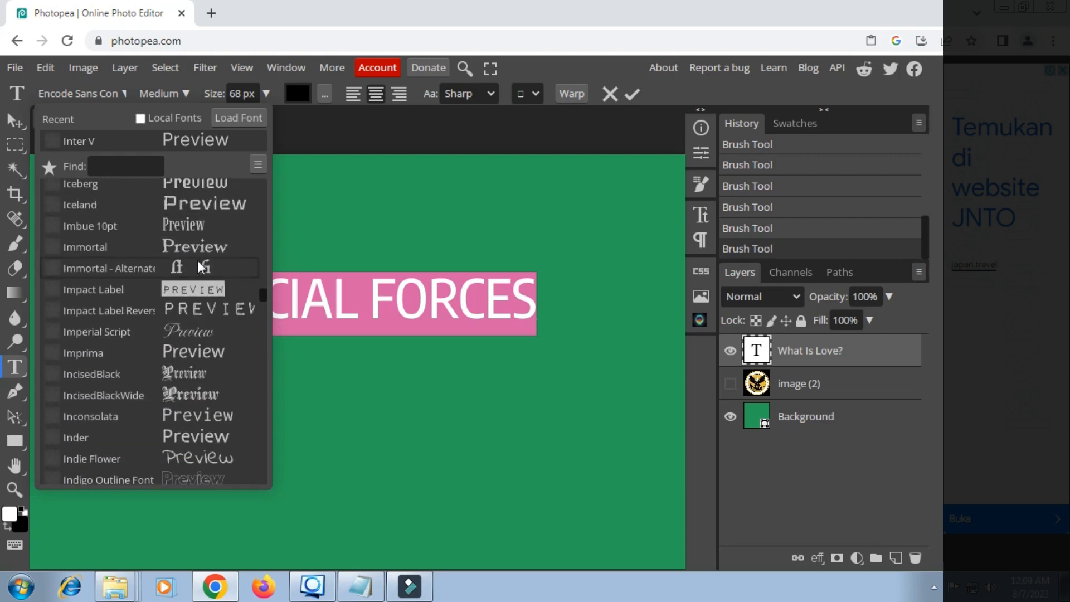
{"action": "scroll", "coordinate": [198, 260], "scroll_direction": "down", "scroll_amount": 10}
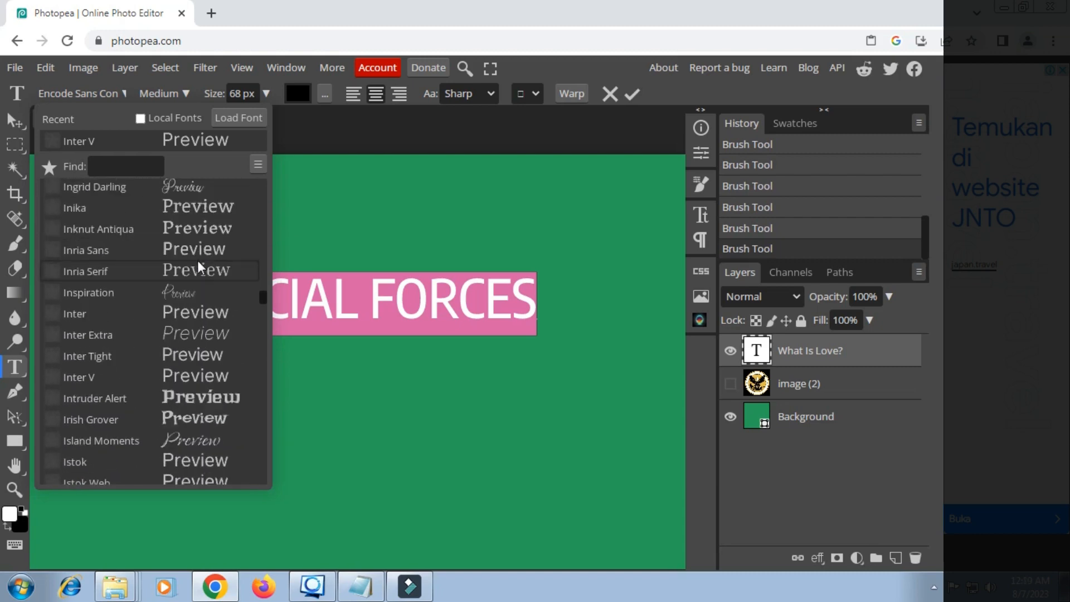
{"action": "scroll", "coordinate": [197, 260], "scroll_direction": "down", "scroll_amount": 10}
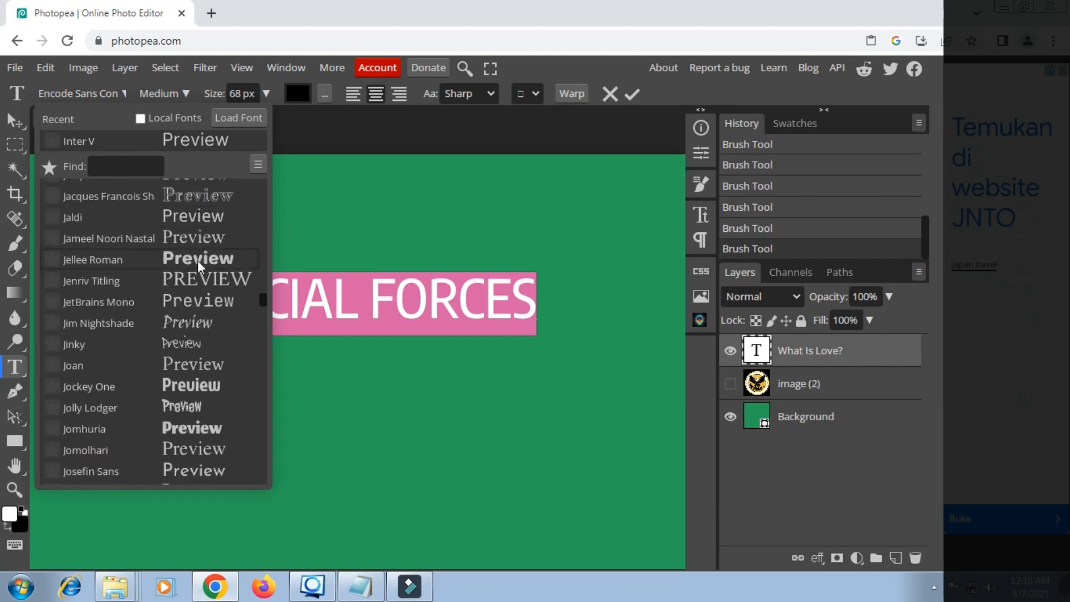
{"action": "scroll", "coordinate": [197, 260], "scroll_direction": "down", "scroll_amount": 5}
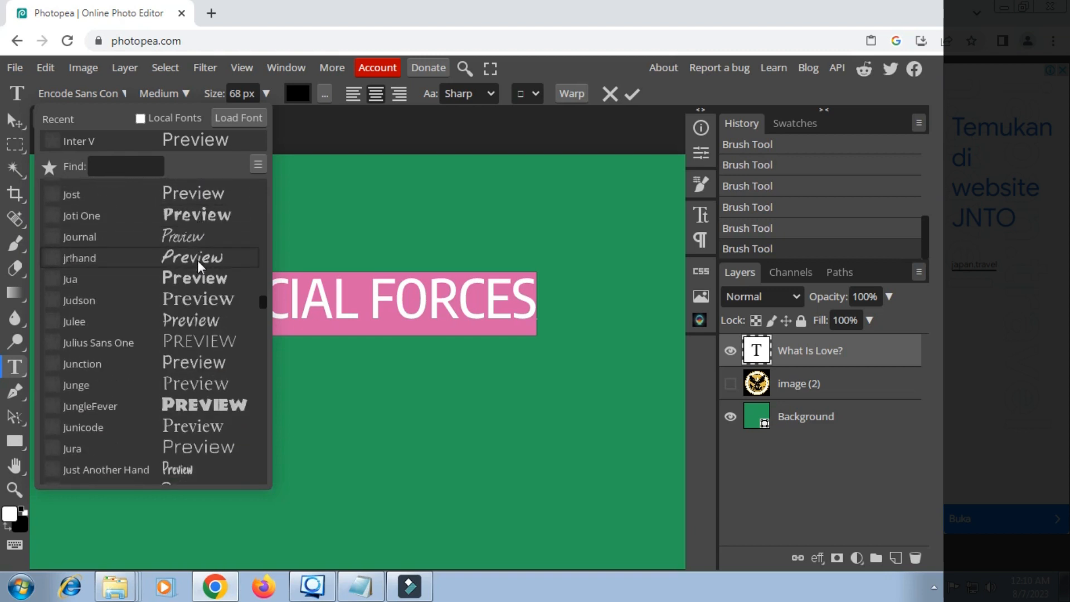
{"action": "scroll", "coordinate": [197, 260], "scroll_direction": "down", "scroll_amount": 16}
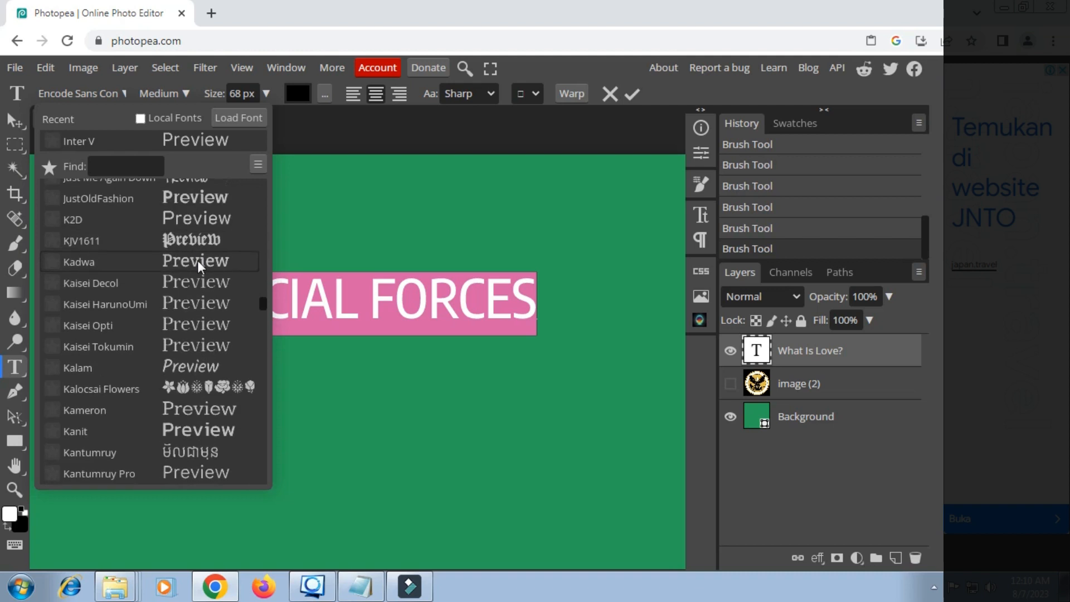
{"action": "scroll", "coordinate": [197, 260], "scroll_direction": "down", "scroll_amount": 5}
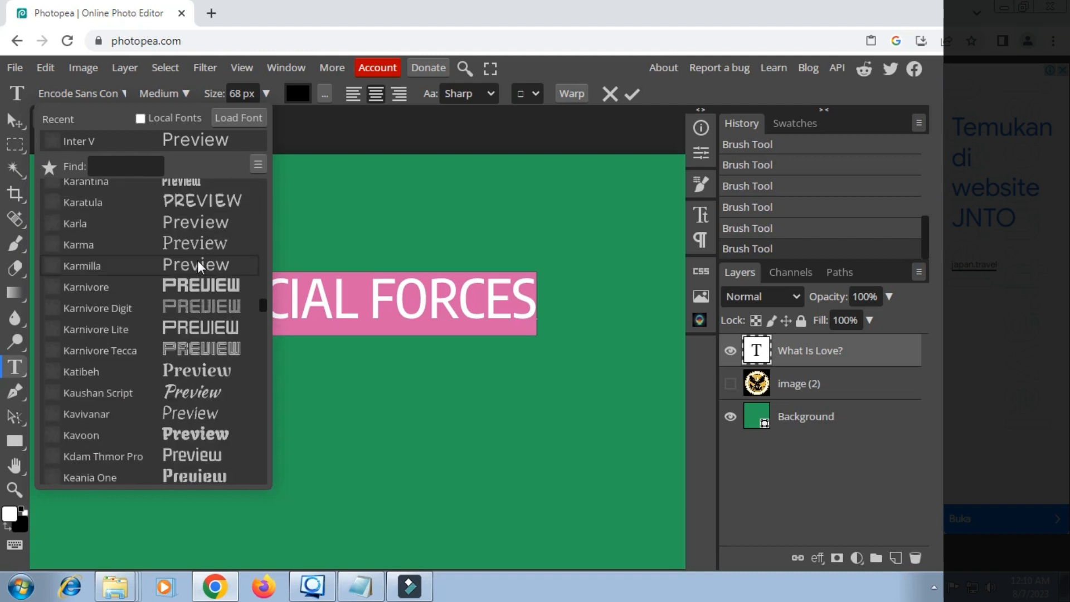
{"action": "scroll", "coordinate": [197, 260], "scroll_direction": "down", "scroll_amount": 9}
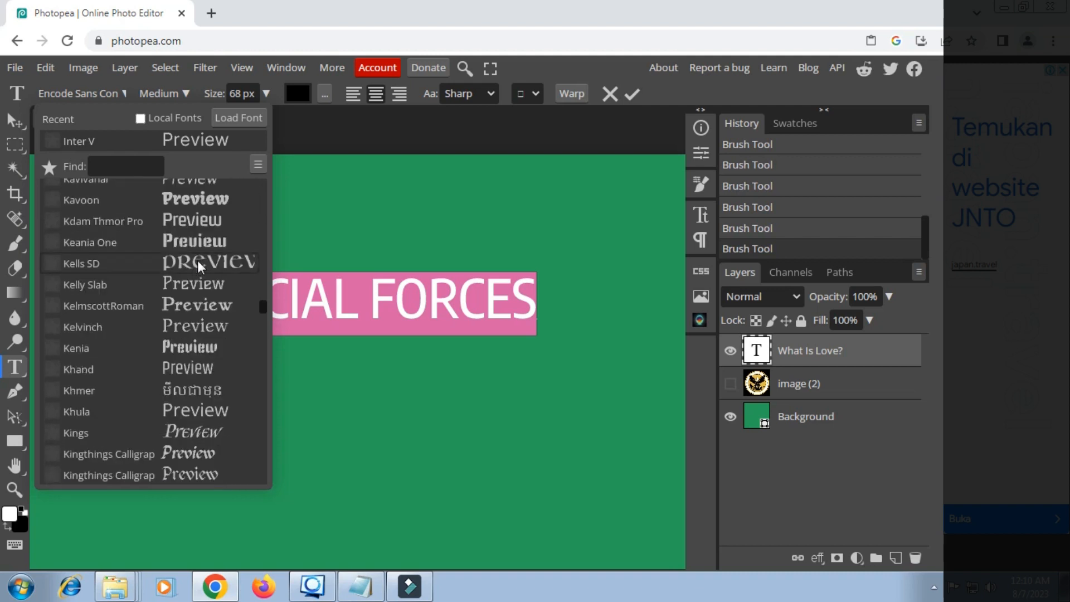
{"action": "scroll", "coordinate": [197, 259], "scroll_direction": "up", "scroll_amount": 3}
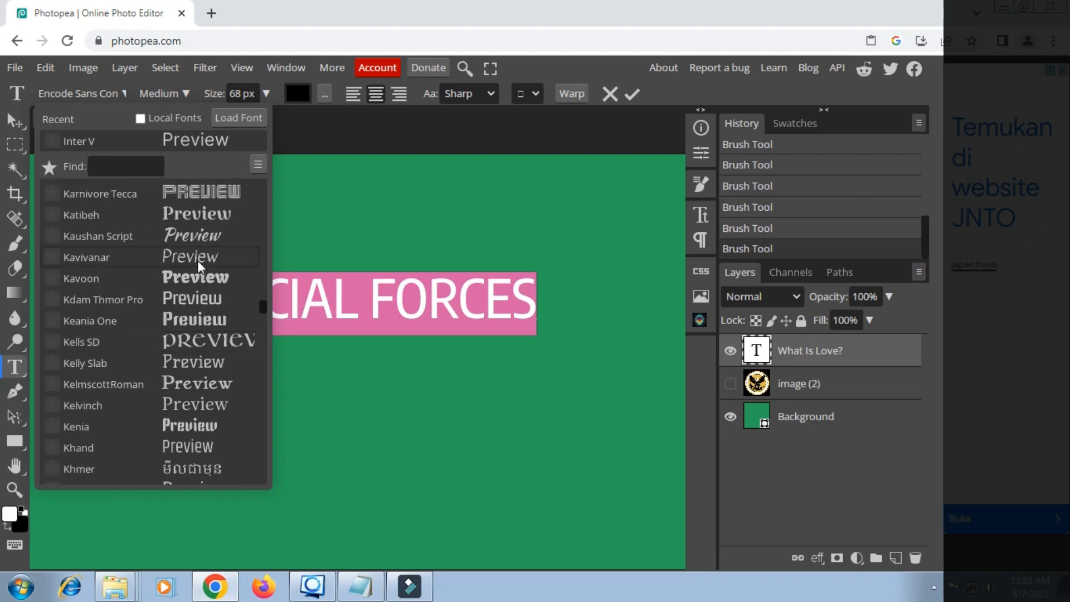
{"action": "scroll", "coordinate": [197, 259], "scroll_direction": "up", "scroll_amount": 3}
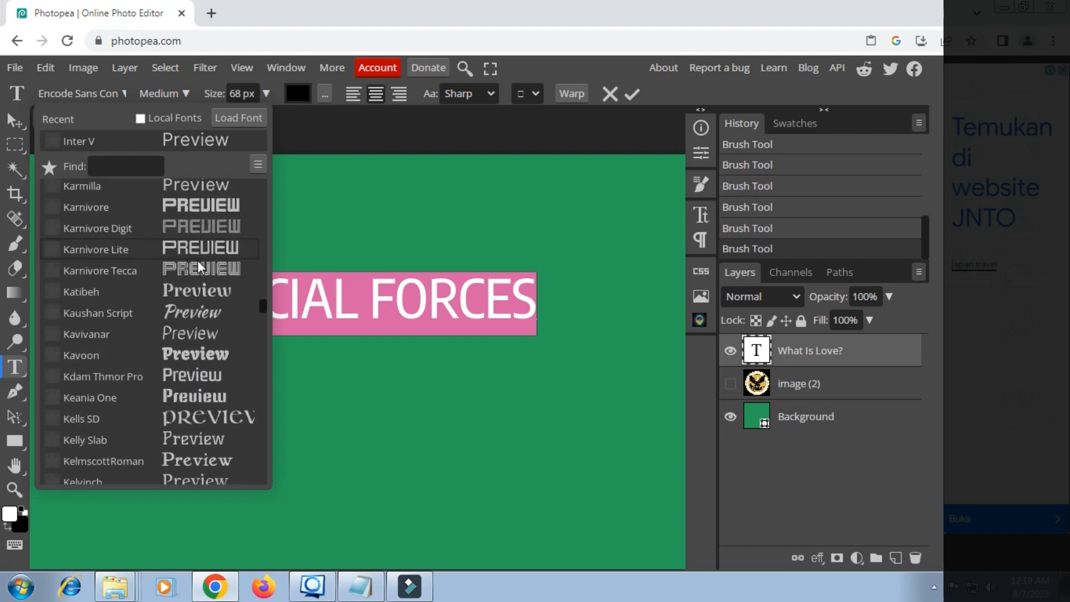
{"action": "scroll", "coordinate": [197, 260], "scroll_direction": "down", "scroll_amount": 10}
{"action": "scroll", "coordinate": [197, 259], "scroll_direction": "down", "scroll_amount": 5}
{"action": "scroll", "coordinate": [198, 259], "scroll_direction": "up", "scroll_amount": 15}
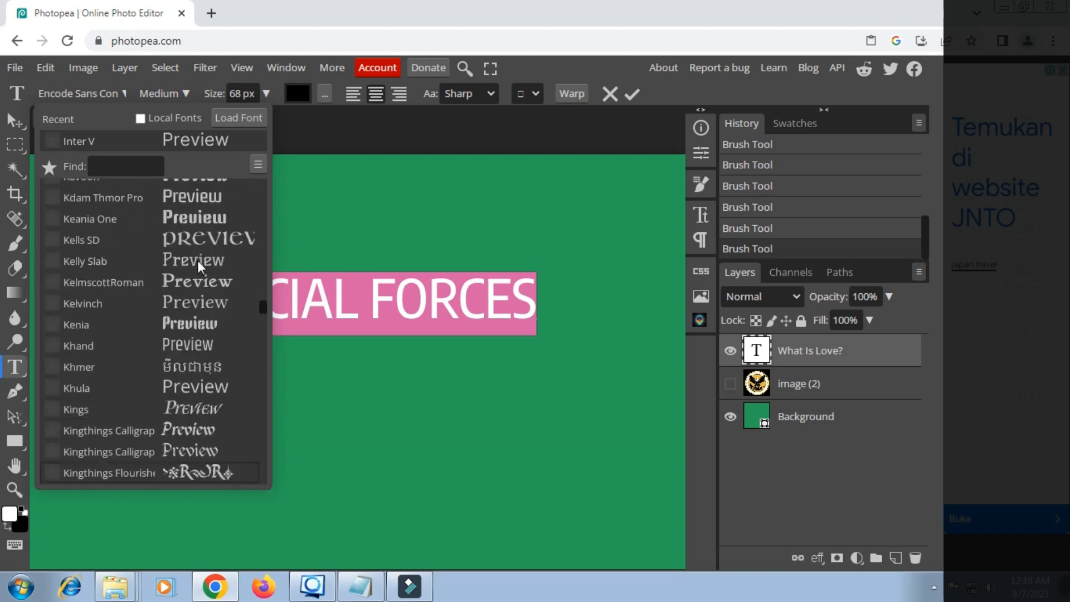
{"action": "scroll", "coordinate": [198, 259], "scroll_direction": "up", "scroll_amount": 1}
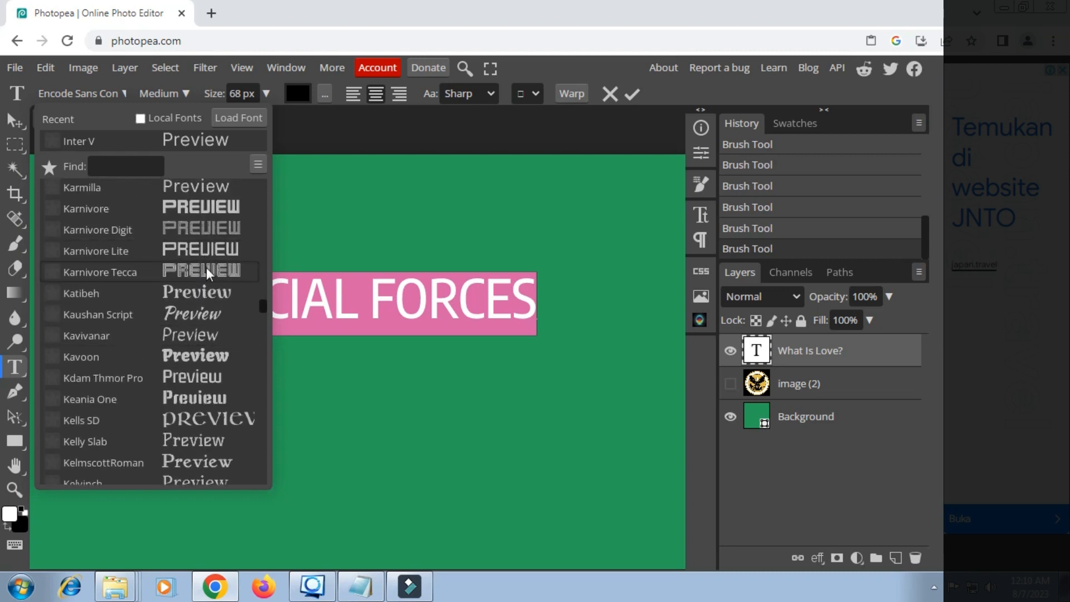
{"action": "left_click", "coordinate": [204, 218]}
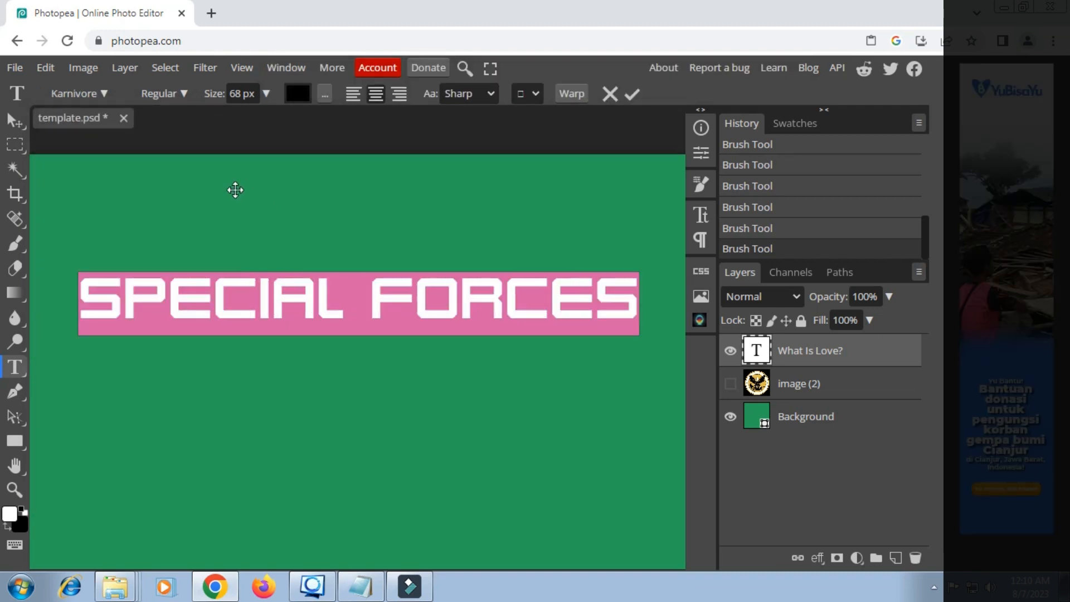
Set the "SPECIAL FORCES" text size to 109 px and commit the text edit
{"action": "left_click_drag", "start_coordinate": [215, 96], "coordinate": [242, 95]}
{"action": "scroll", "coordinate": [254, 182], "scroll_direction": "down", "scroll_amount": 1}
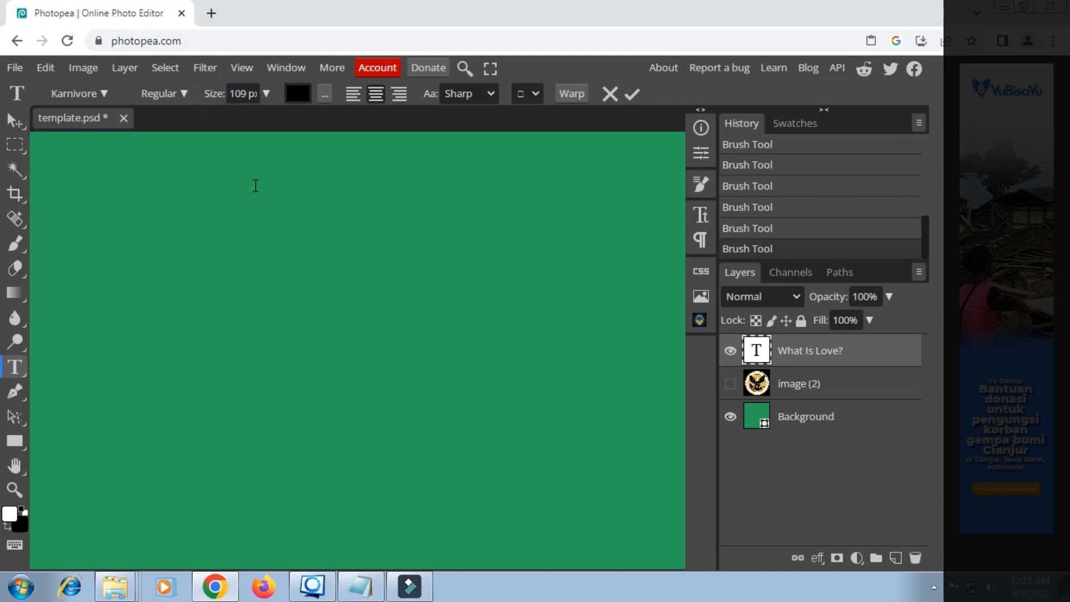
{"action": "left_click", "coordinate": [632, 94]}
{"action": "scroll", "coordinate": [394, 192], "scroll_direction": "down", "scroll_amount": 2}
{"action": "scroll", "coordinate": [394, 193], "scroll_direction": "down", "scroll_amount": 3}
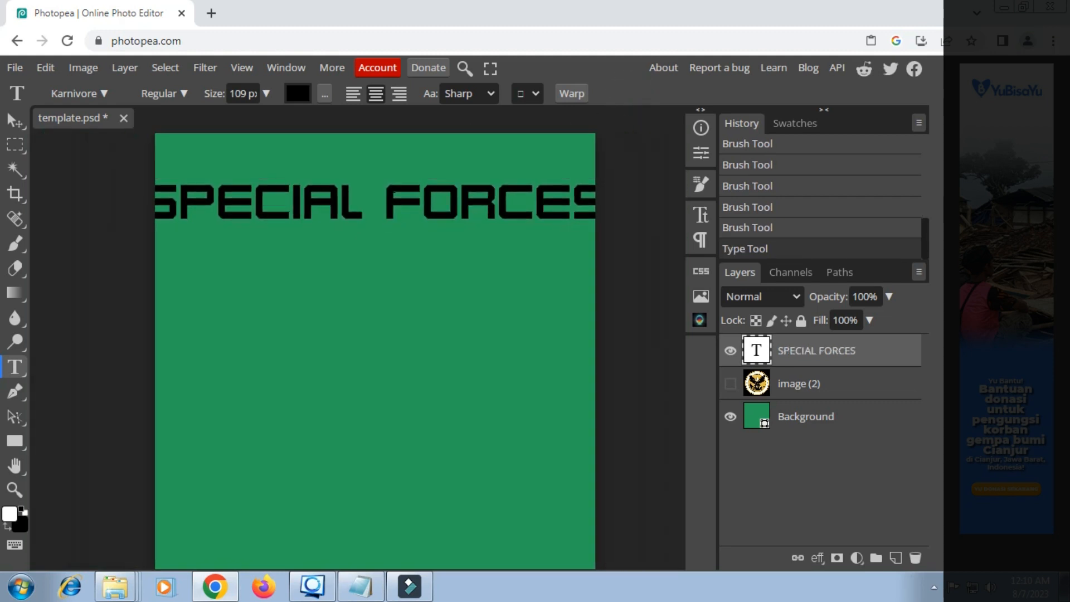
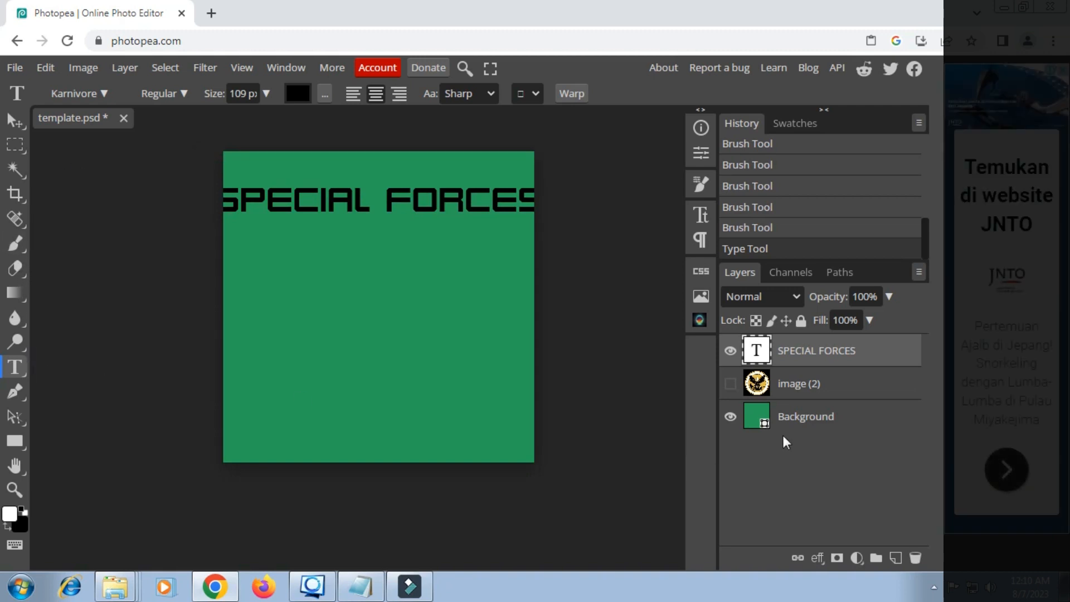
Show the image (2) emblem layer and set the whole "SPECIAL FORCES" text to 89 px, committing the edit
{"action": "left_click", "coordinate": [730, 383]}
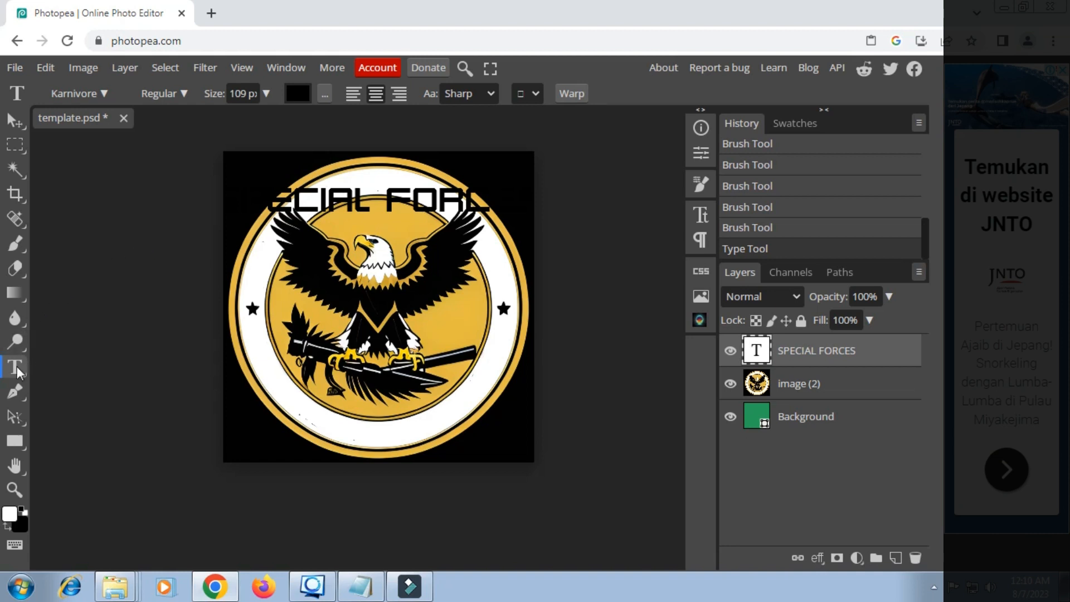
{"action": "left_click", "coordinate": [326, 215]}
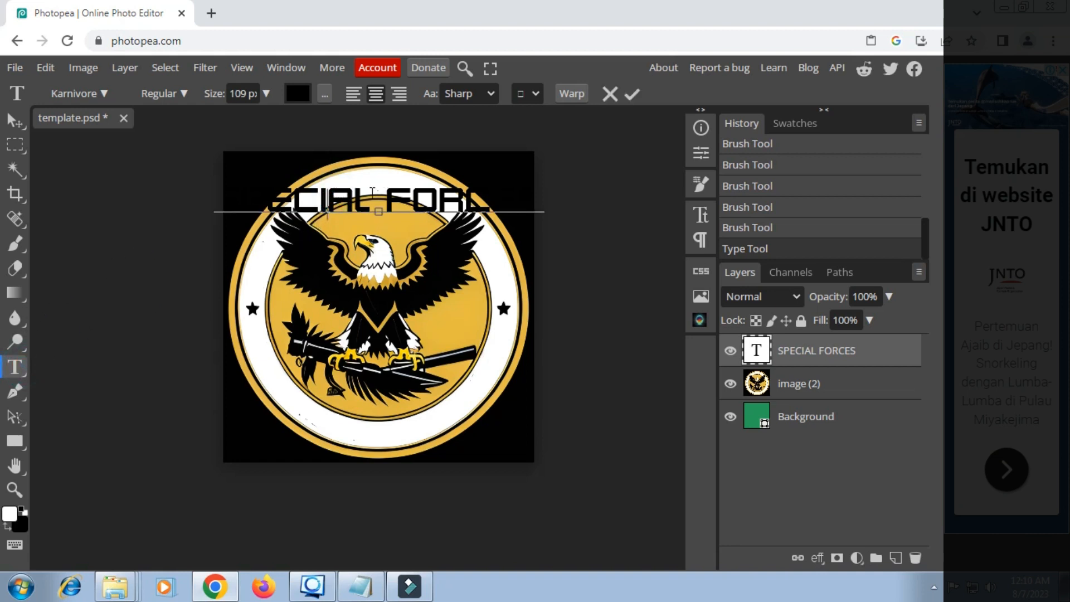
{"action": "key", "text": "ctrl"}
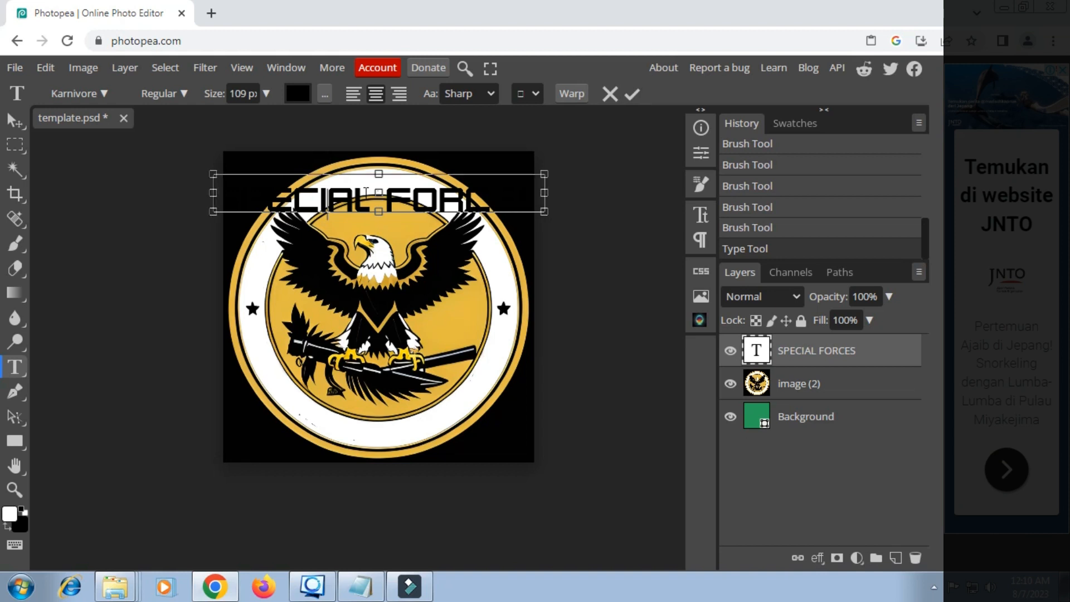
{"action": "key", "text": "ctrl+a"}
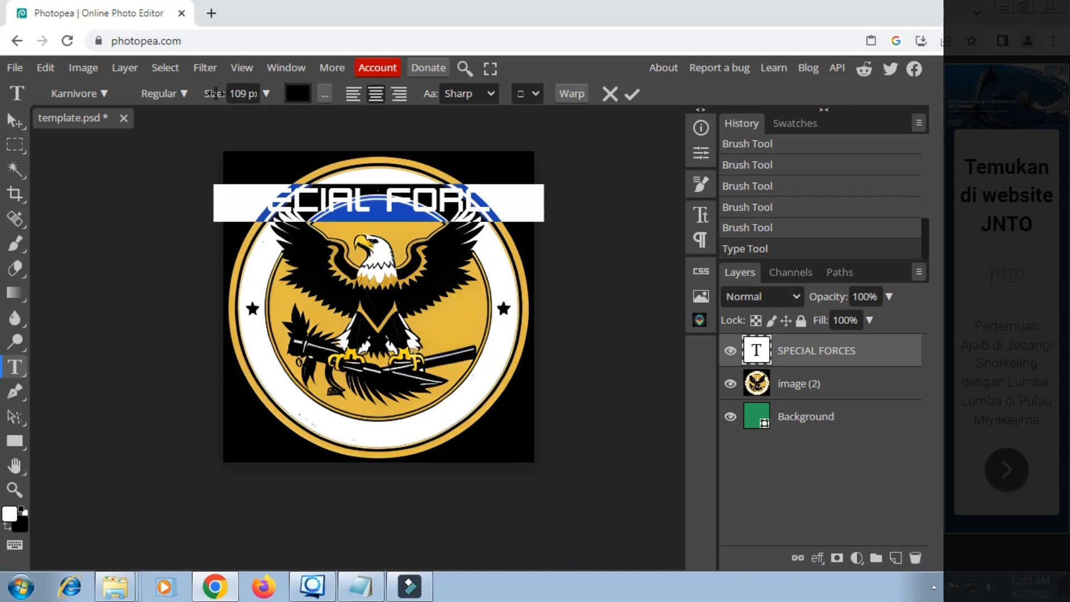
{"action": "left_click_drag", "start_coordinate": [214, 93], "coordinate": [204, 97]}
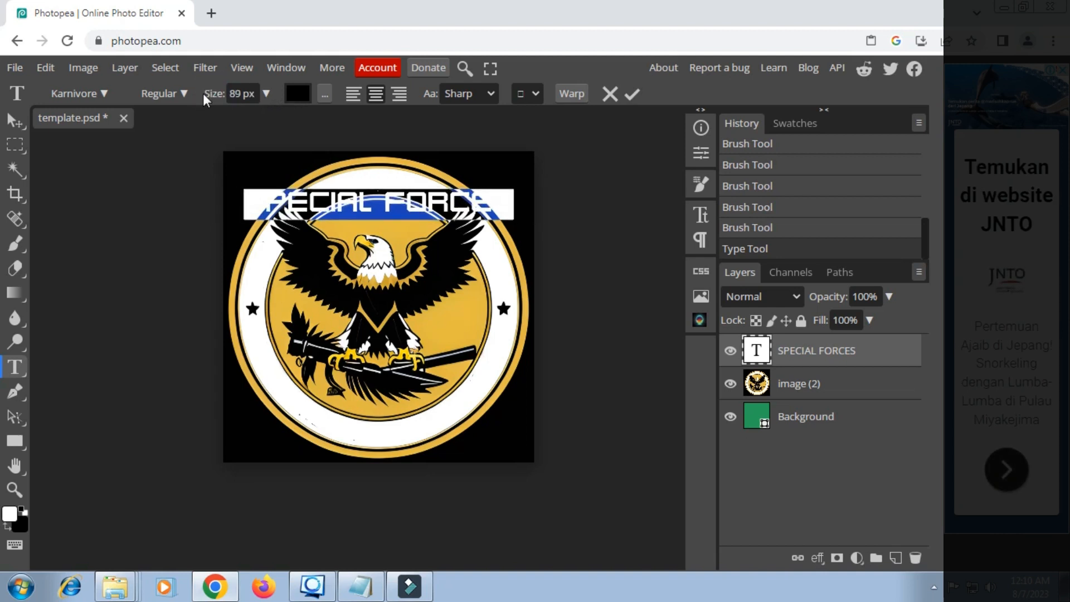
{"action": "left_click", "coordinate": [630, 95]}
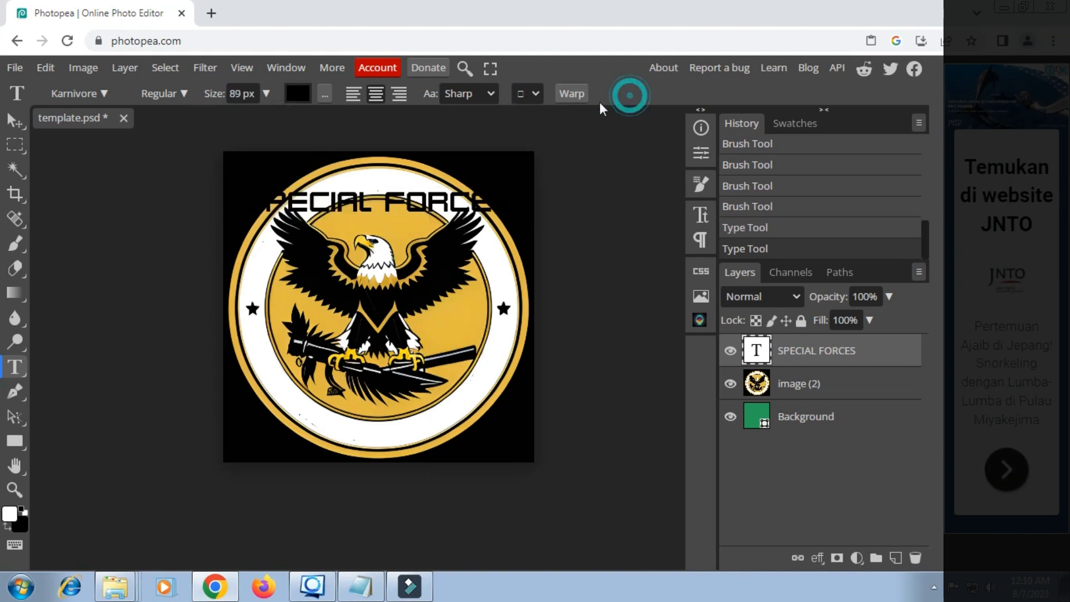
Move the "SPECIAL FORCES" text to the lower part of the emblem and warp it with a horizontal Arc at -67% bend
{"action": "left_click", "coordinate": [16, 121]}
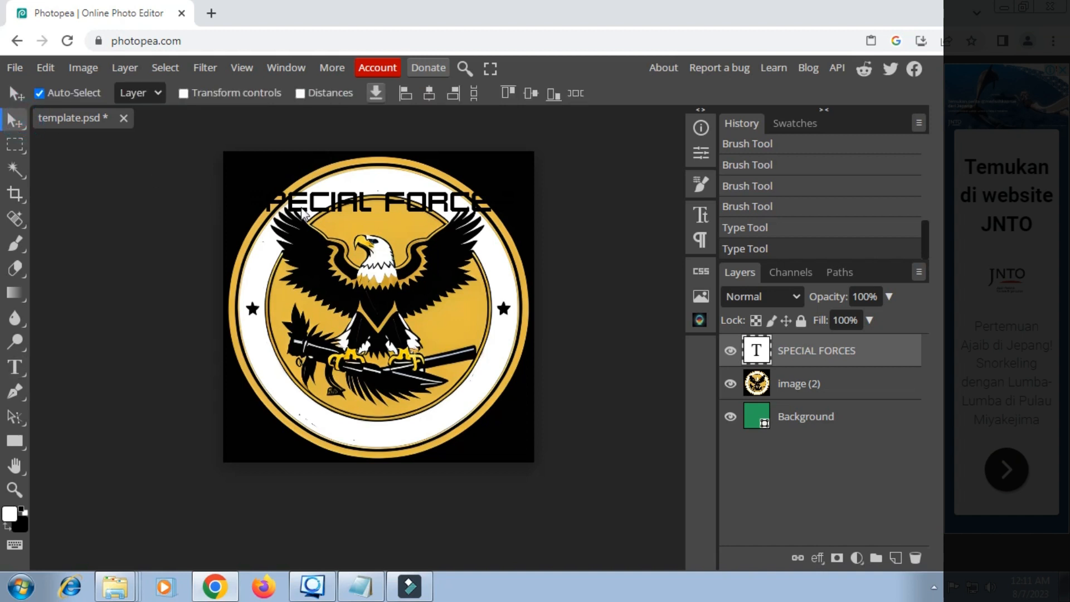
{"action": "left_click_drag", "start_coordinate": [355, 208], "coordinate": [356, 390]}
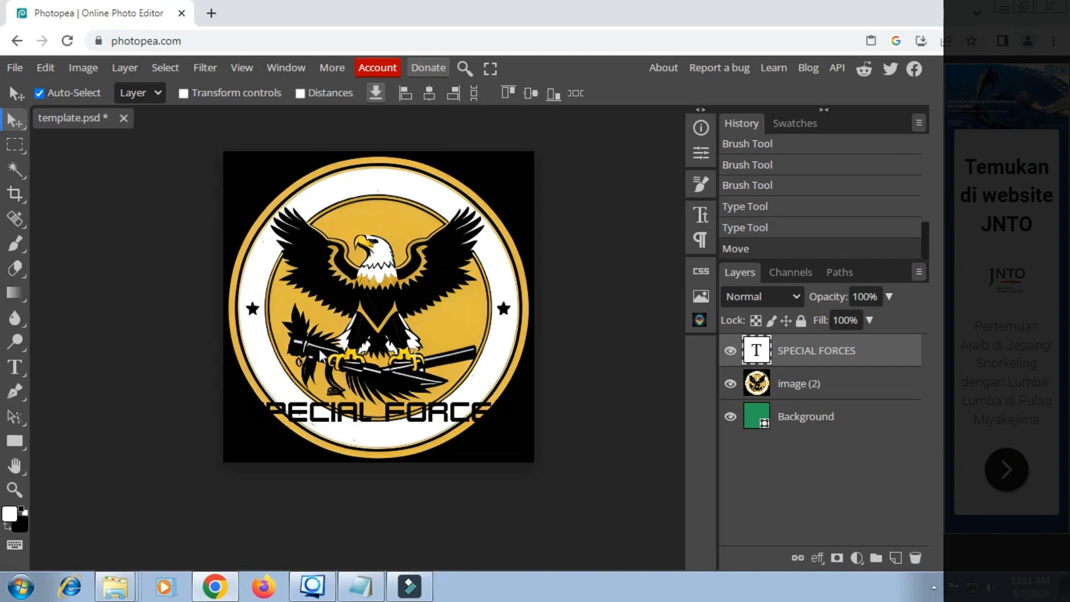
{"action": "left_click", "coordinate": [15, 366]}
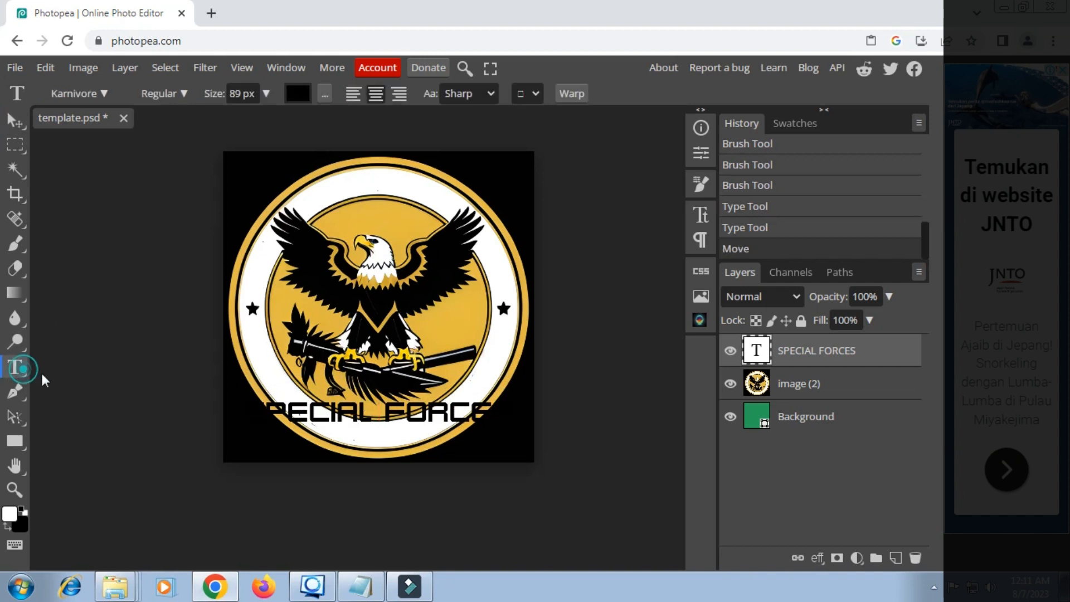
{"action": "left_click", "coordinate": [329, 411]}
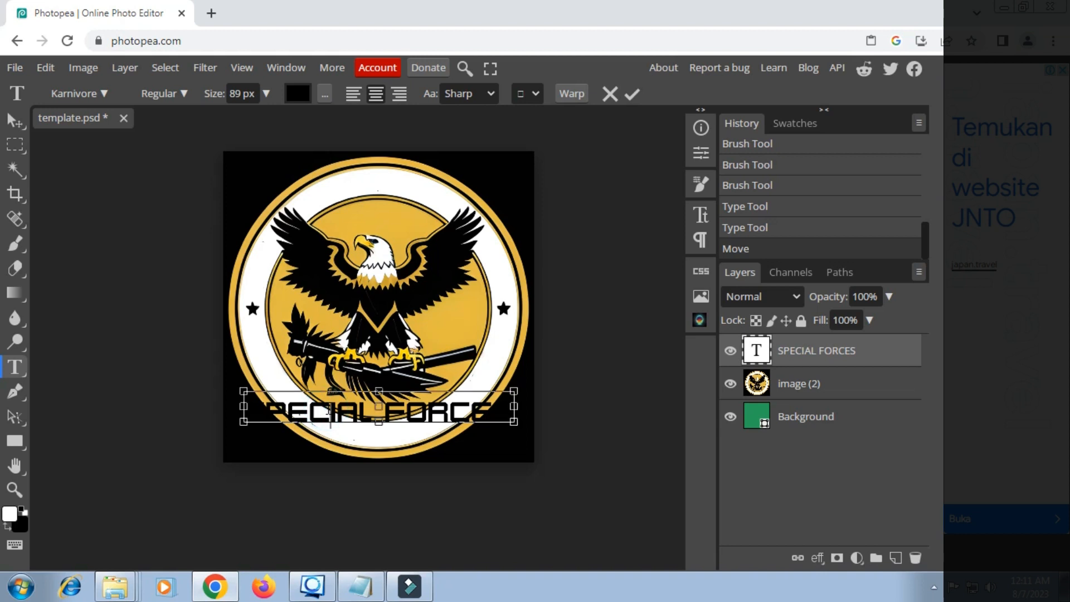
{"action": "key", "text": "ctrl+a"}
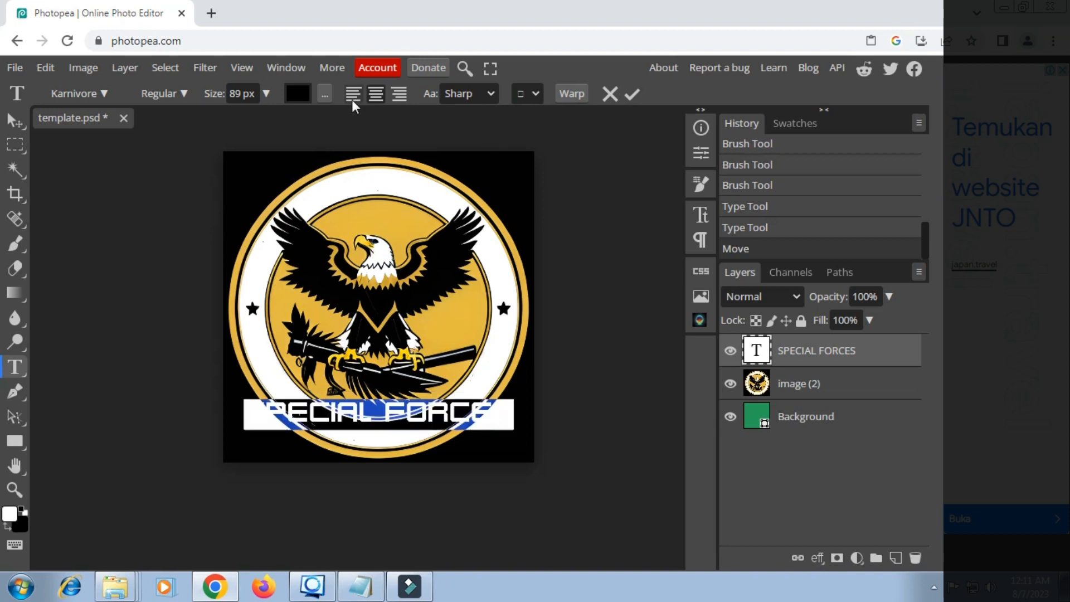
{"action": "left_click", "coordinate": [572, 96]}
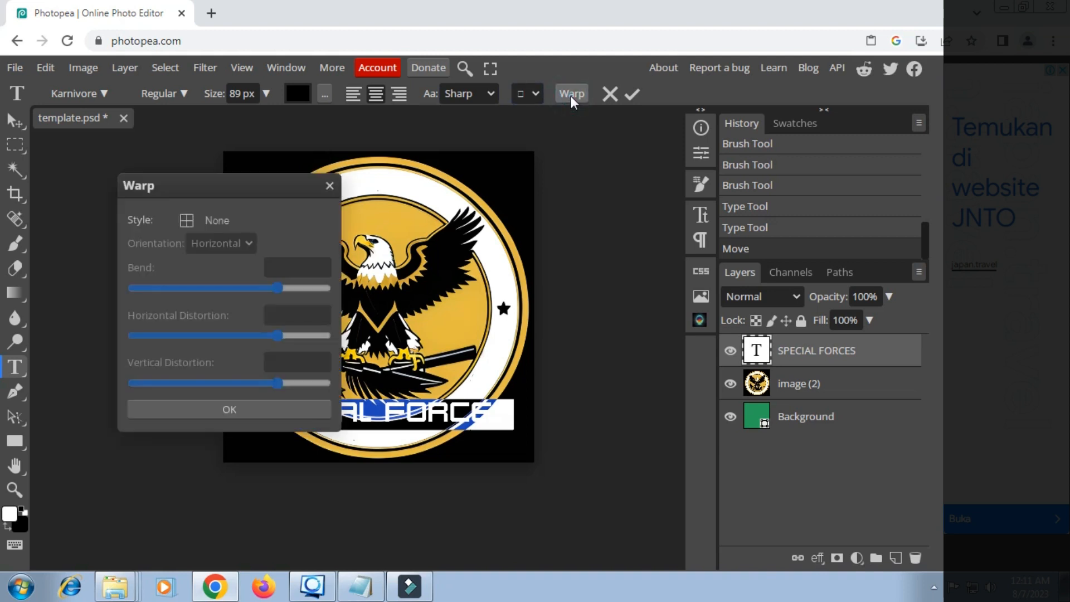
{"action": "left_click_drag", "start_coordinate": [254, 188], "coordinate": [673, 141]}
{"action": "left_click", "coordinate": [628, 175]}
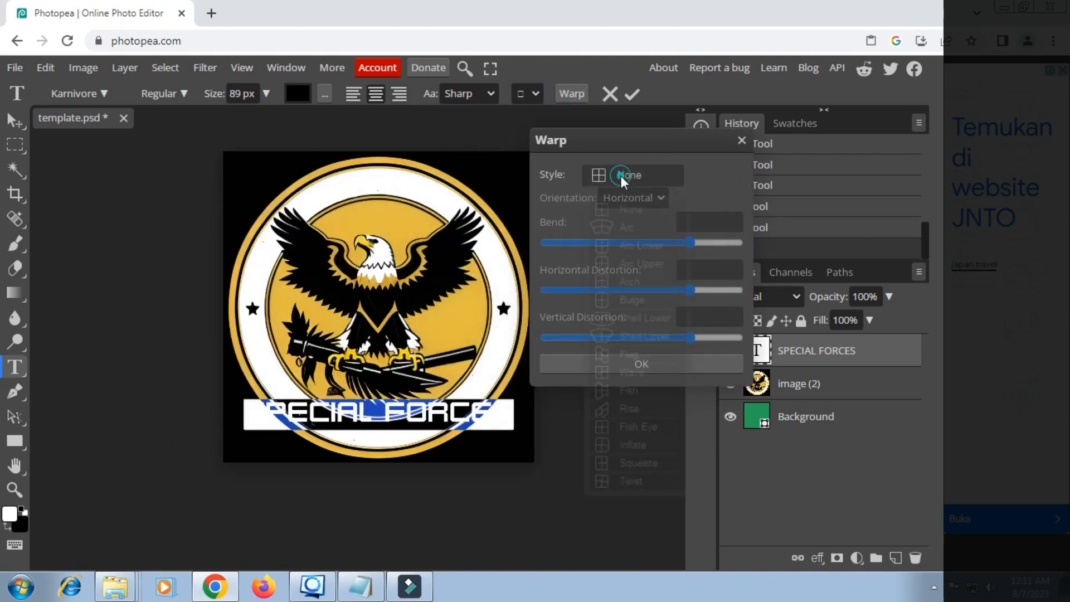
{"action": "left_click", "coordinate": [634, 223]}
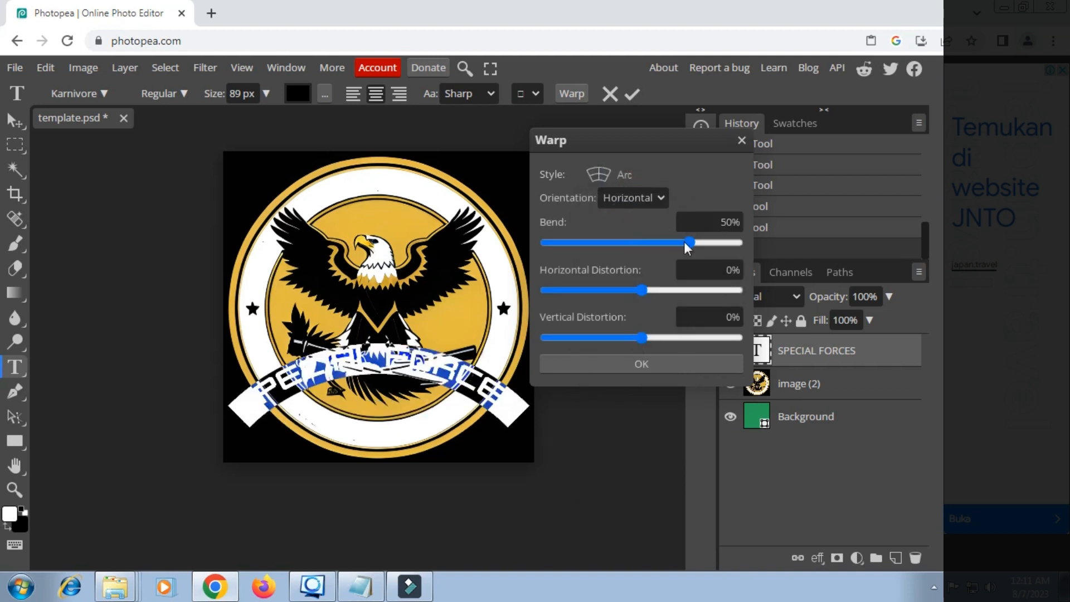
{"action": "left_click_drag", "start_coordinate": [621, 243], "coordinate": [579, 255]}
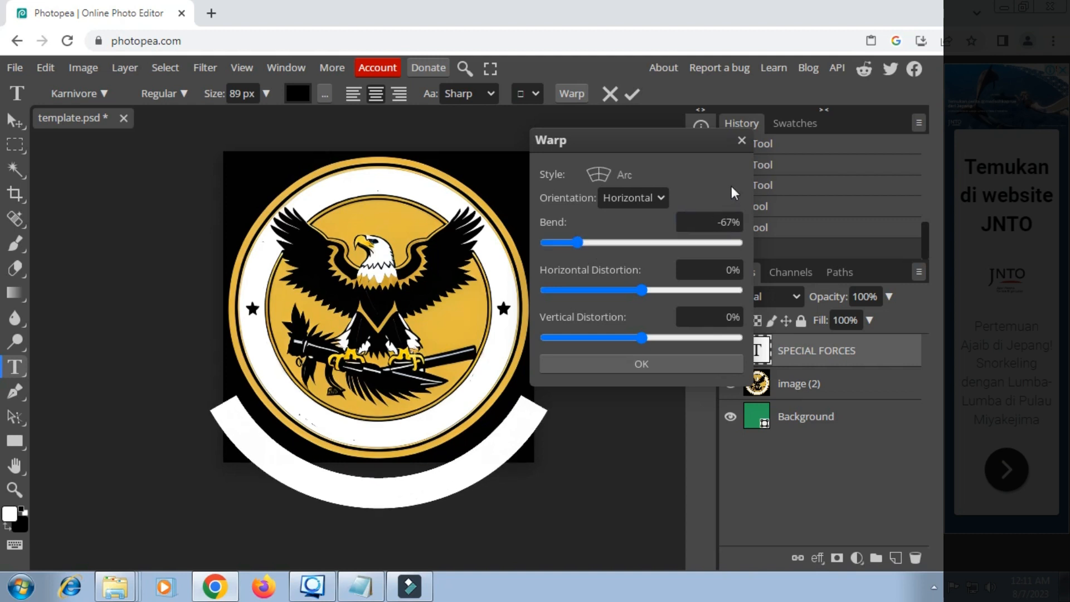
{"action": "left_click", "coordinate": [632, 95]}
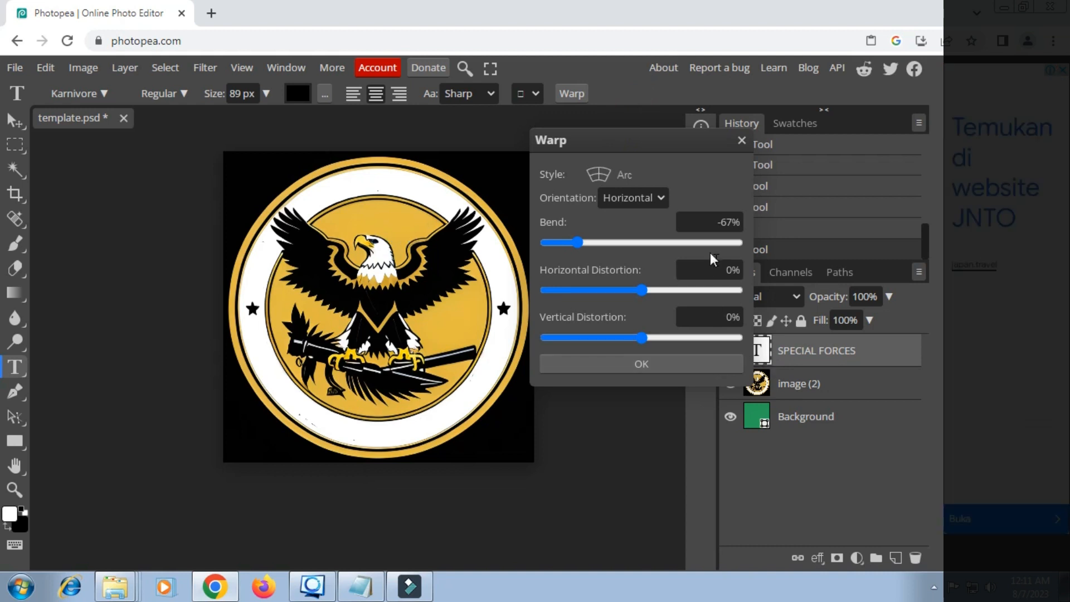
{"action": "left_click", "coordinate": [641, 366]}
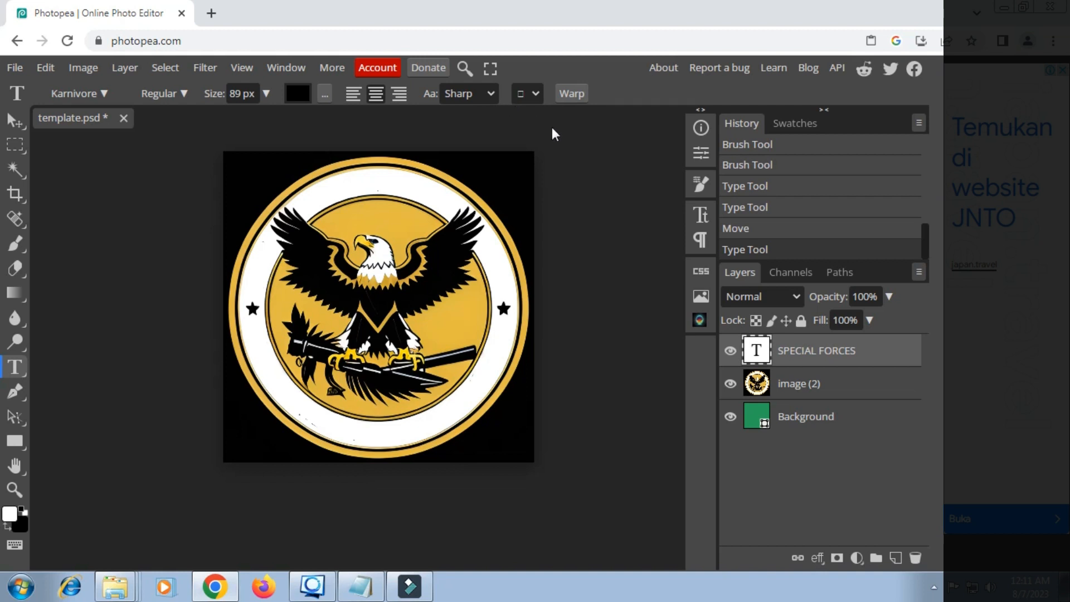
Hide the image (2) layer and move the arced text up until it lies fully within the canvas height
{"action": "left_click", "coordinate": [728, 384]}
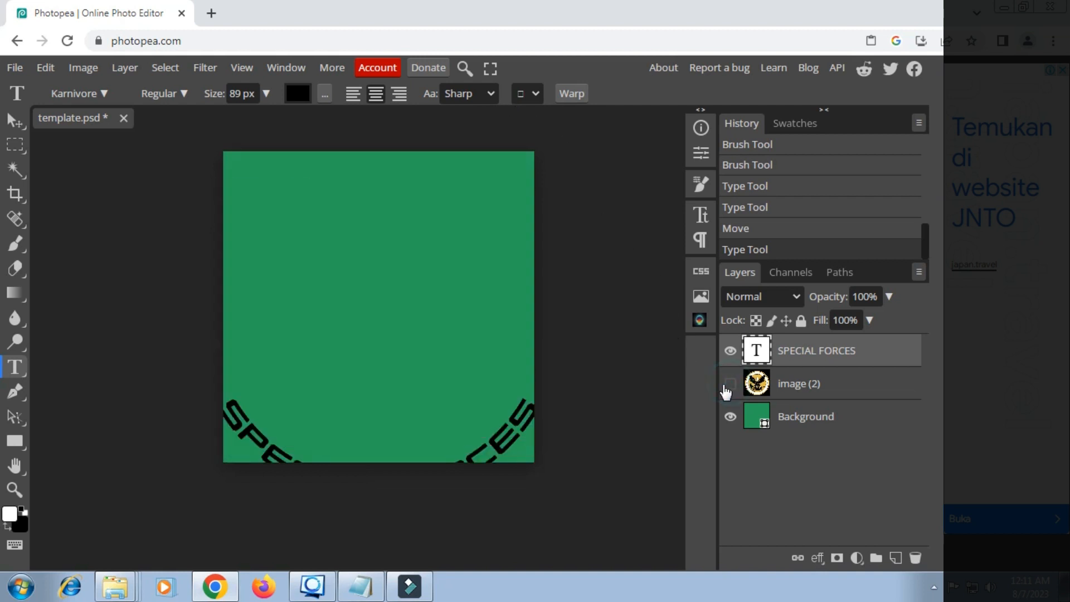
{"action": "left_click", "coordinate": [13, 120]}
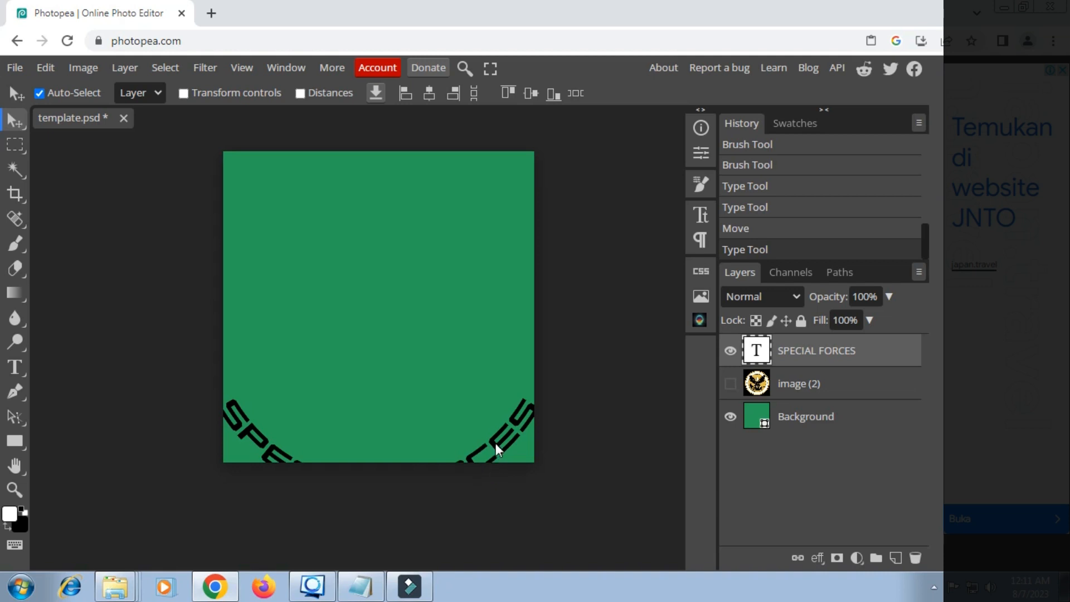
{"action": "left_click_drag", "start_coordinate": [495, 443], "coordinate": [496, 373]}
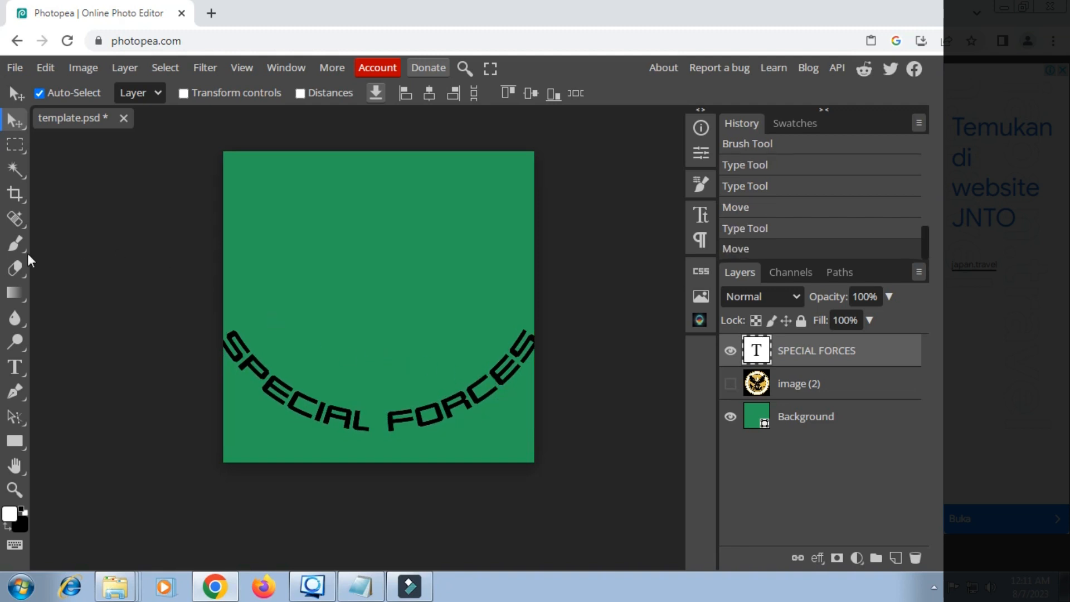
Set the size of the whole arced "SPECIAL FORCES" text to 72 px and commit the edit
{"action": "left_click", "coordinate": [15, 367]}
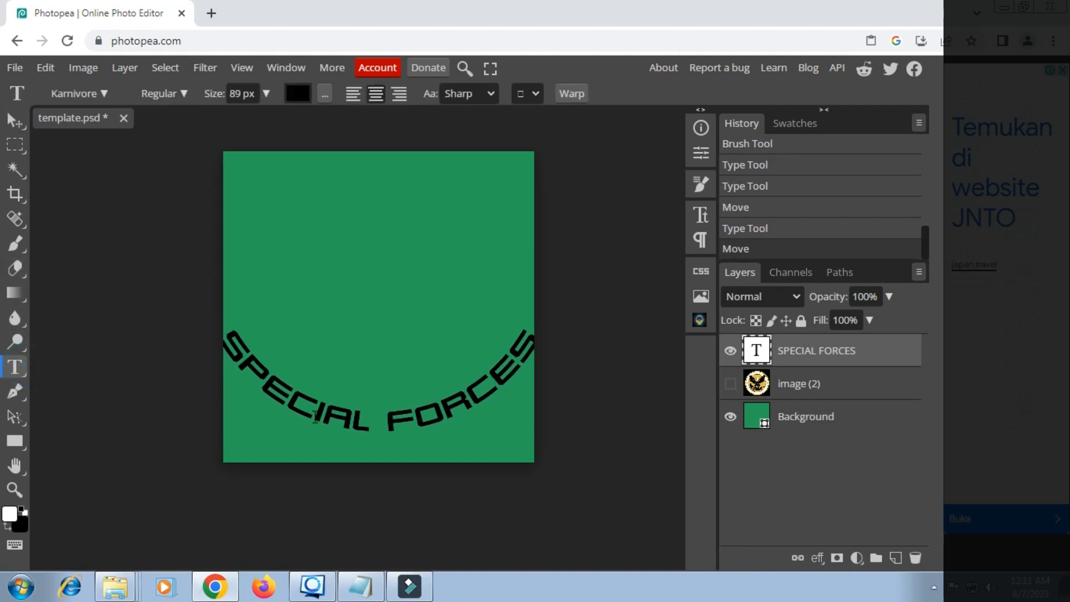
{"action": "left_click", "coordinate": [320, 403]}
{"action": "key", "text": "ctrl+a"}
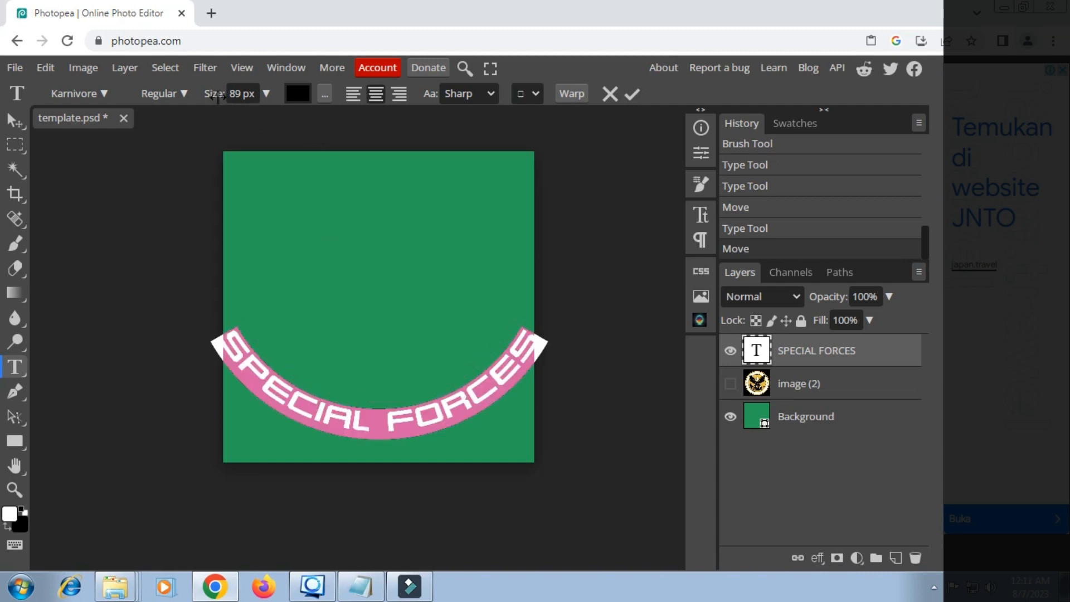
{"action": "left_click_drag", "start_coordinate": [217, 96], "coordinate": [206, 96]}
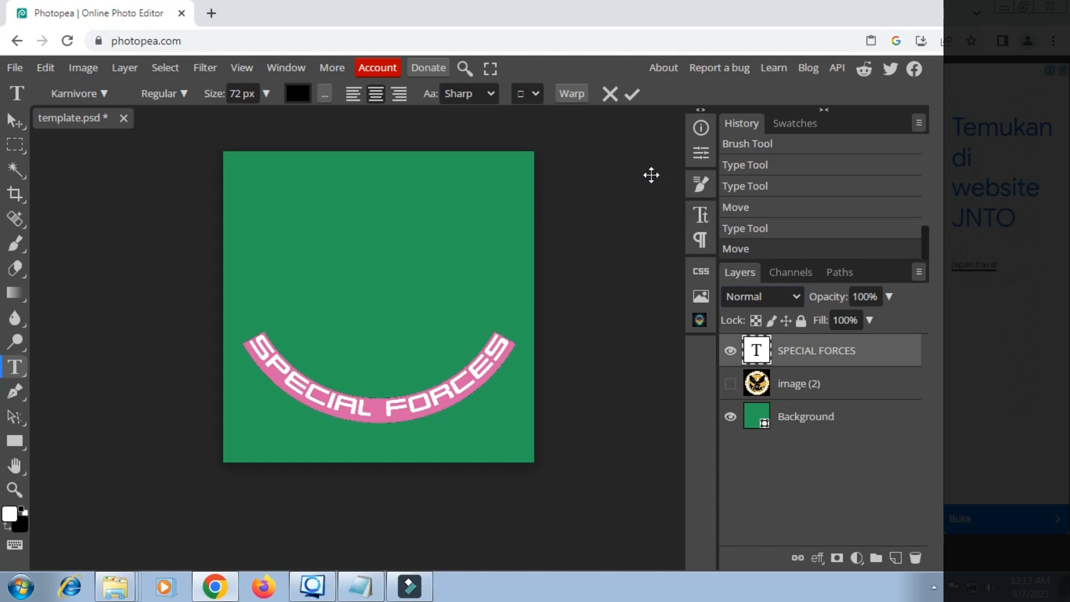
{"action": "left_click", "coordinate": [631, 95]}
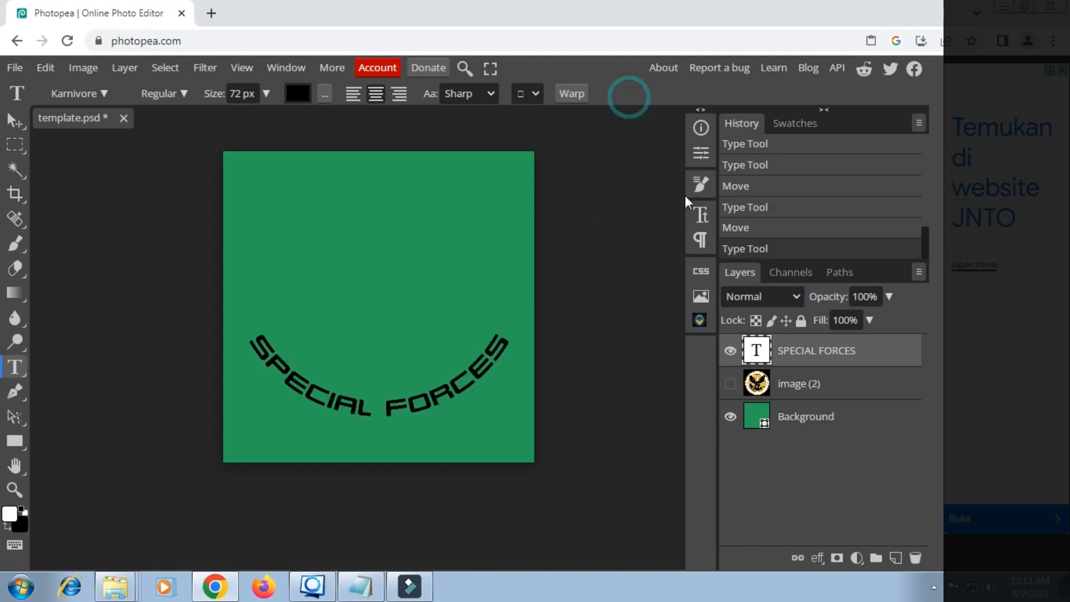
Show the image (2) layer again and move the arced text down onto the emblem's lower white ring
{"action": "left_click", "coordinate": [733, 384]}
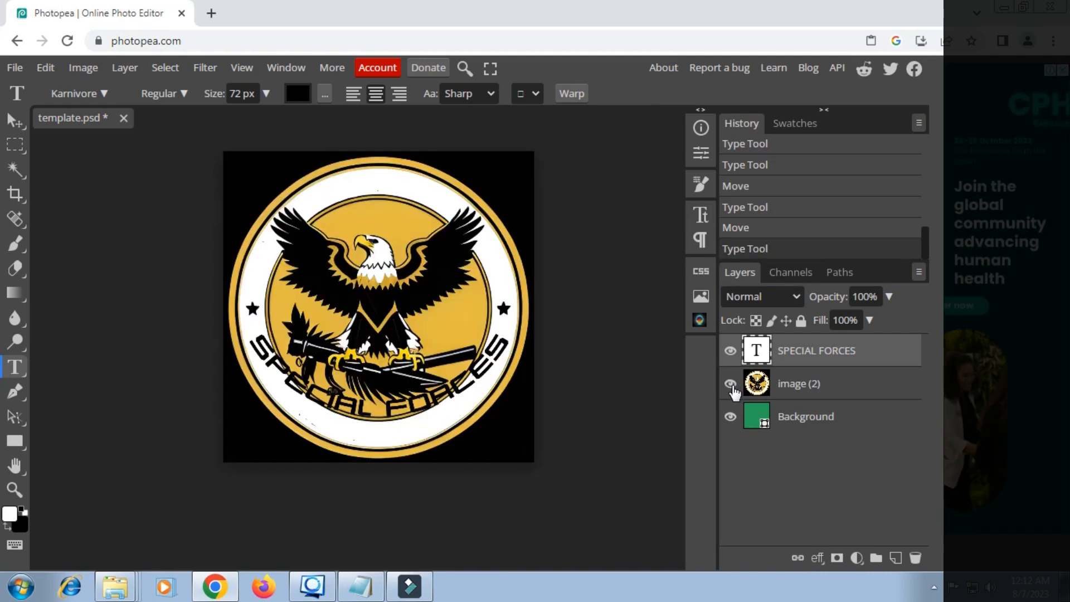
{"action": "left_click", "coordinate": [15, 121]}
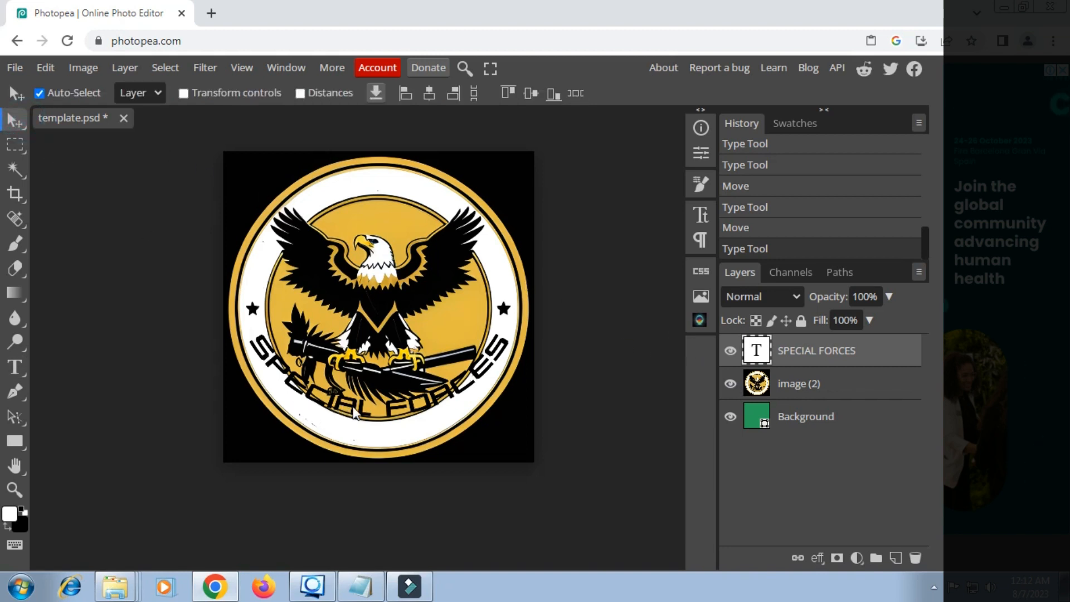
{"action": "left_click_drag", "start_coordinate": [353, 409], "coordinate": [353, 432]}
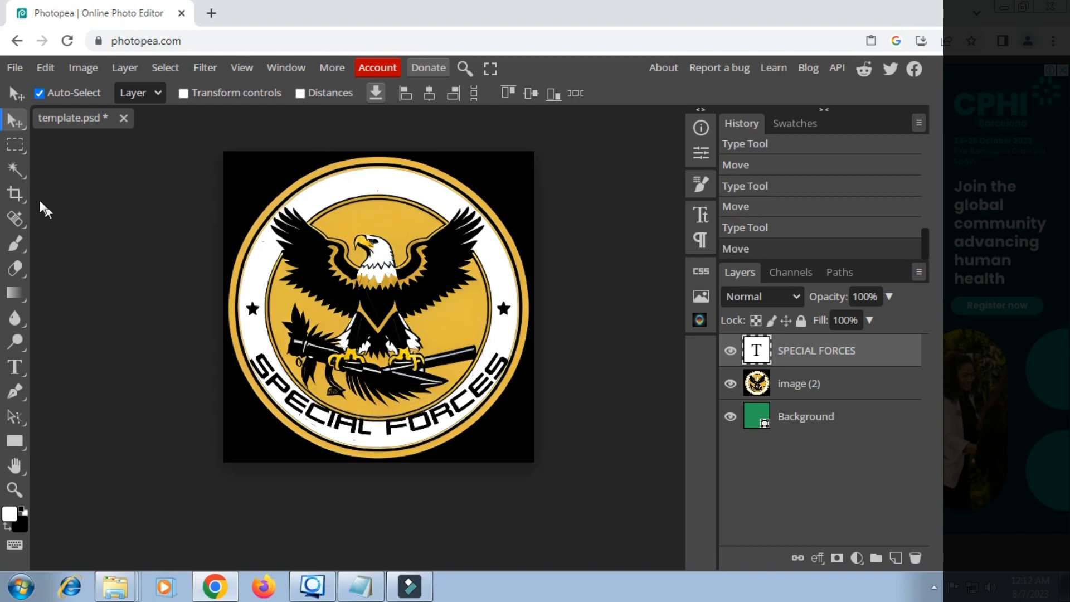
Set the text's Arc warp bend to -85%, commit it, and move the text up to fit inside the lower white ring
{"action": "left_click", "coordinate": [15, 367]}
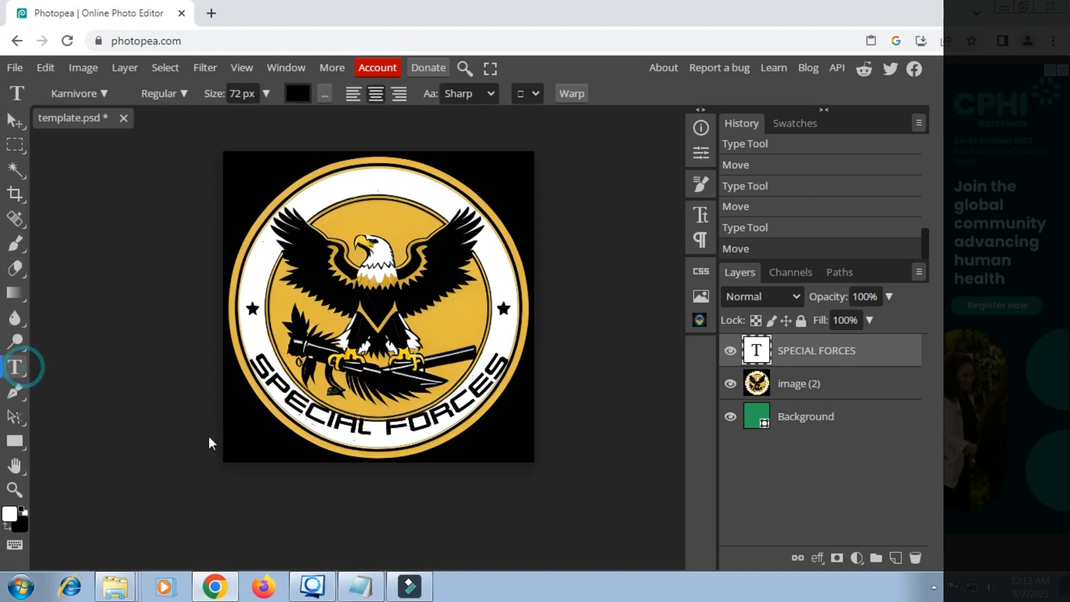
{"action": "left_click", "coordinate": [356, 431]}
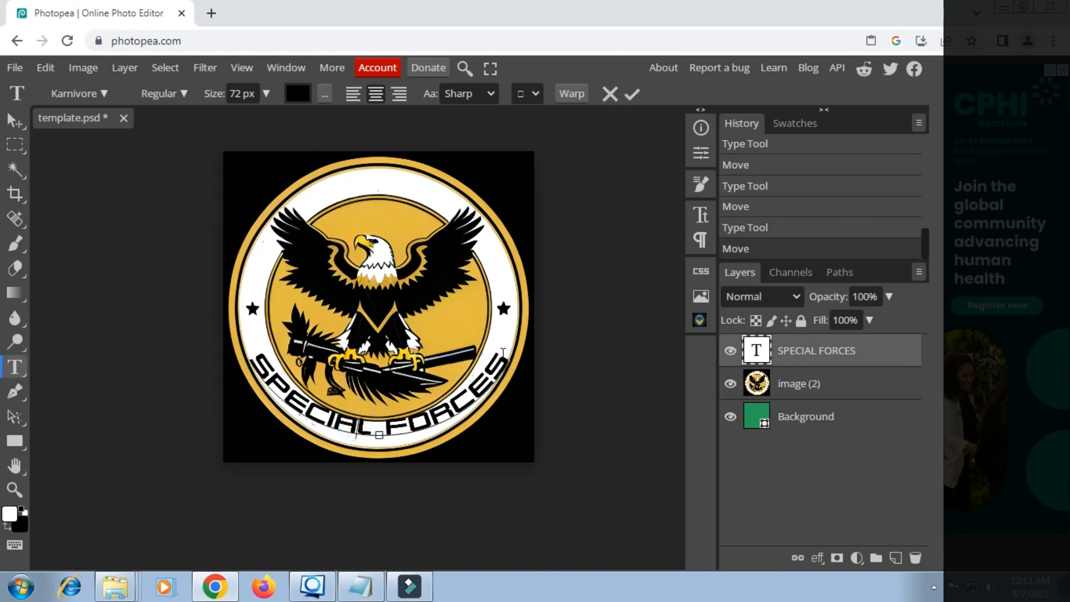
{"action": "left_click_drag", "start_coordinate": [503, 352], "coordinate": [252, 354]}
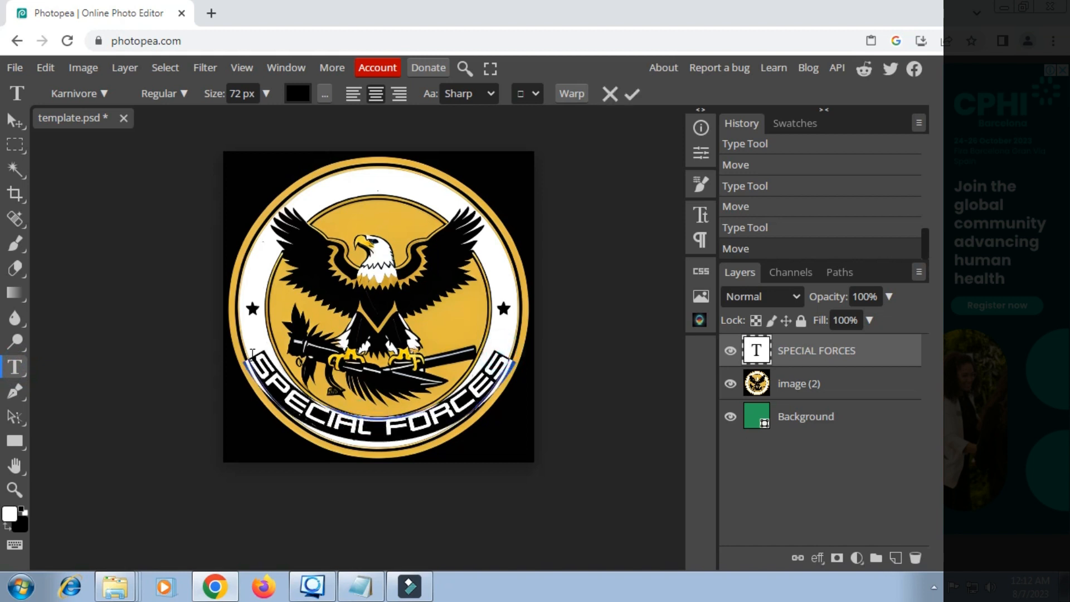
{"action": "left_click", "coordinate": [571, 94]}
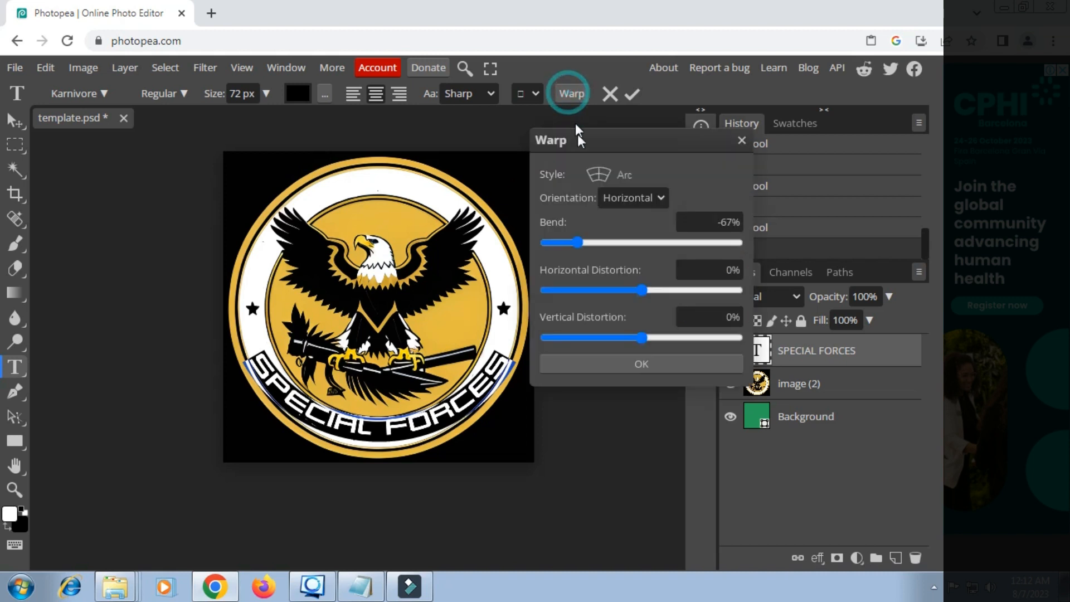
{"action": "left_click_drag", "start_coordinate": [579, 243], "coordinate": [563, 249]}
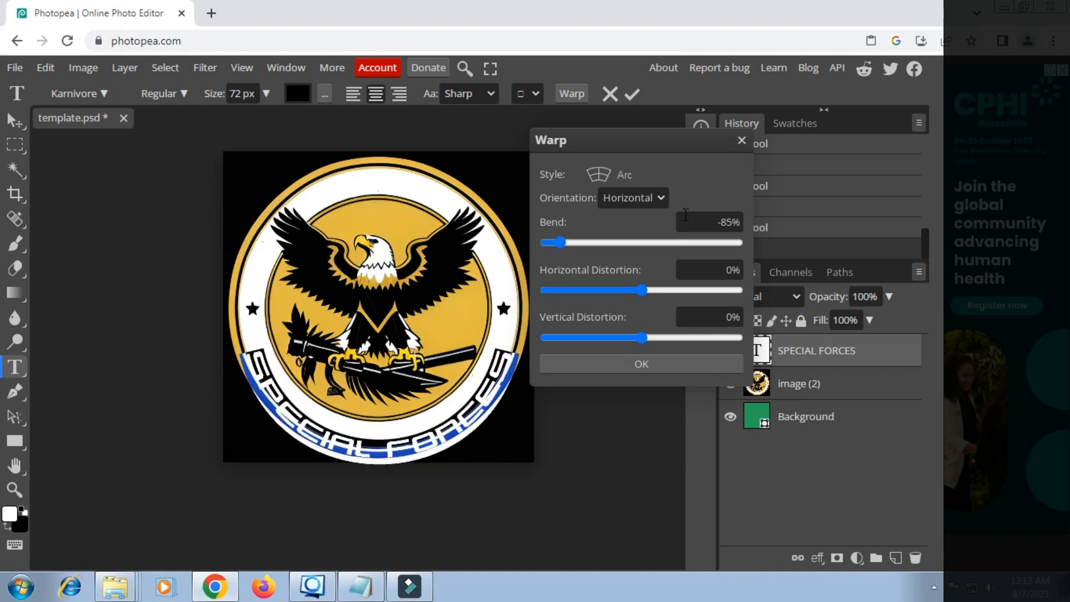
{"action": "left_click", "coordinate": [644, 364]}
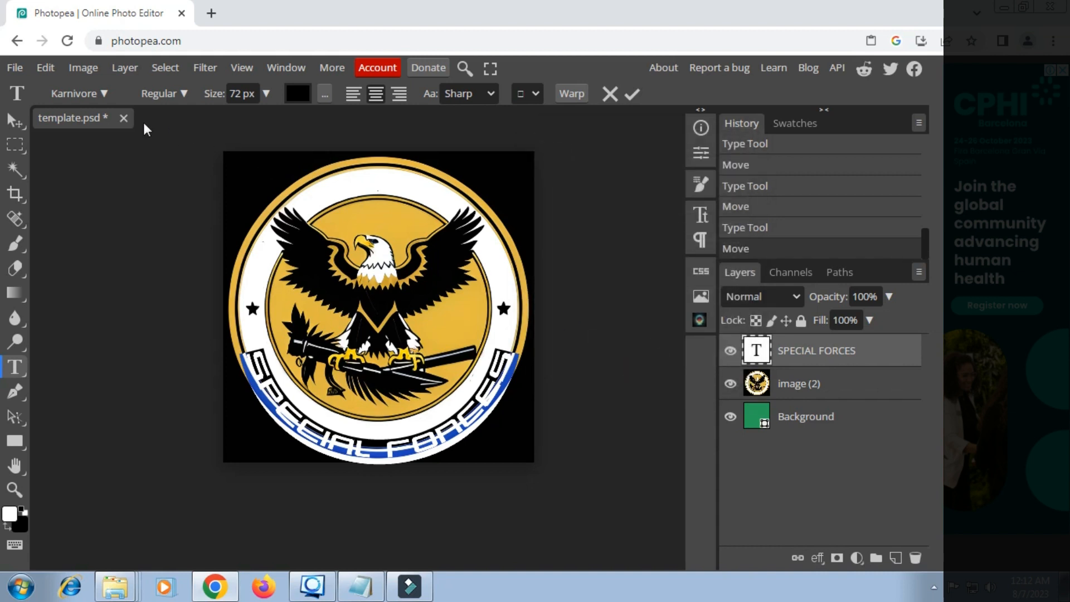
{"action": "left_click", "coordinate": [631, 94]}
{"action": "left_click", "coordinate": [15, 120]}
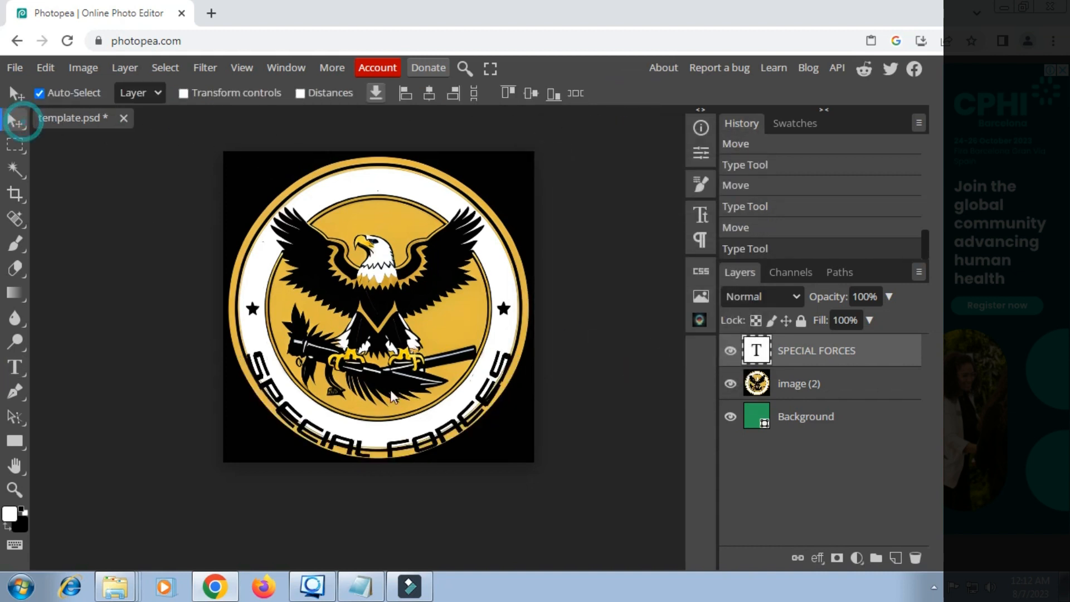
{"action": "left_click_drag", "start_coordinate": [360, 450], "coordinate": [360, 437]}
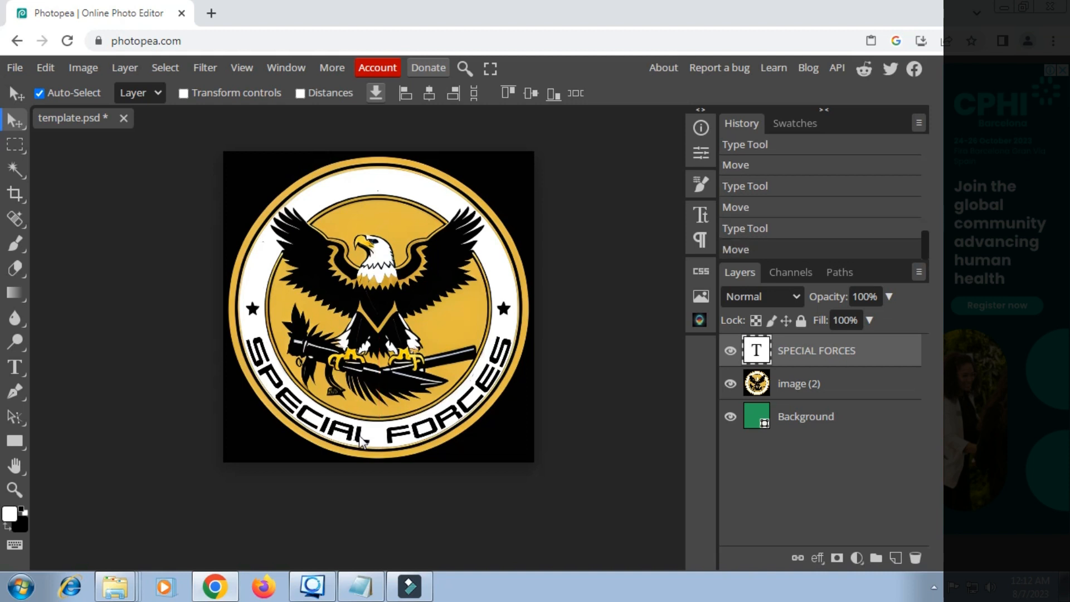